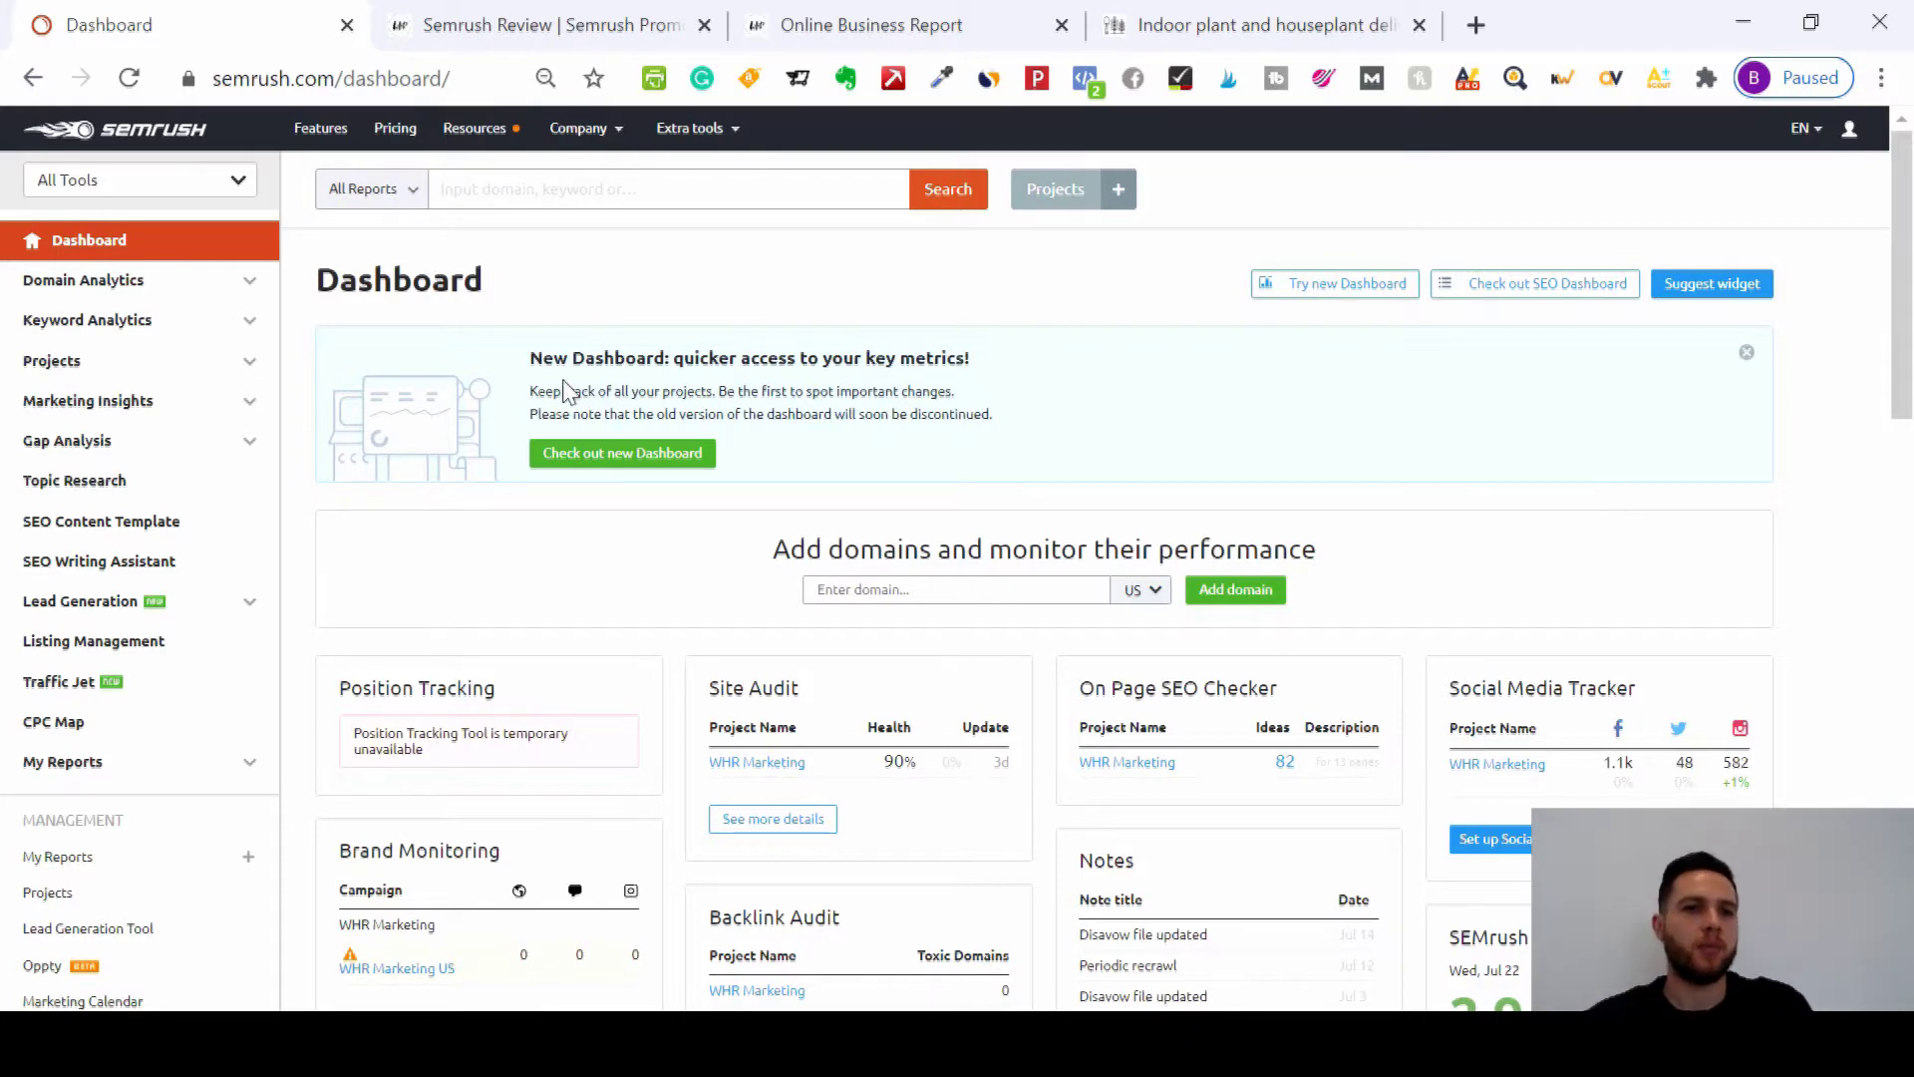
left_click(250, 287)
left_click(101, 321)
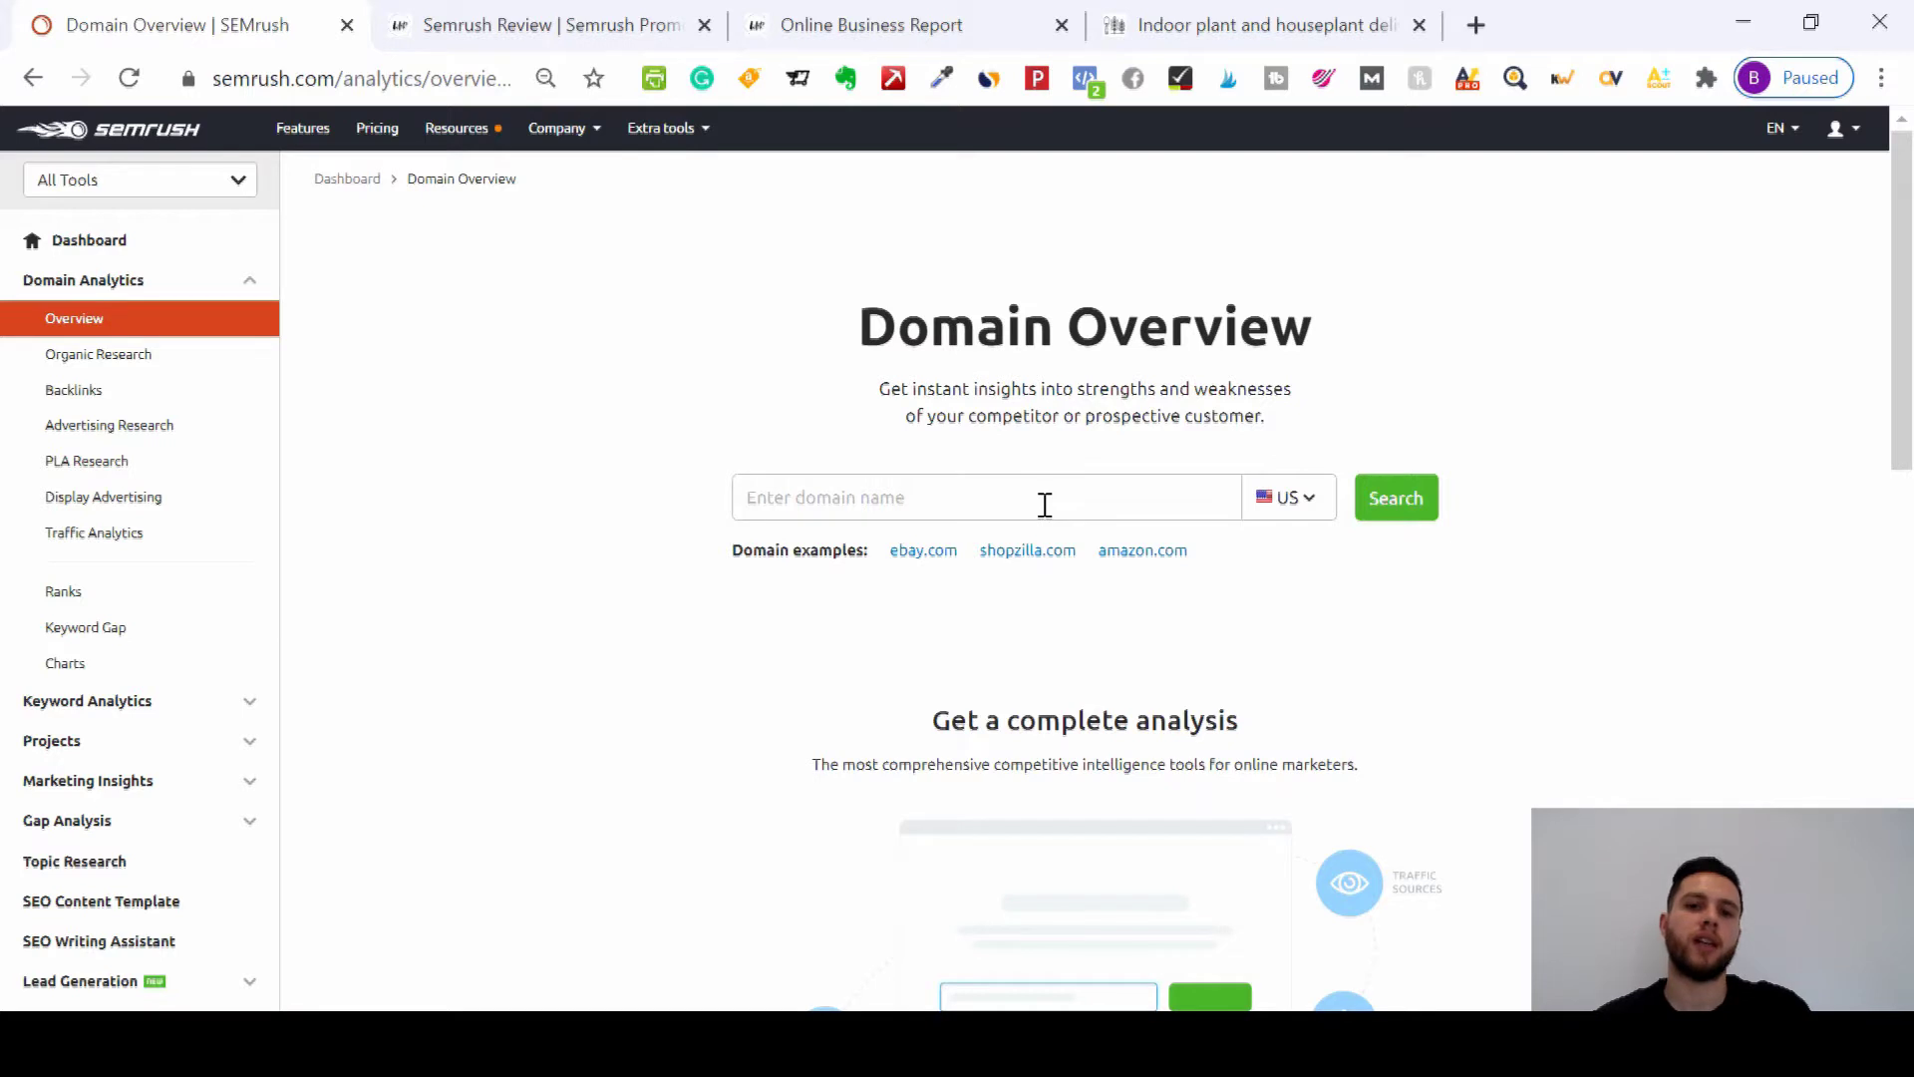
left_click(1231, 25)
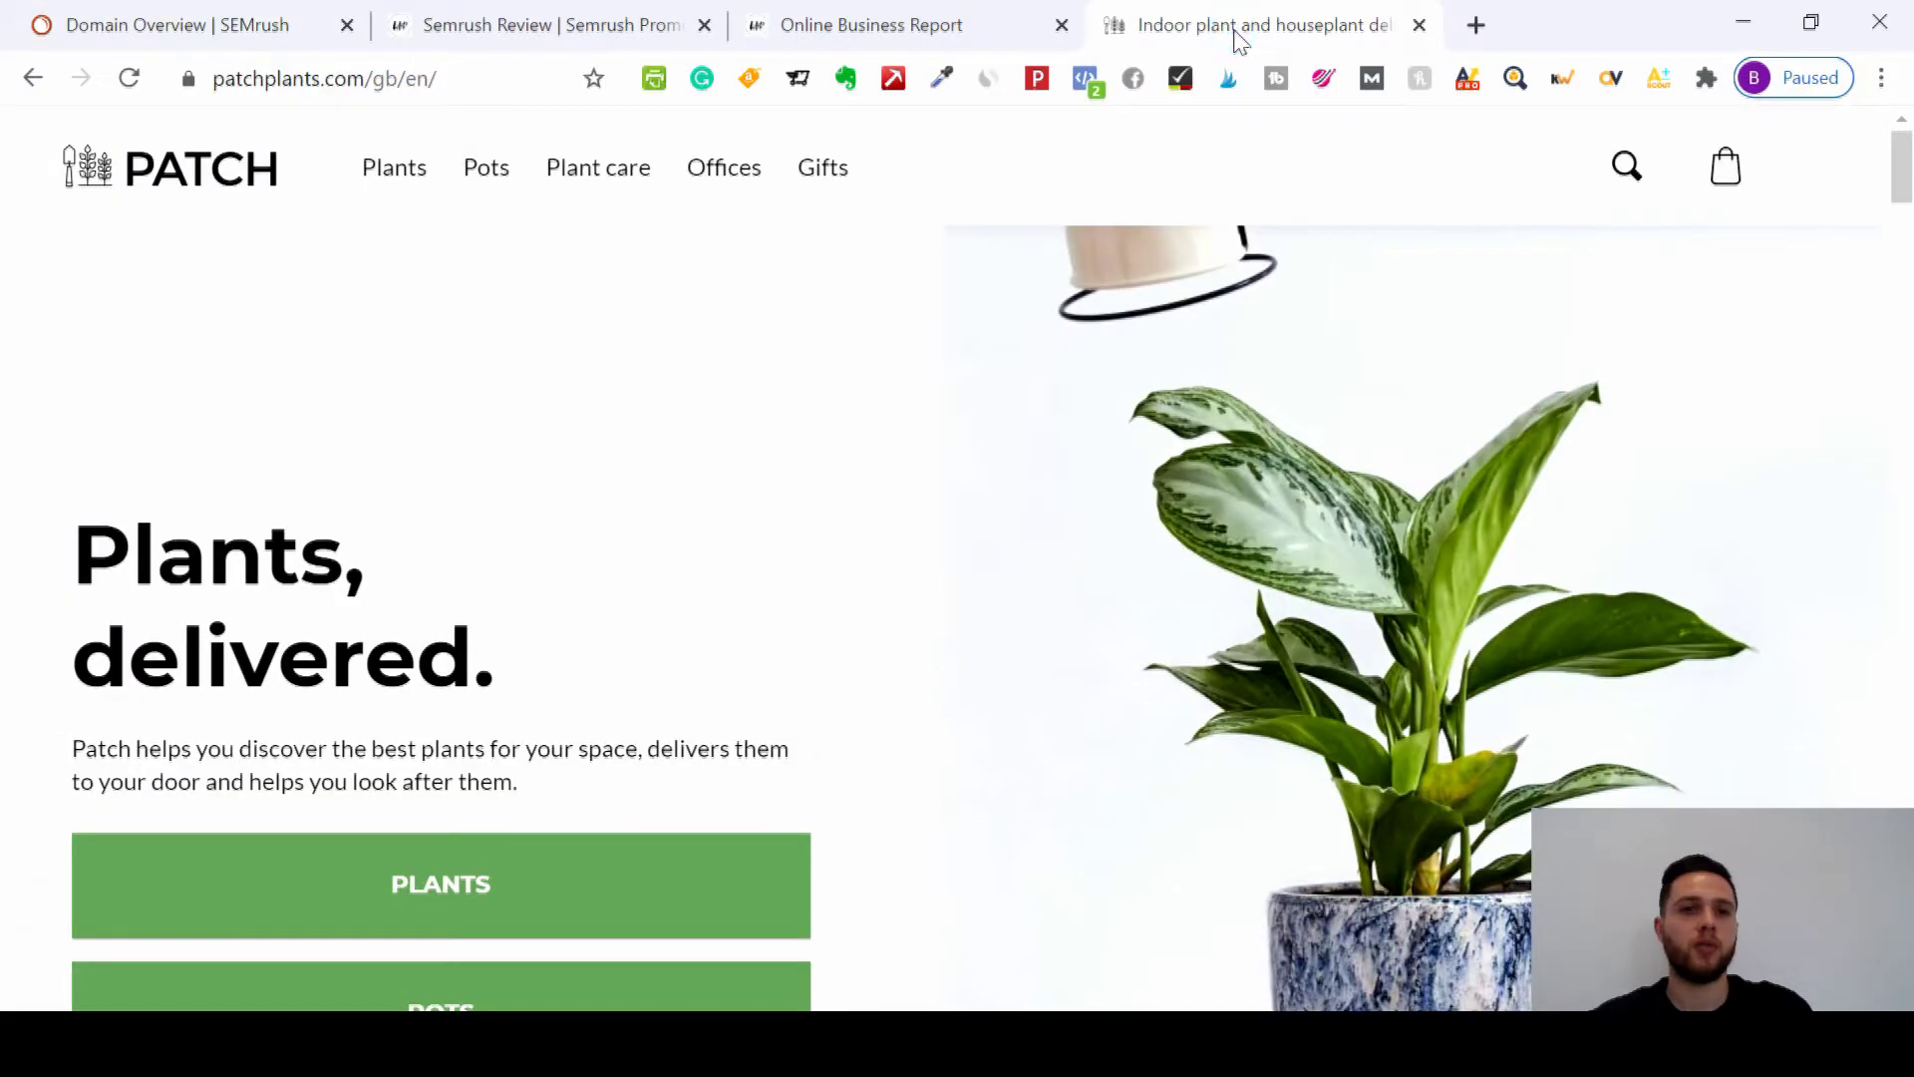
left_click(498, 79)
left_click(489, 78)
left_click_drag(488, 79, 191, 83)
key("ctrl+c")
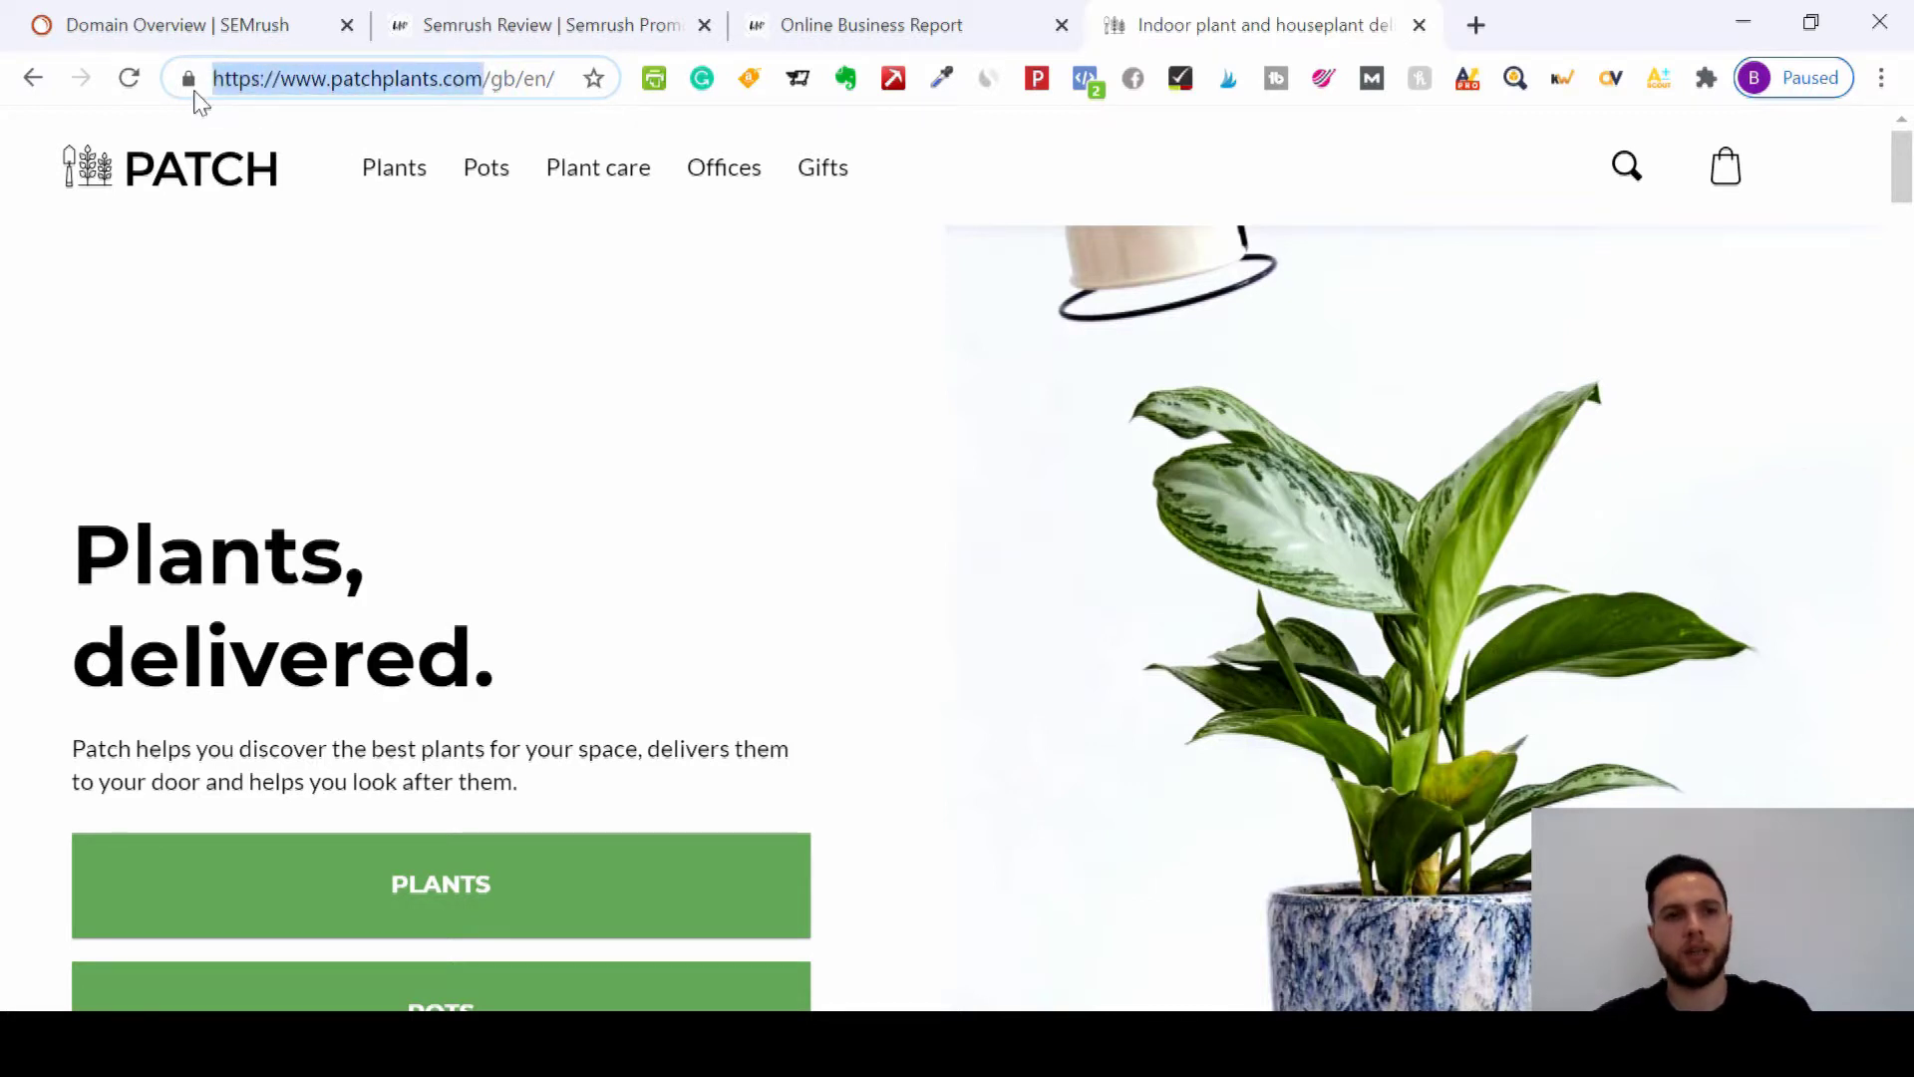
left_click(160, 12)
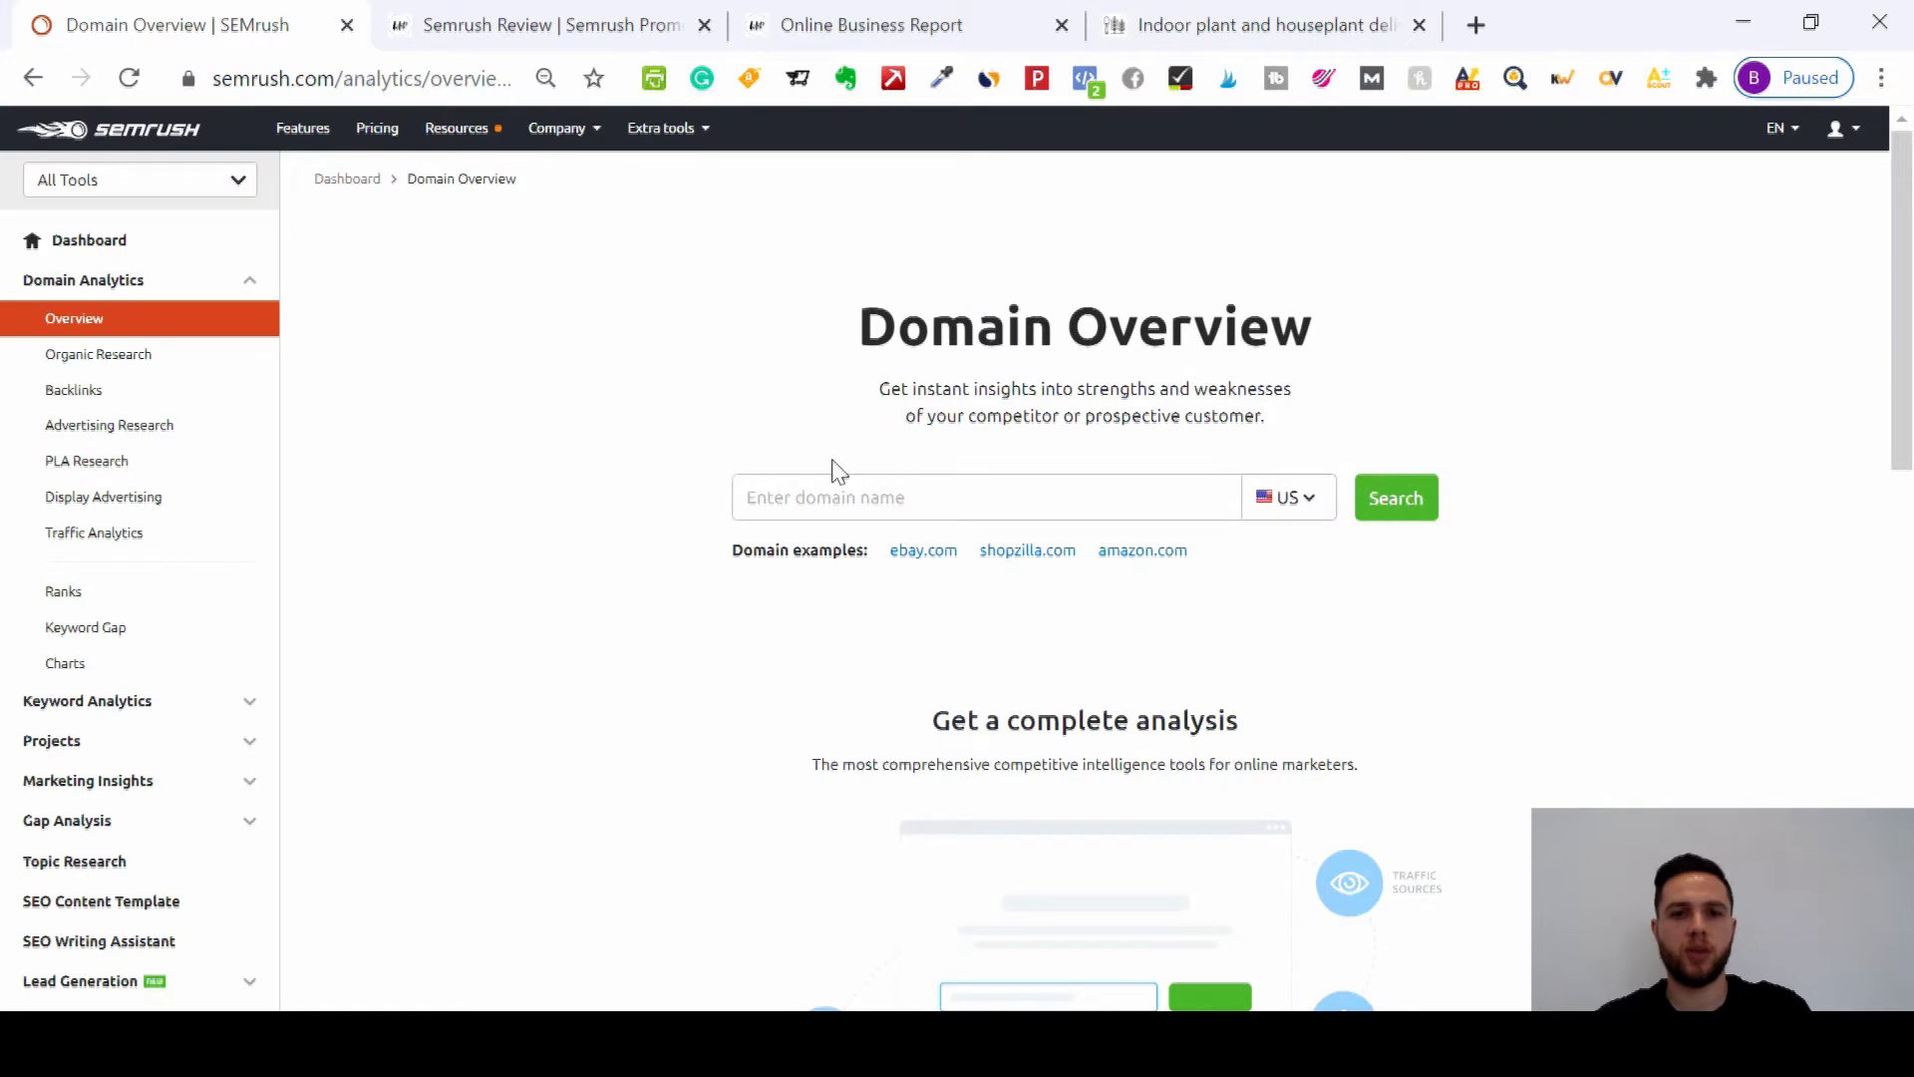
left_click(830, 498)
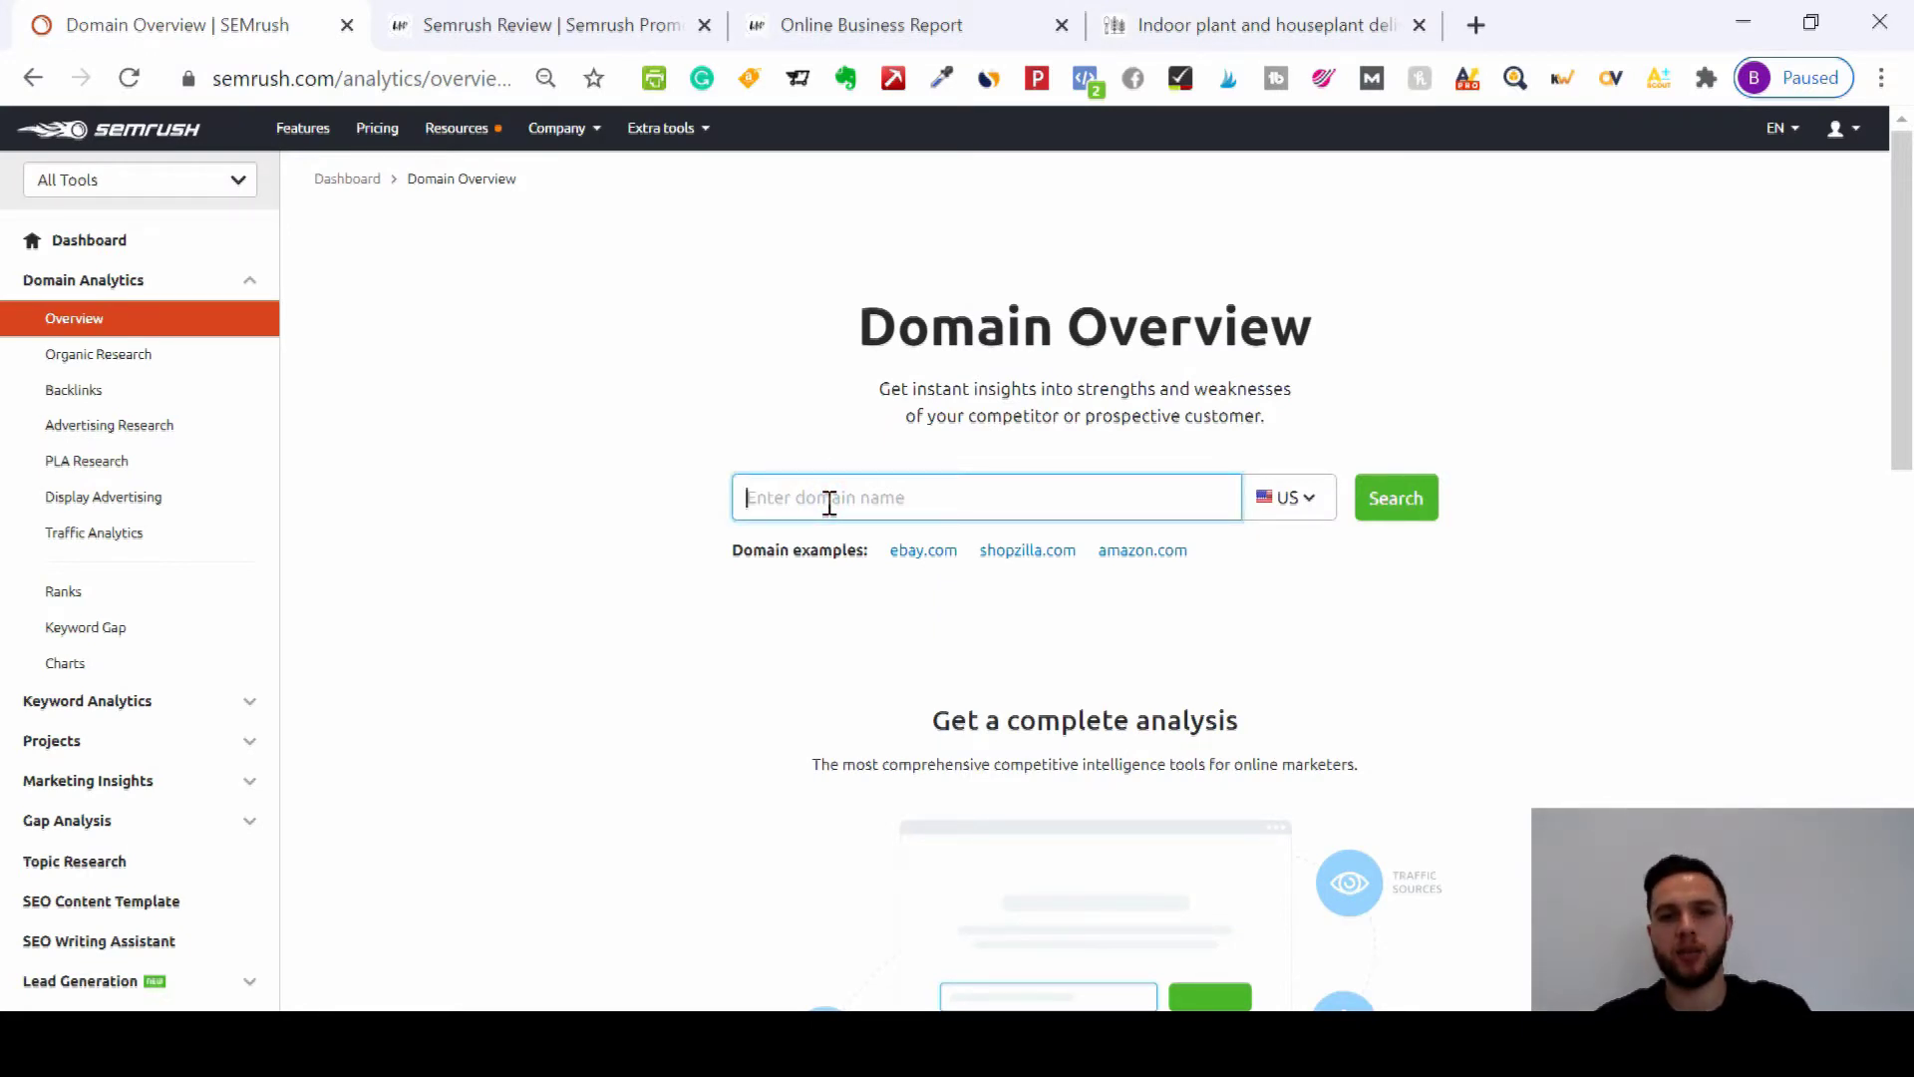
key("ctrl+v")
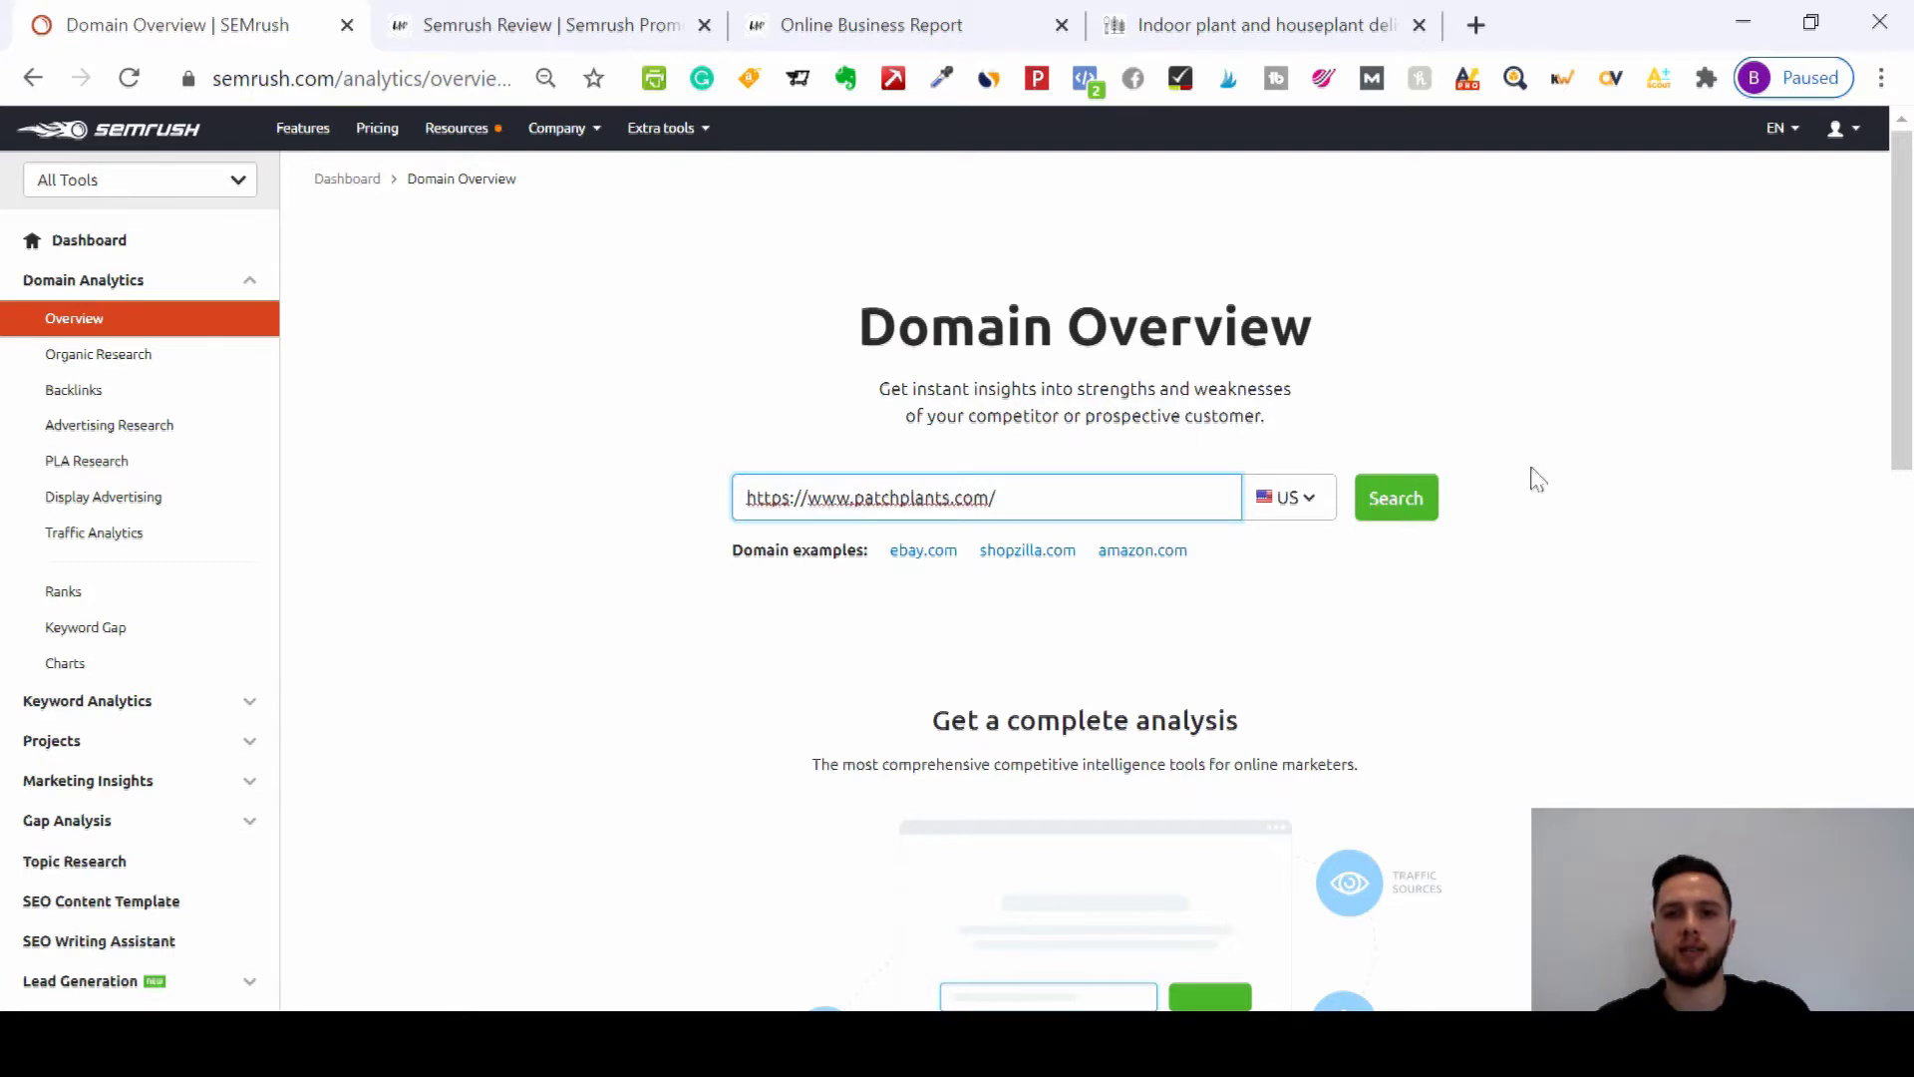
left_click(1404, 519)
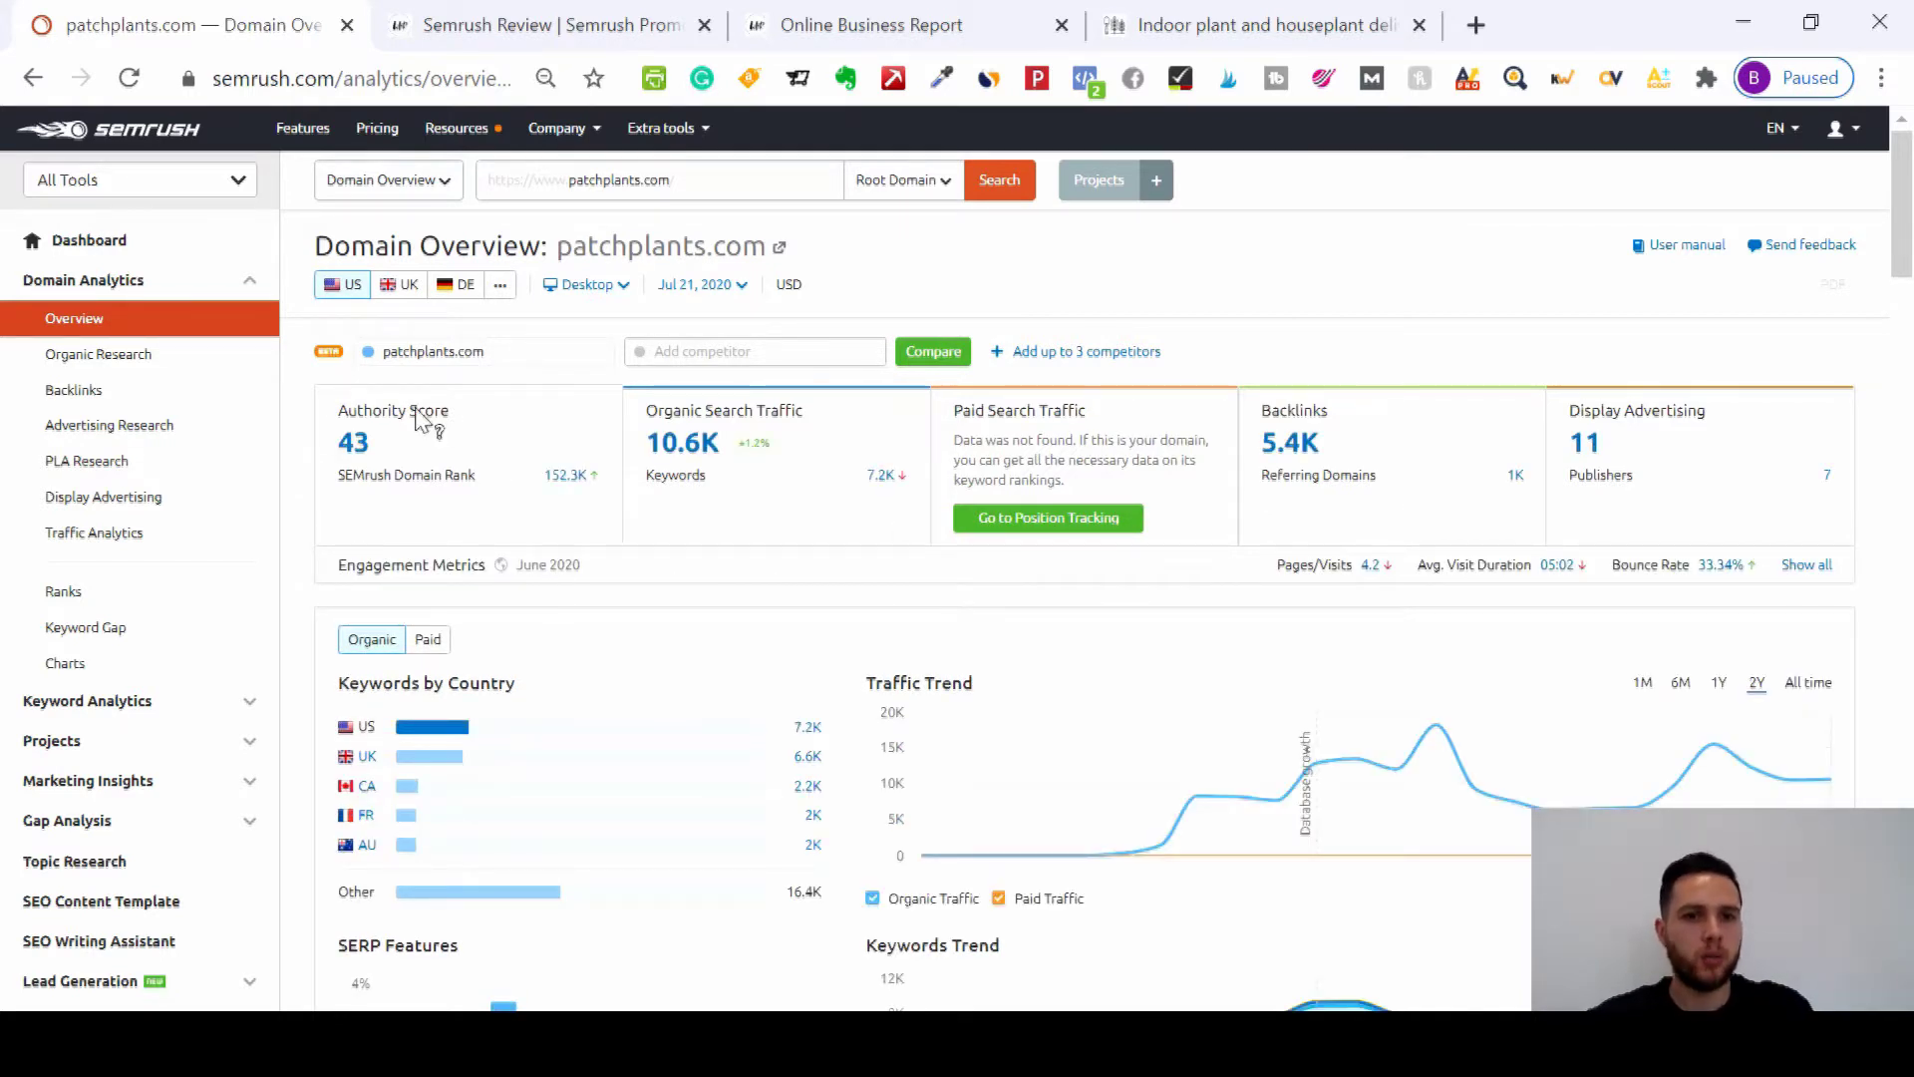
Step: Review the authority score and bounce rate of patchplants.com and set the Traffic Trend chart to all time
mouse_move(418, 419)
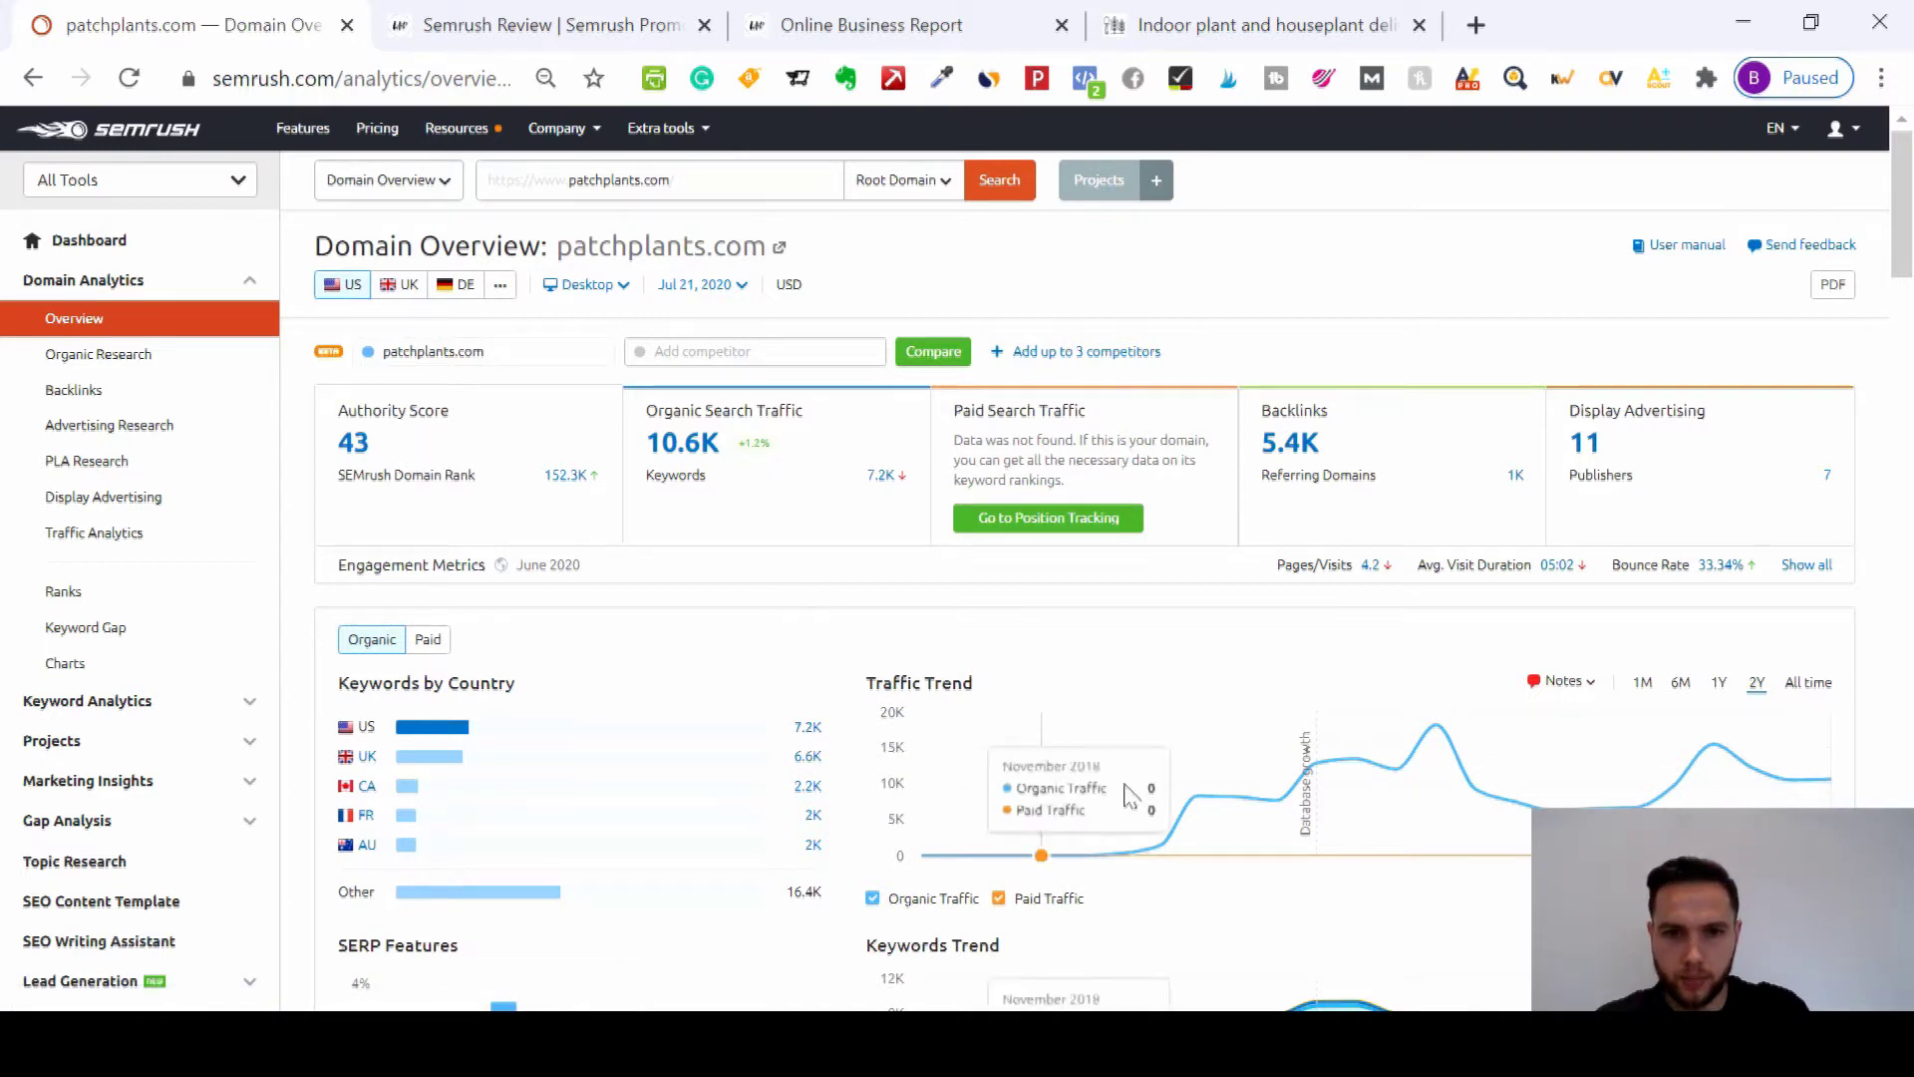
mouse_move(1756, 567)
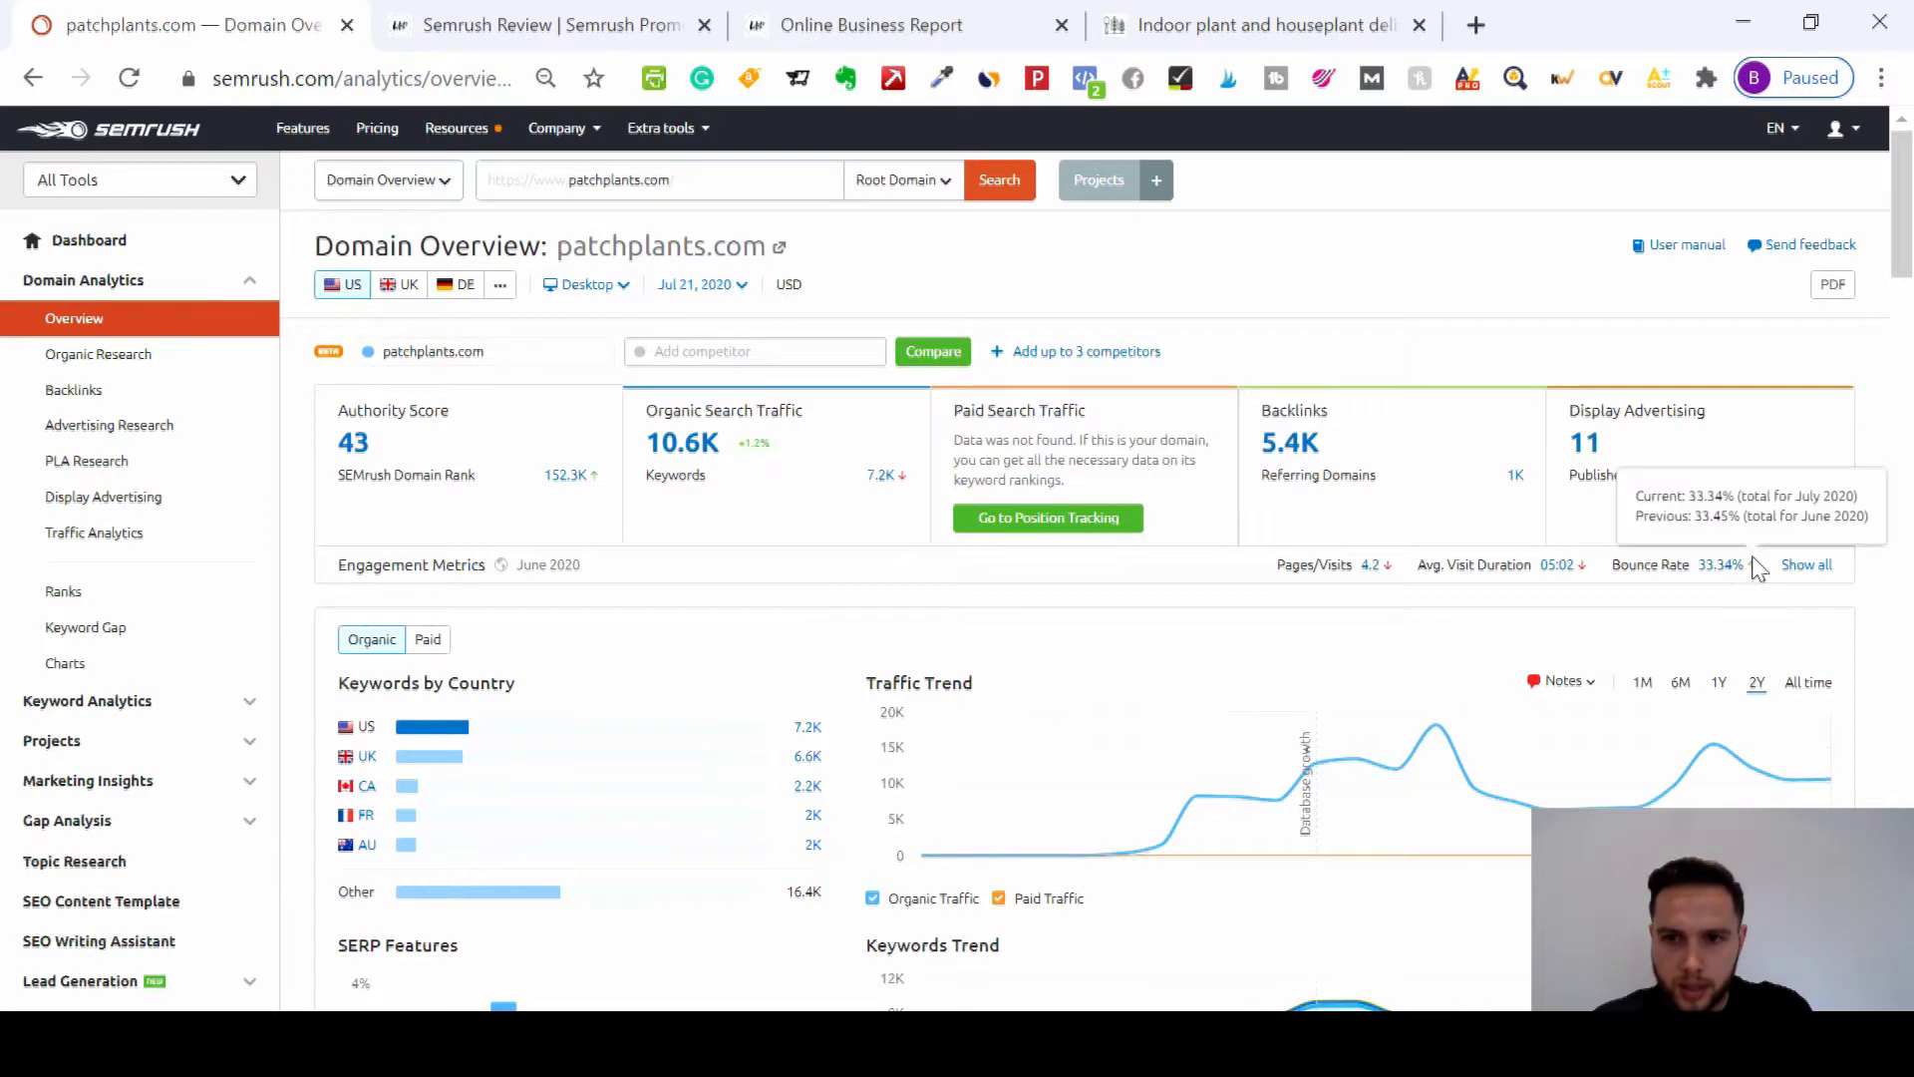
left_click(1806, 685)
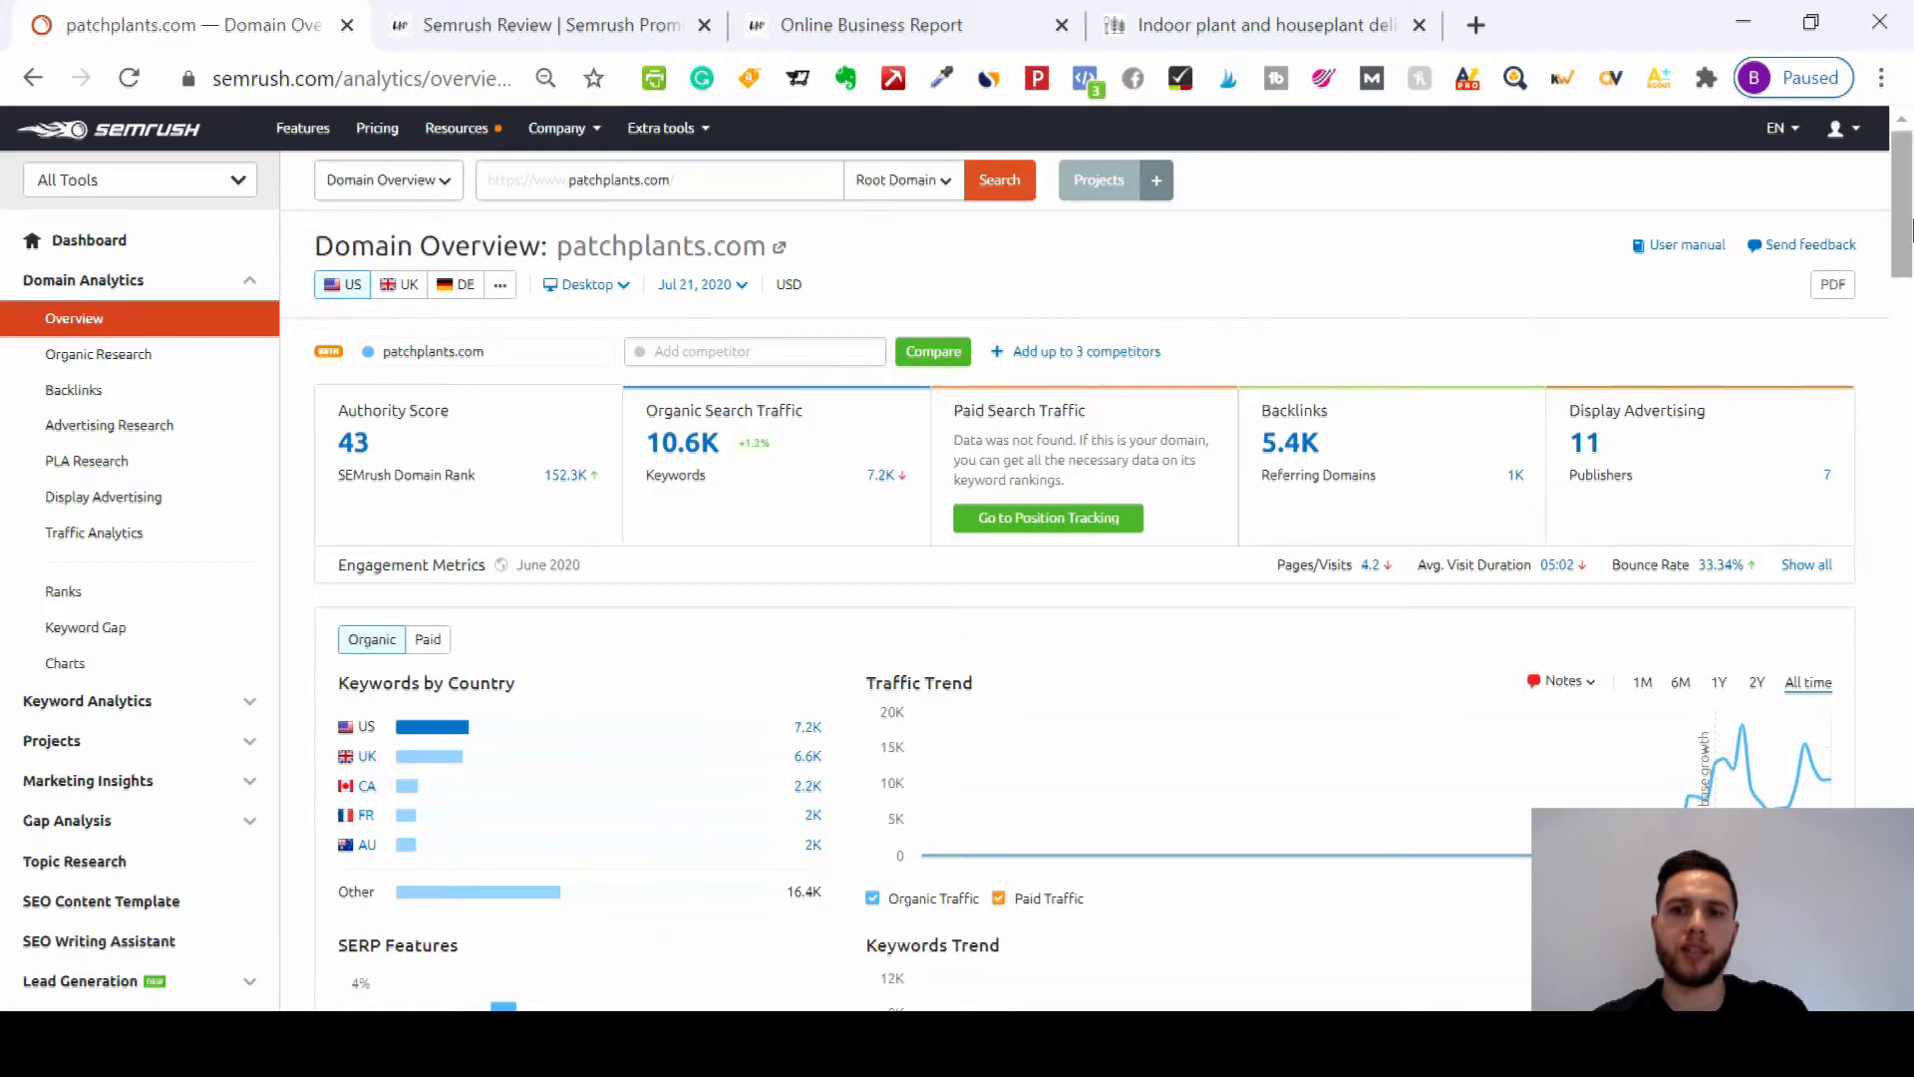
Step: Open the Organic Research report for patchplants.com
left_click(1904, 224)
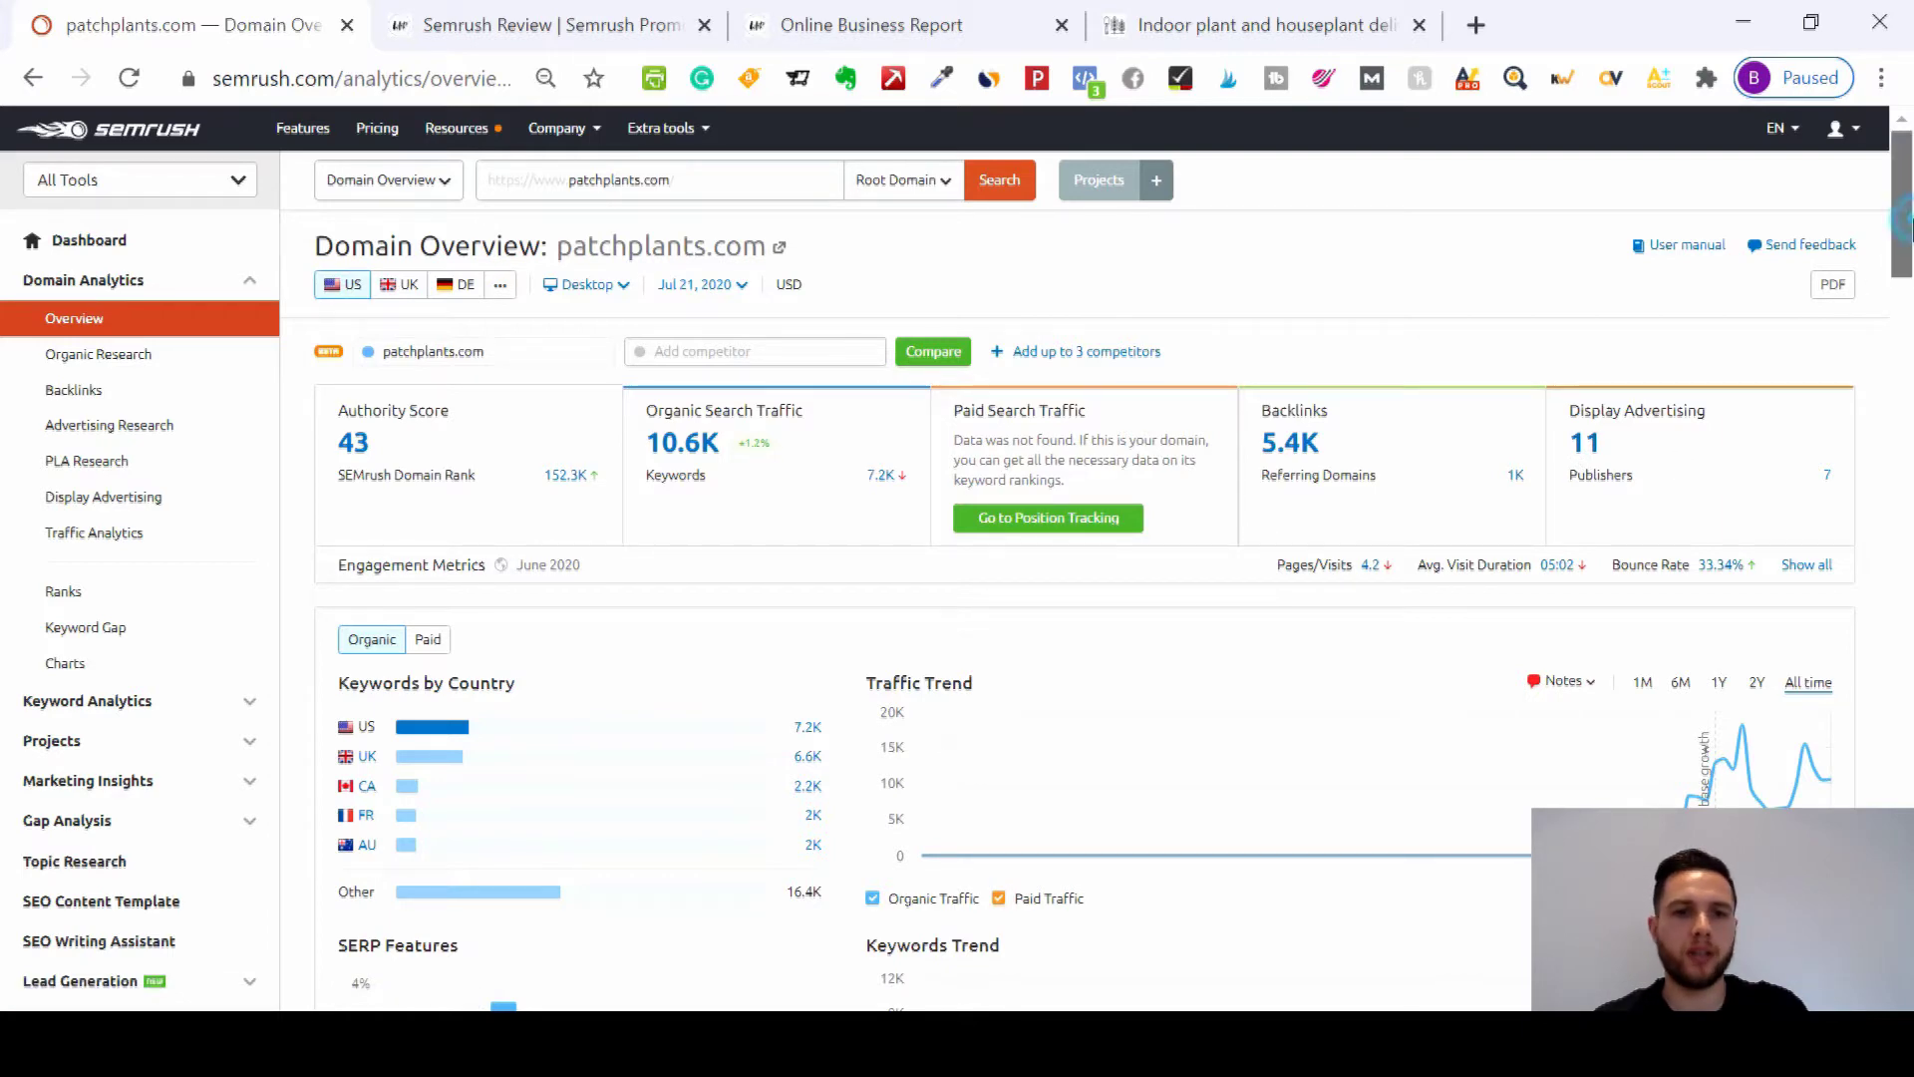
mouse_move(1909, 229)
left_mouse_down()
mouse_move(1909, 299)
mouse_move(1909, 249)
left_mouse_up()
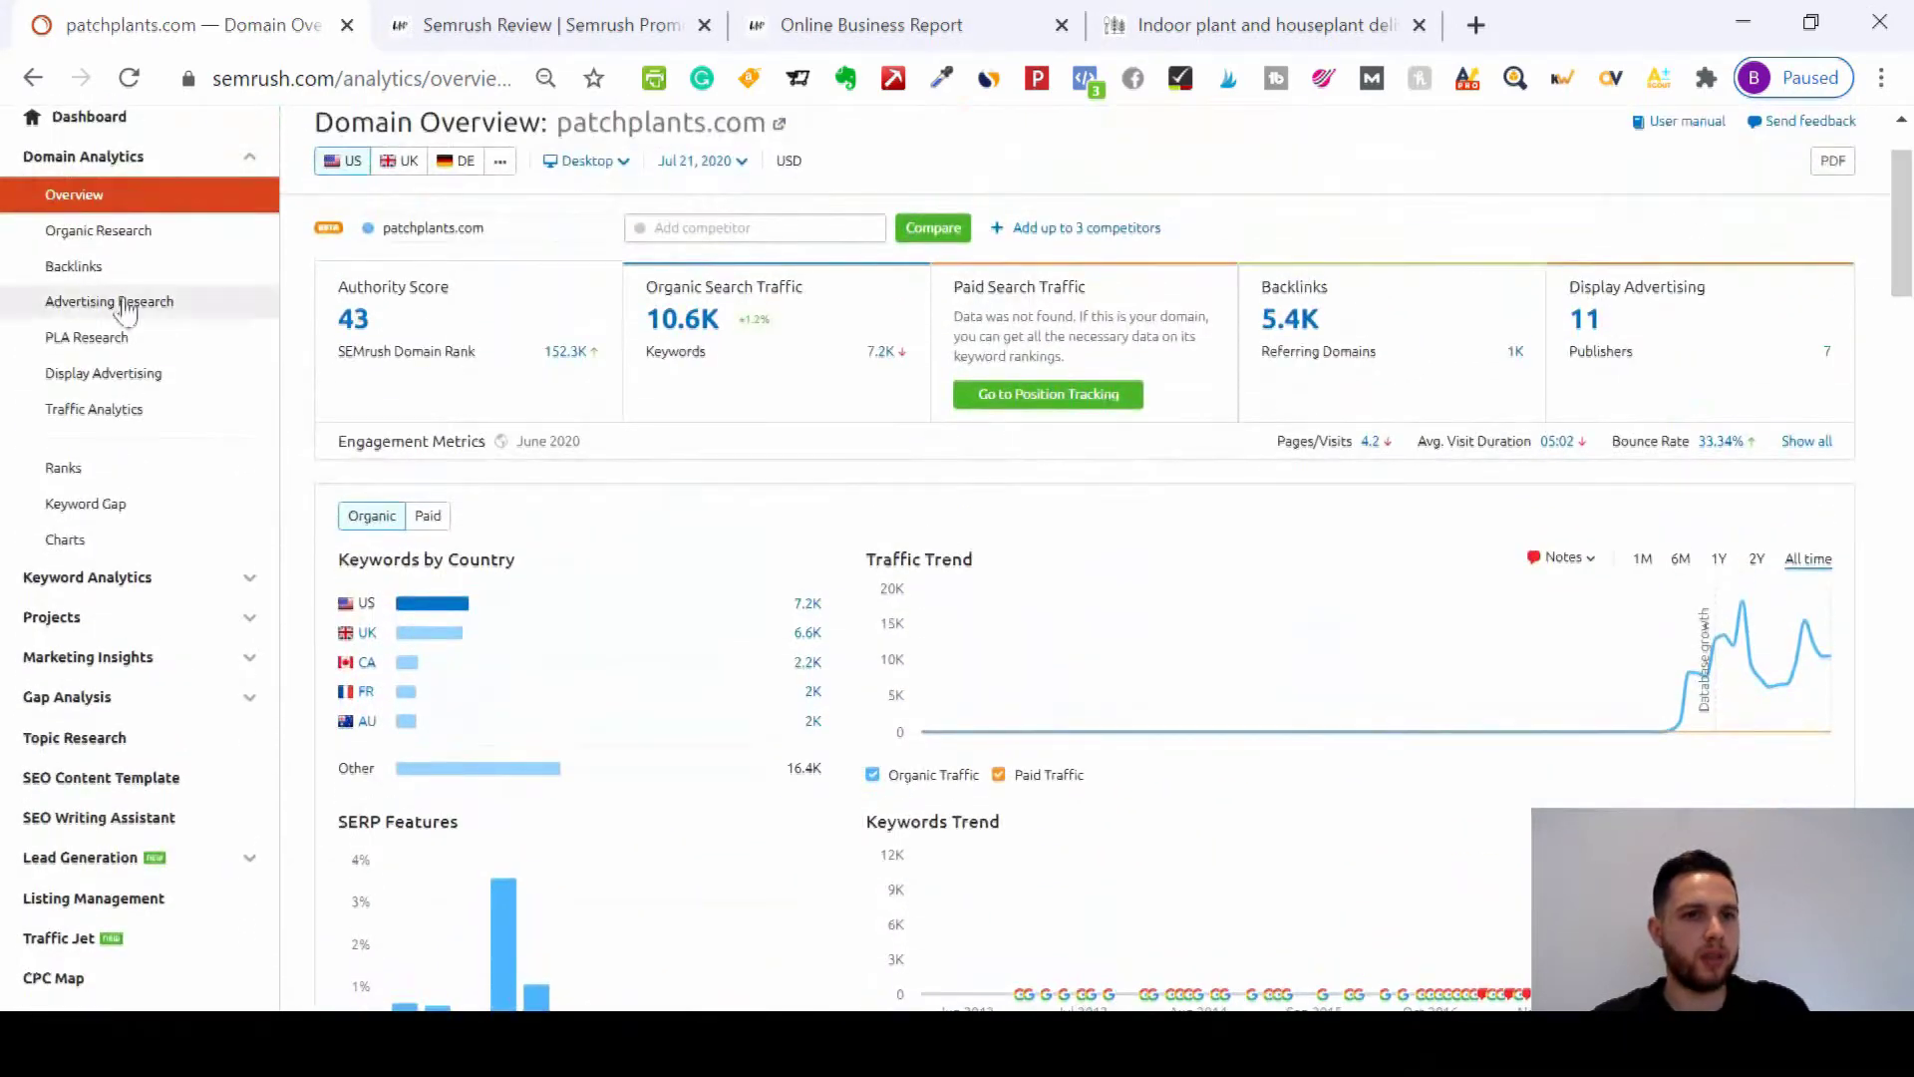
left_click(119, 229)
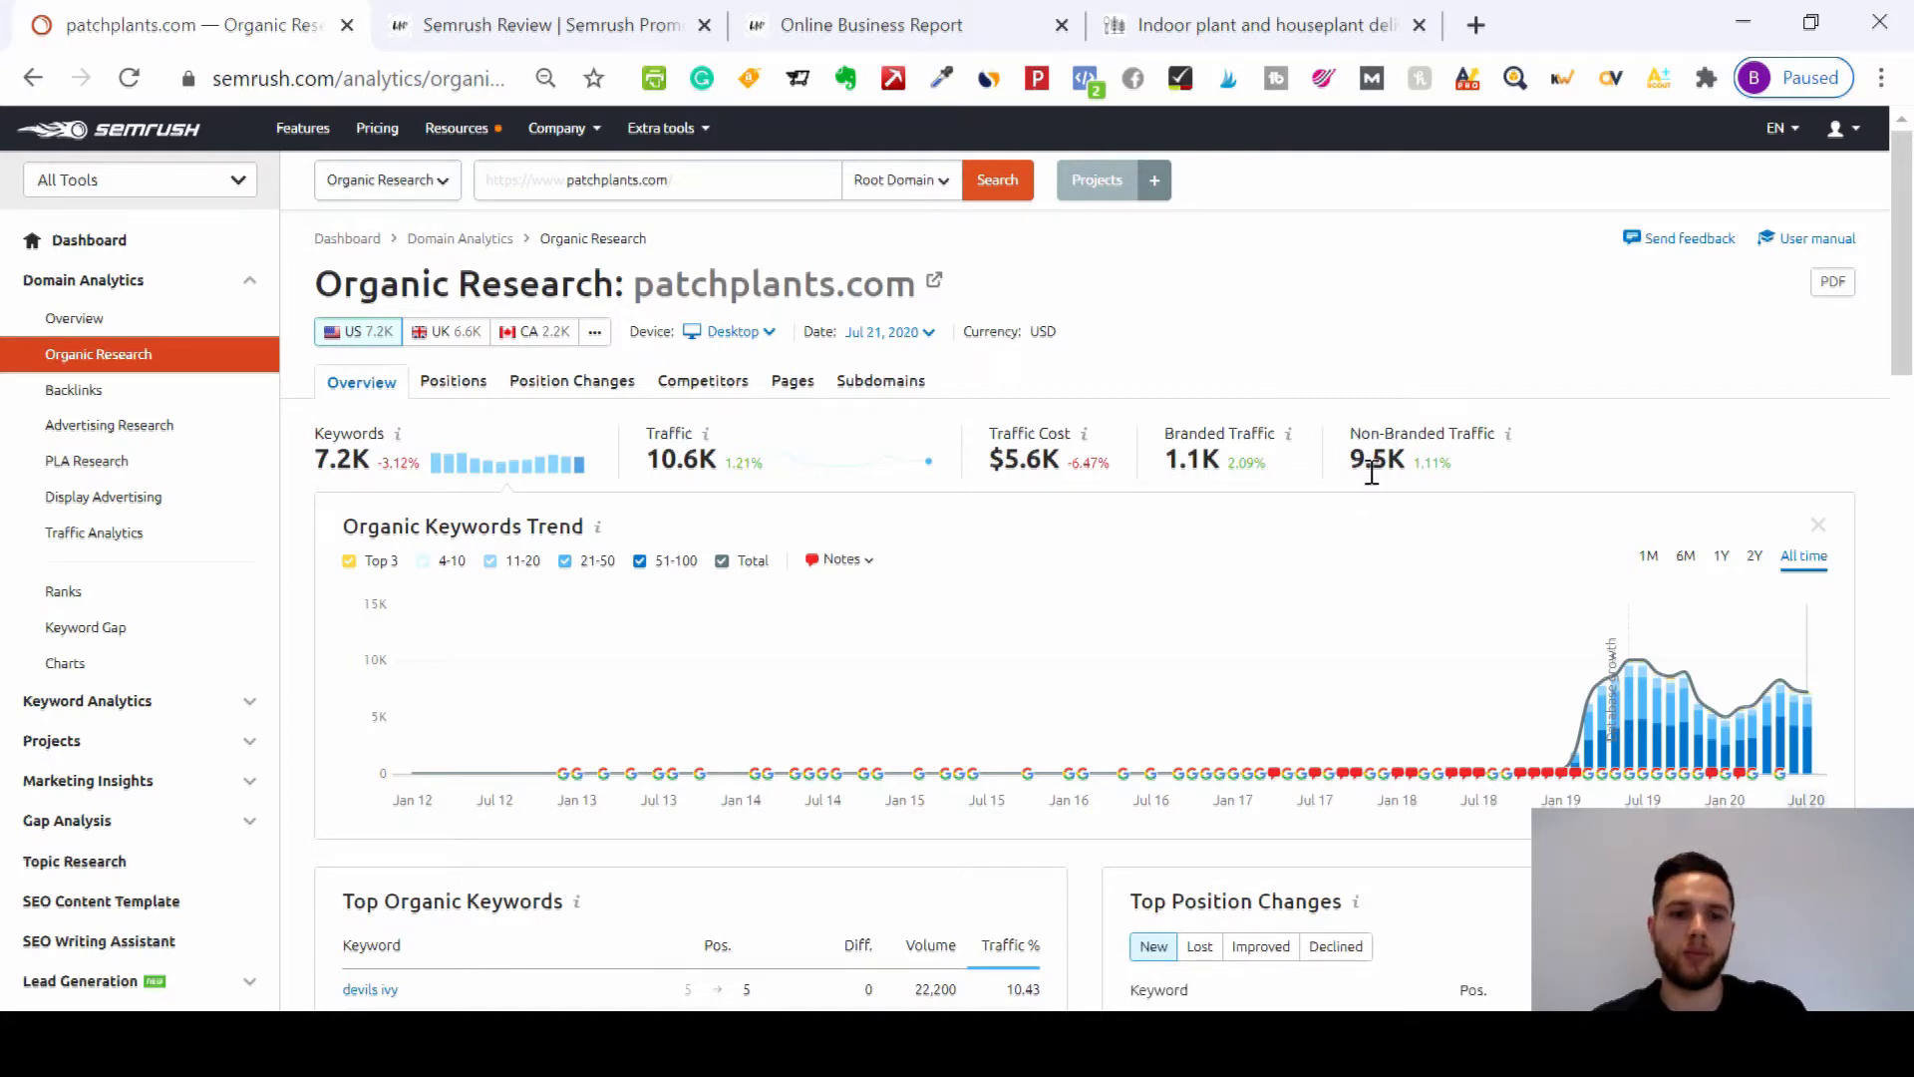
Step: Review the top organic keywords and open the full list of the domain's organic keywords
scroll(846, 725, "down", 2)
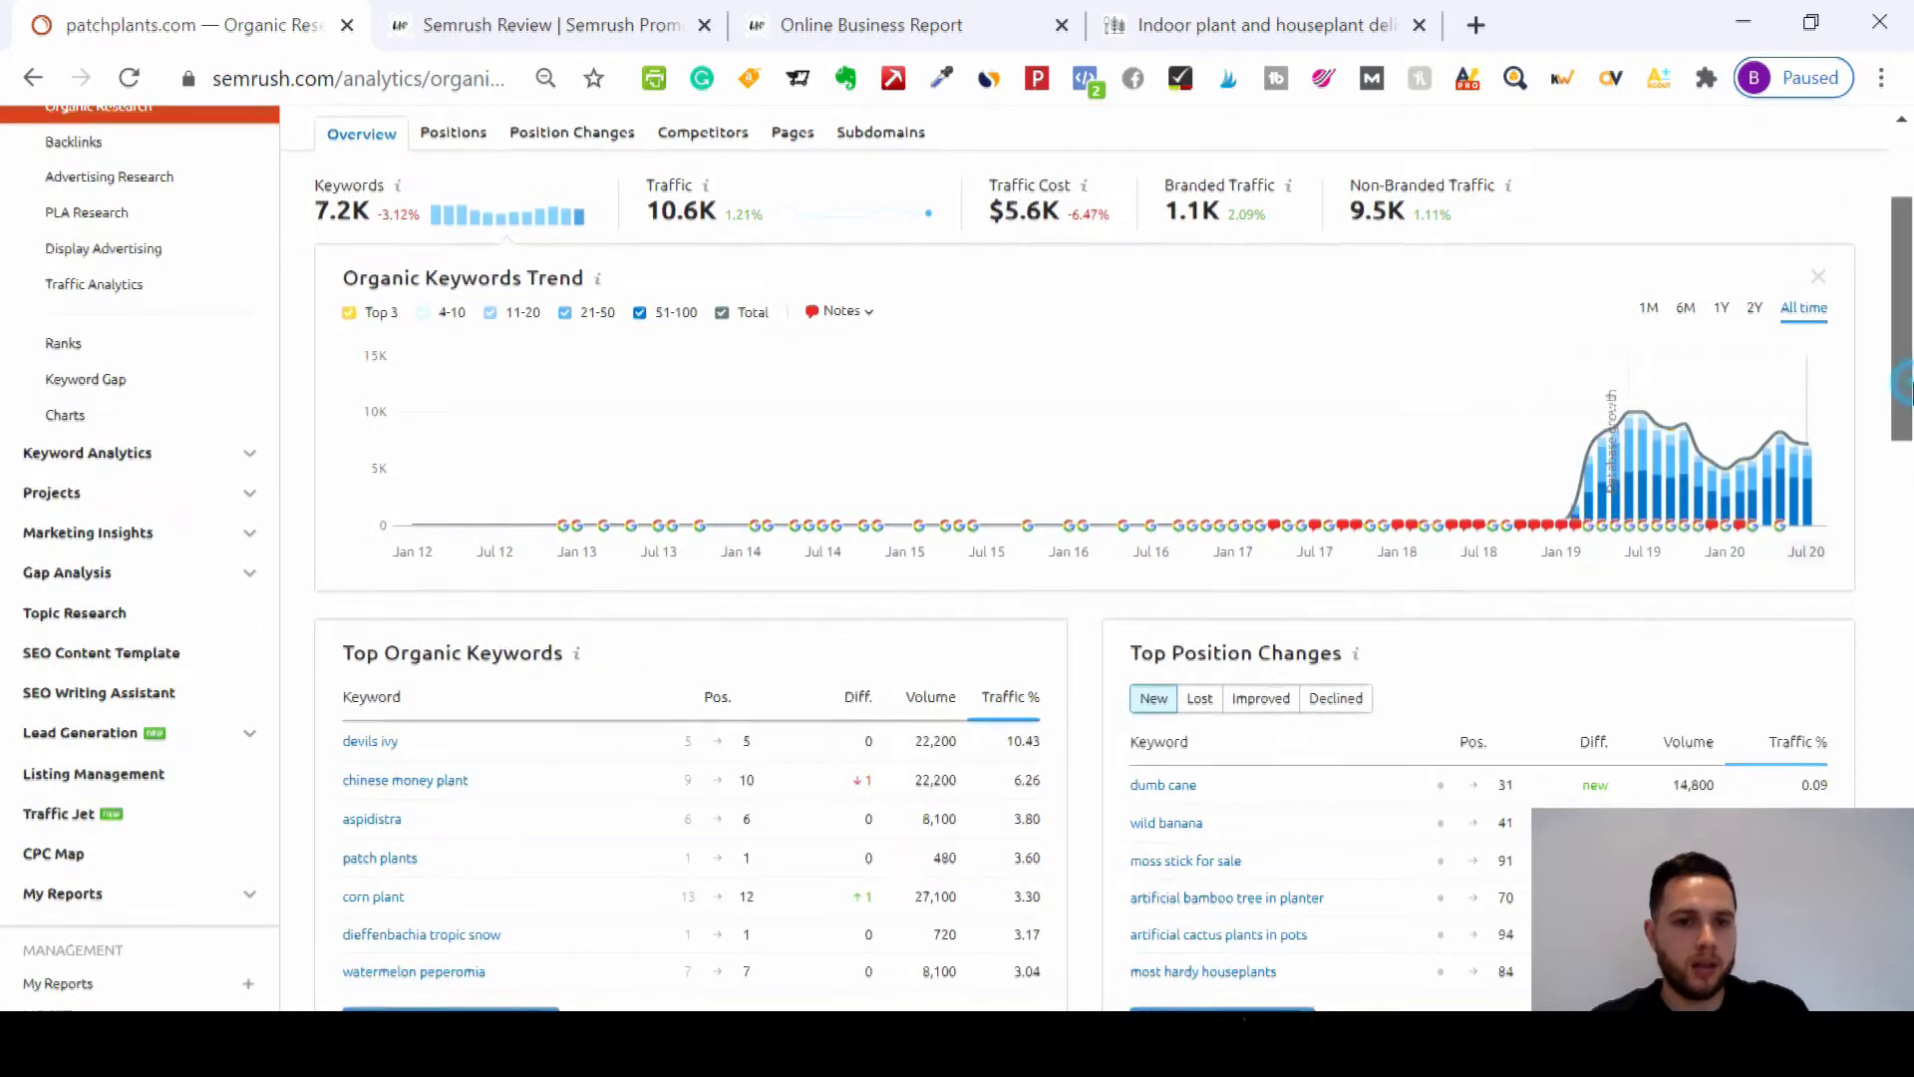
left_click_drag(1906, 383, 1909, 396)
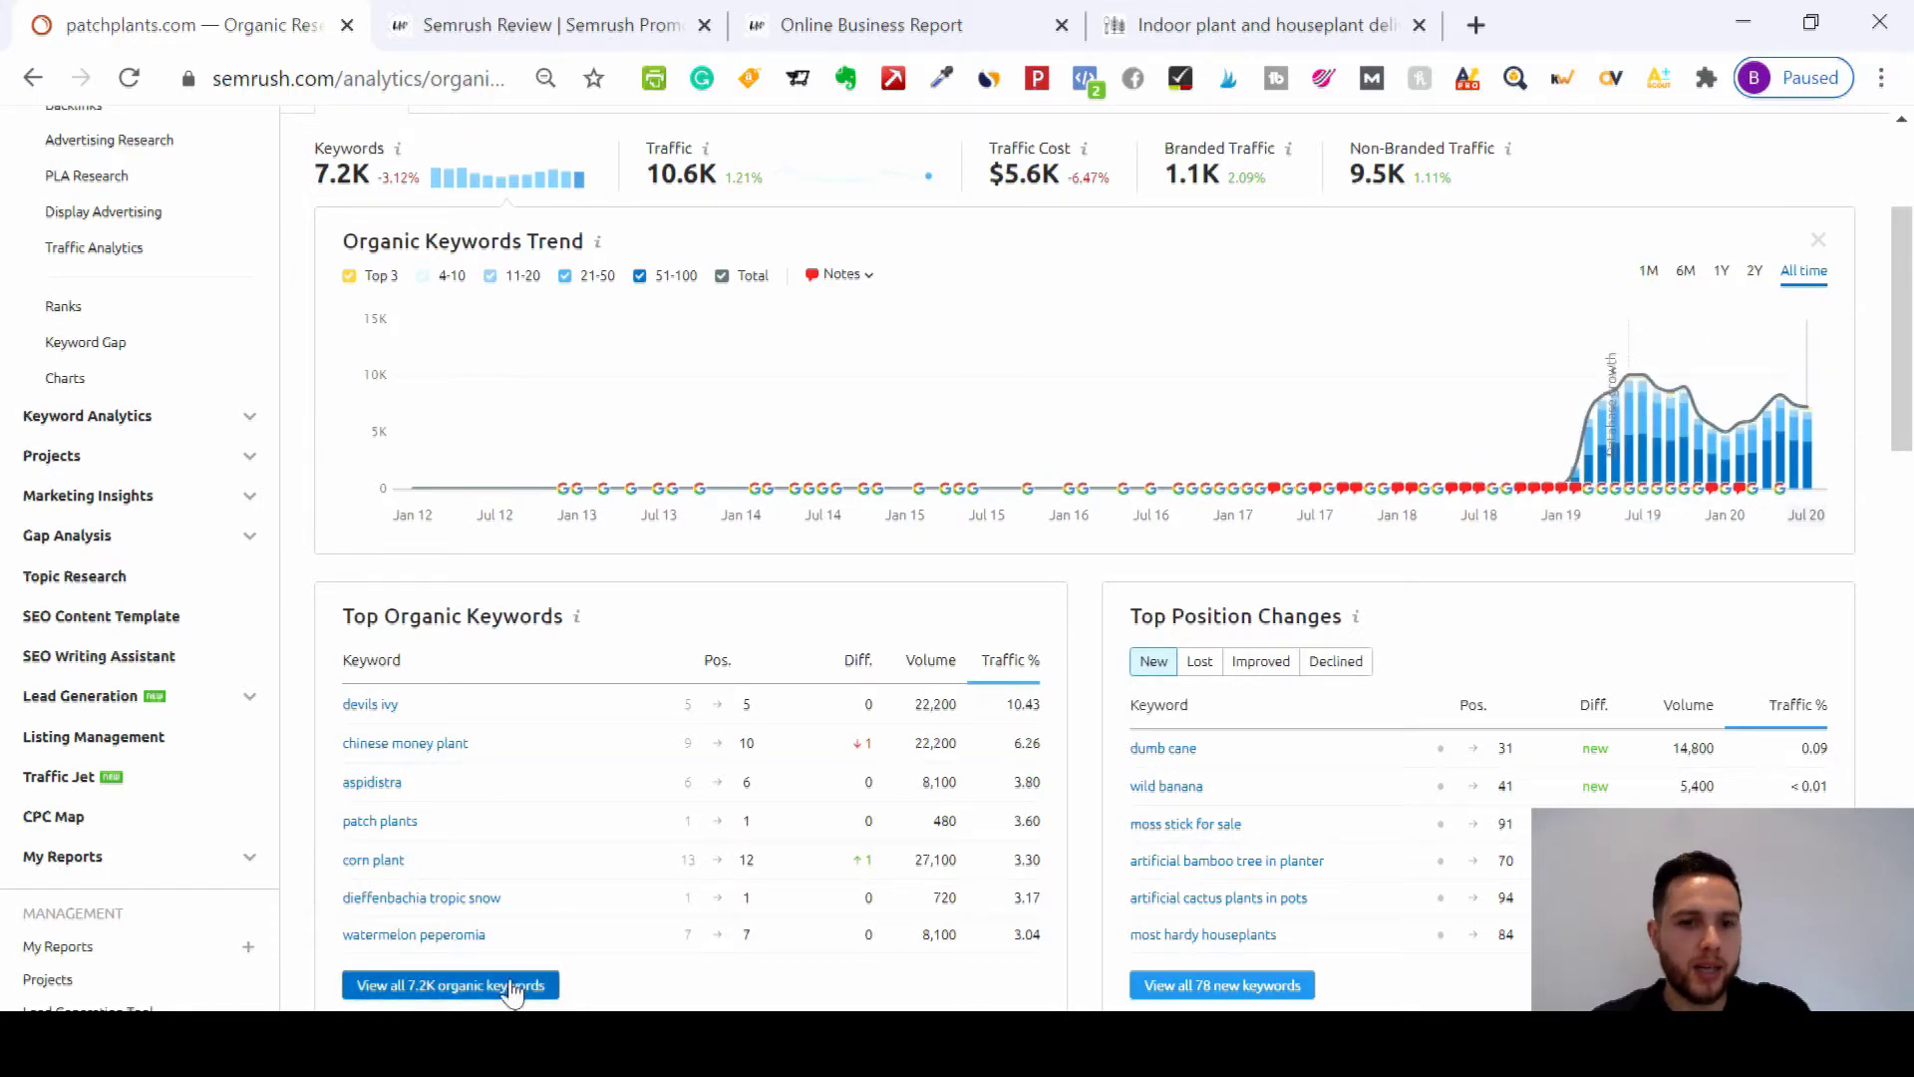
scroll(513, 991, "down", 3)
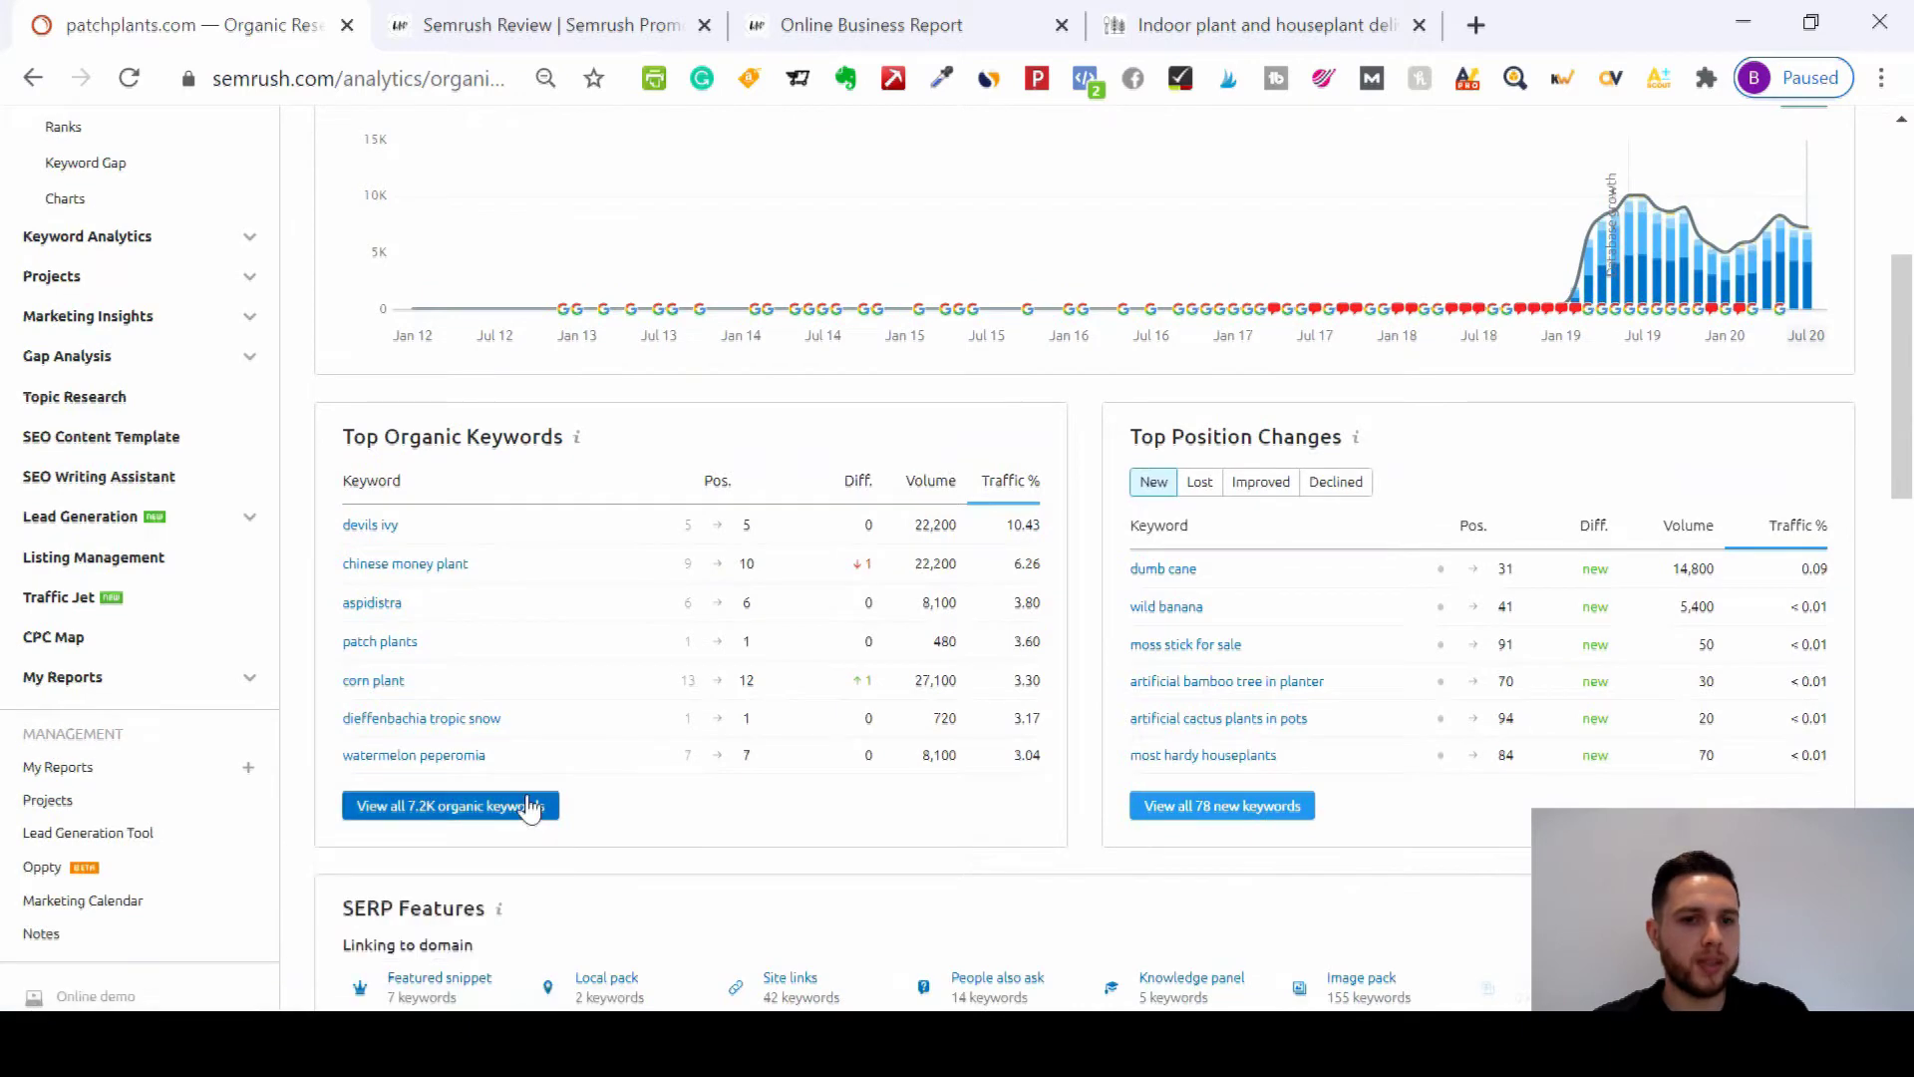
left_click(516, 812)
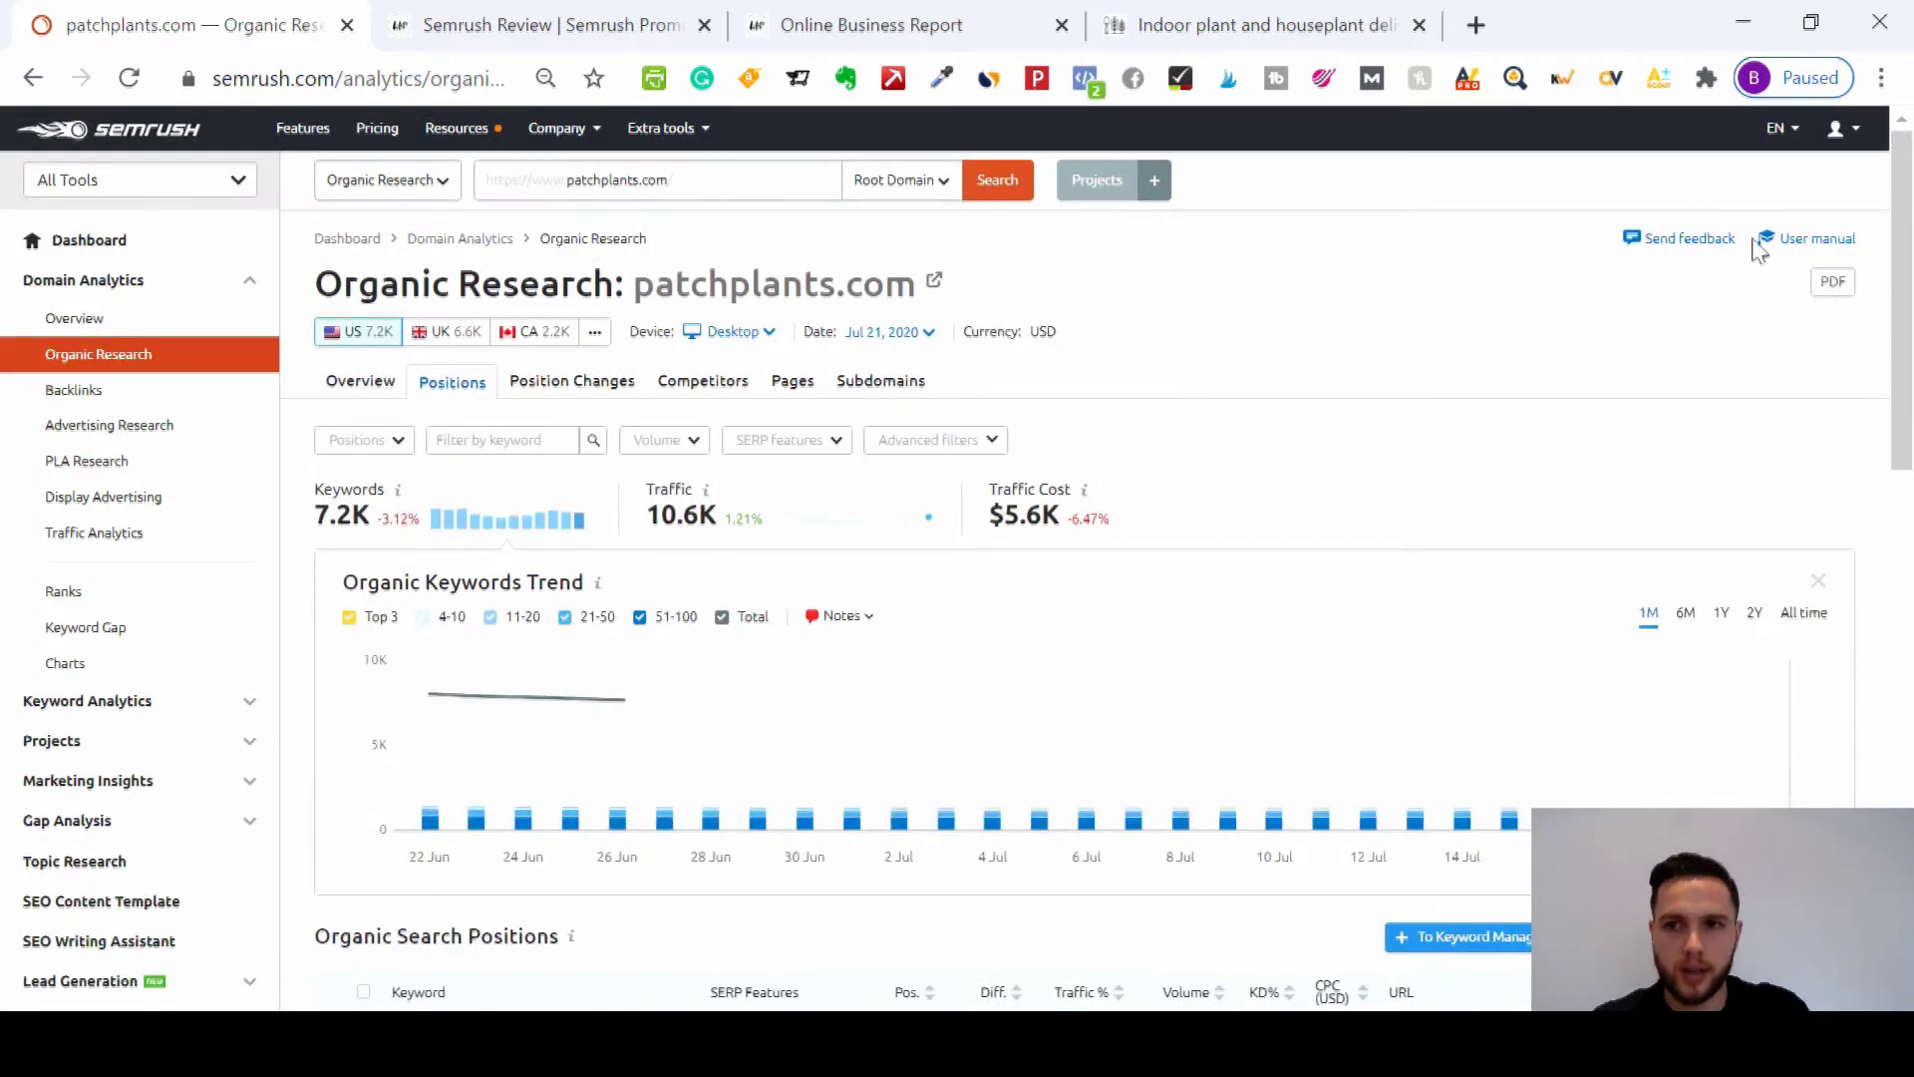
Step: Sort the organic search positions table by position, with first-place rankings at the start
left_click_drag(1911, 299, 1912, 489)
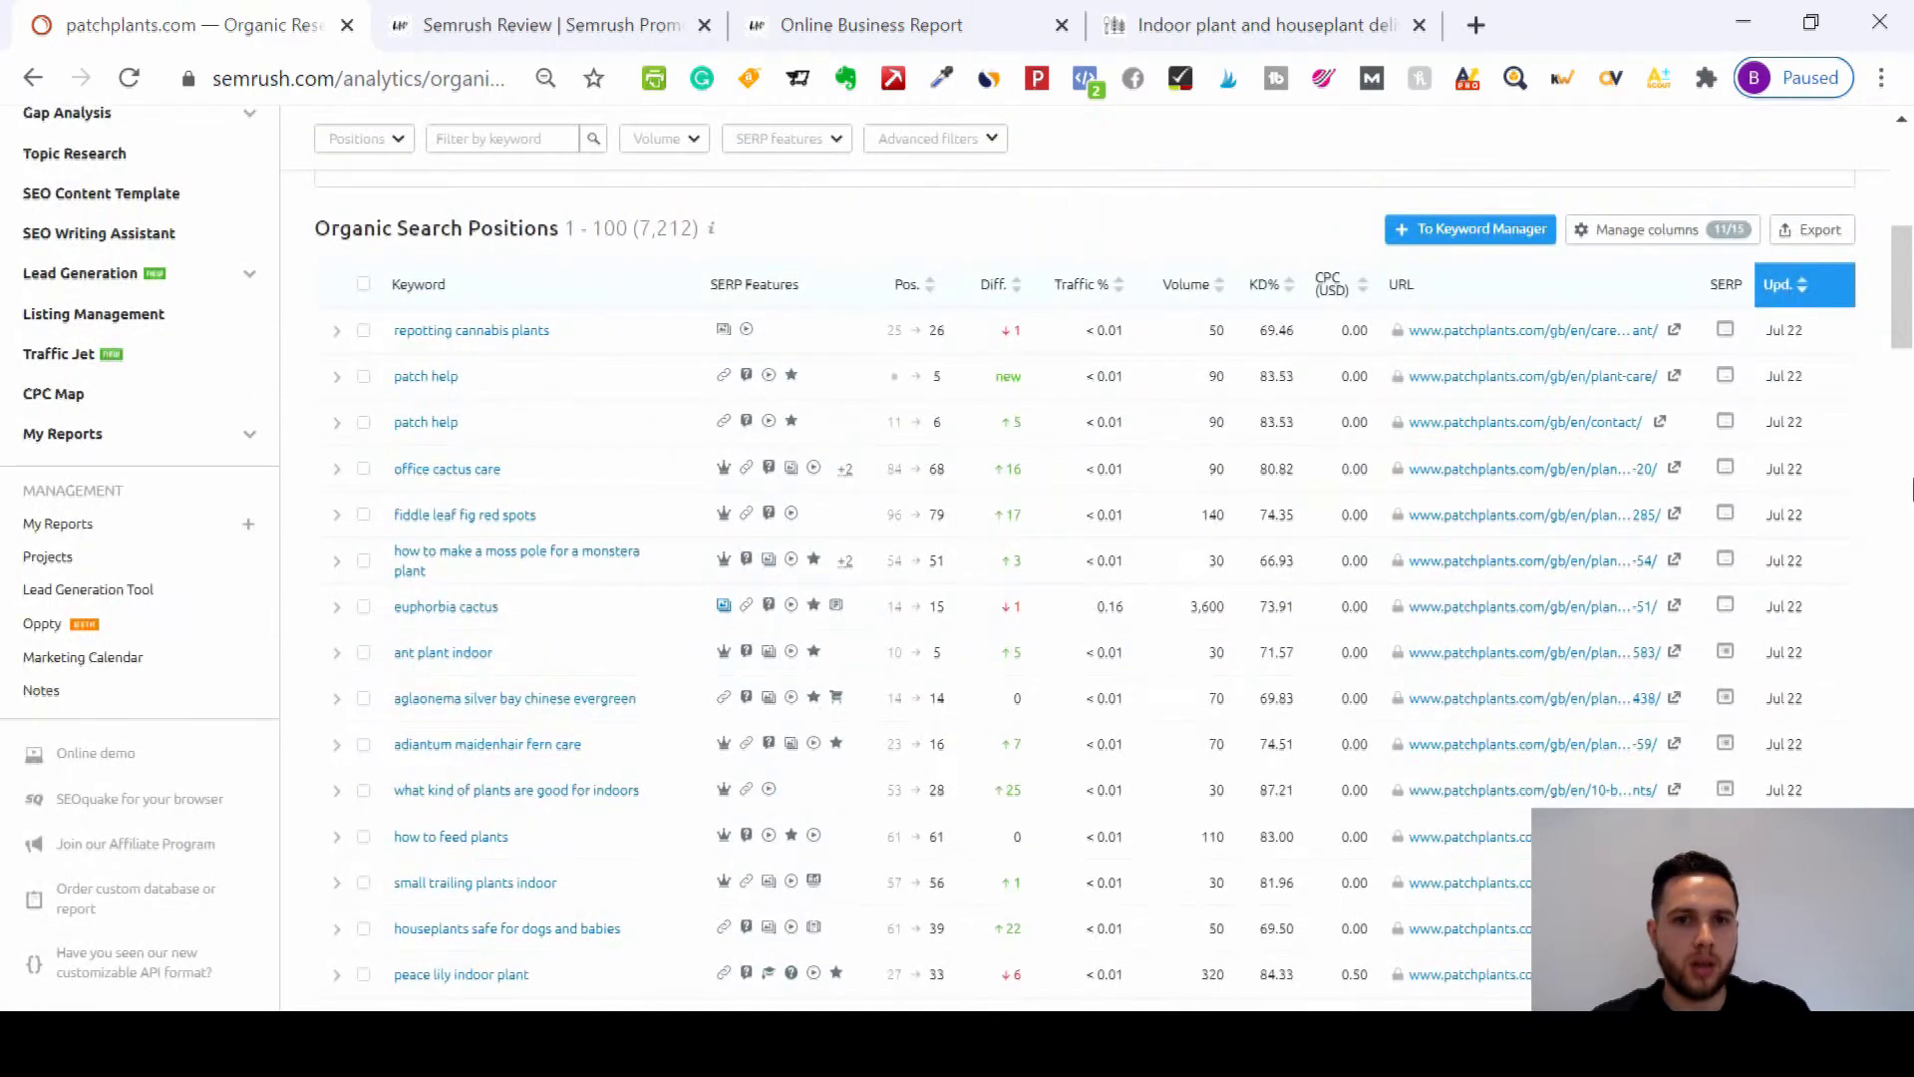
left_click(930, 287)
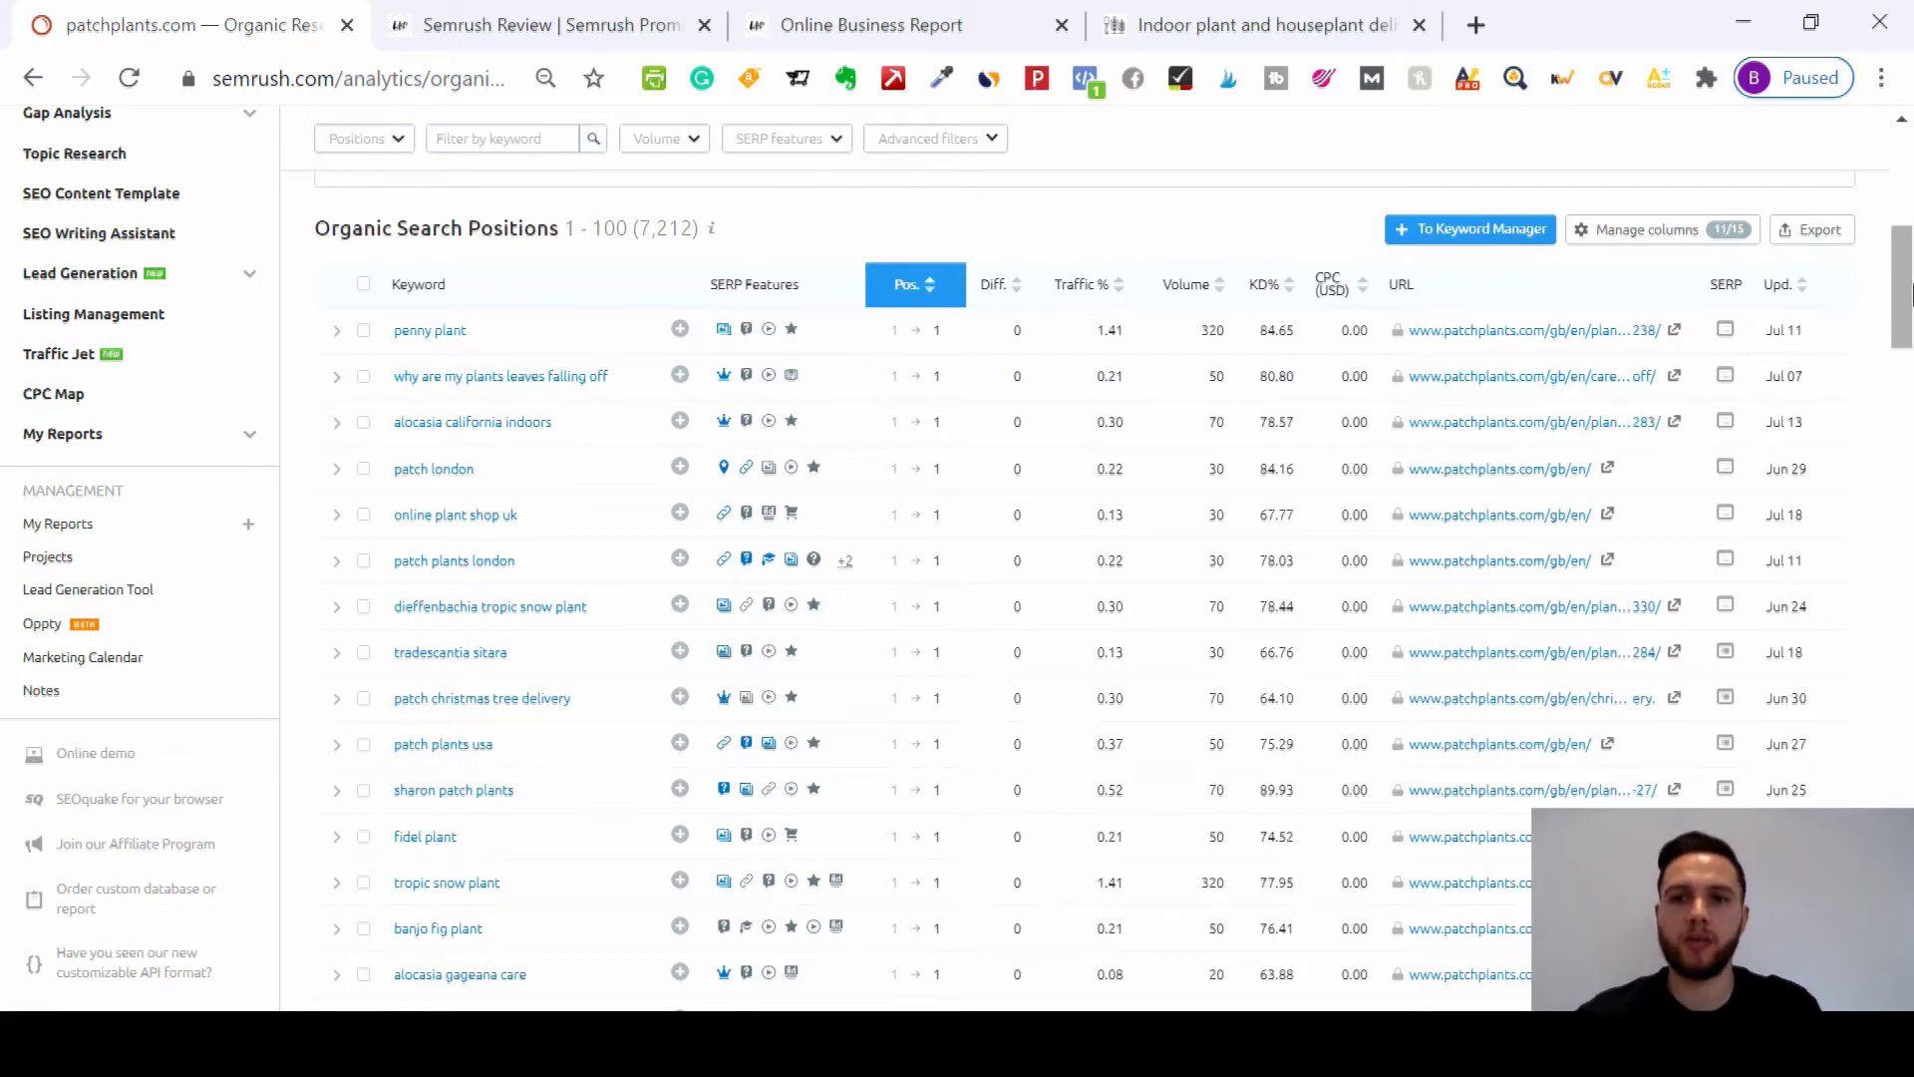
Step: Filter the organic keywords by position to show only those ranking in the Top 10
left_click(1907, 289)
left_click_drag(1906, 289, 1880, 196)
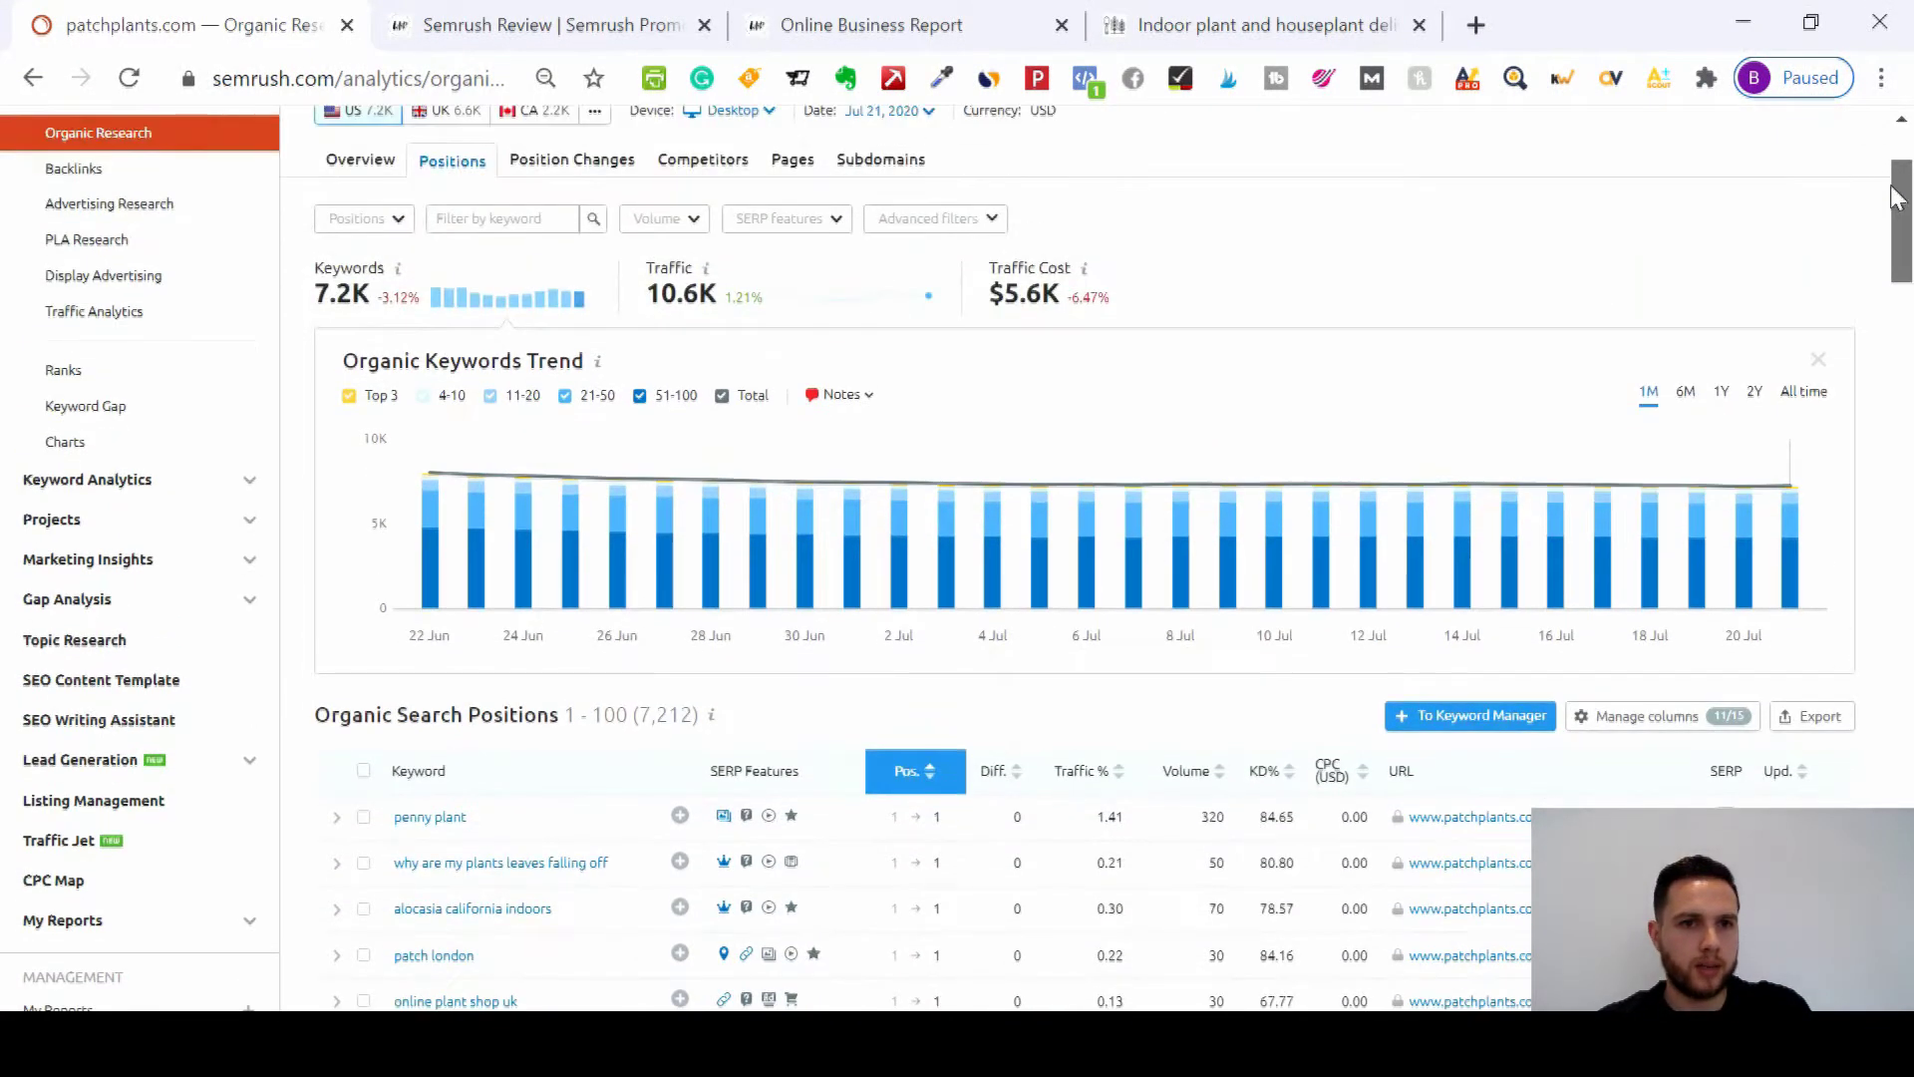
left_click(391, 218)
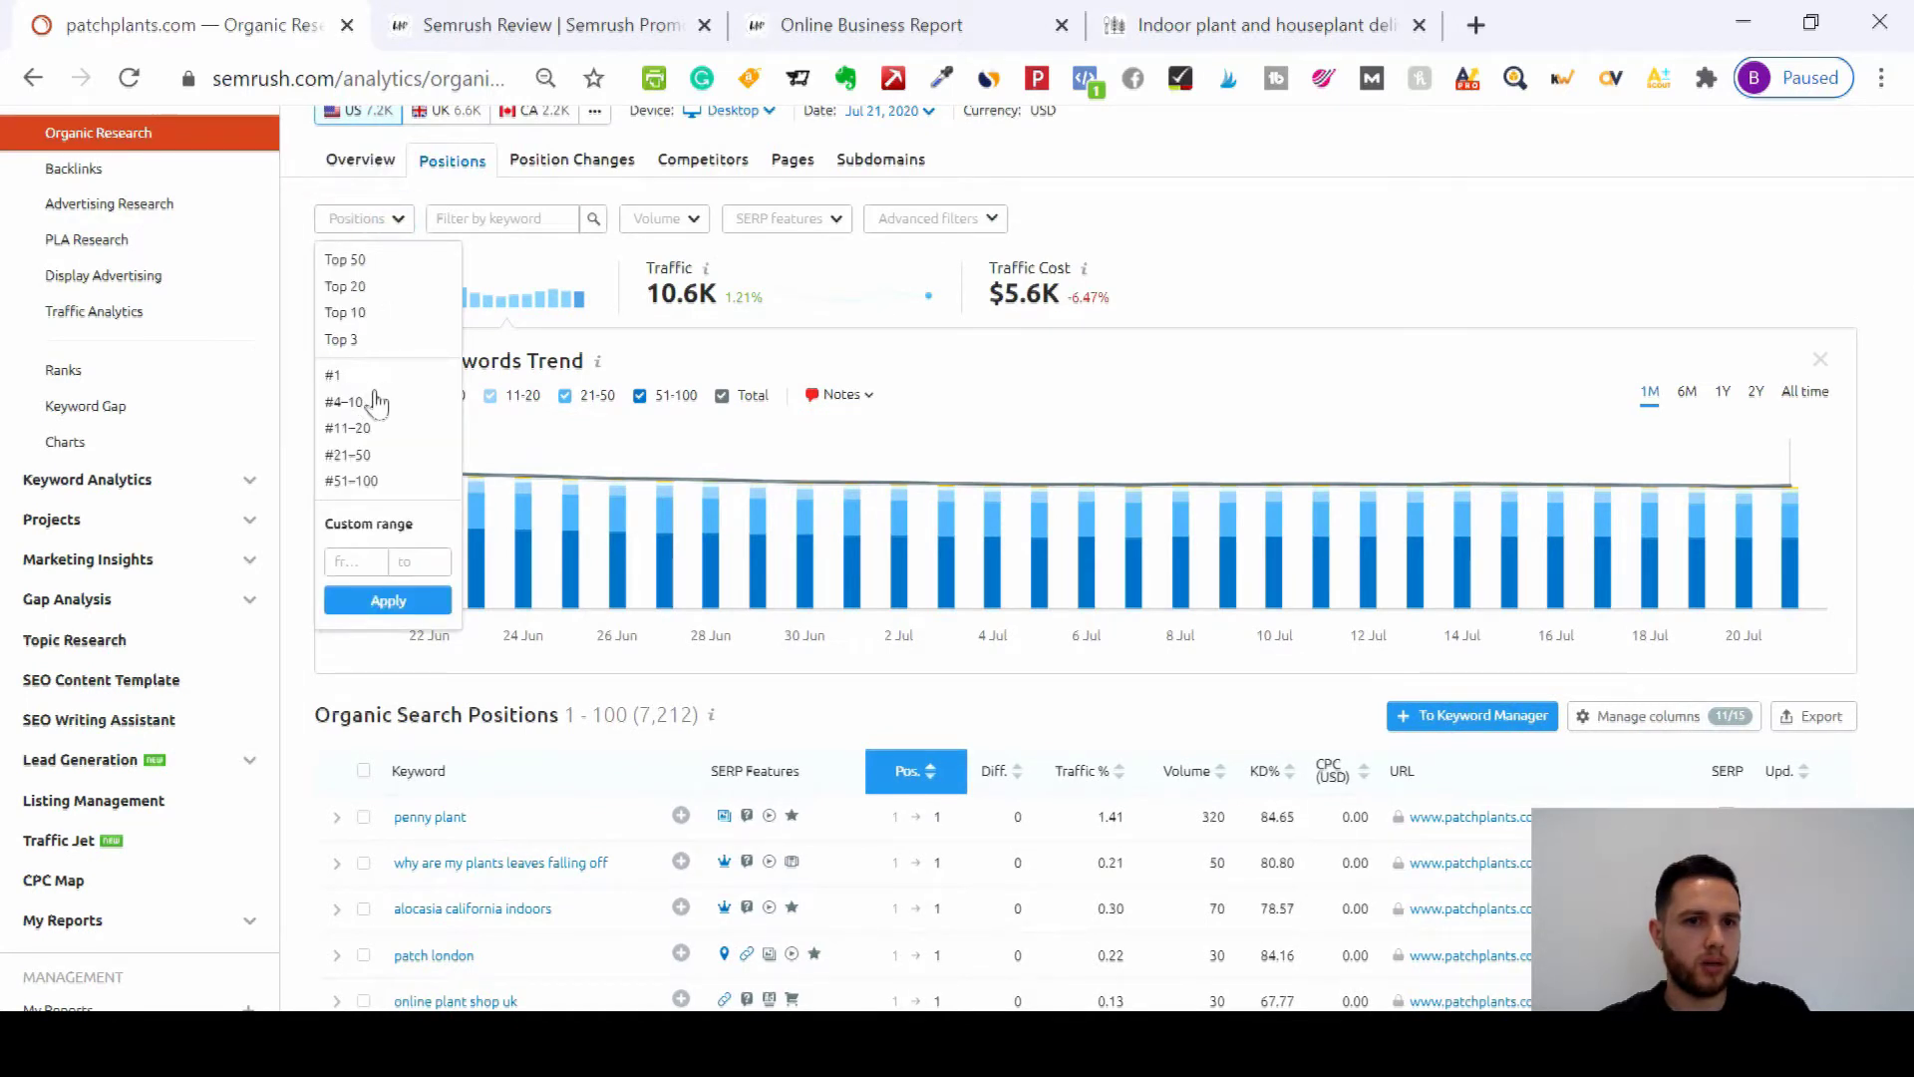
left_click(377, 313)
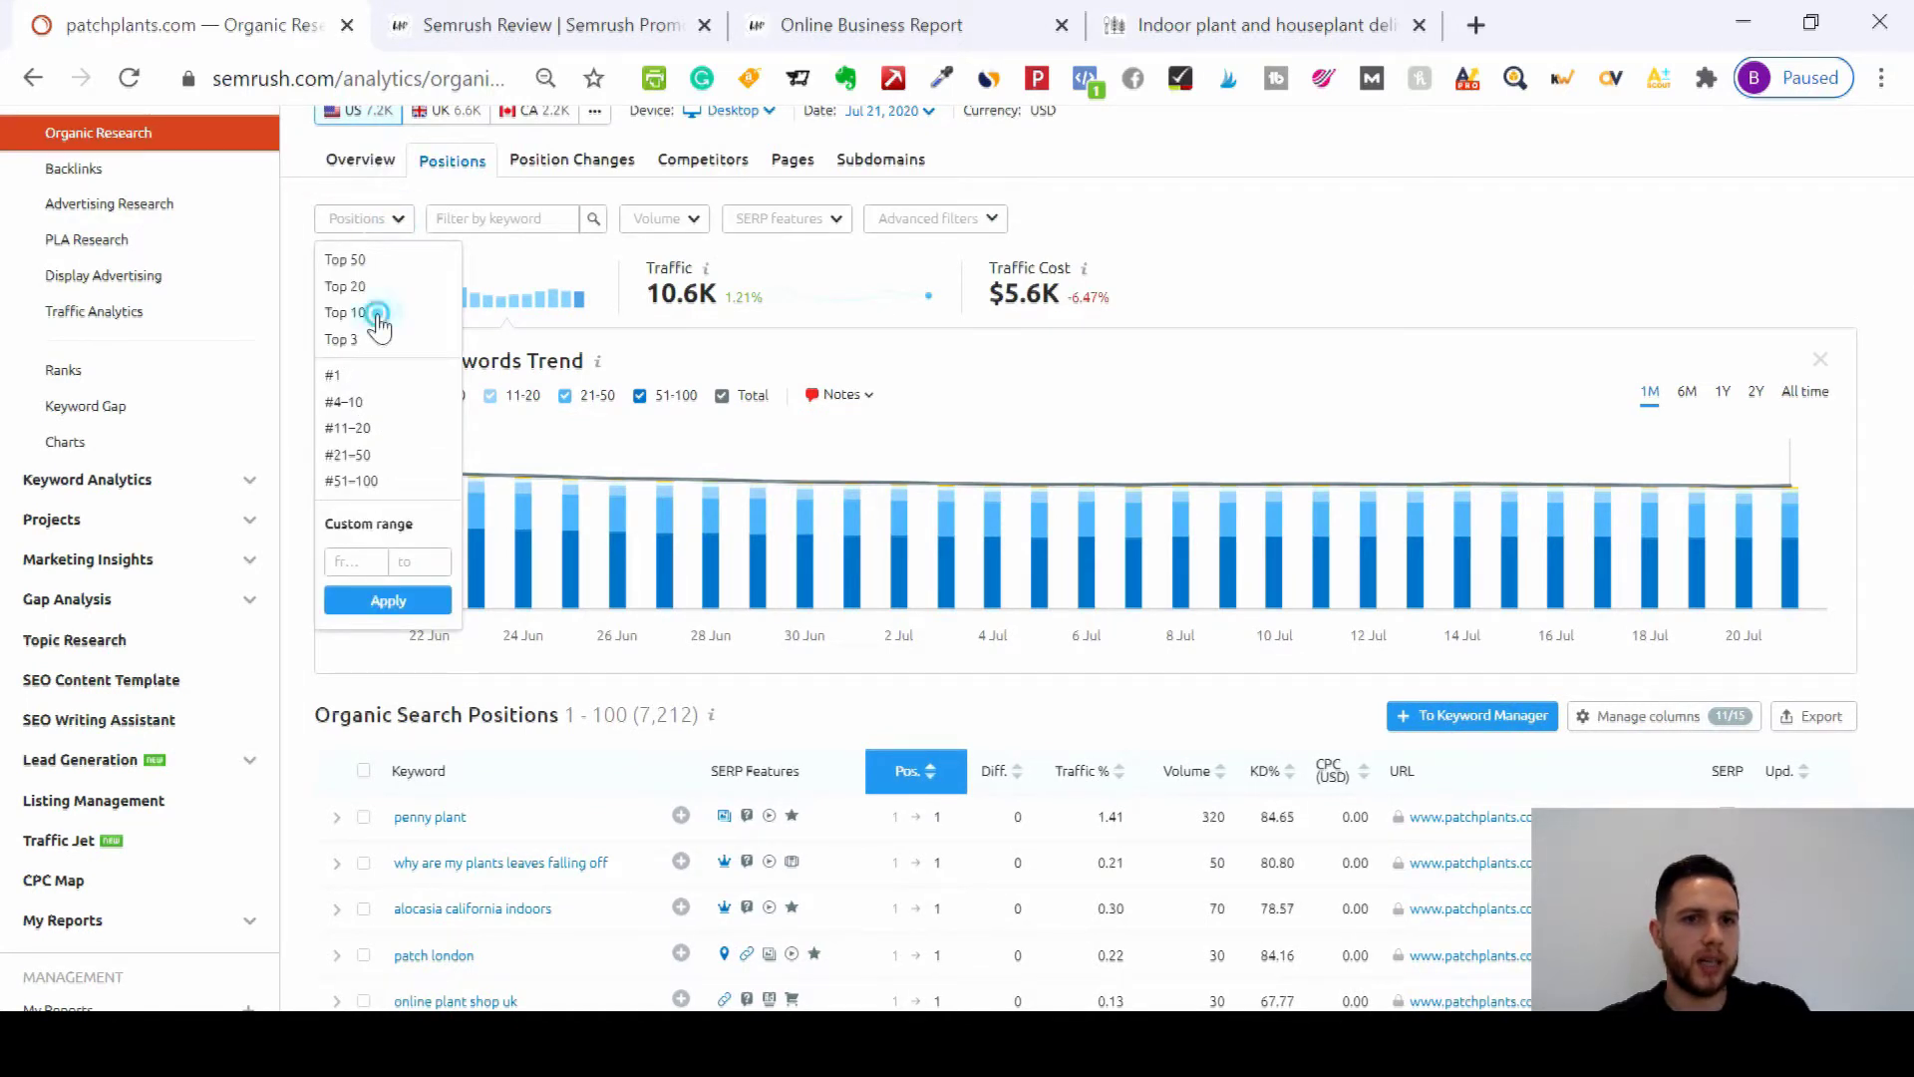
left_click(377, 313)
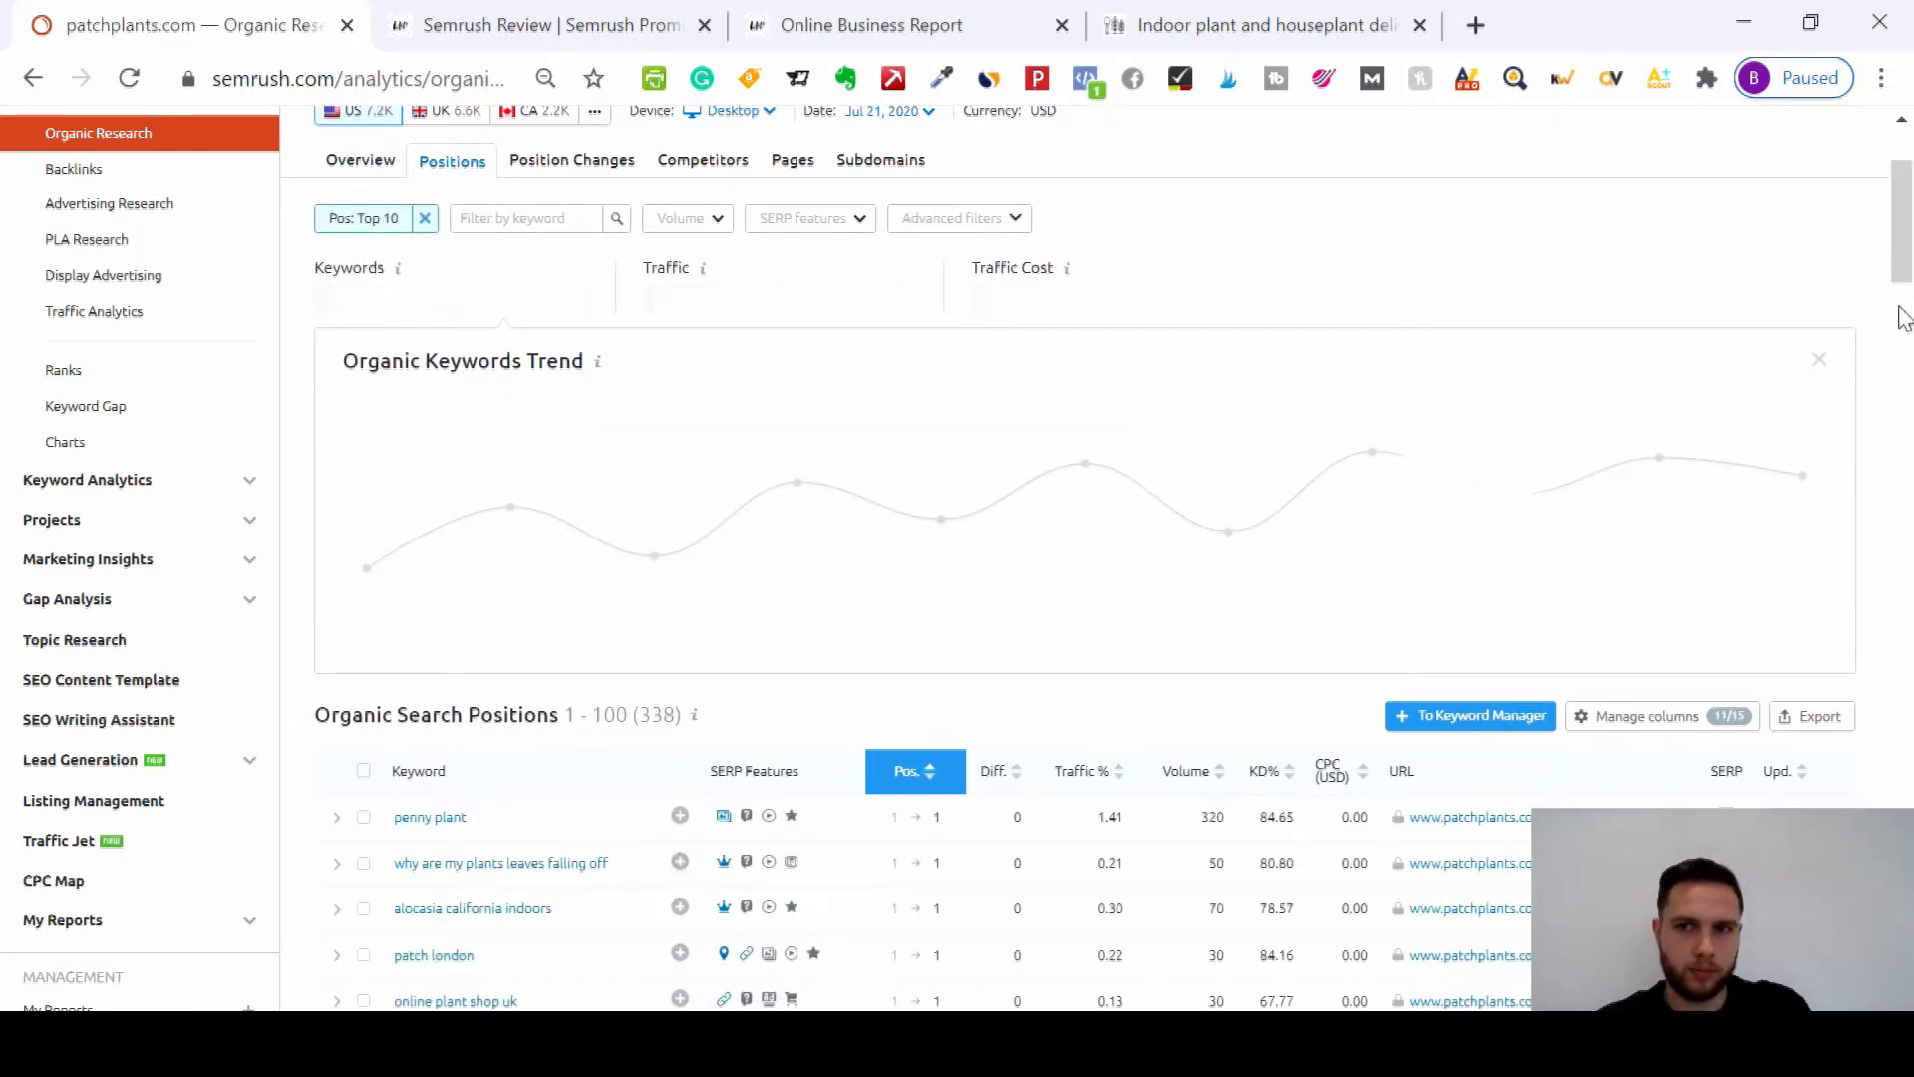
Step: Look through the Top 10 keywords and their trend chart, and clear the position filter
scroll(1903, 317, "down", 5)
left_click_drag(1904, 317, 1904, 870)
left_click_drag(1902, 794, 1909, 302)
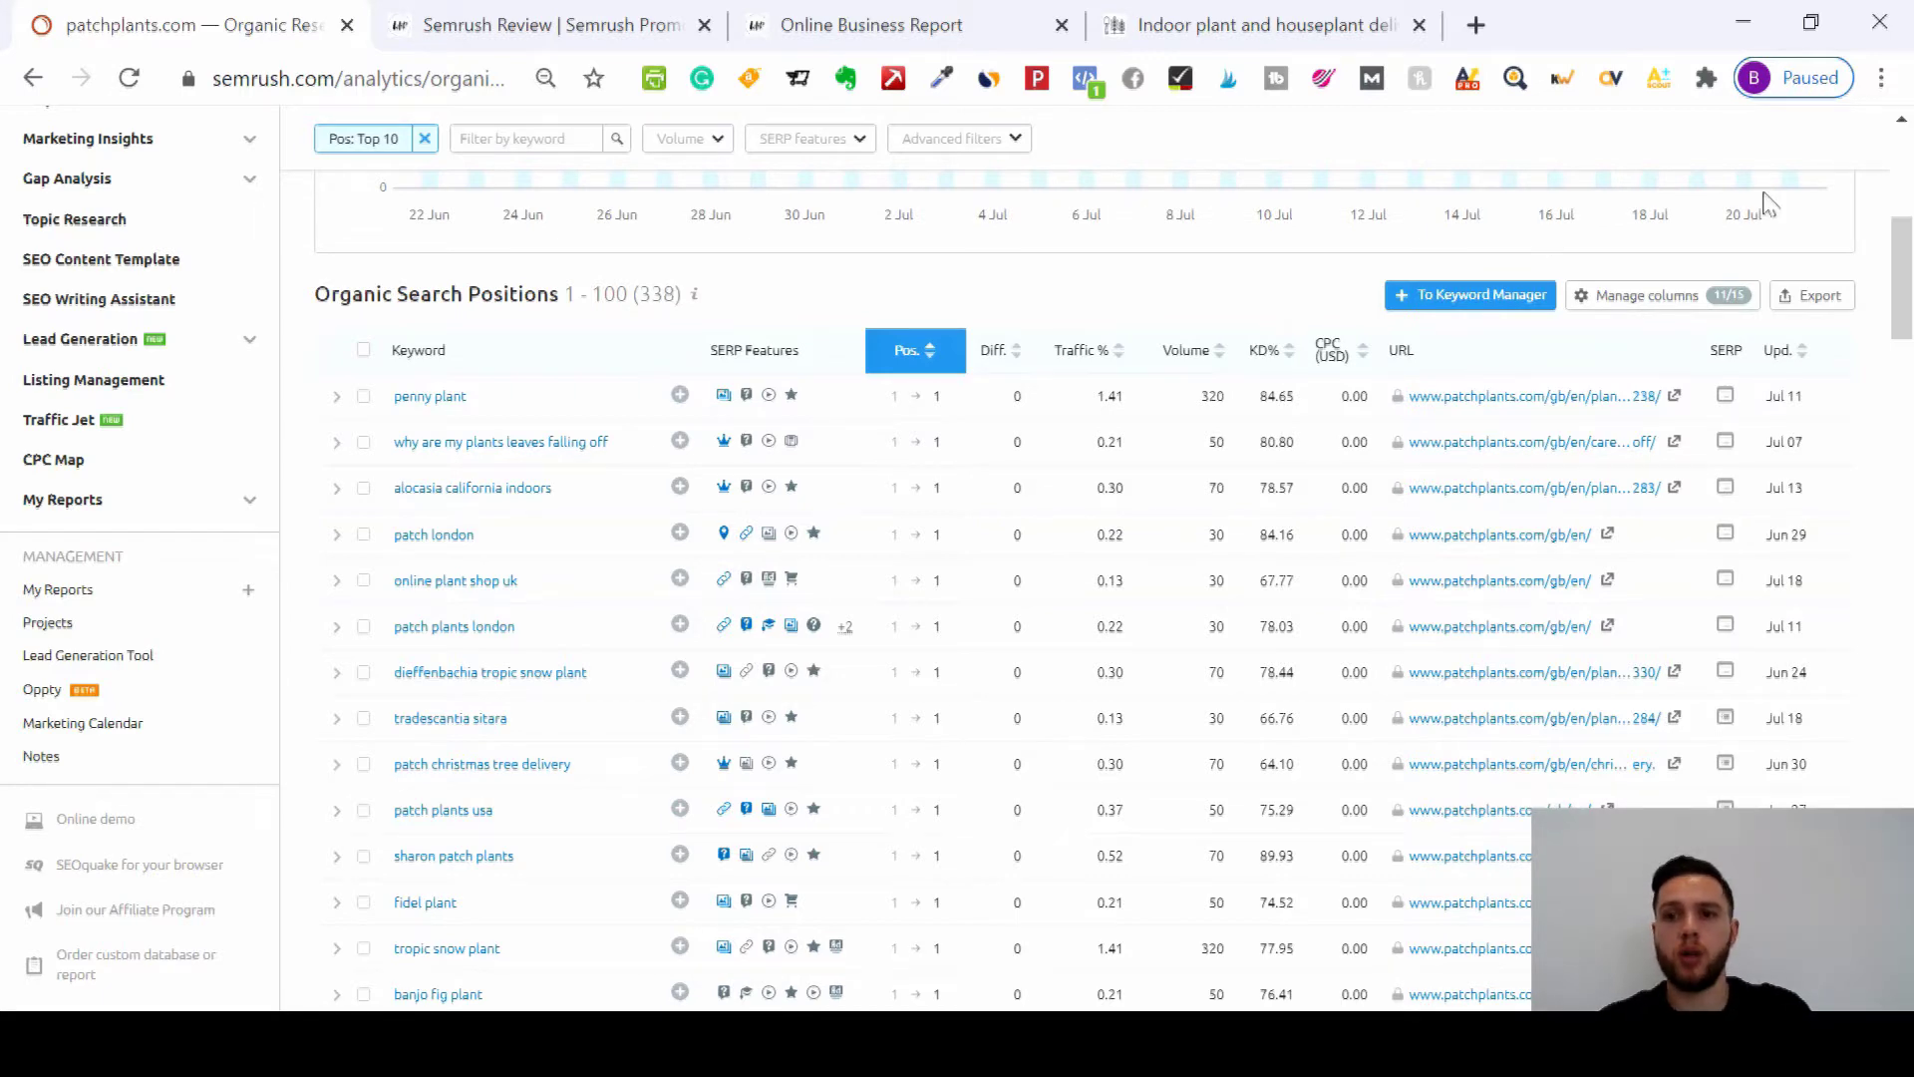
left_click_drag(1909, 289, 1909, 222)
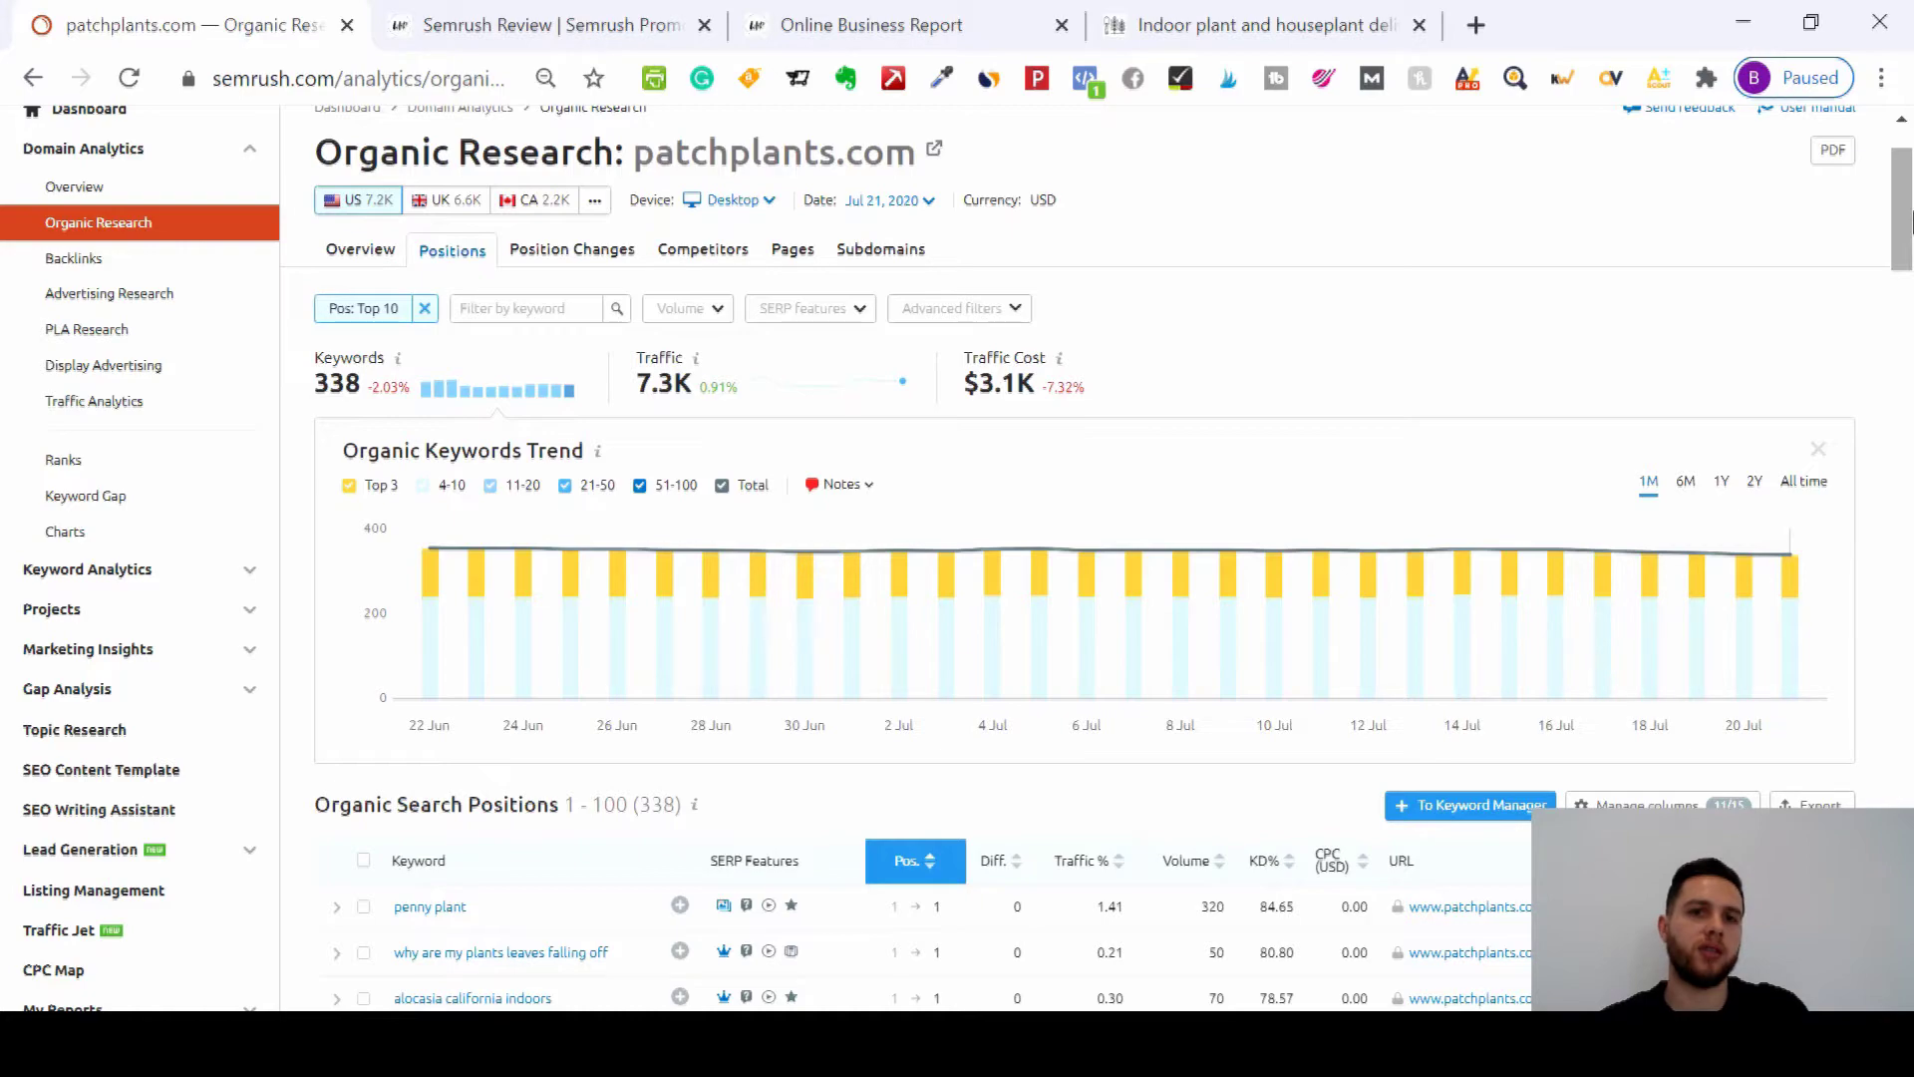
mouse_move(1909, 226)
left_mouse_down()
mouse_move(1909, 302)
mouse_move(1909, 211)
left_mouse_up()
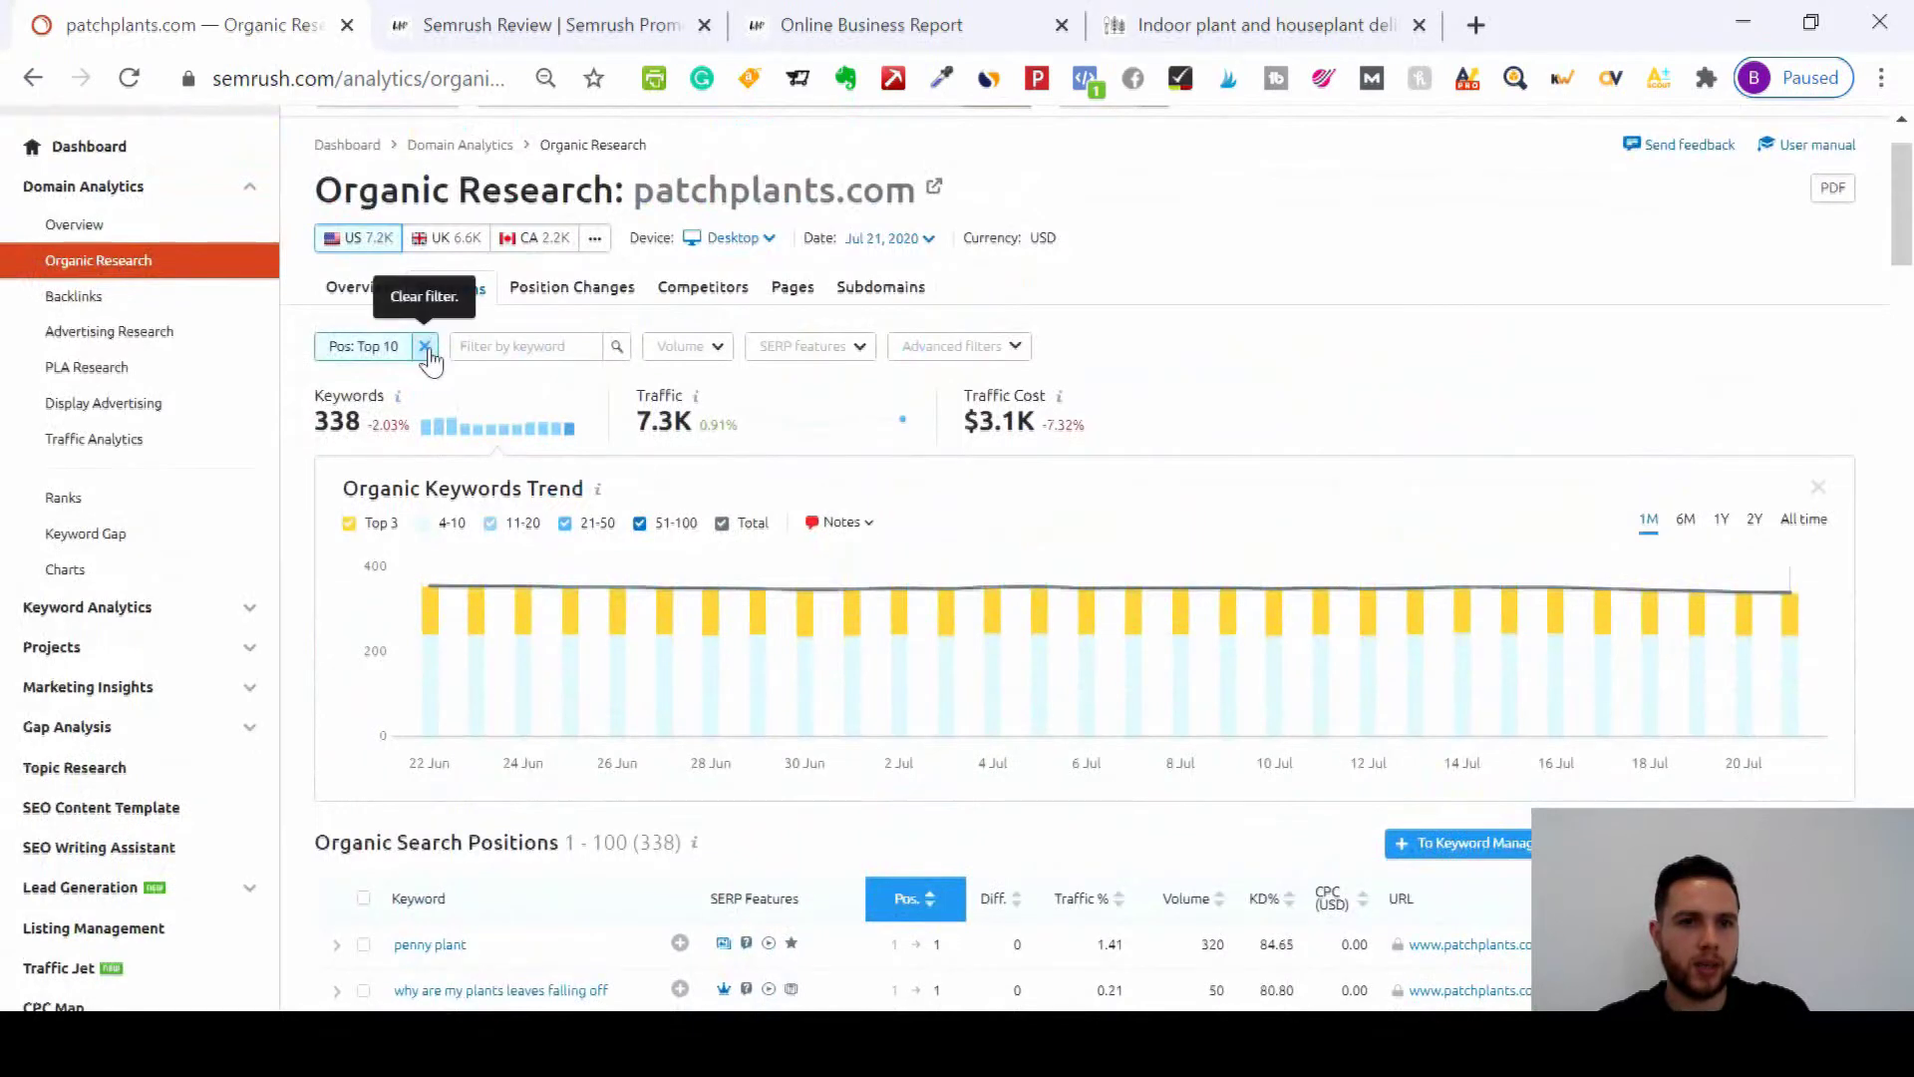
left_click(425, 346)
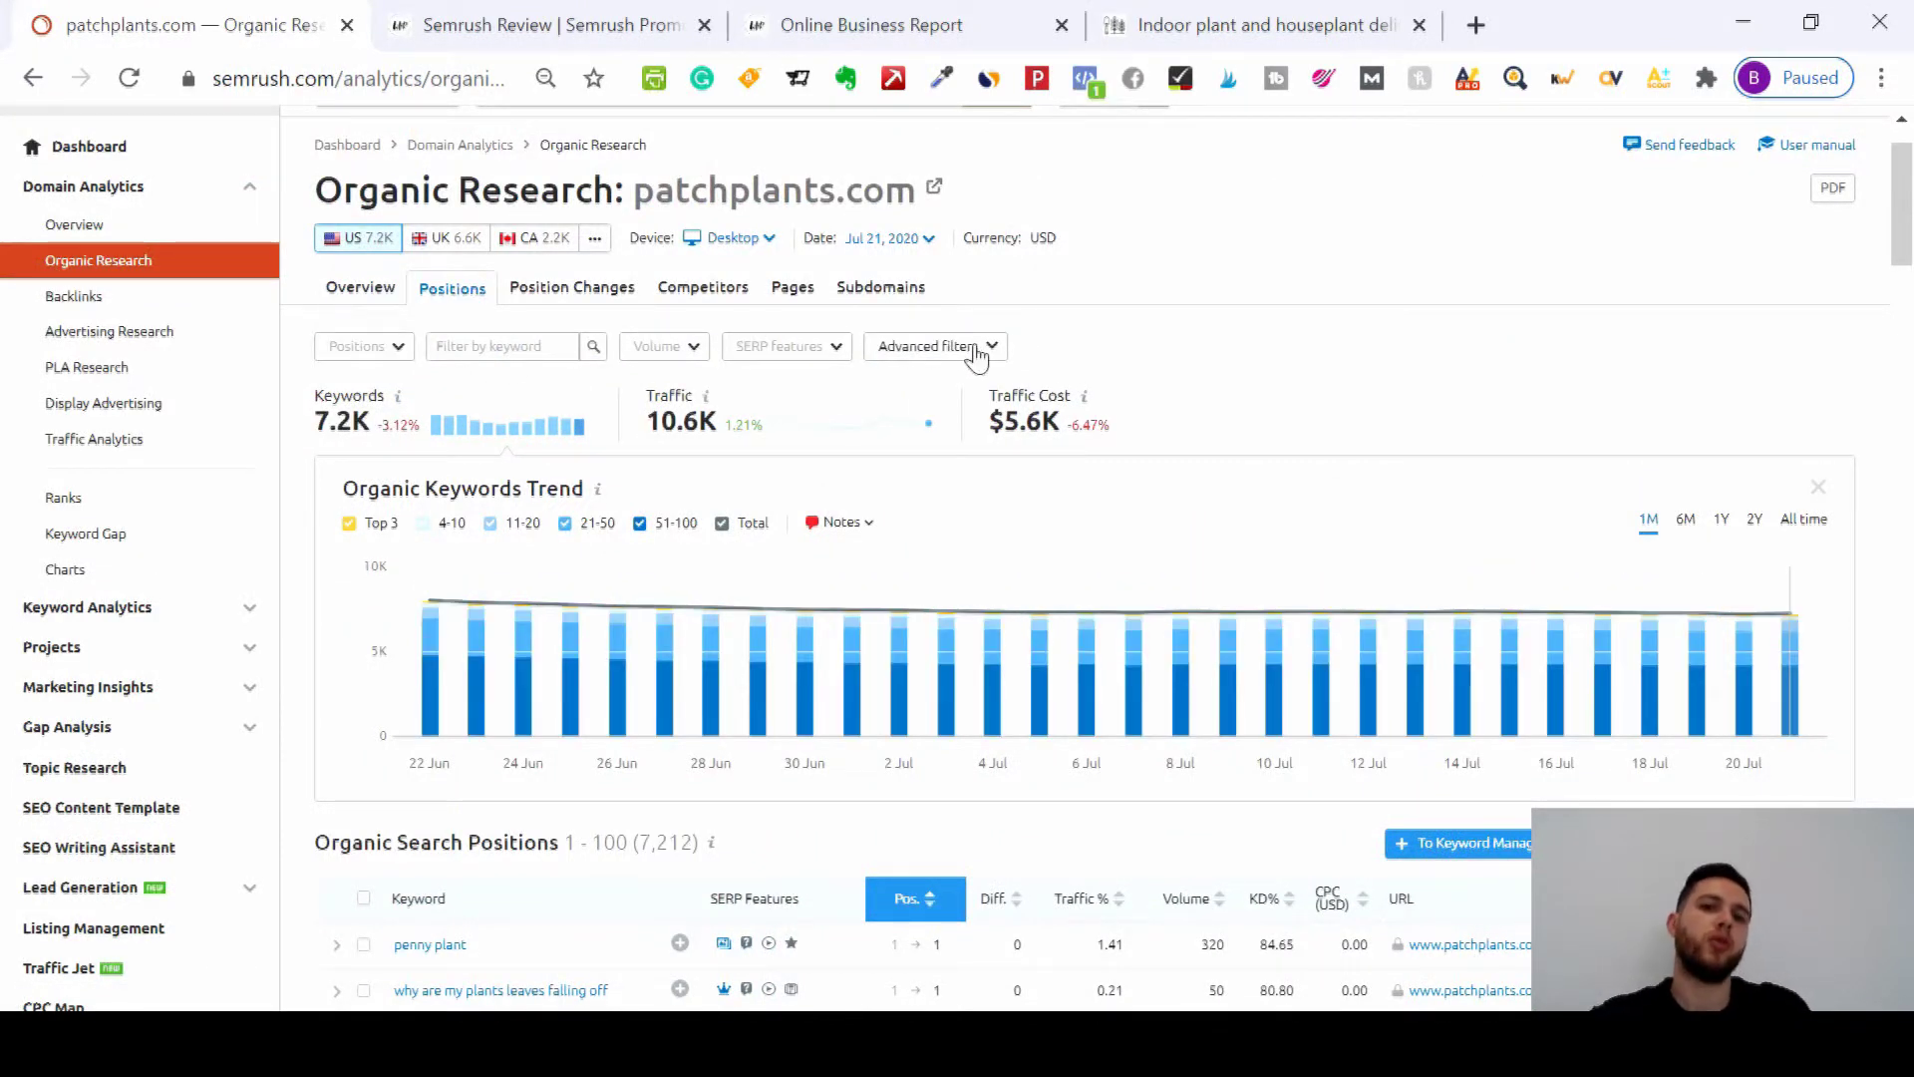
Step: Examine the advanced filter conditions and the export option for the organic search positions list
left_click(975, 349)
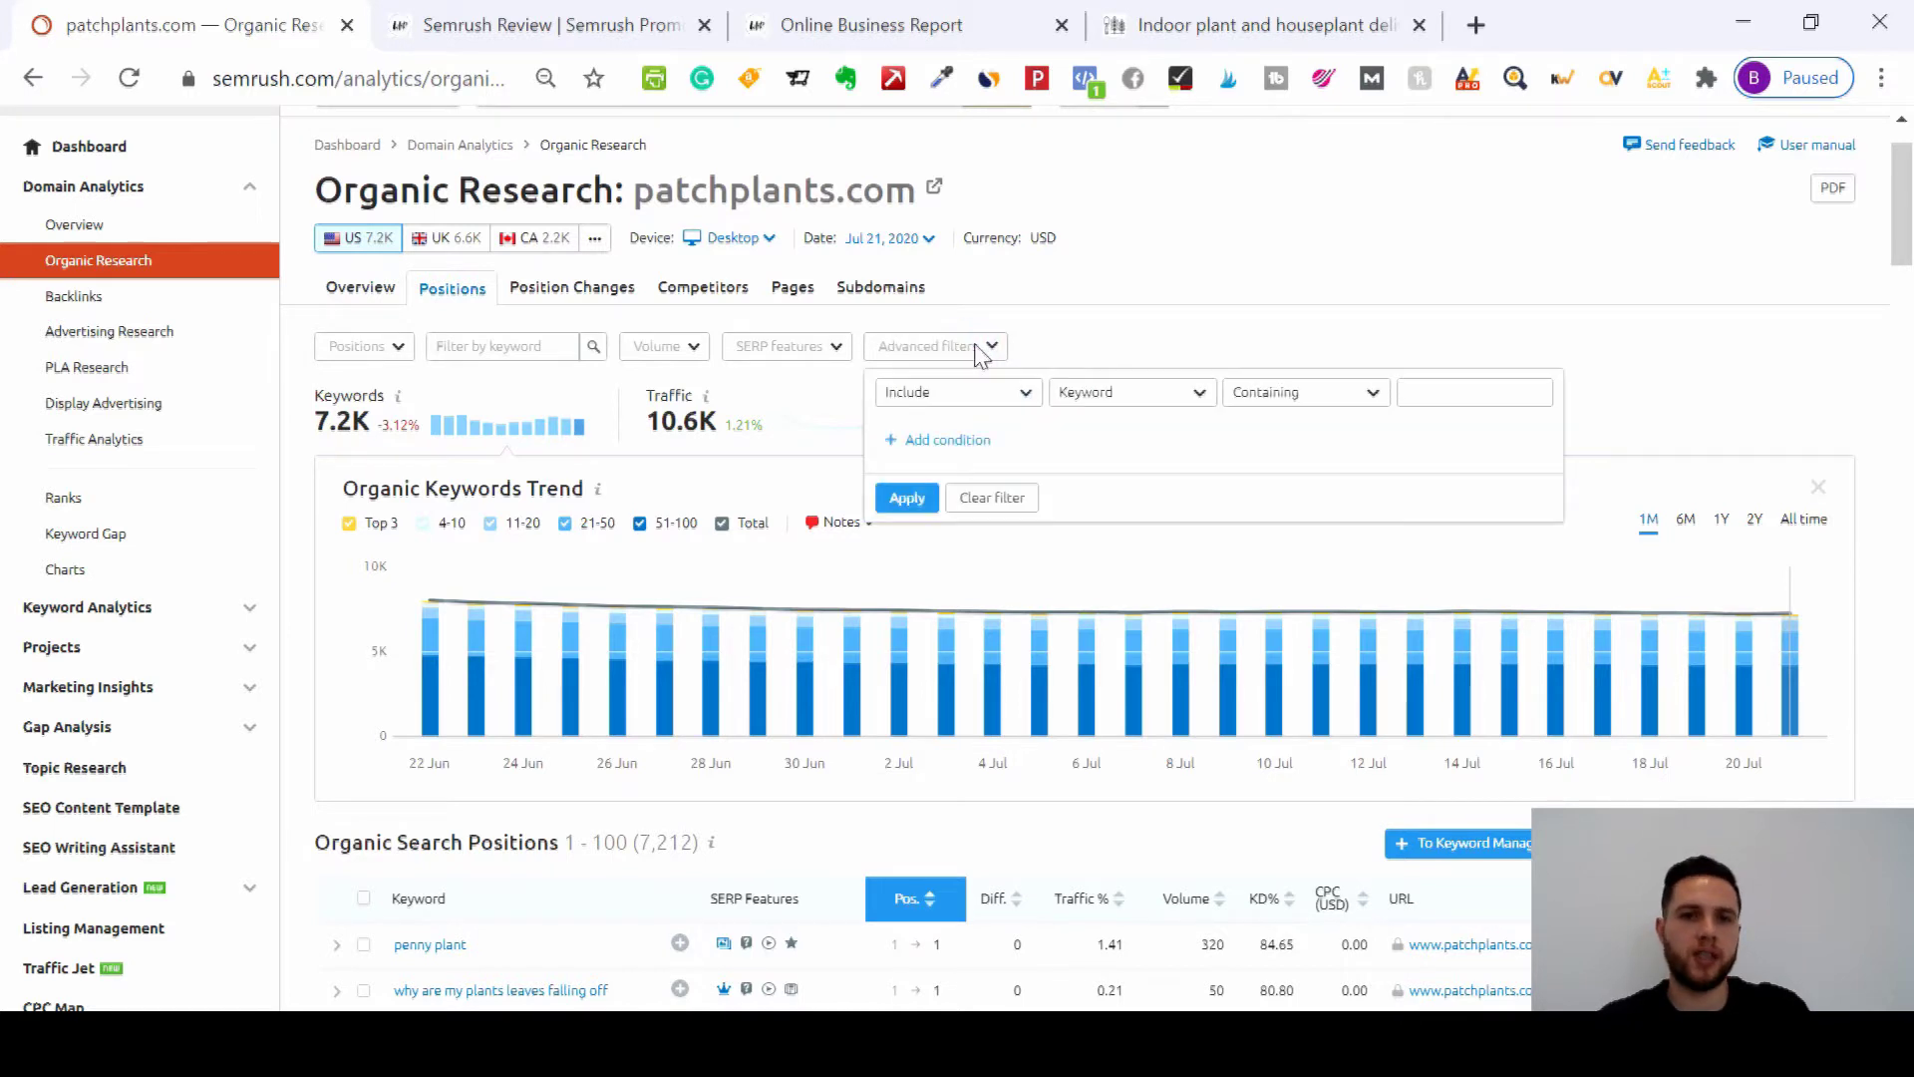
left_click(993, 397)
left_click(991, 396)
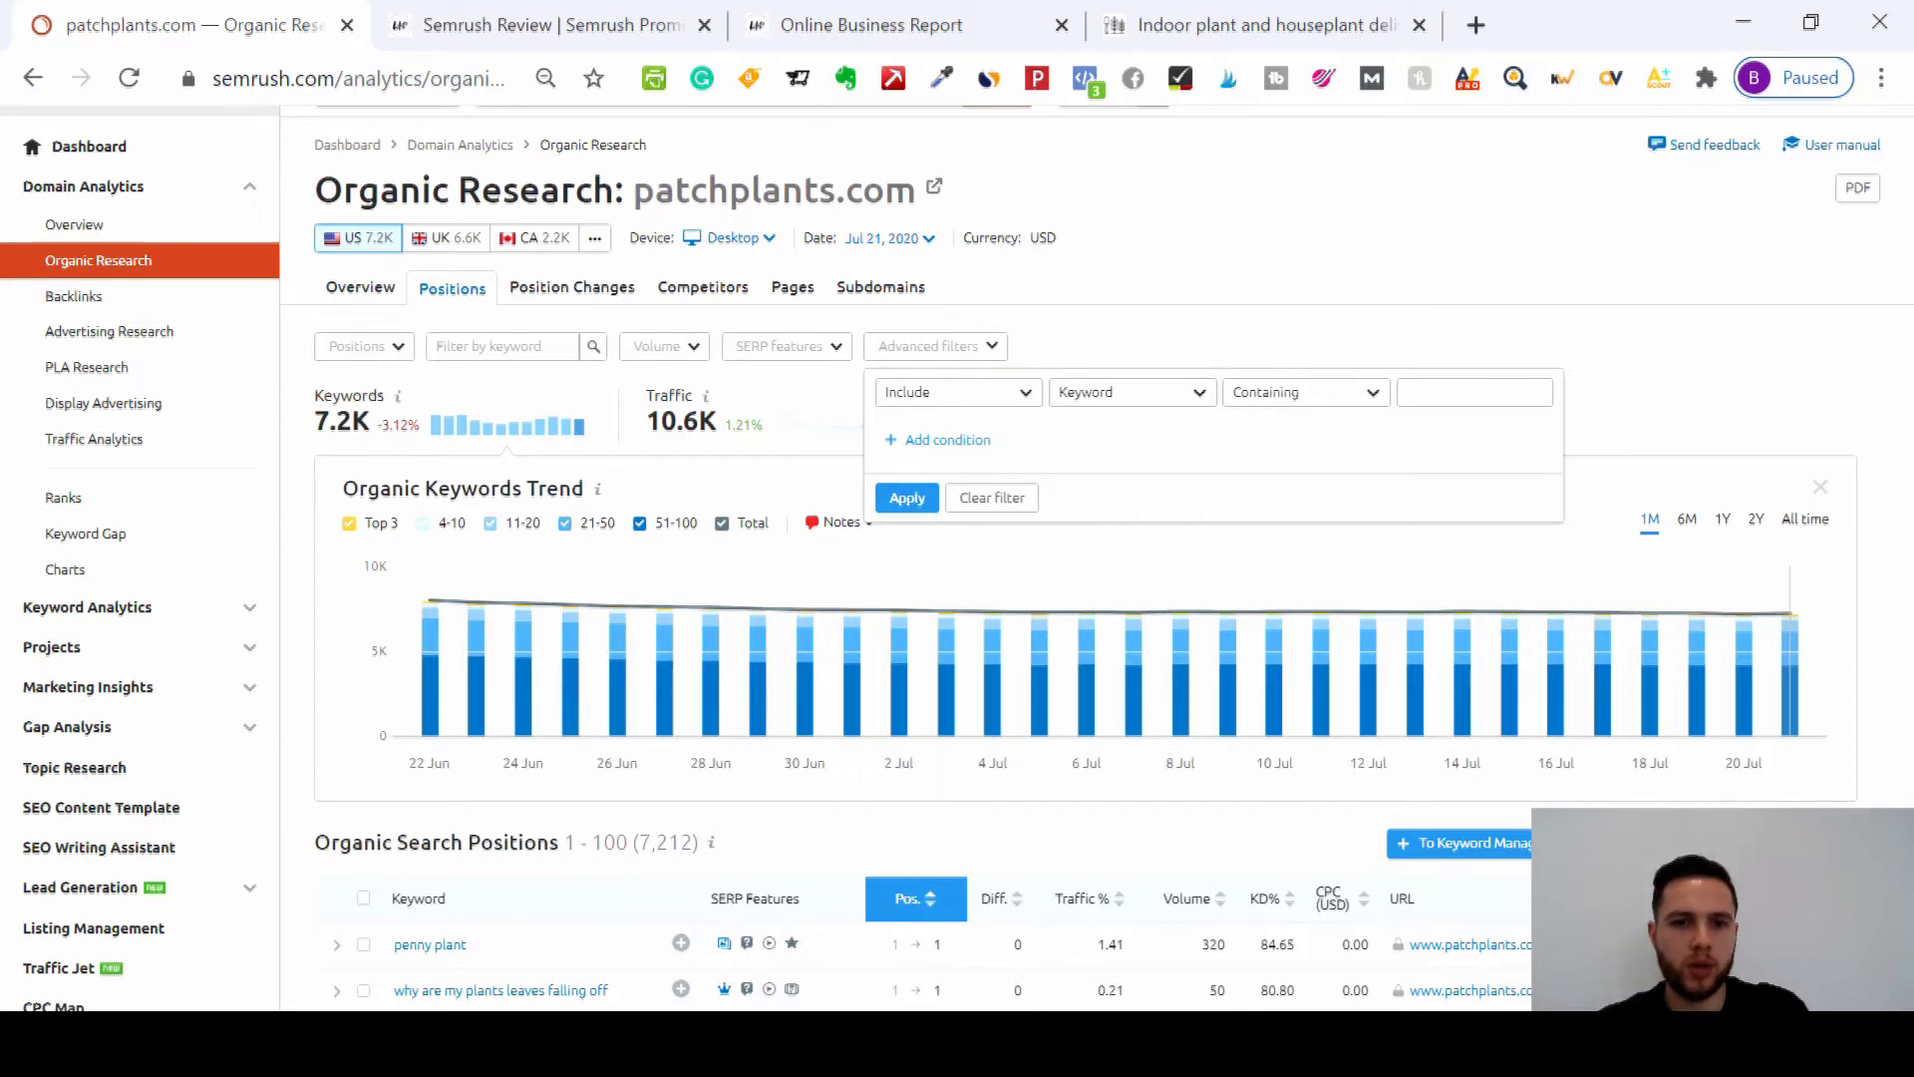
left_click(1761, 371)
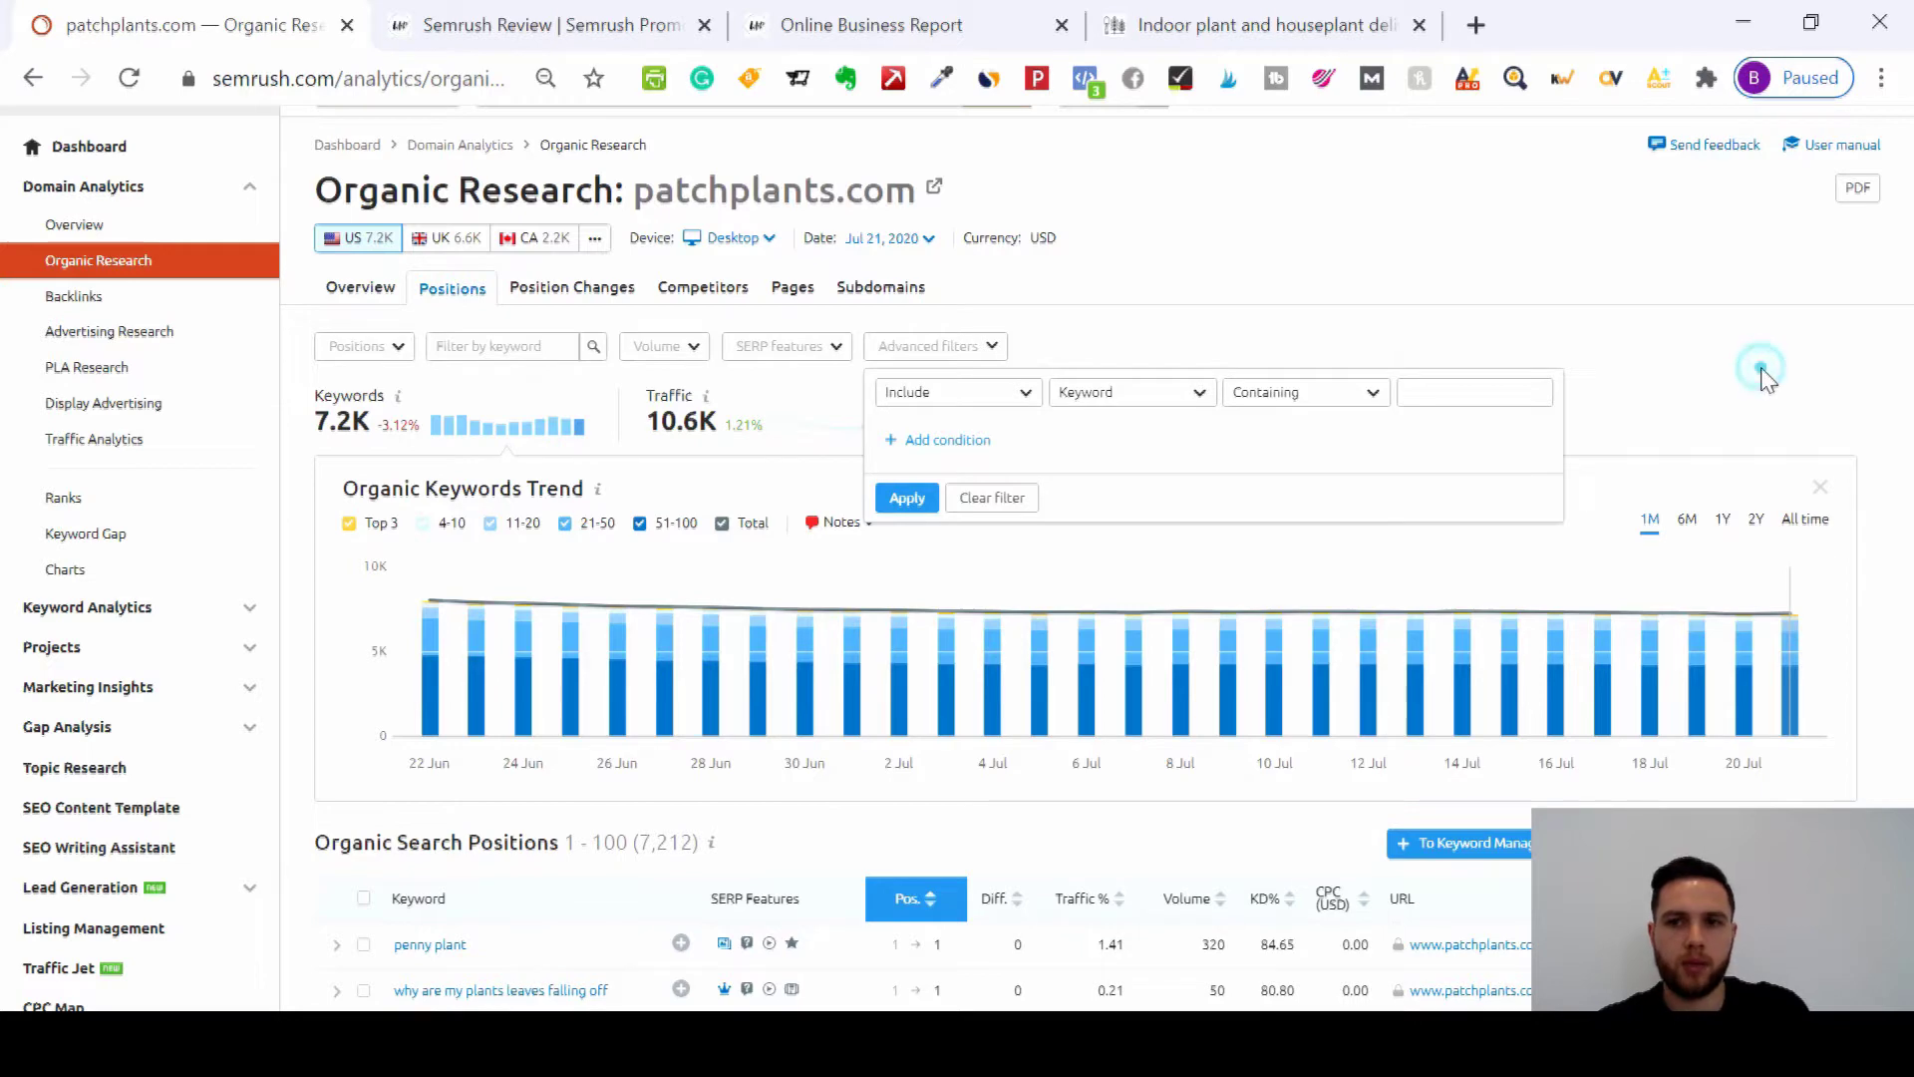
left_click_drag(1906, 252, 1907, 299)
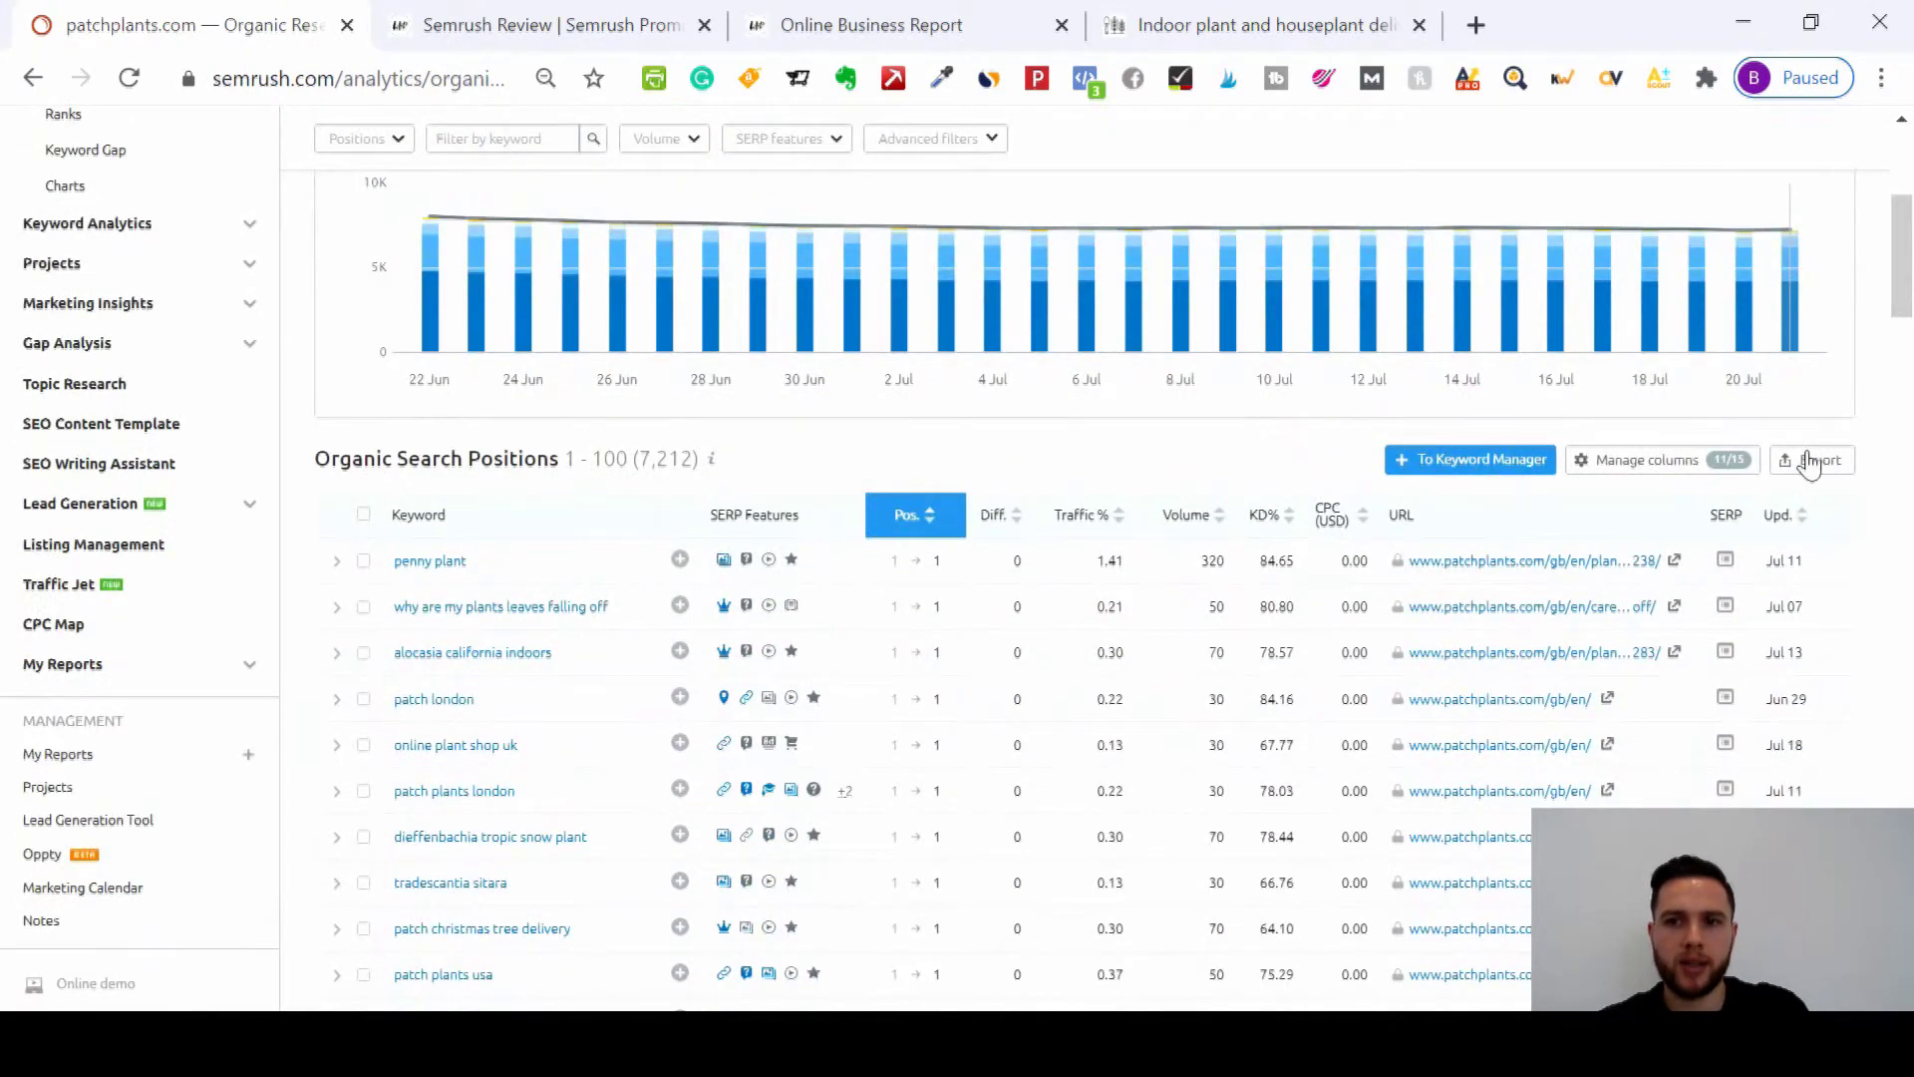
left_click_drag(1907, 301, 1909, 221)
key("alt+Tab")
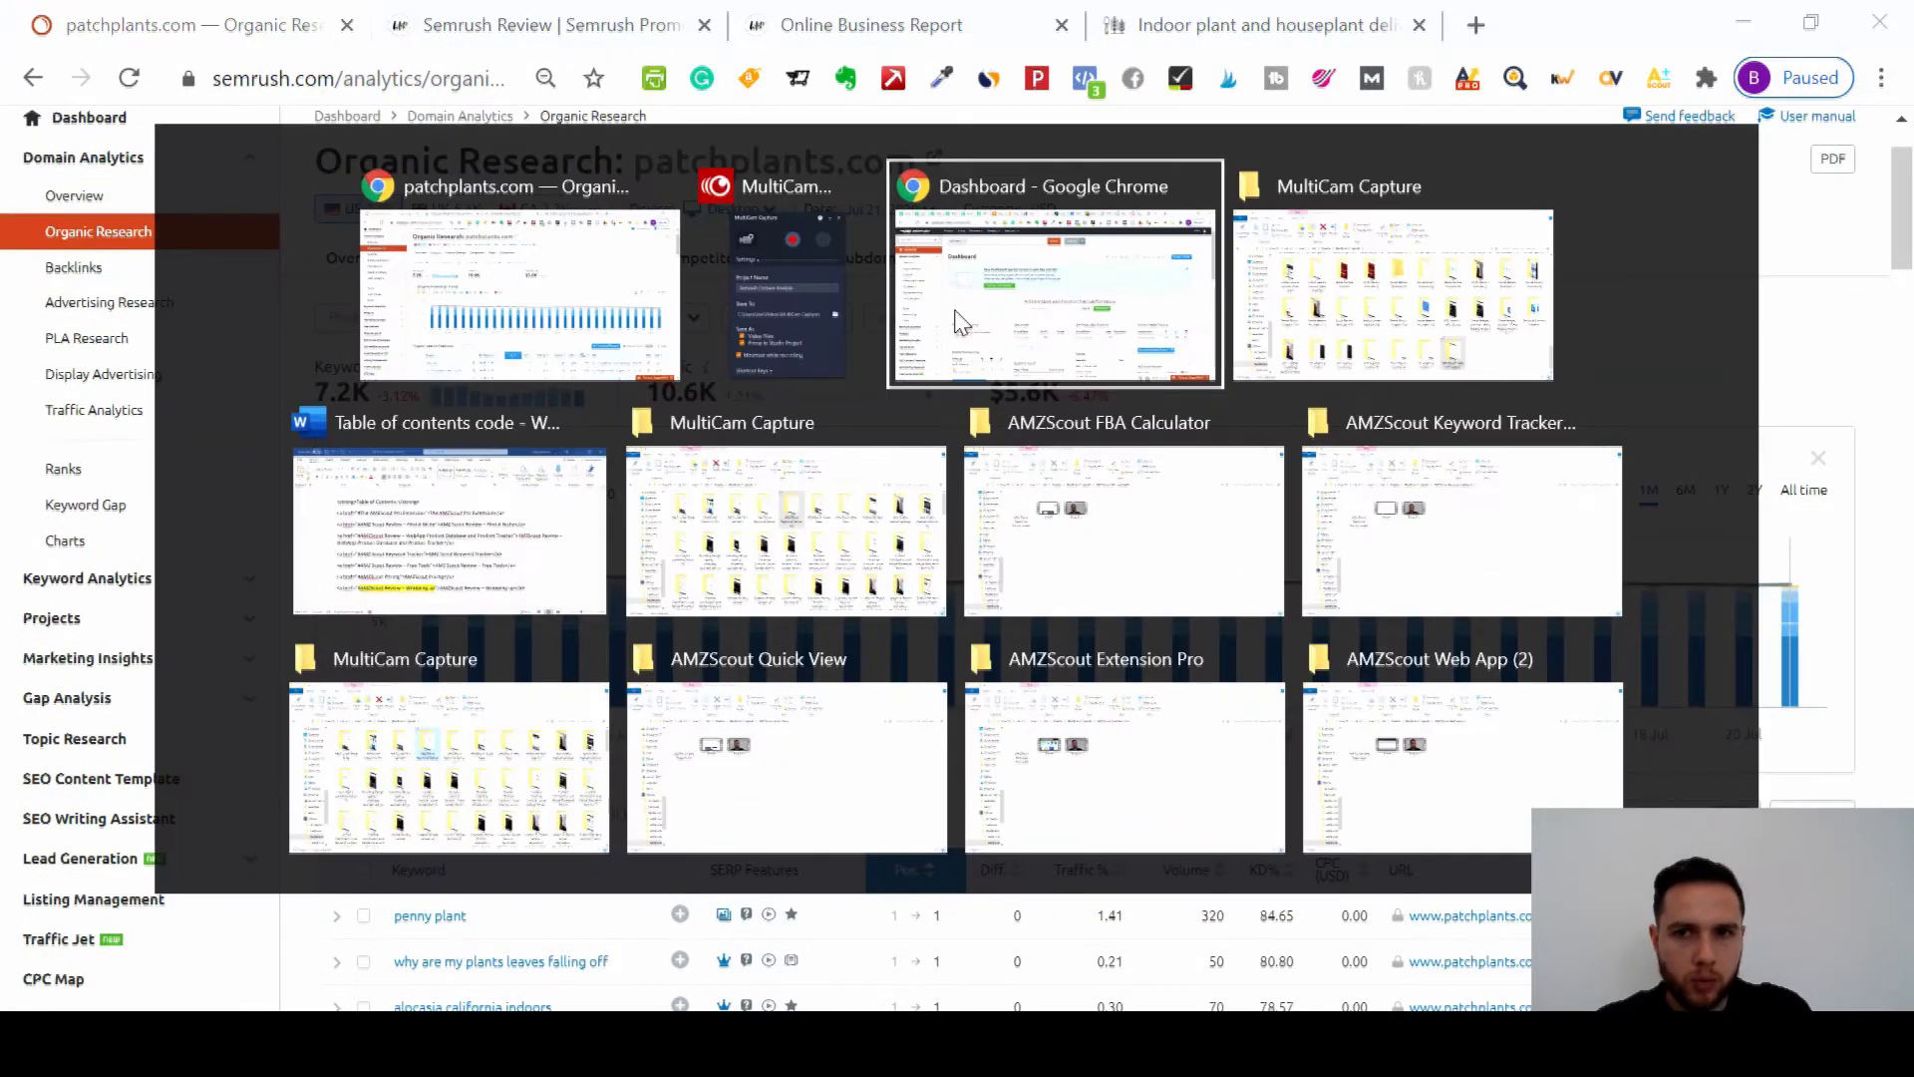
left_click(959, 321)
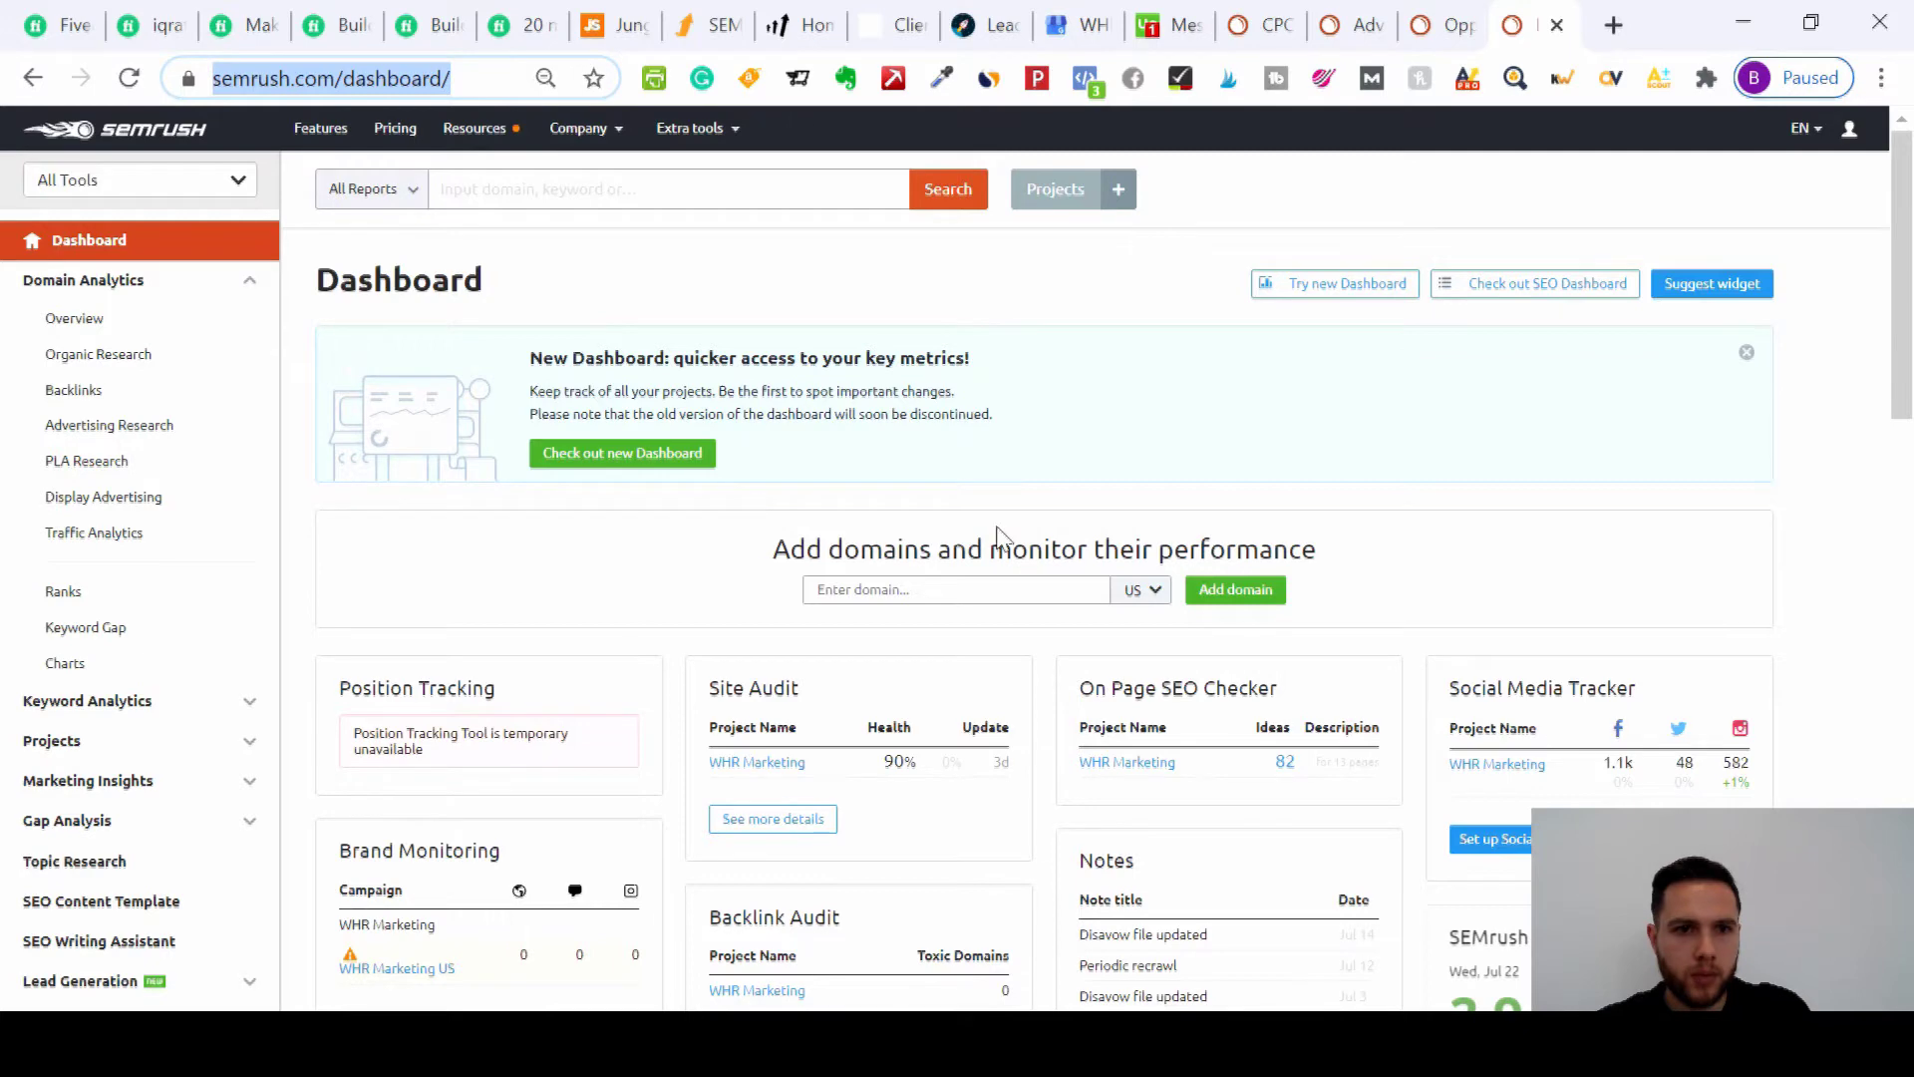
left_click(33, 79)
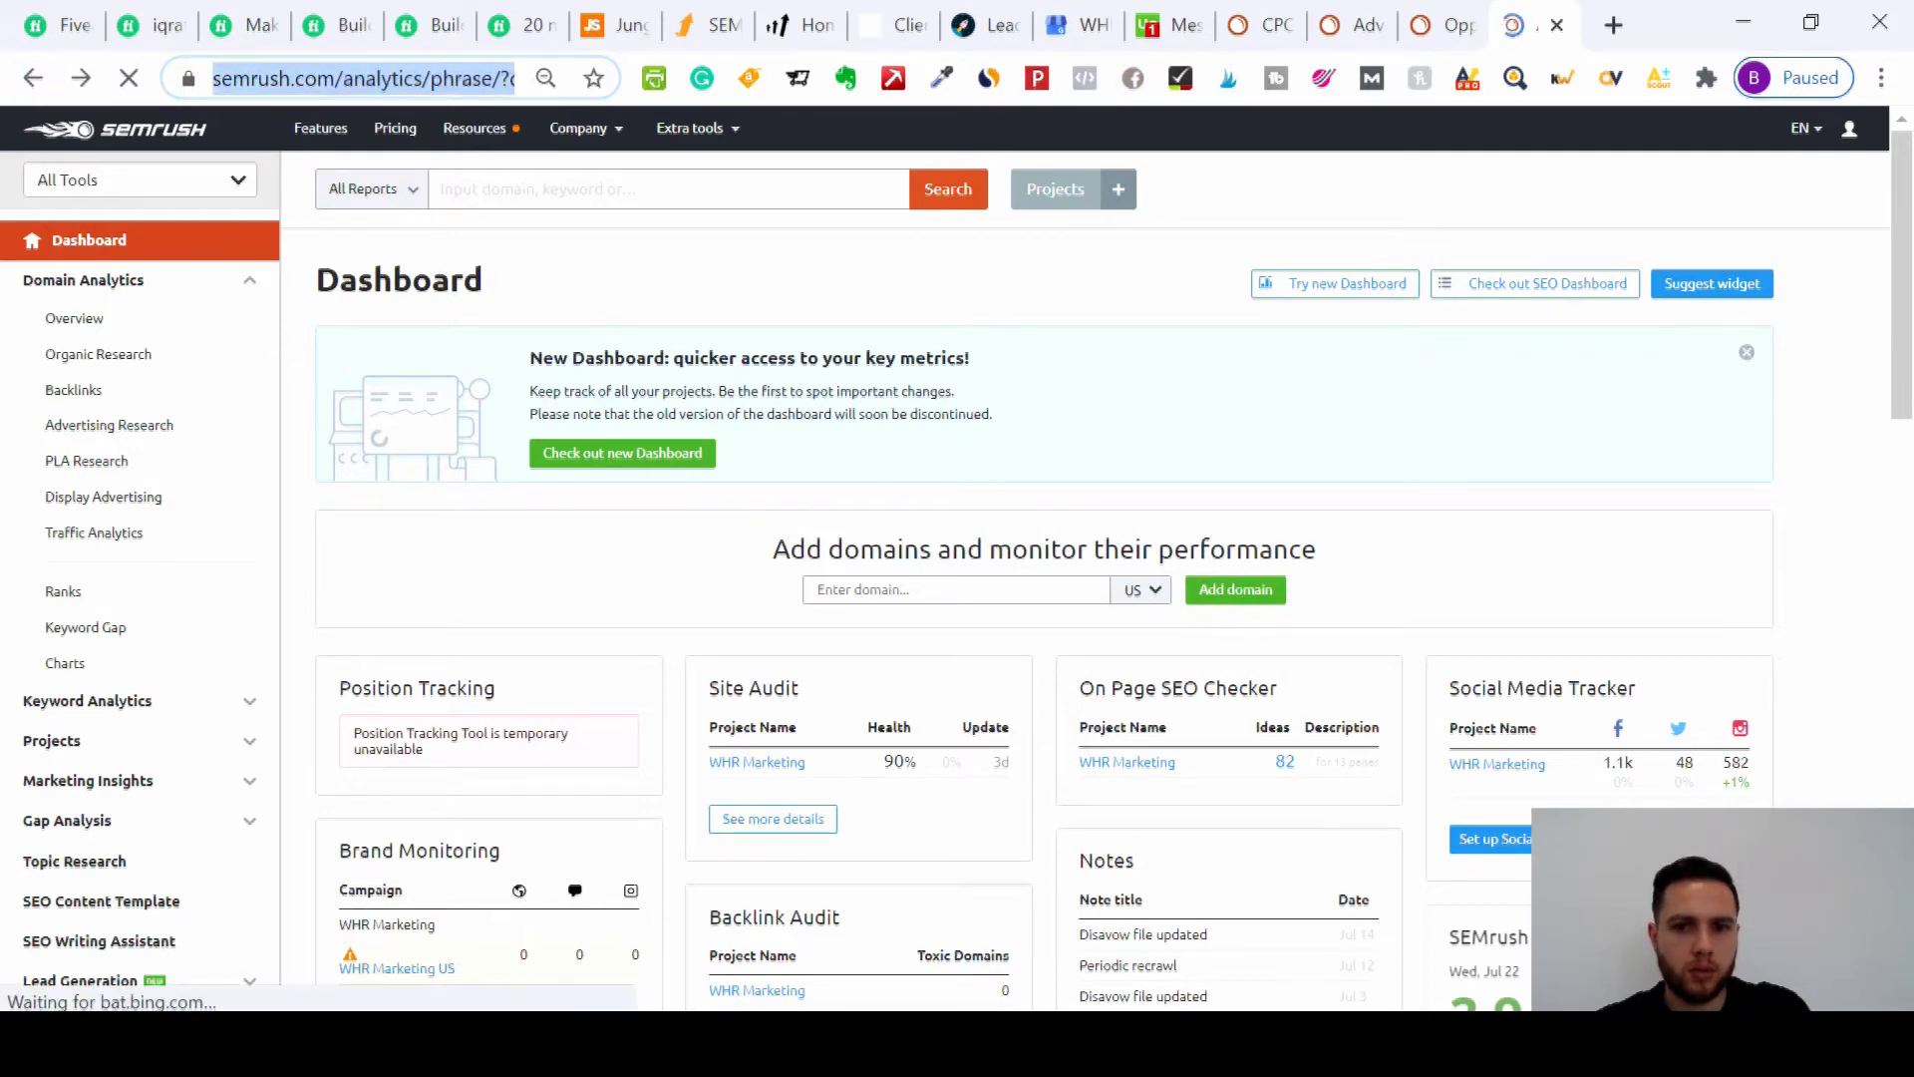
left_click(1381, 907)
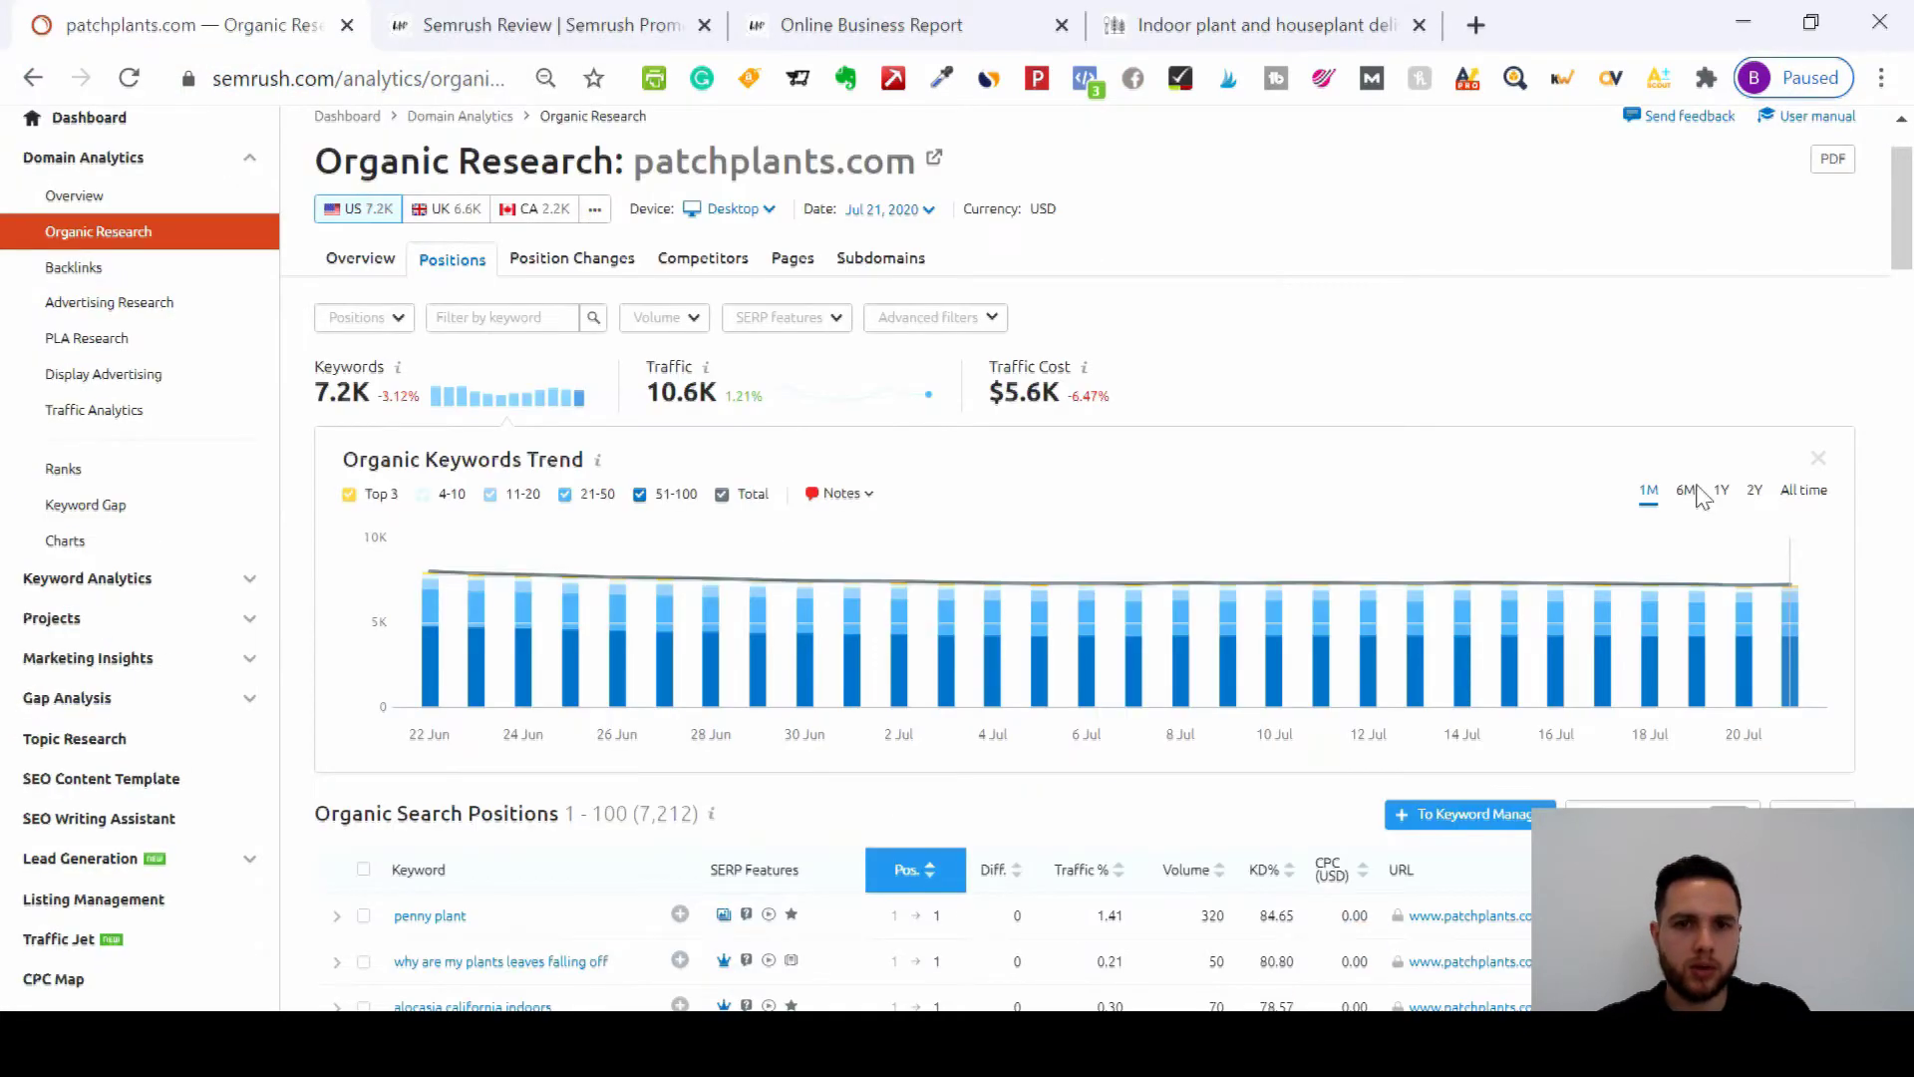
Step: Set up an advanced filter condition that excludes organic keywords with a KD greater than 60
left_click(977, 323)
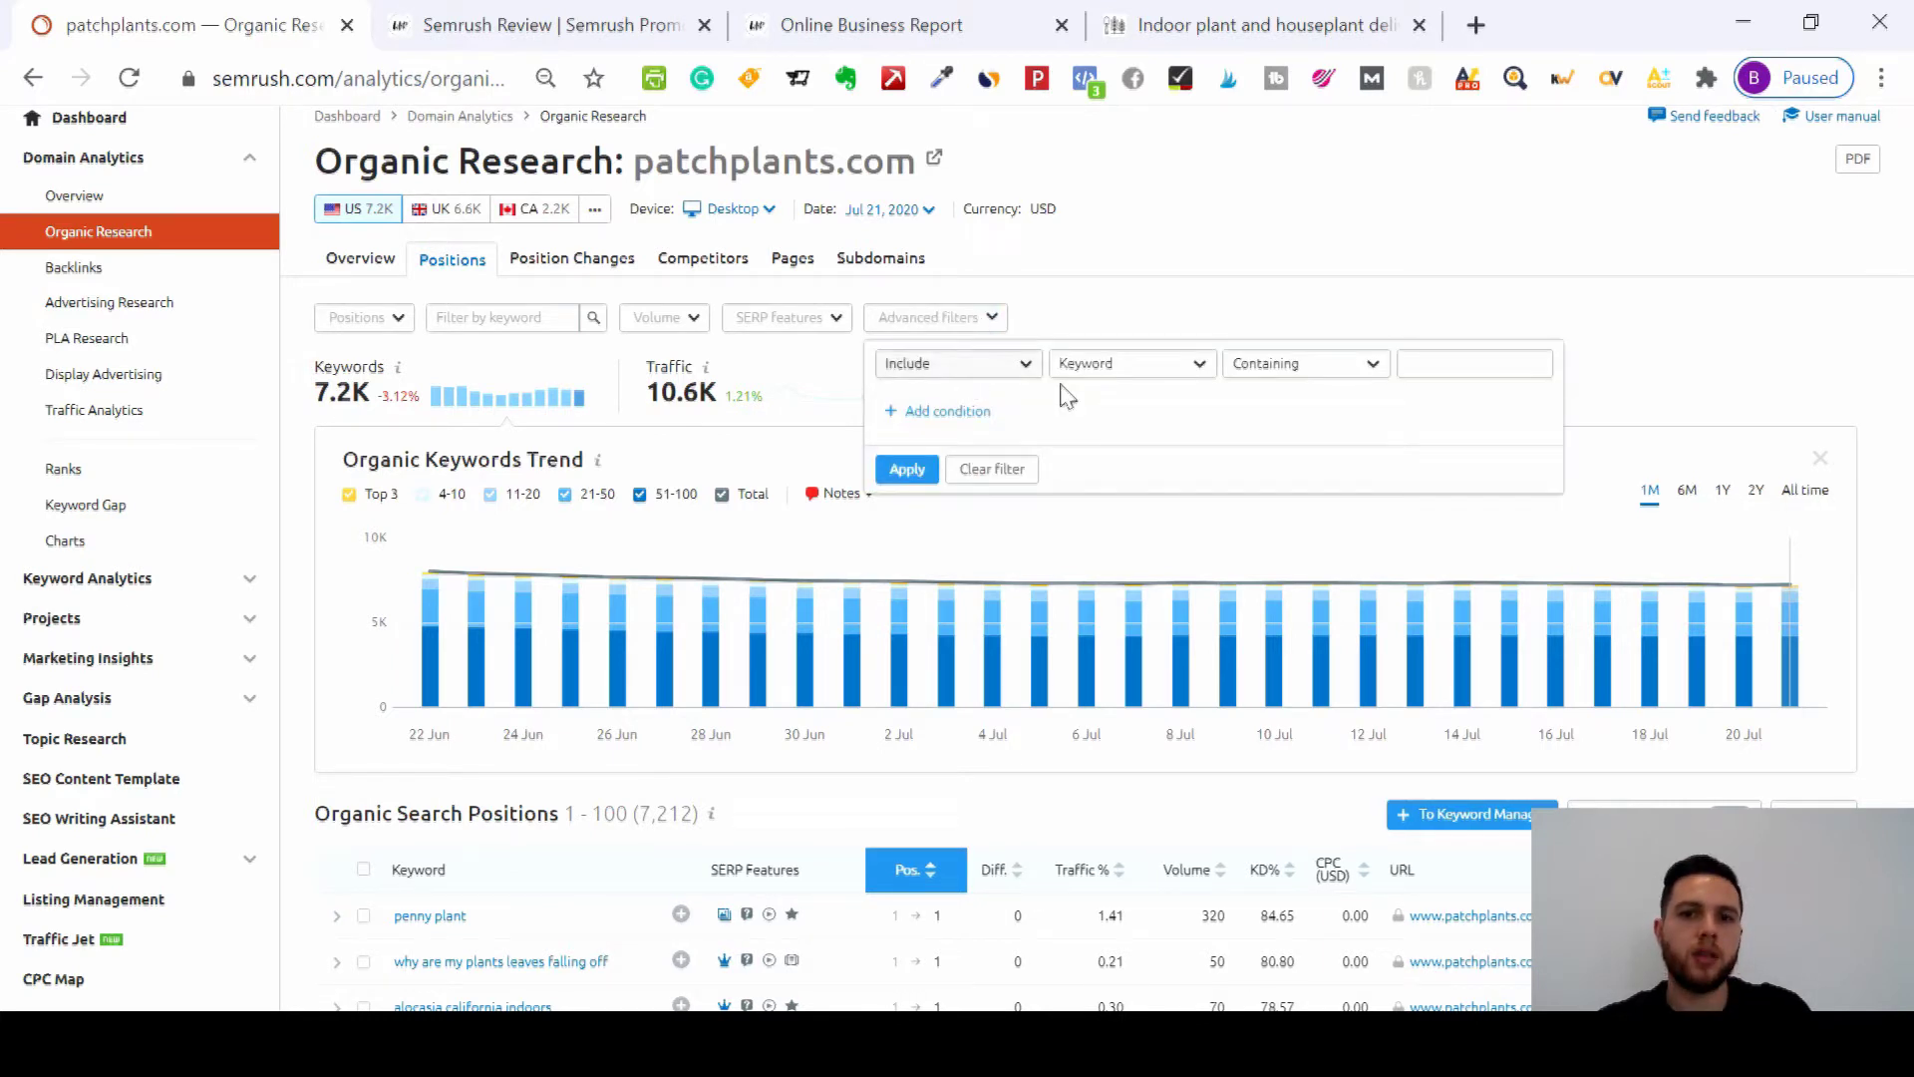
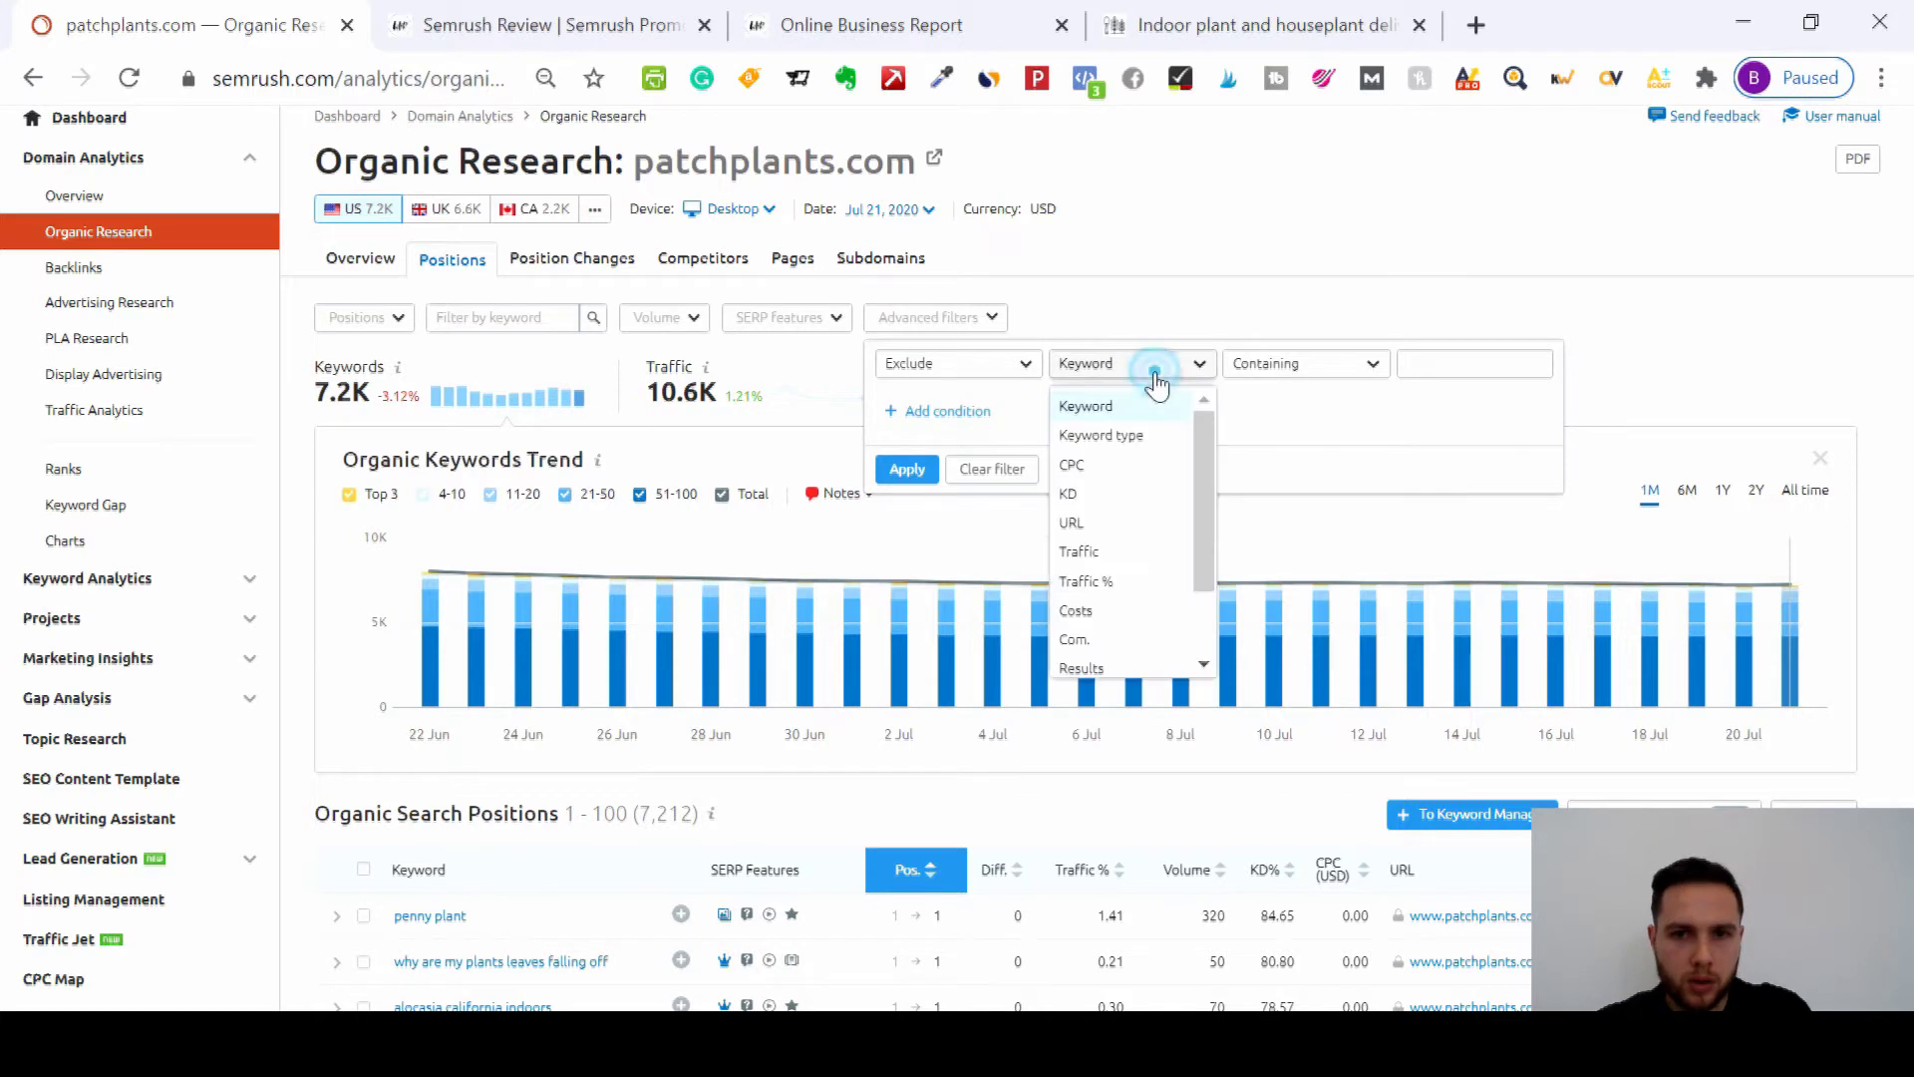
left_click(1102, 491)
left_click(1292, 384)
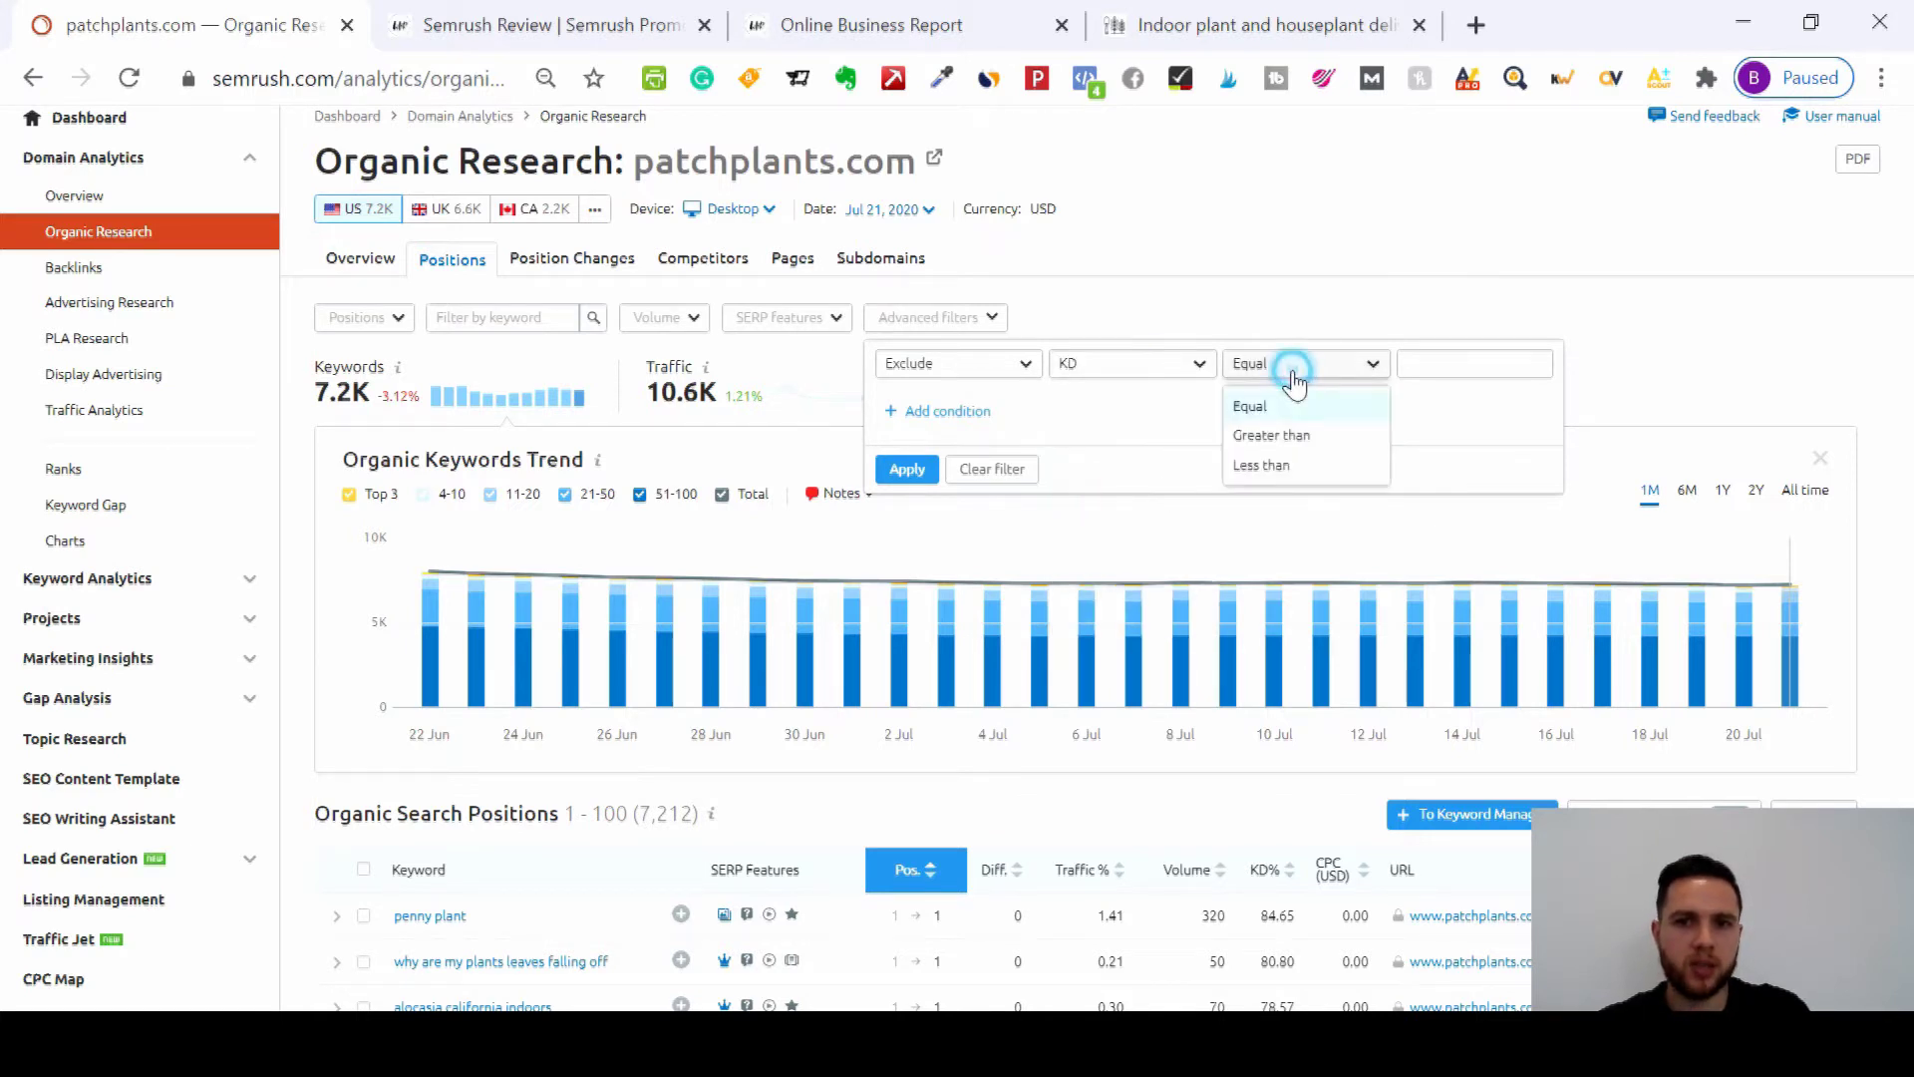
left_click(1271, 432)
left_click(1467, 365)
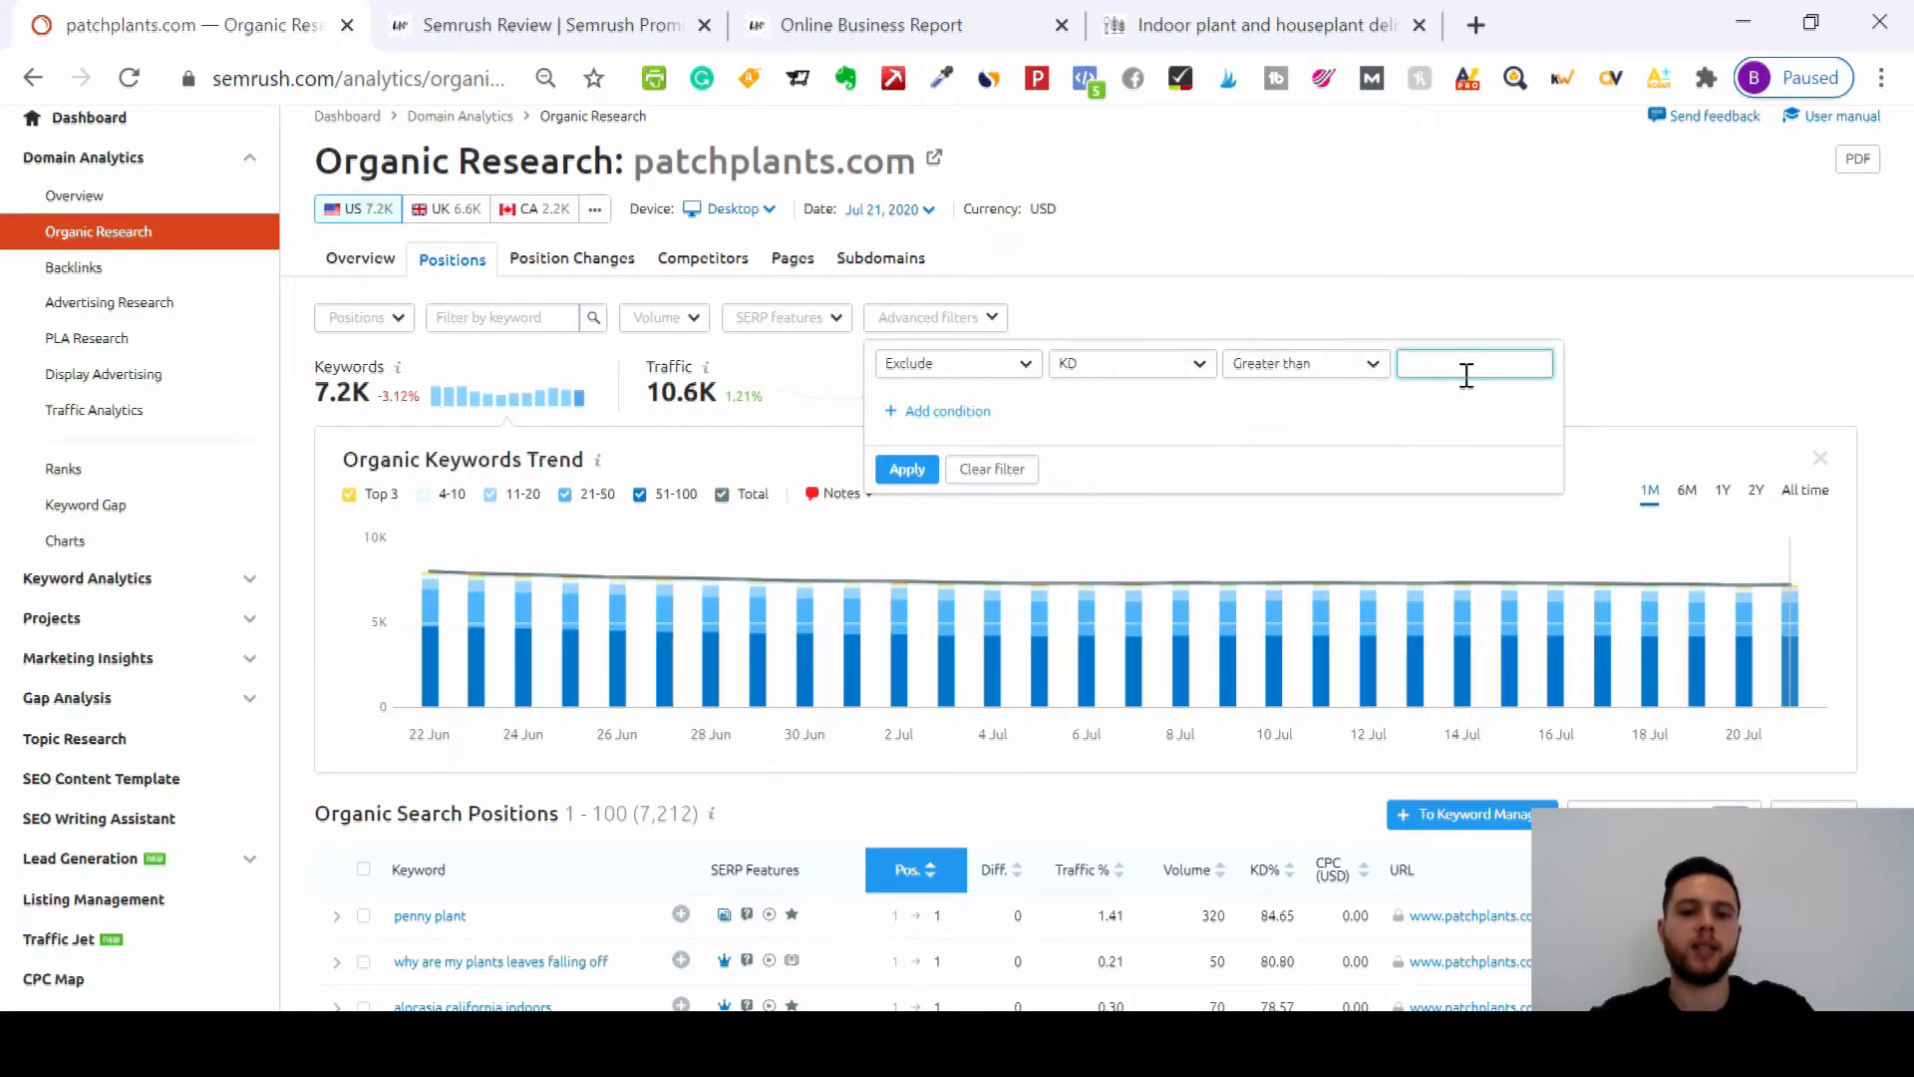
type("60")
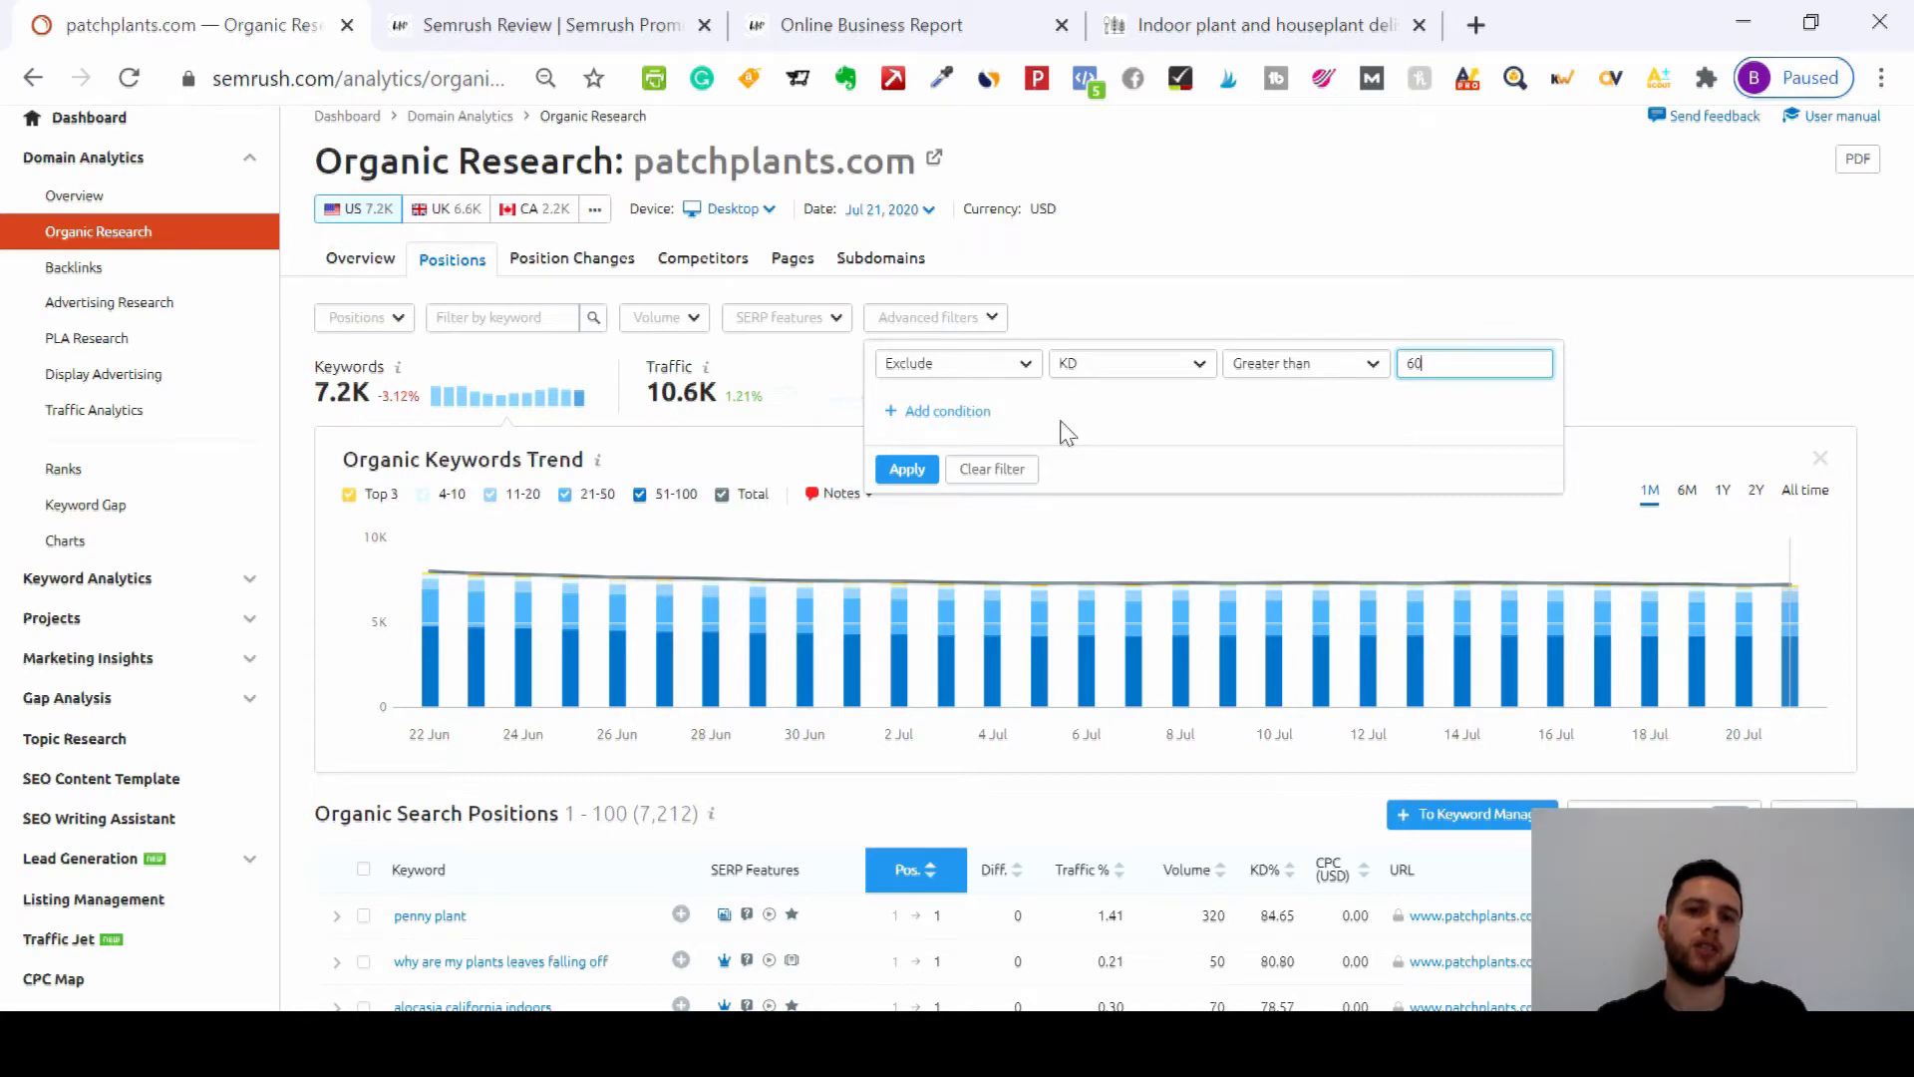
Step: Add a second filter condition that includes keywords with a CPC greater than 1, and apply both conditions
left_click(895, 419)
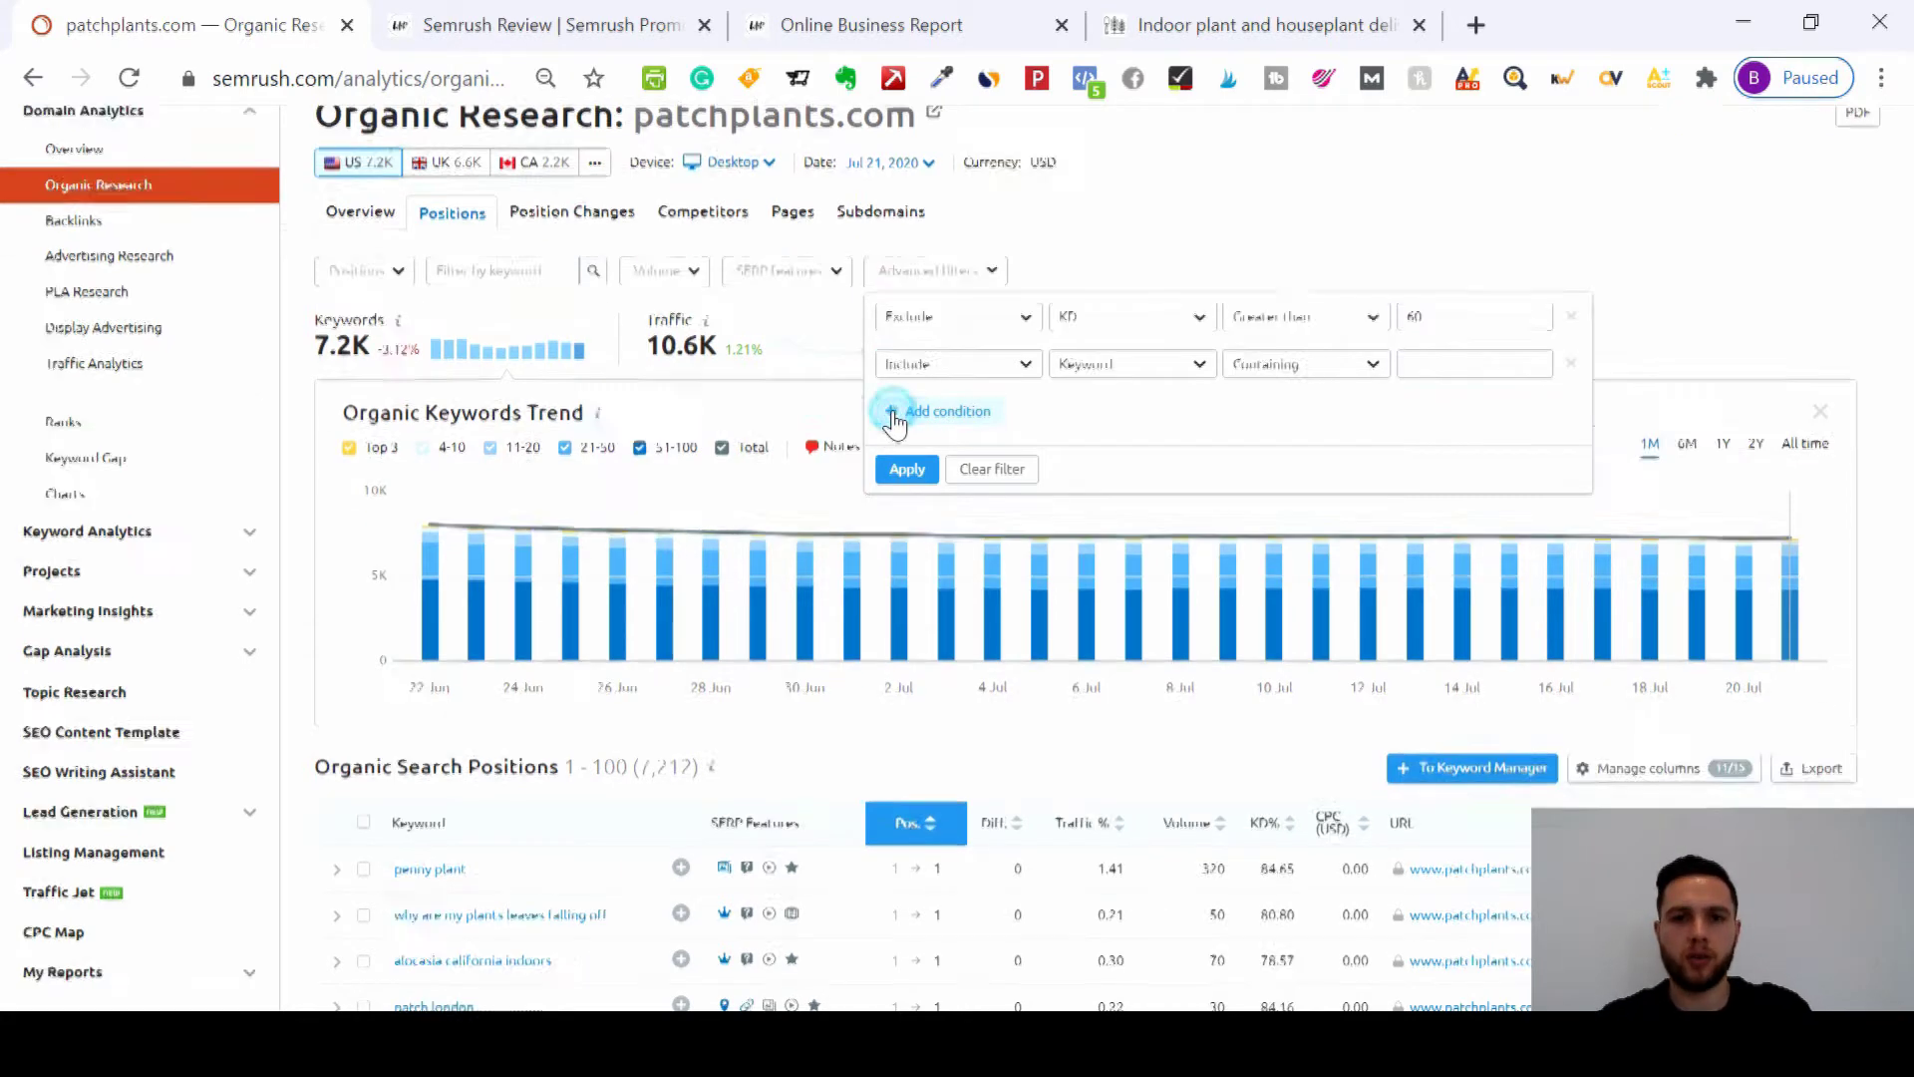
left_click(1196, 365)
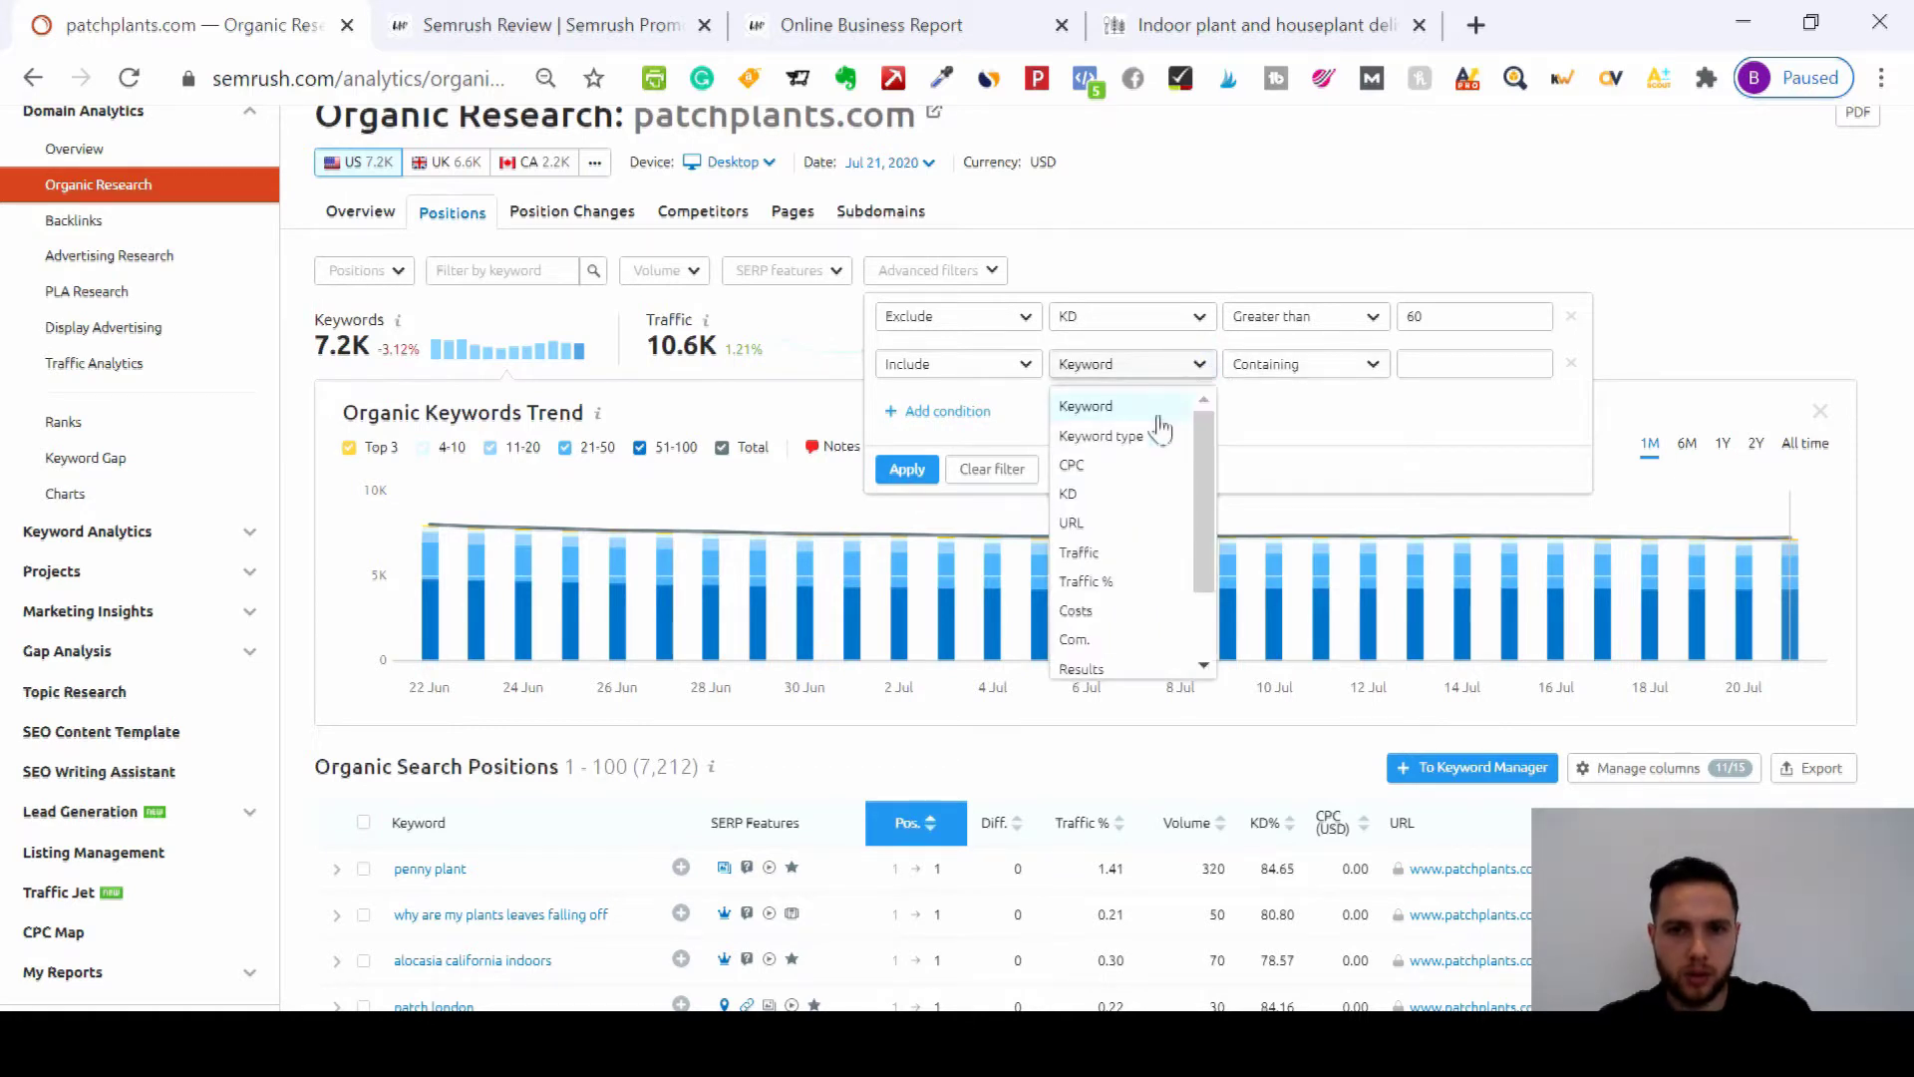
left_click(1125, 466)
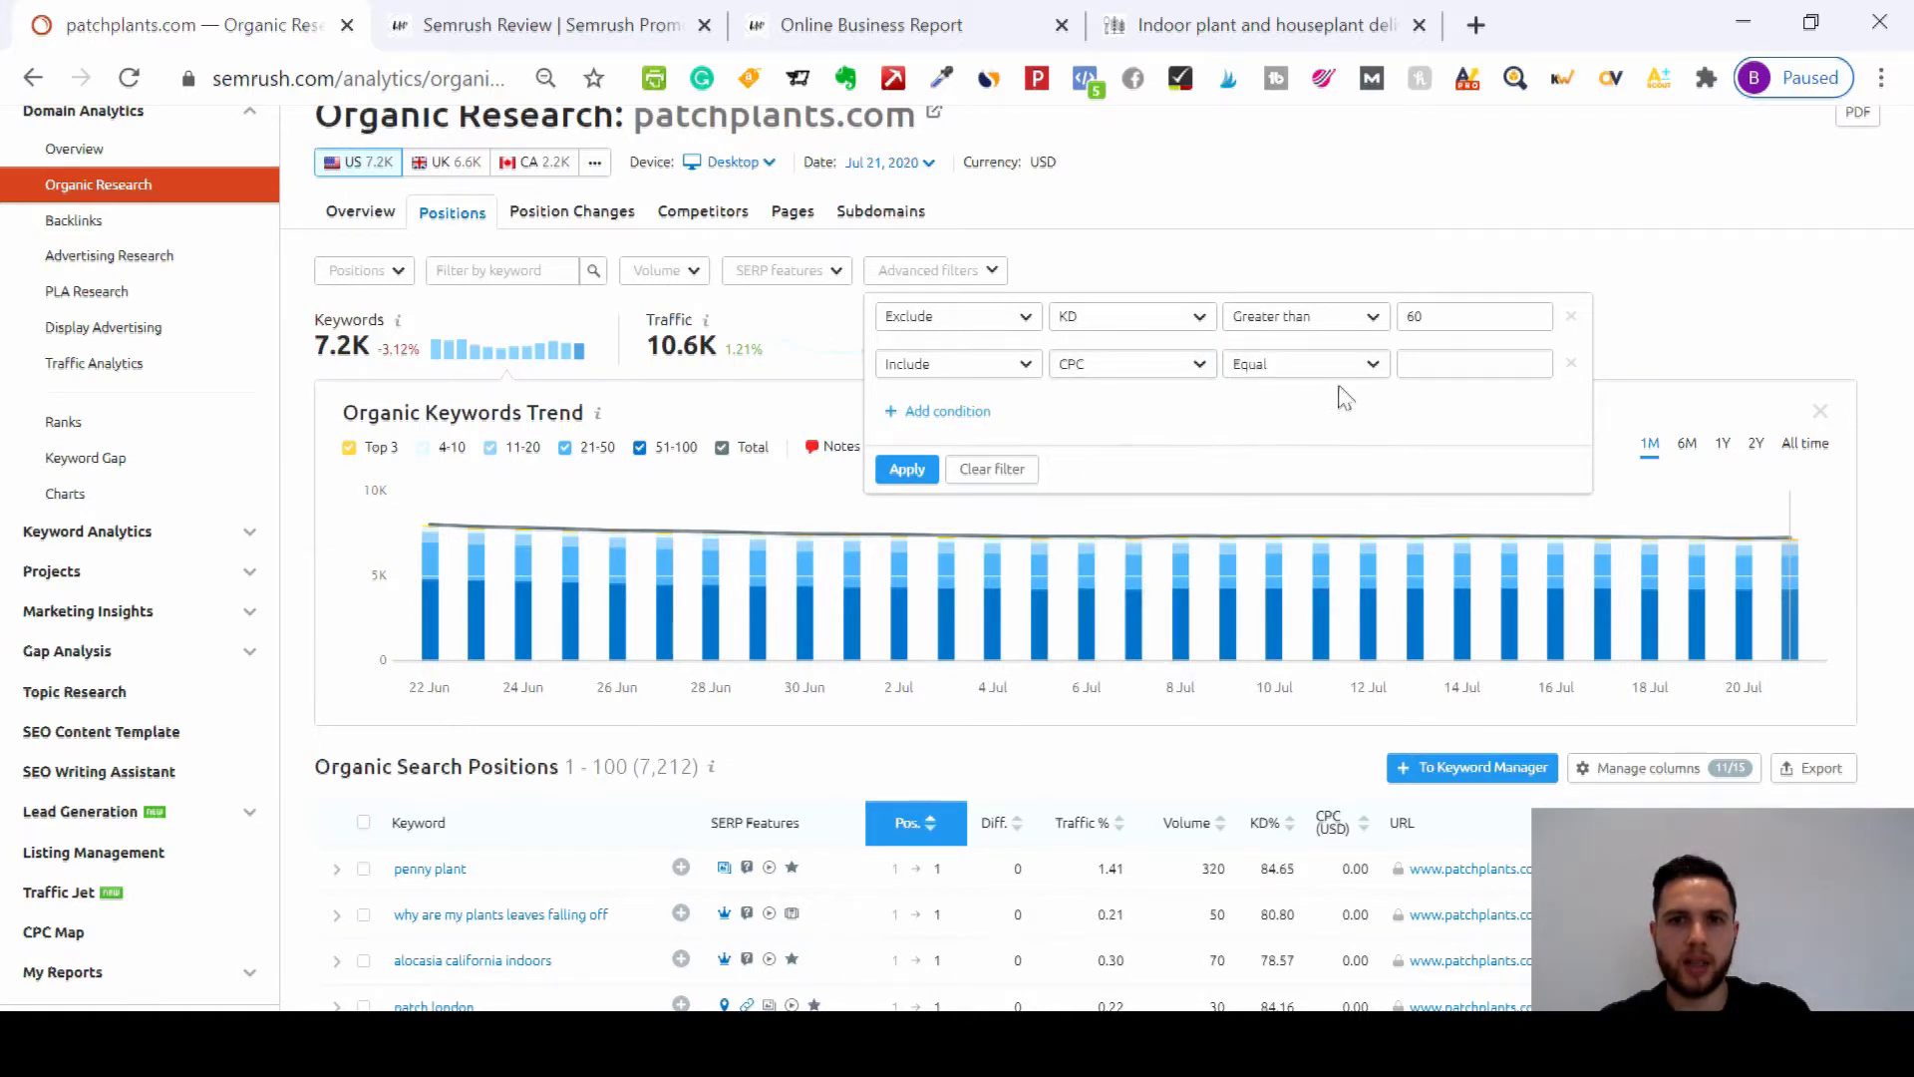
left_click(1340, 376)
left_click(1288, 435)
left_click(1426, 377)
type("1")
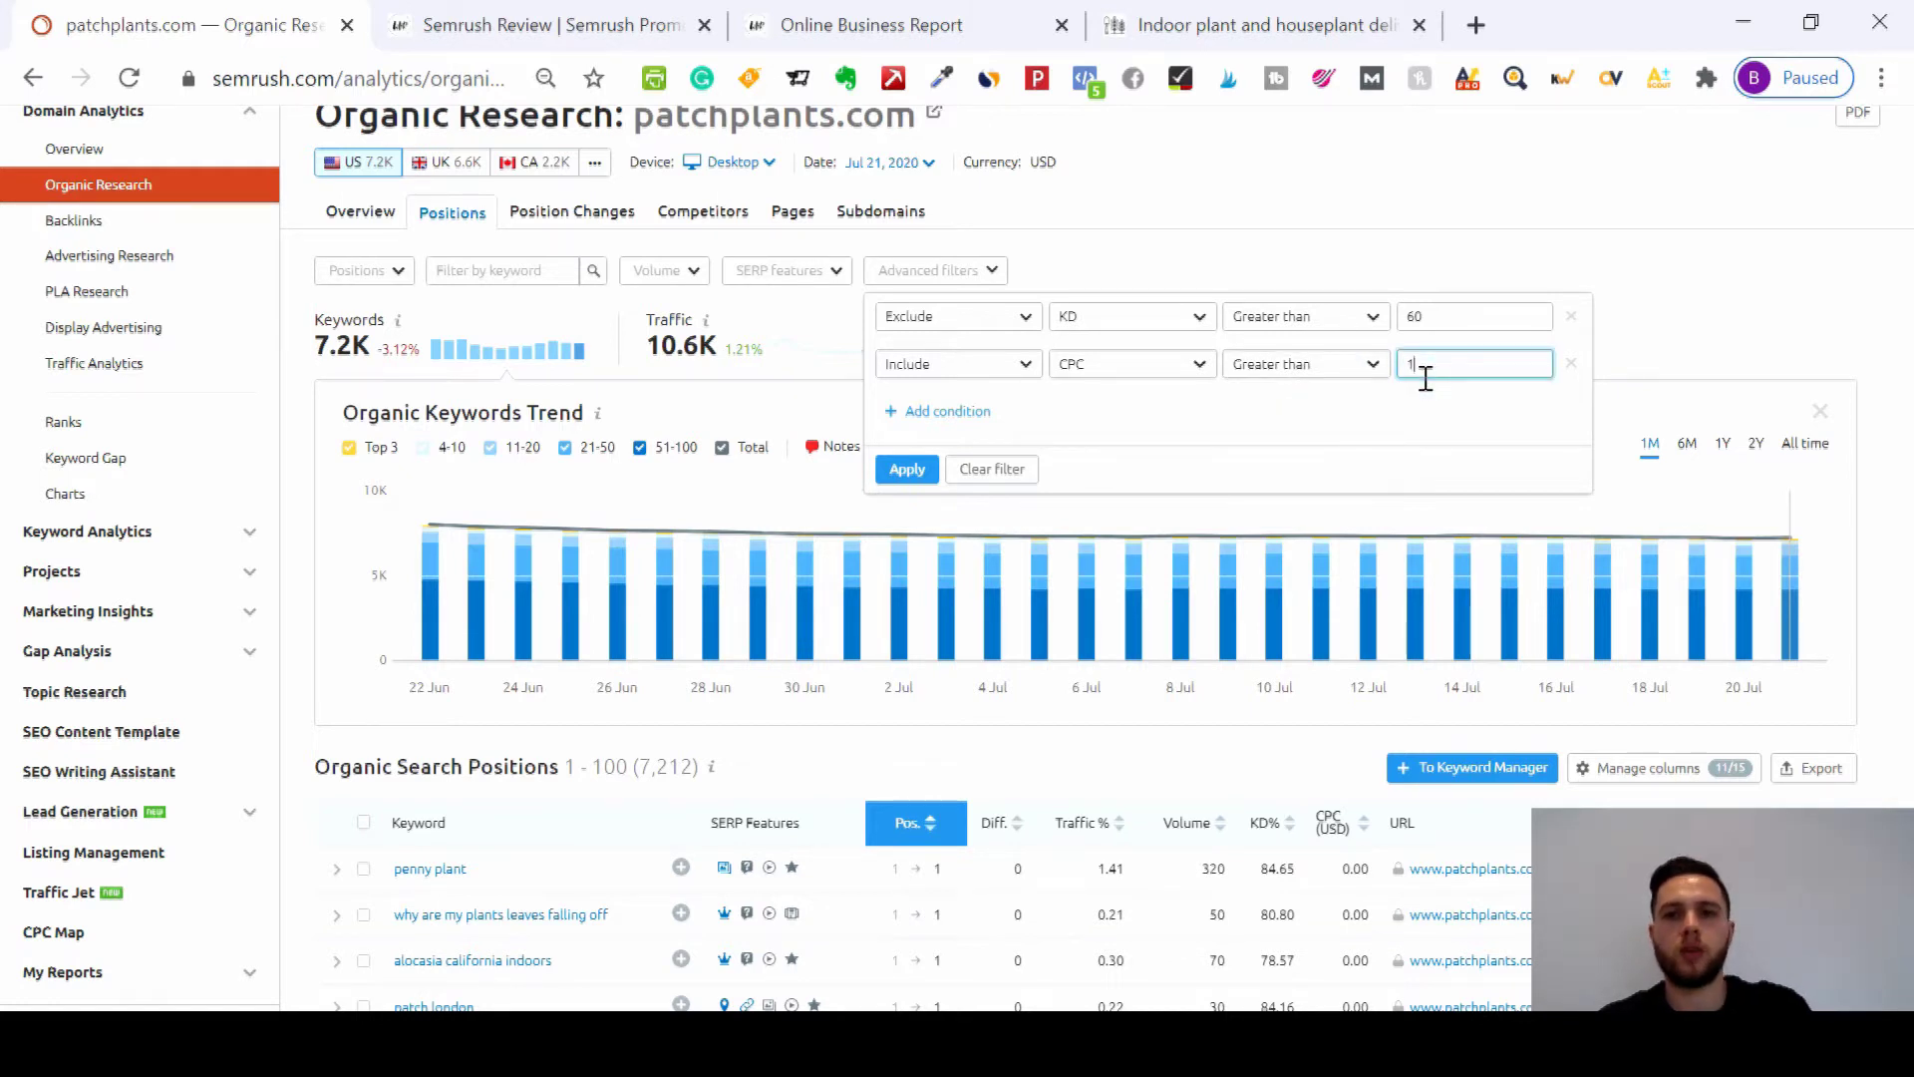
left_click(1182, 416)
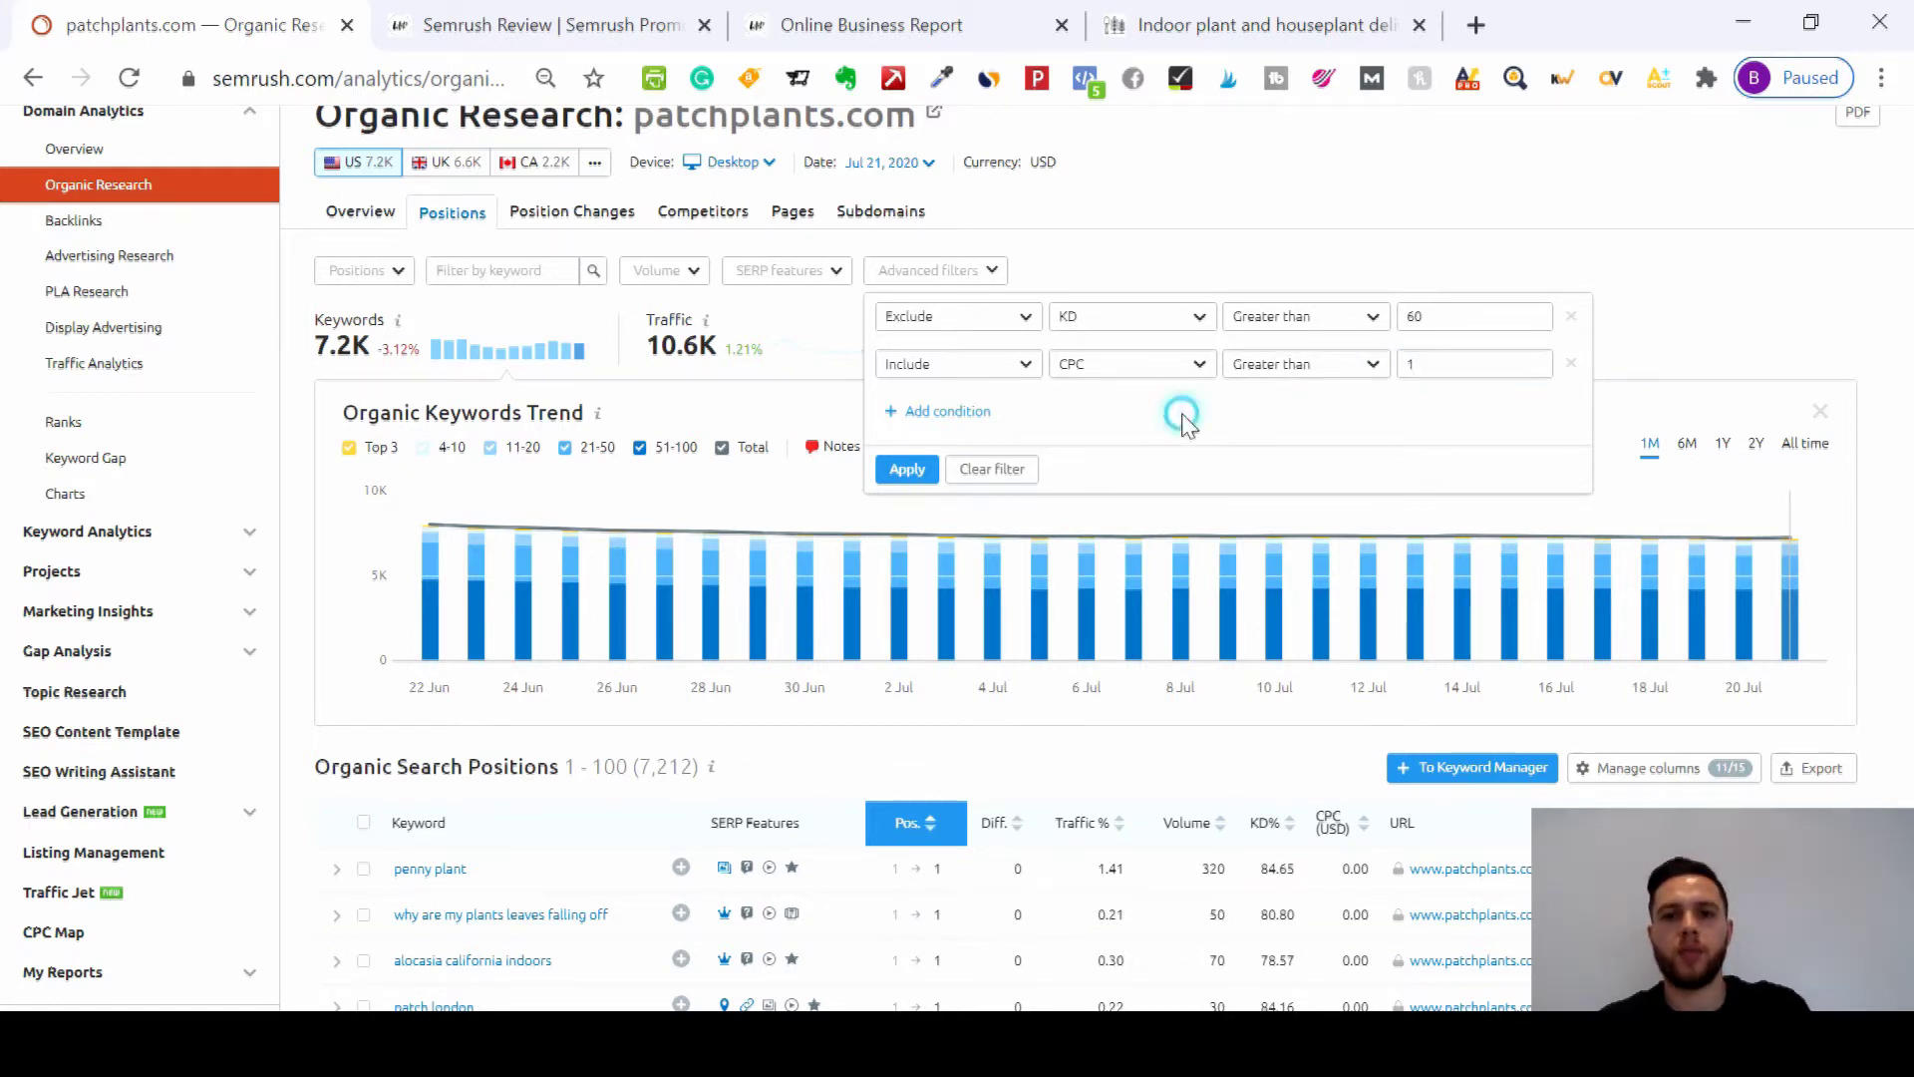
left_click(905, 468)
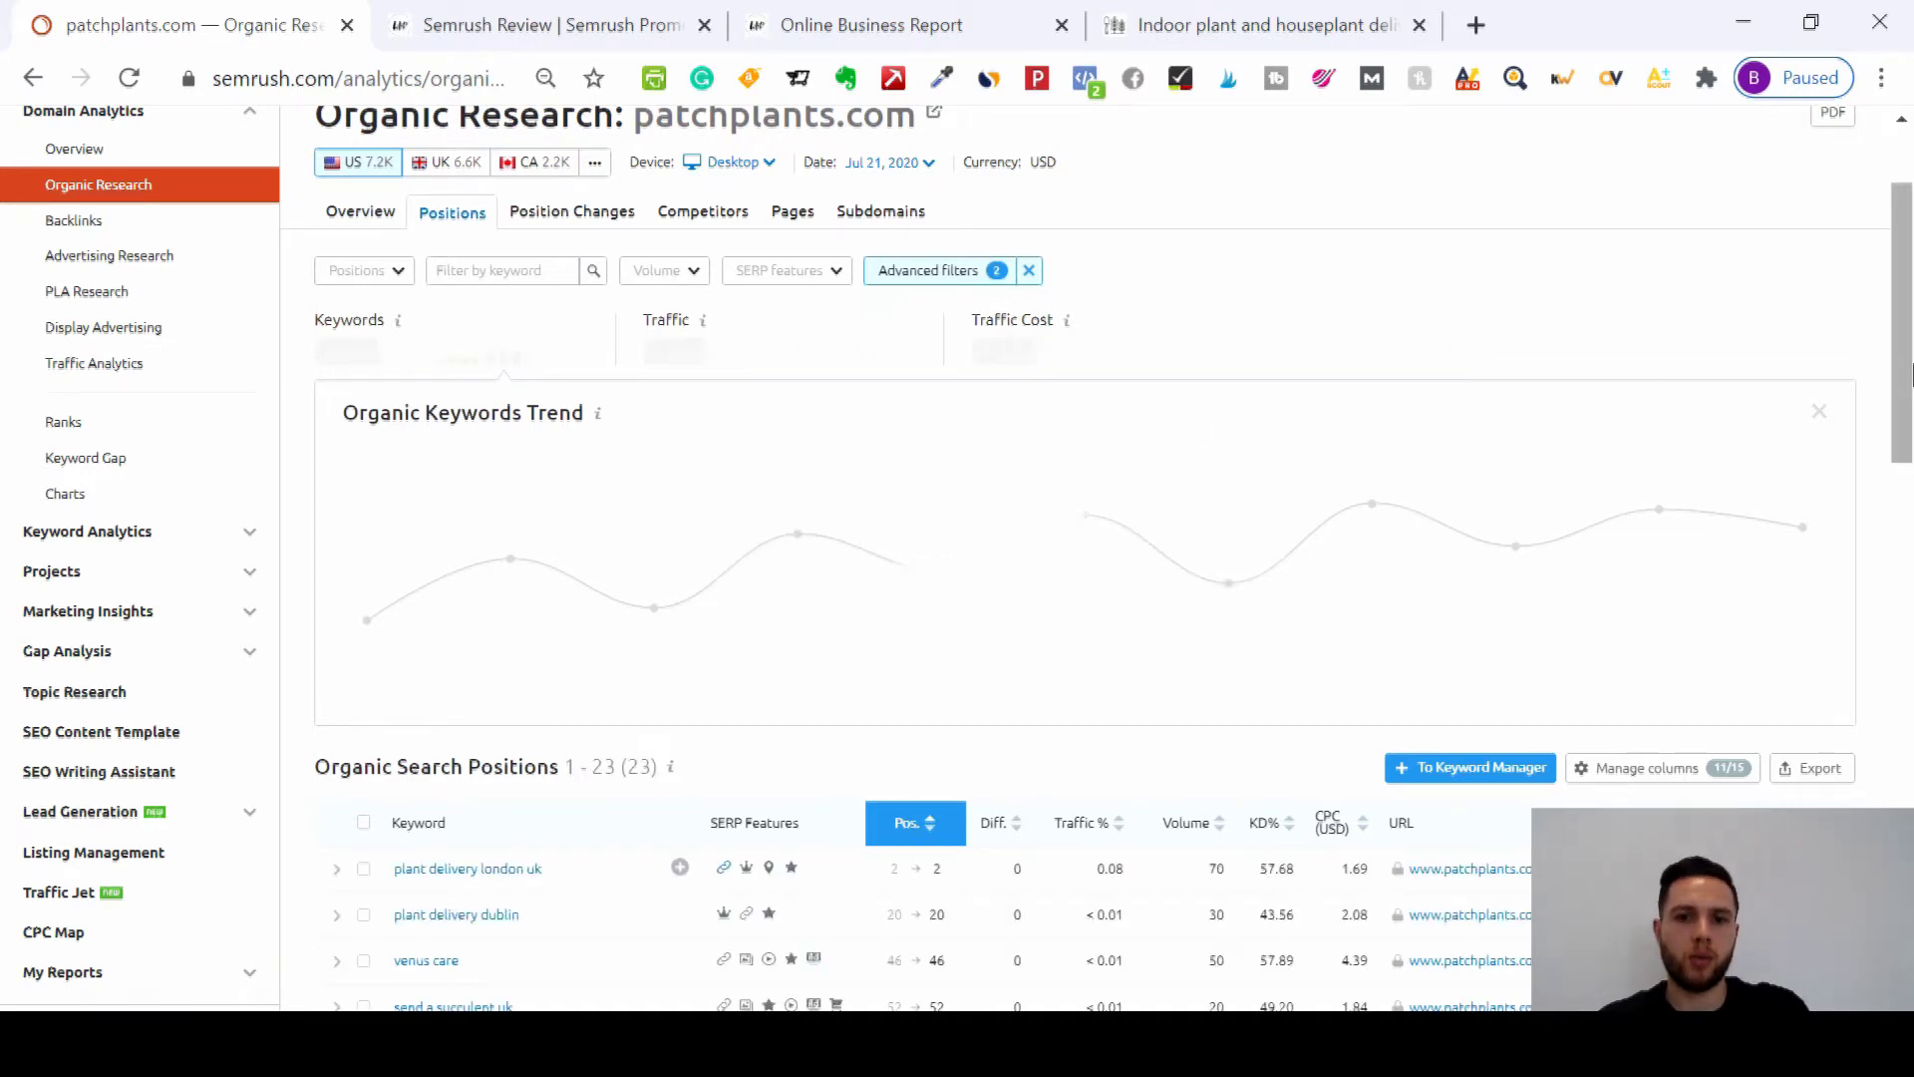
Step: Sort the filtered keywords by keyword difficulty from lowest to highest and look through the whole list
mouse_move(1906, 296)
left_mouse_down()
mouse_move(1910, 478)
mouse_move(1910, 406)
mouse_move(1910, 422)
left_mouse_up()
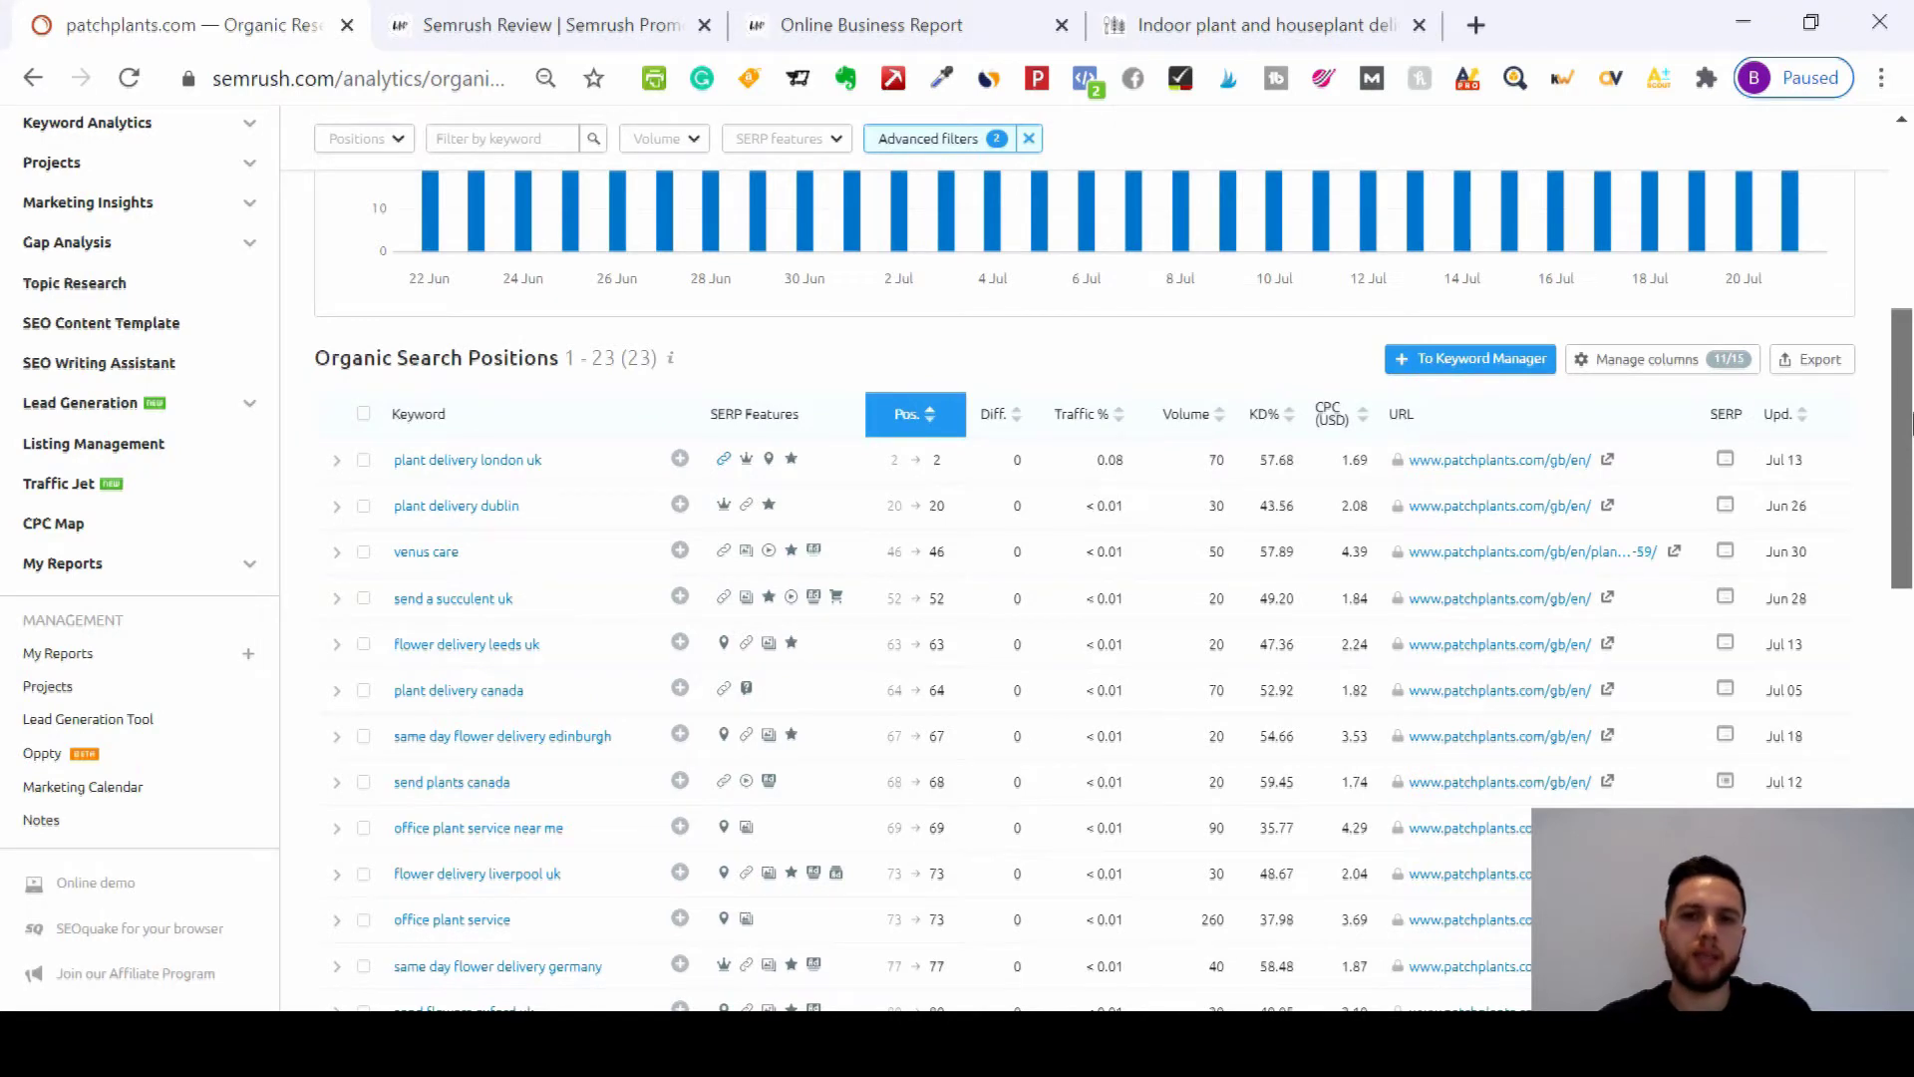
left_click_drag(1910, 423, 1909, 458)
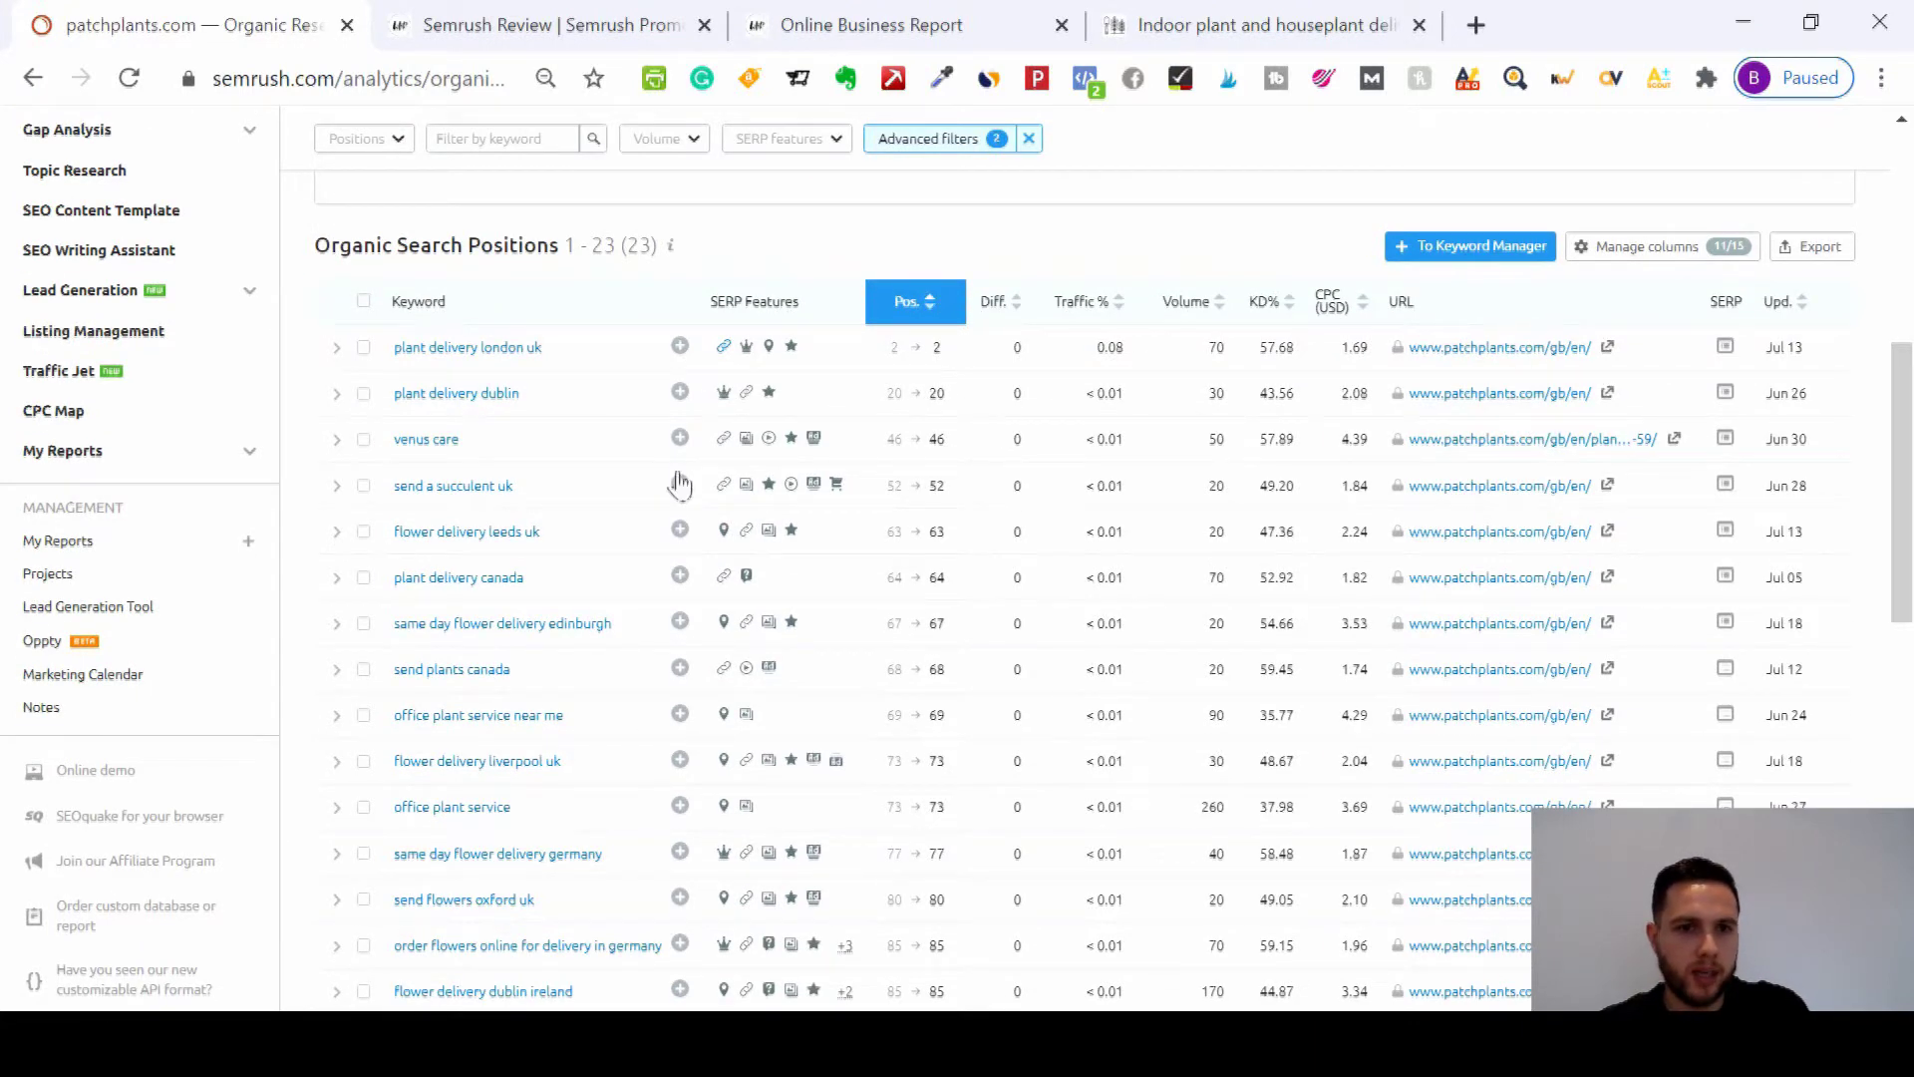
left_click(1292, 304)
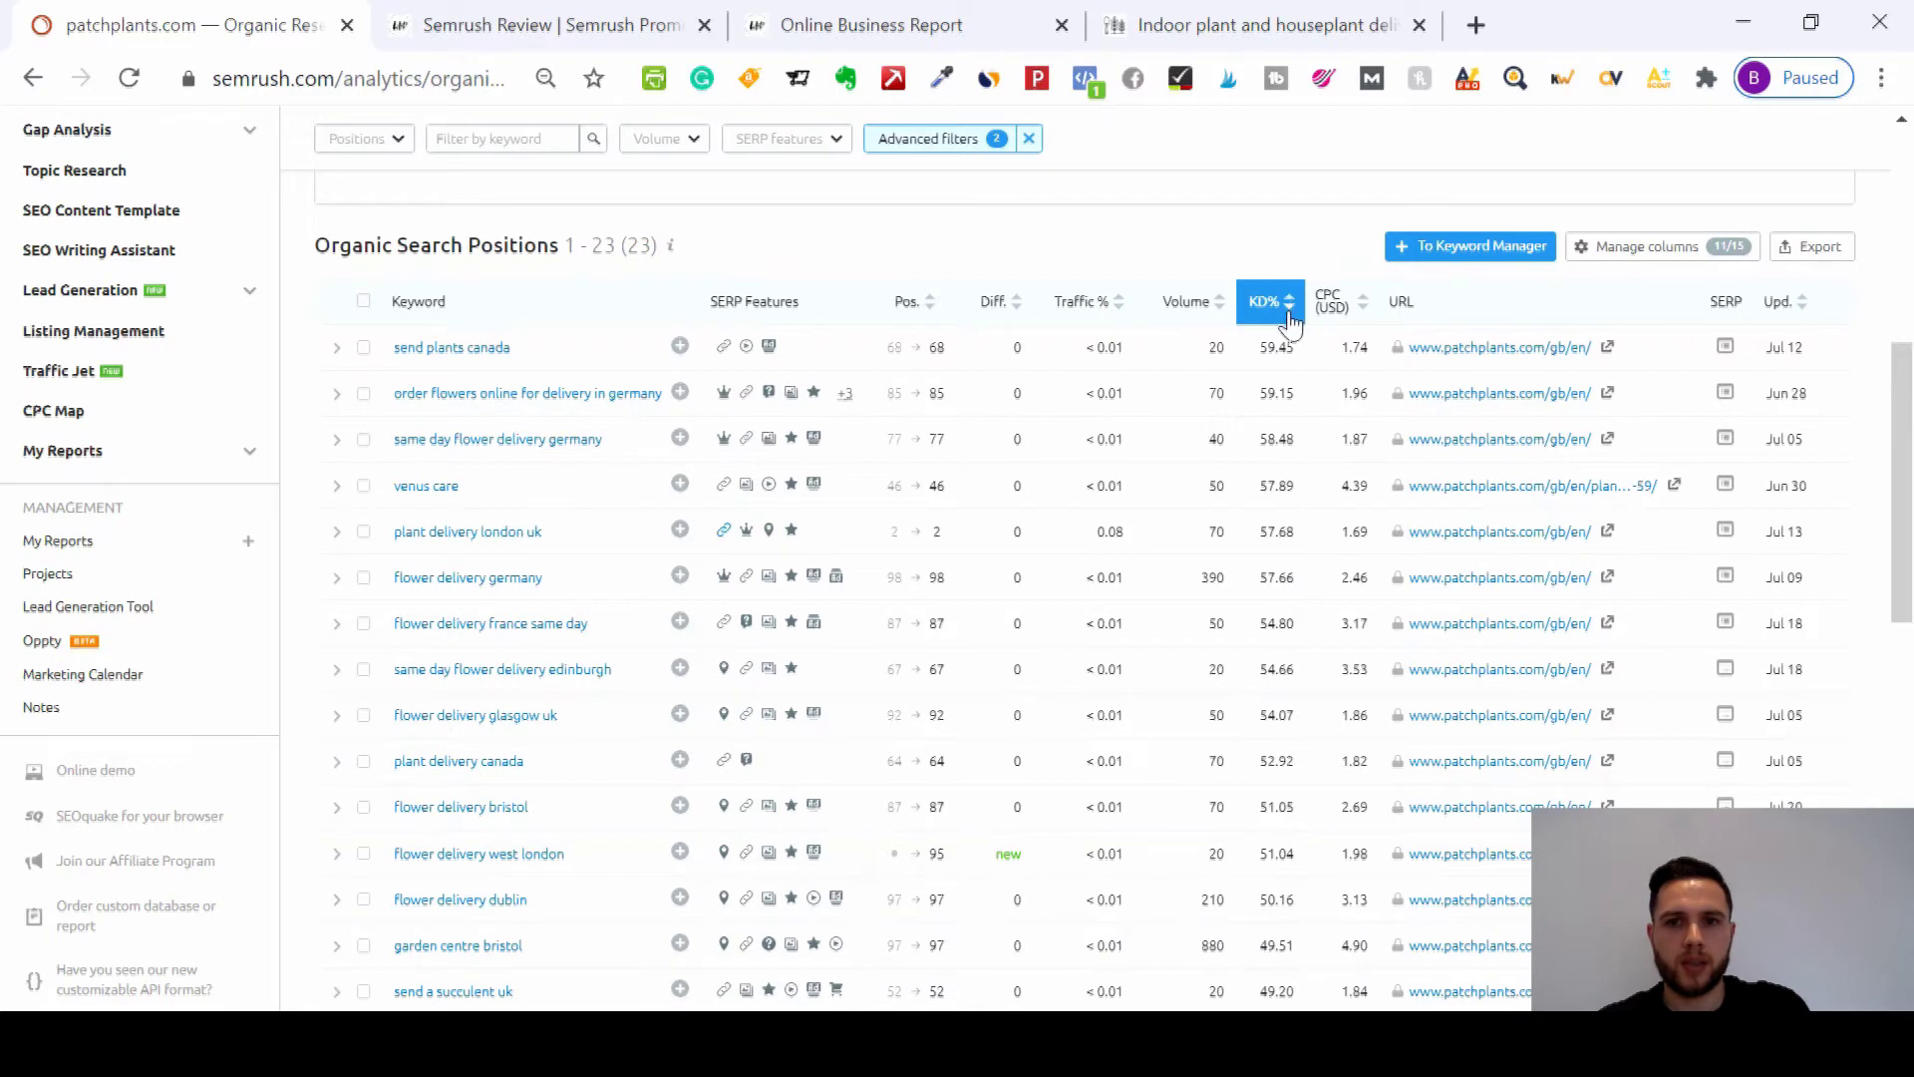
left_click(1289, 304)
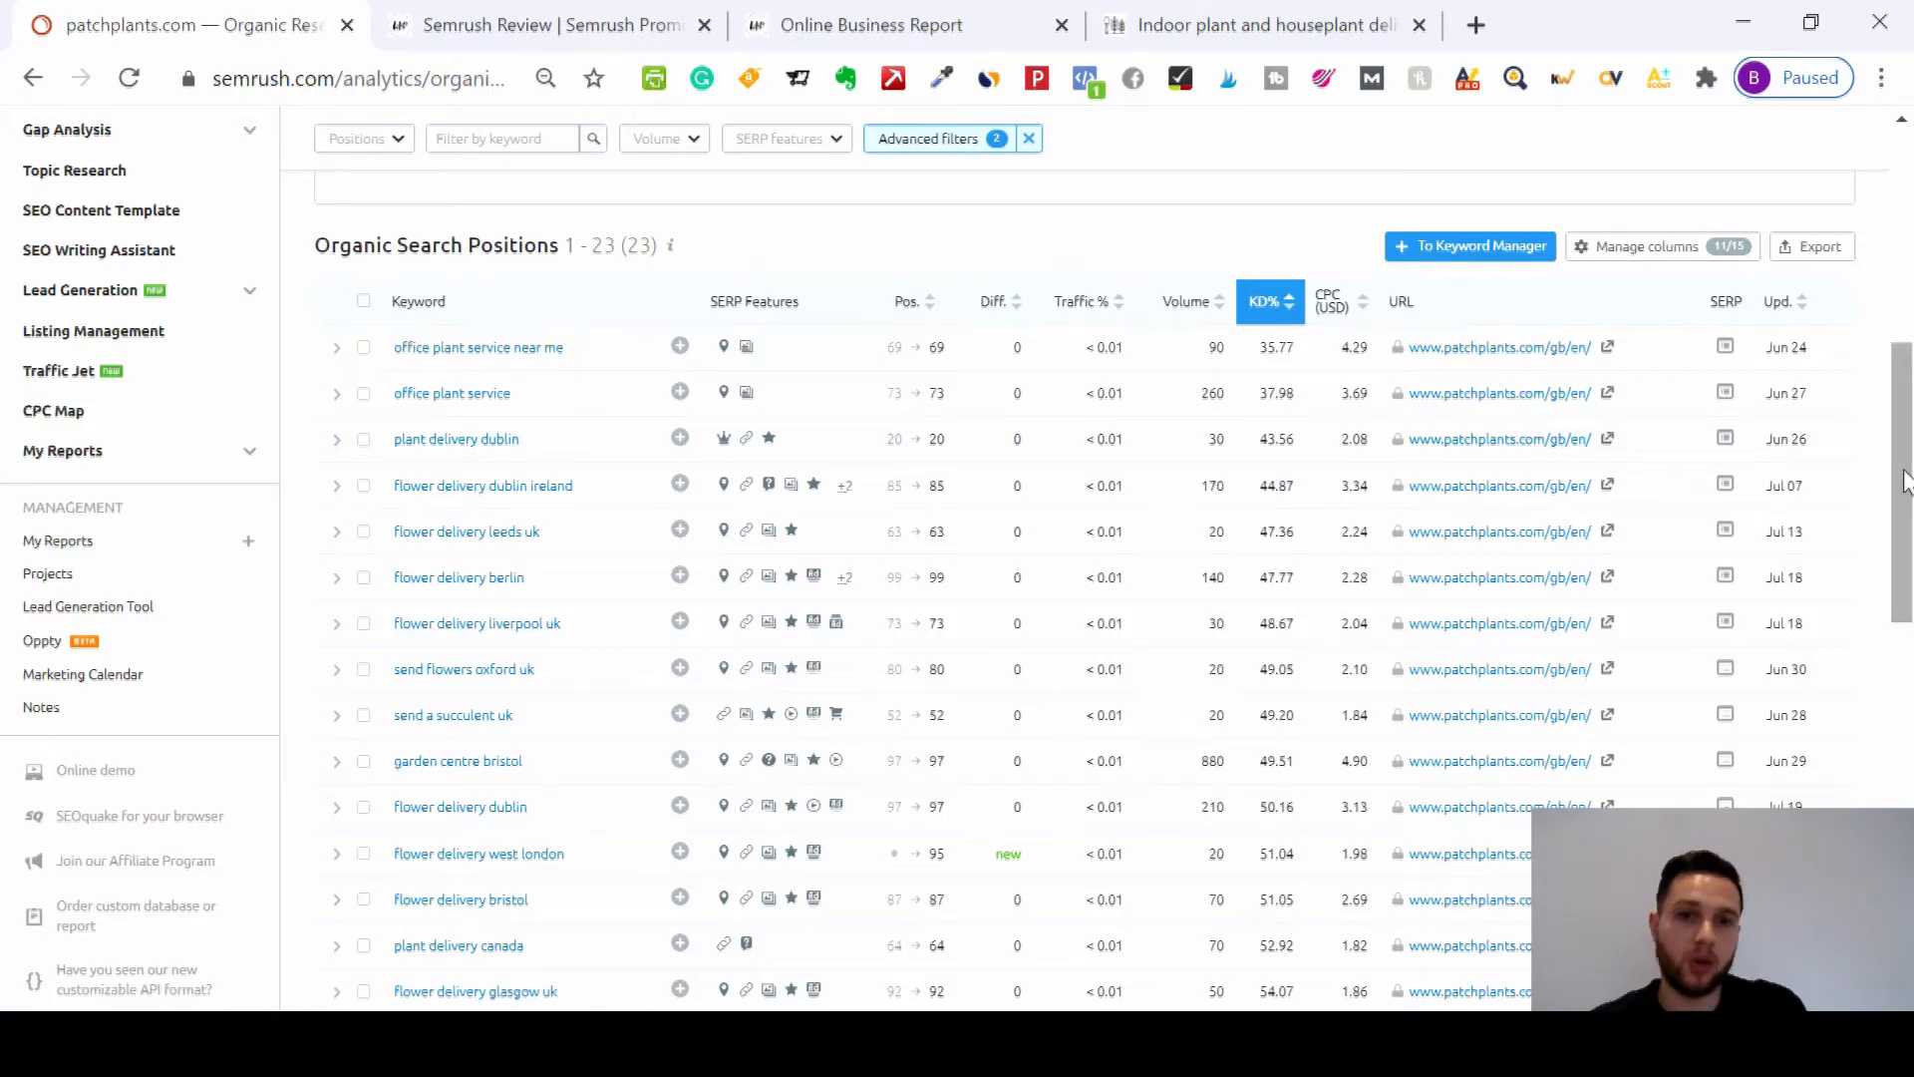
left_click_drag(1904, 482, 1909, 658)
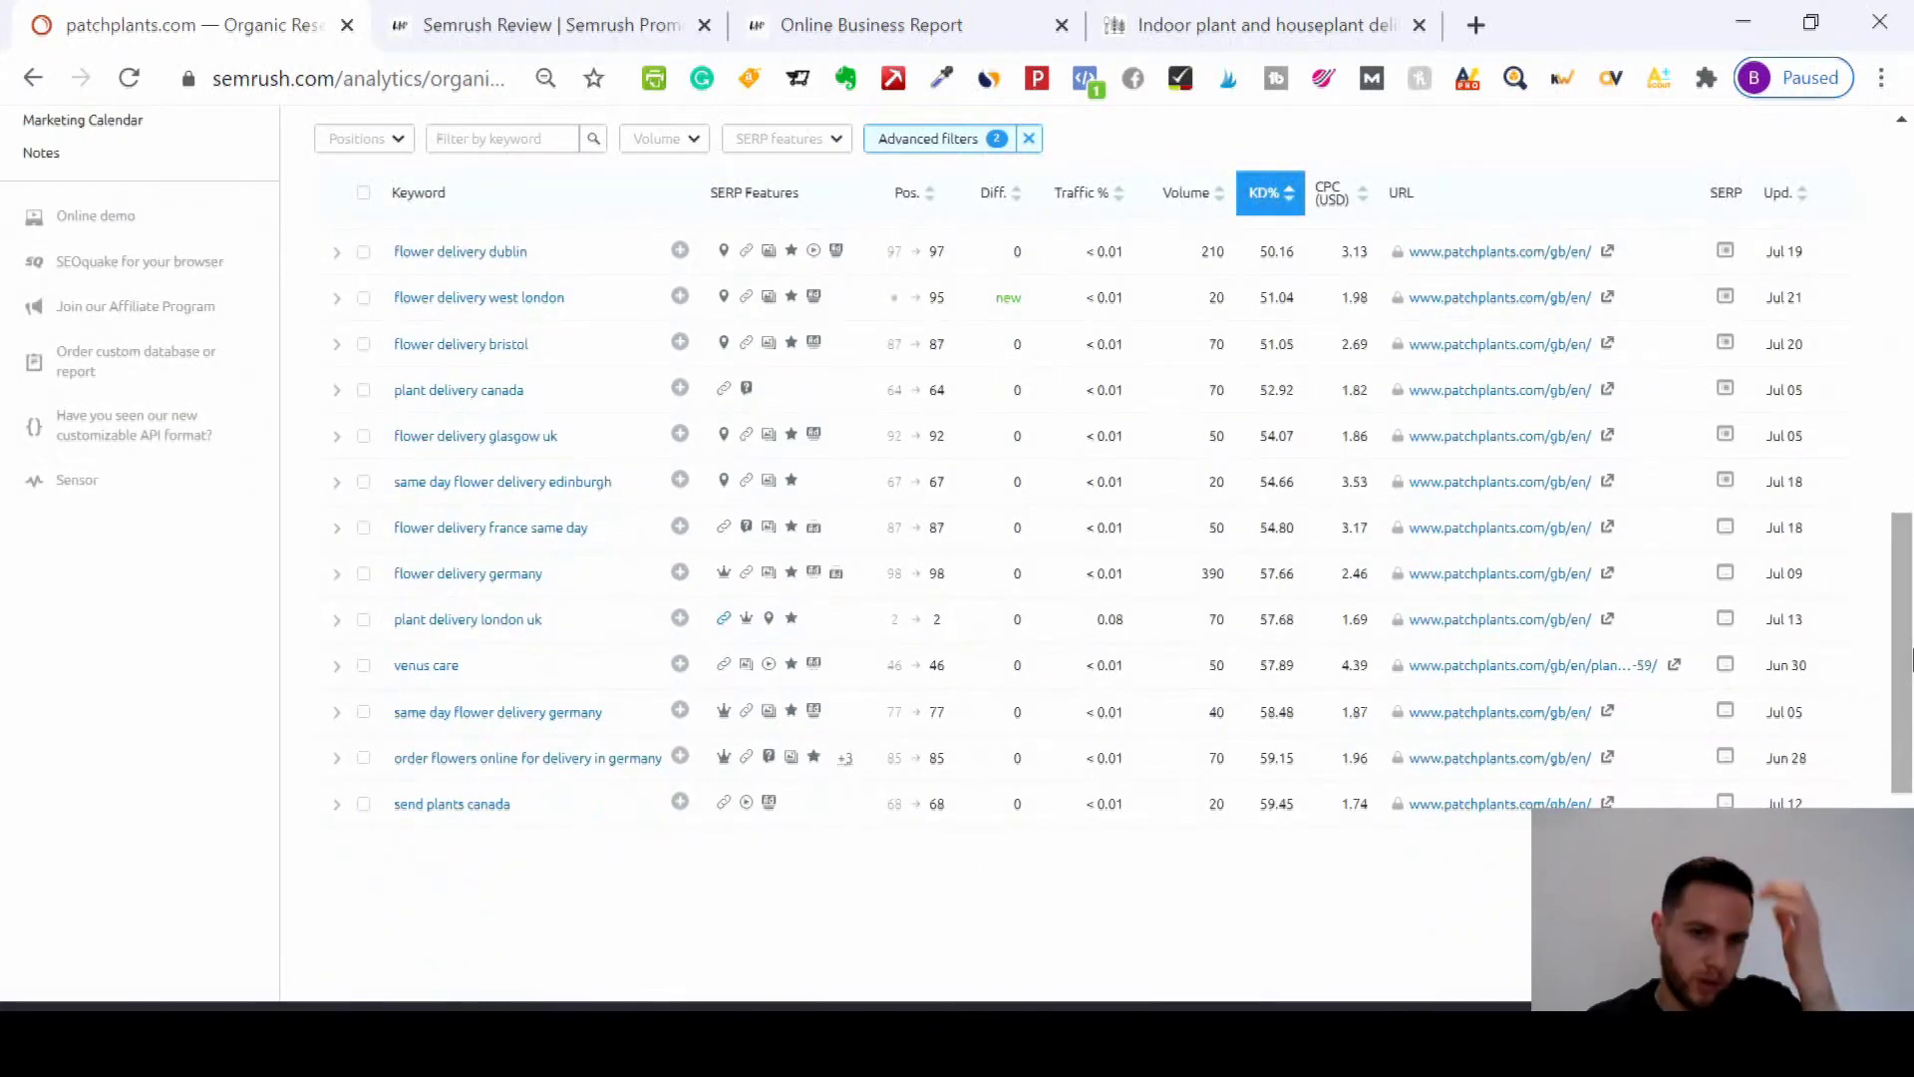
mouse_move(1909, 658)
left_mouse_down()
mouse_move(1911, 406)
mouse_move(1911, 717)
mouse_move(1911, 685)
left_mouse_up()
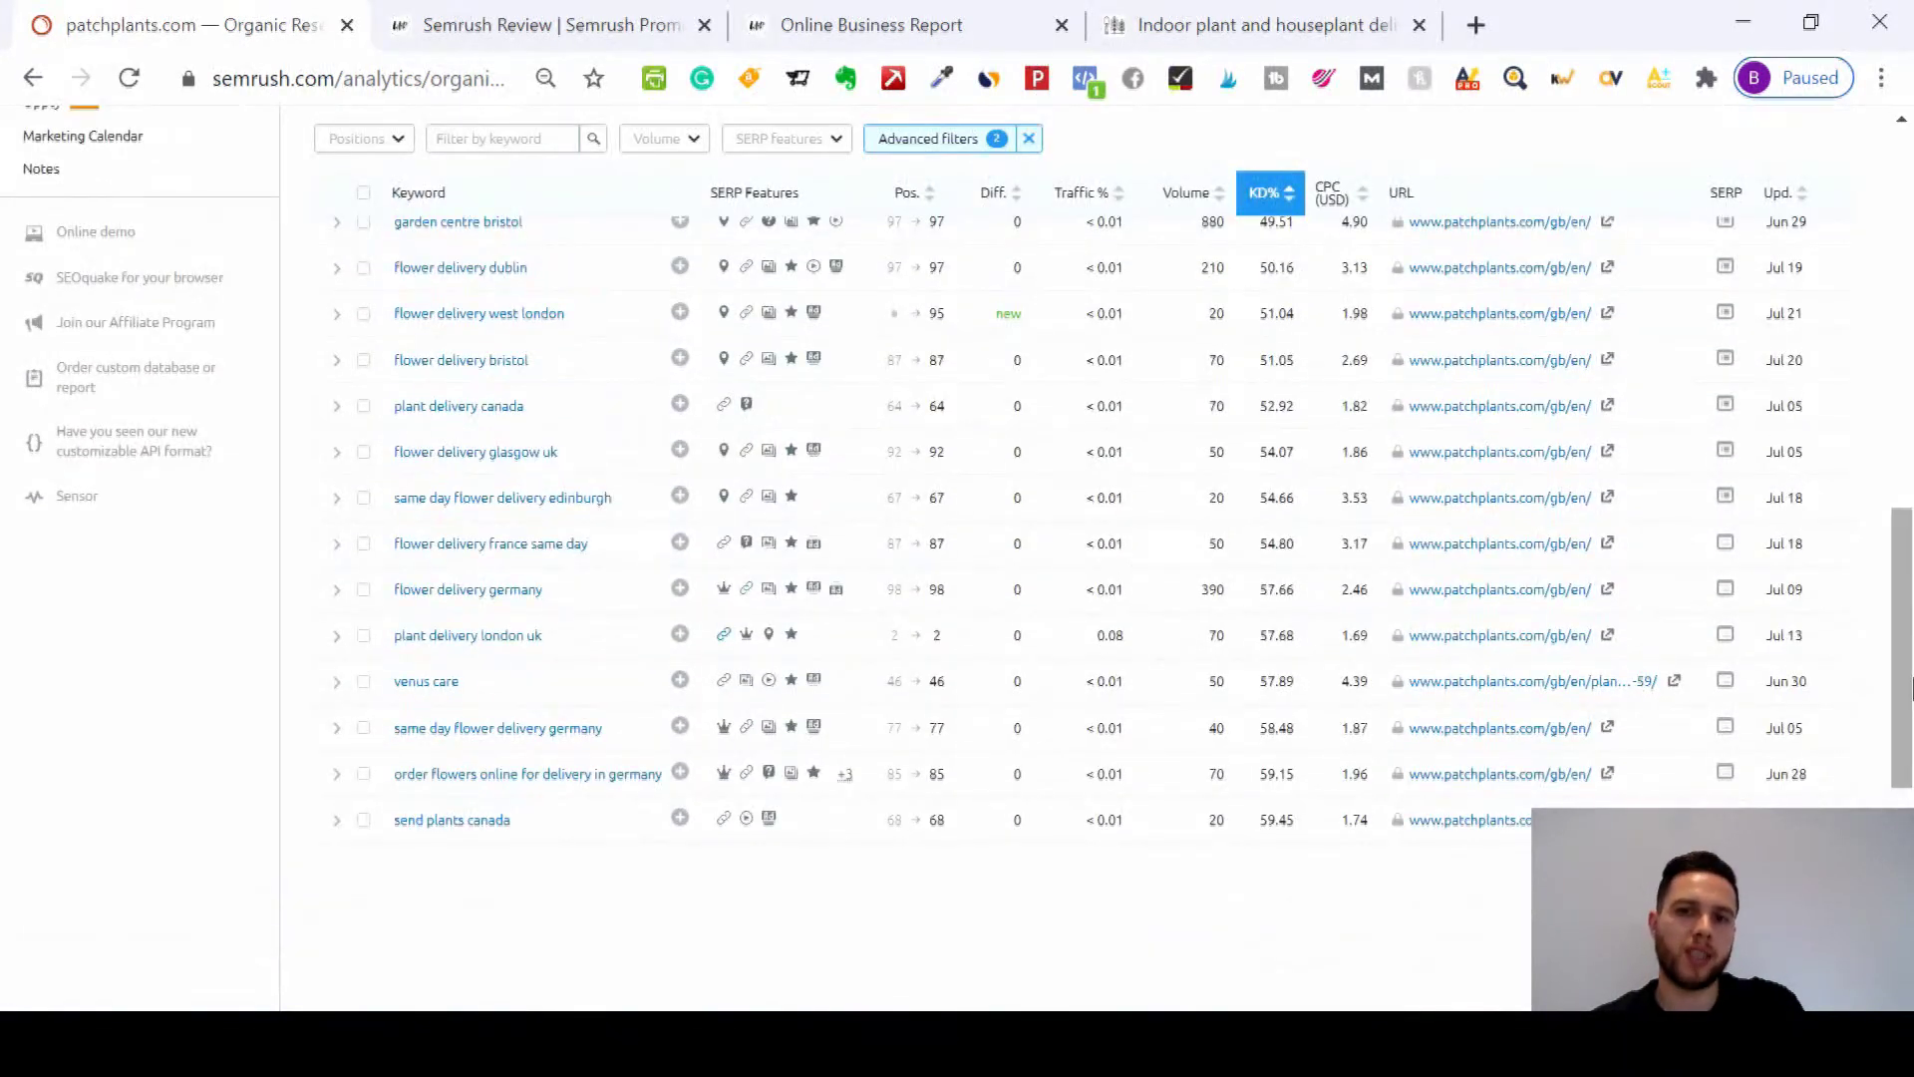
left_click_drag(1911, 686, 1911, 309)
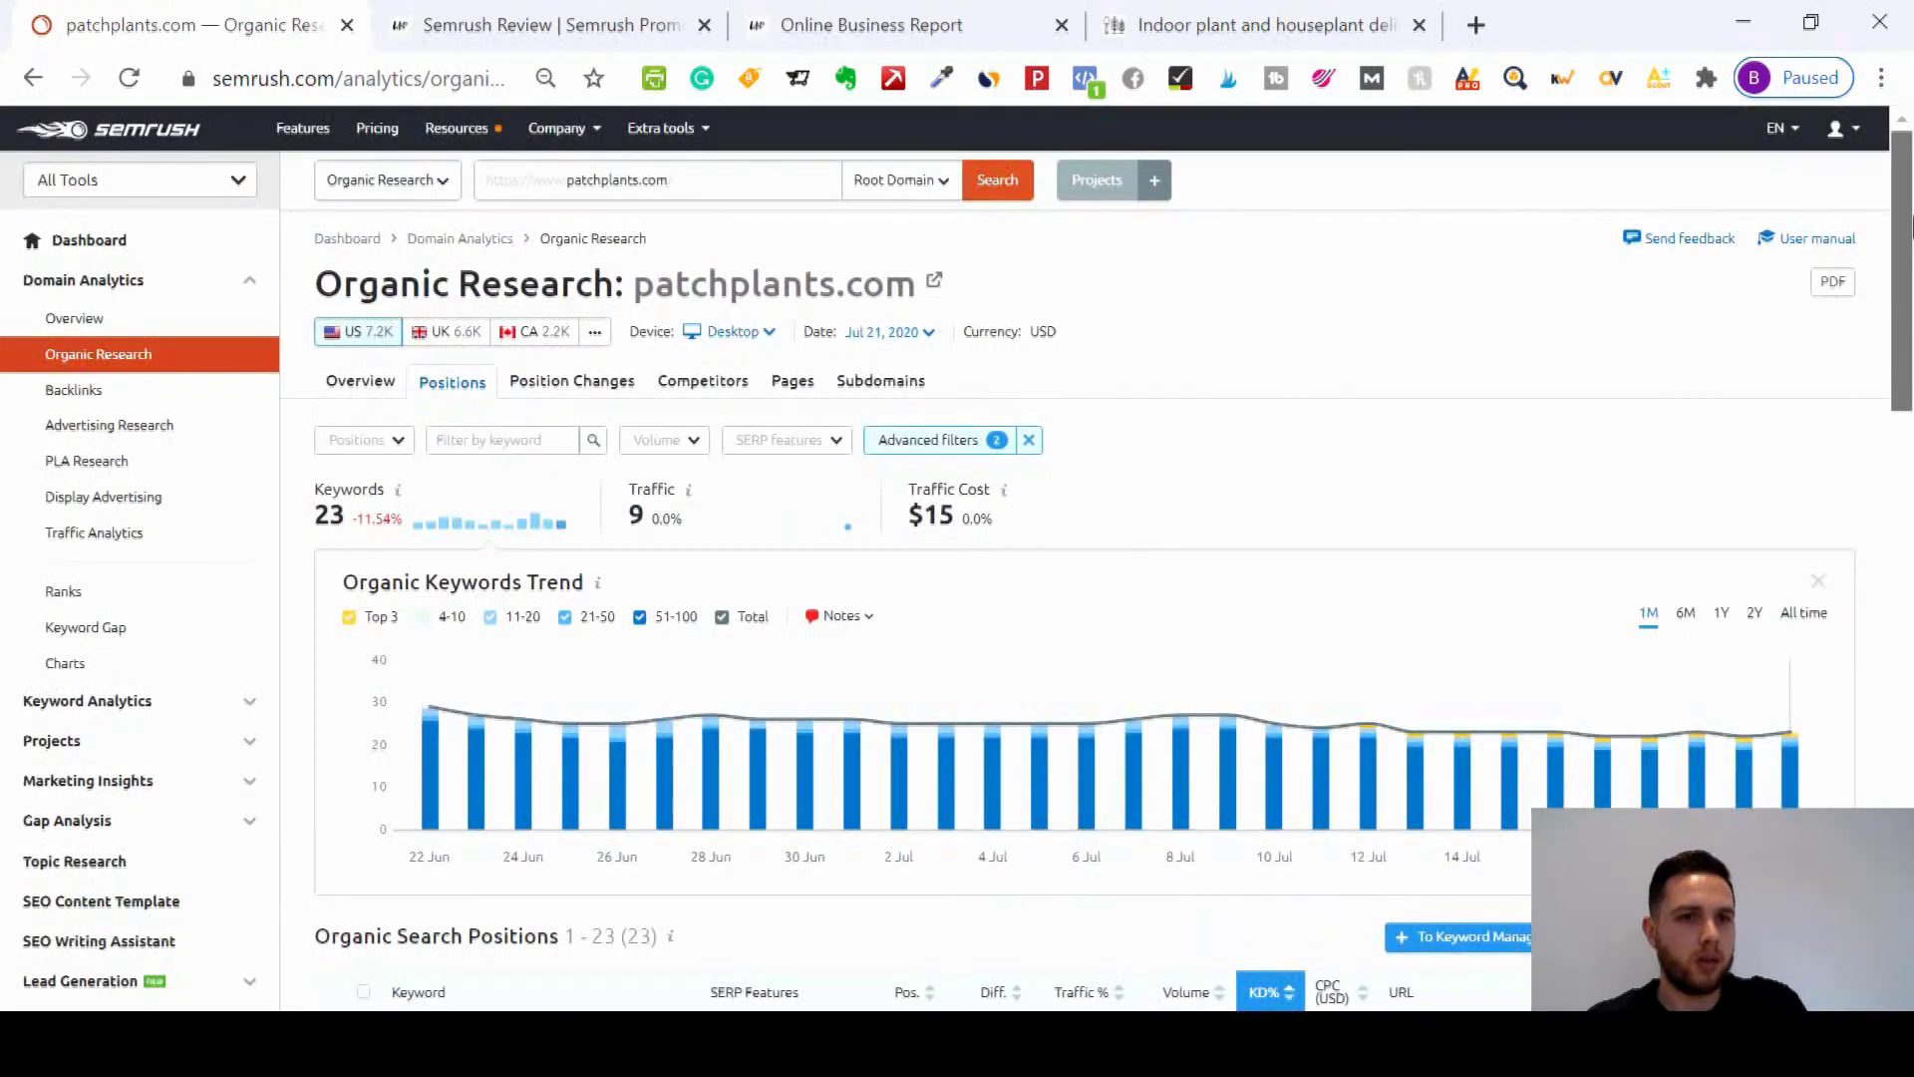
Step: Open the Backlinks report for patchplants.com and examine its overview, including the backlink counts of the individual top anchors
left_click(121, 399)
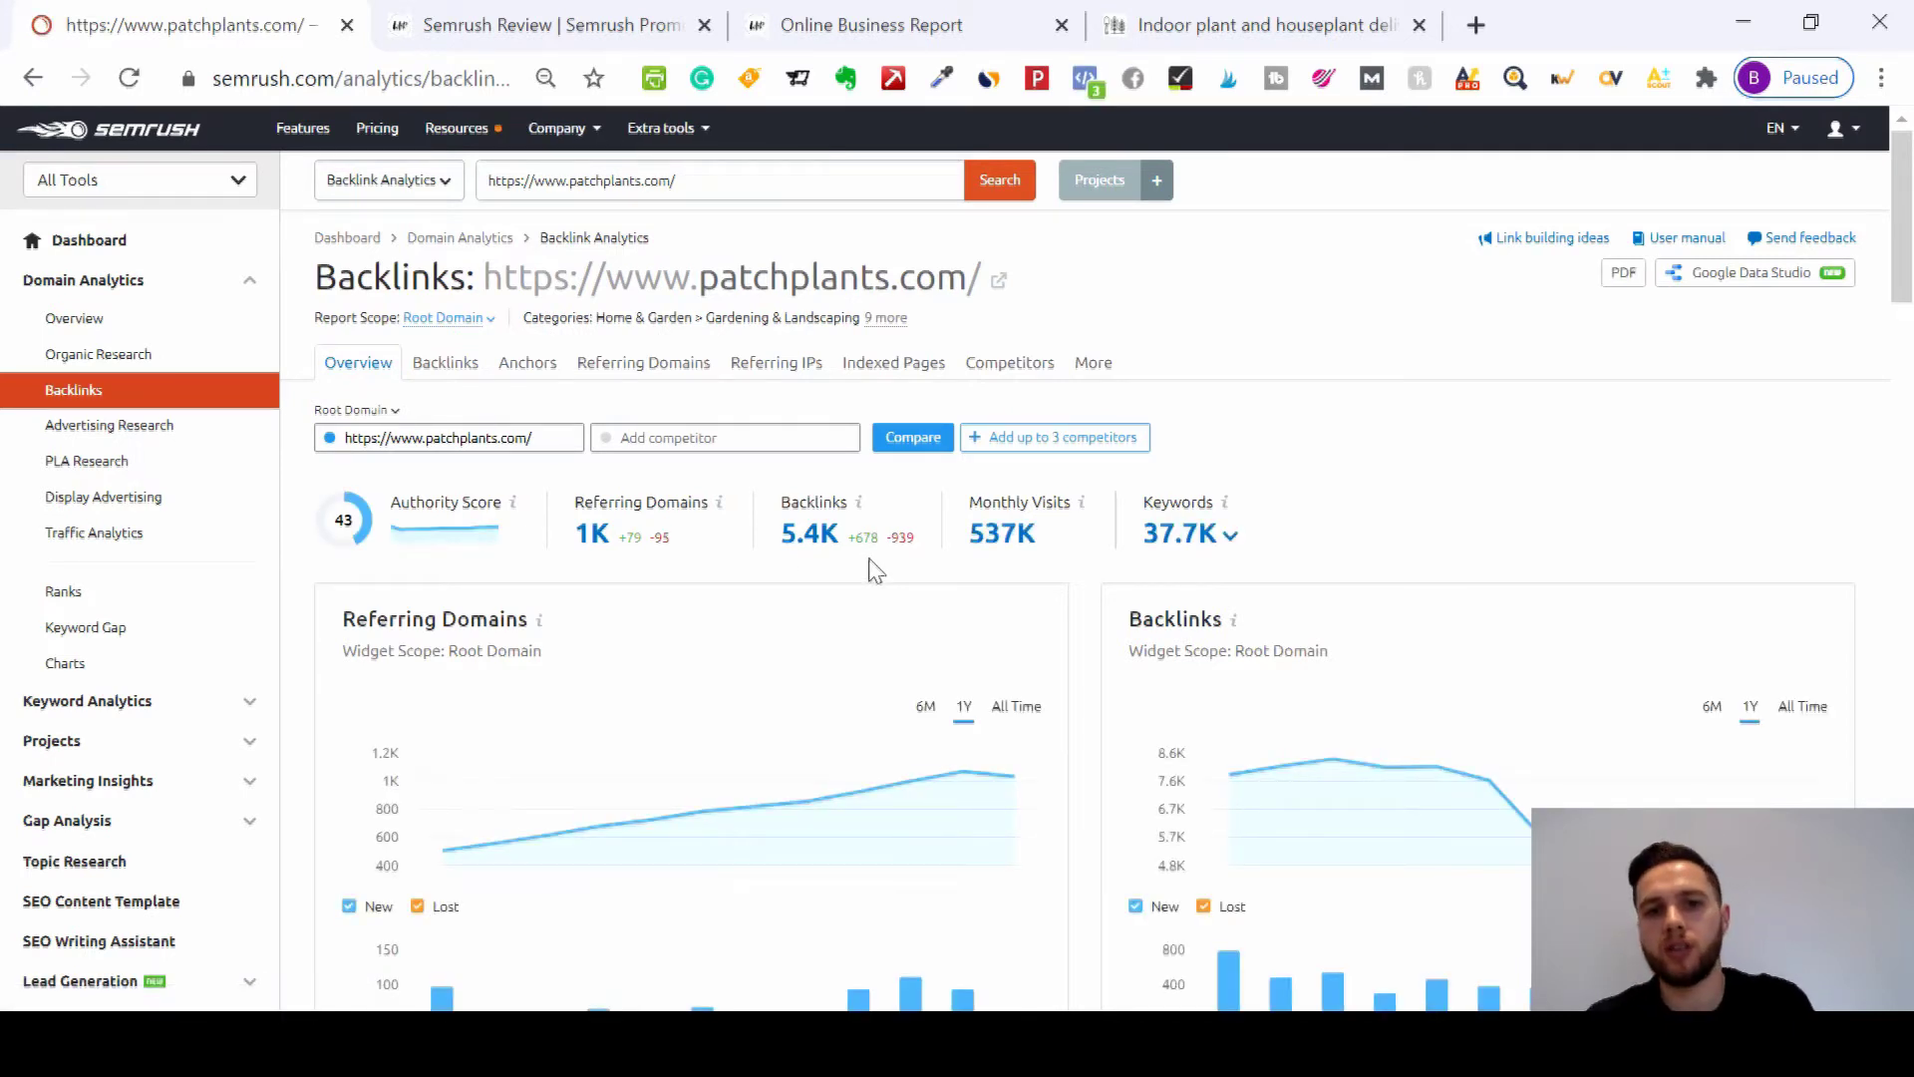
left_click_drag(1906, 264, 1910, 426)
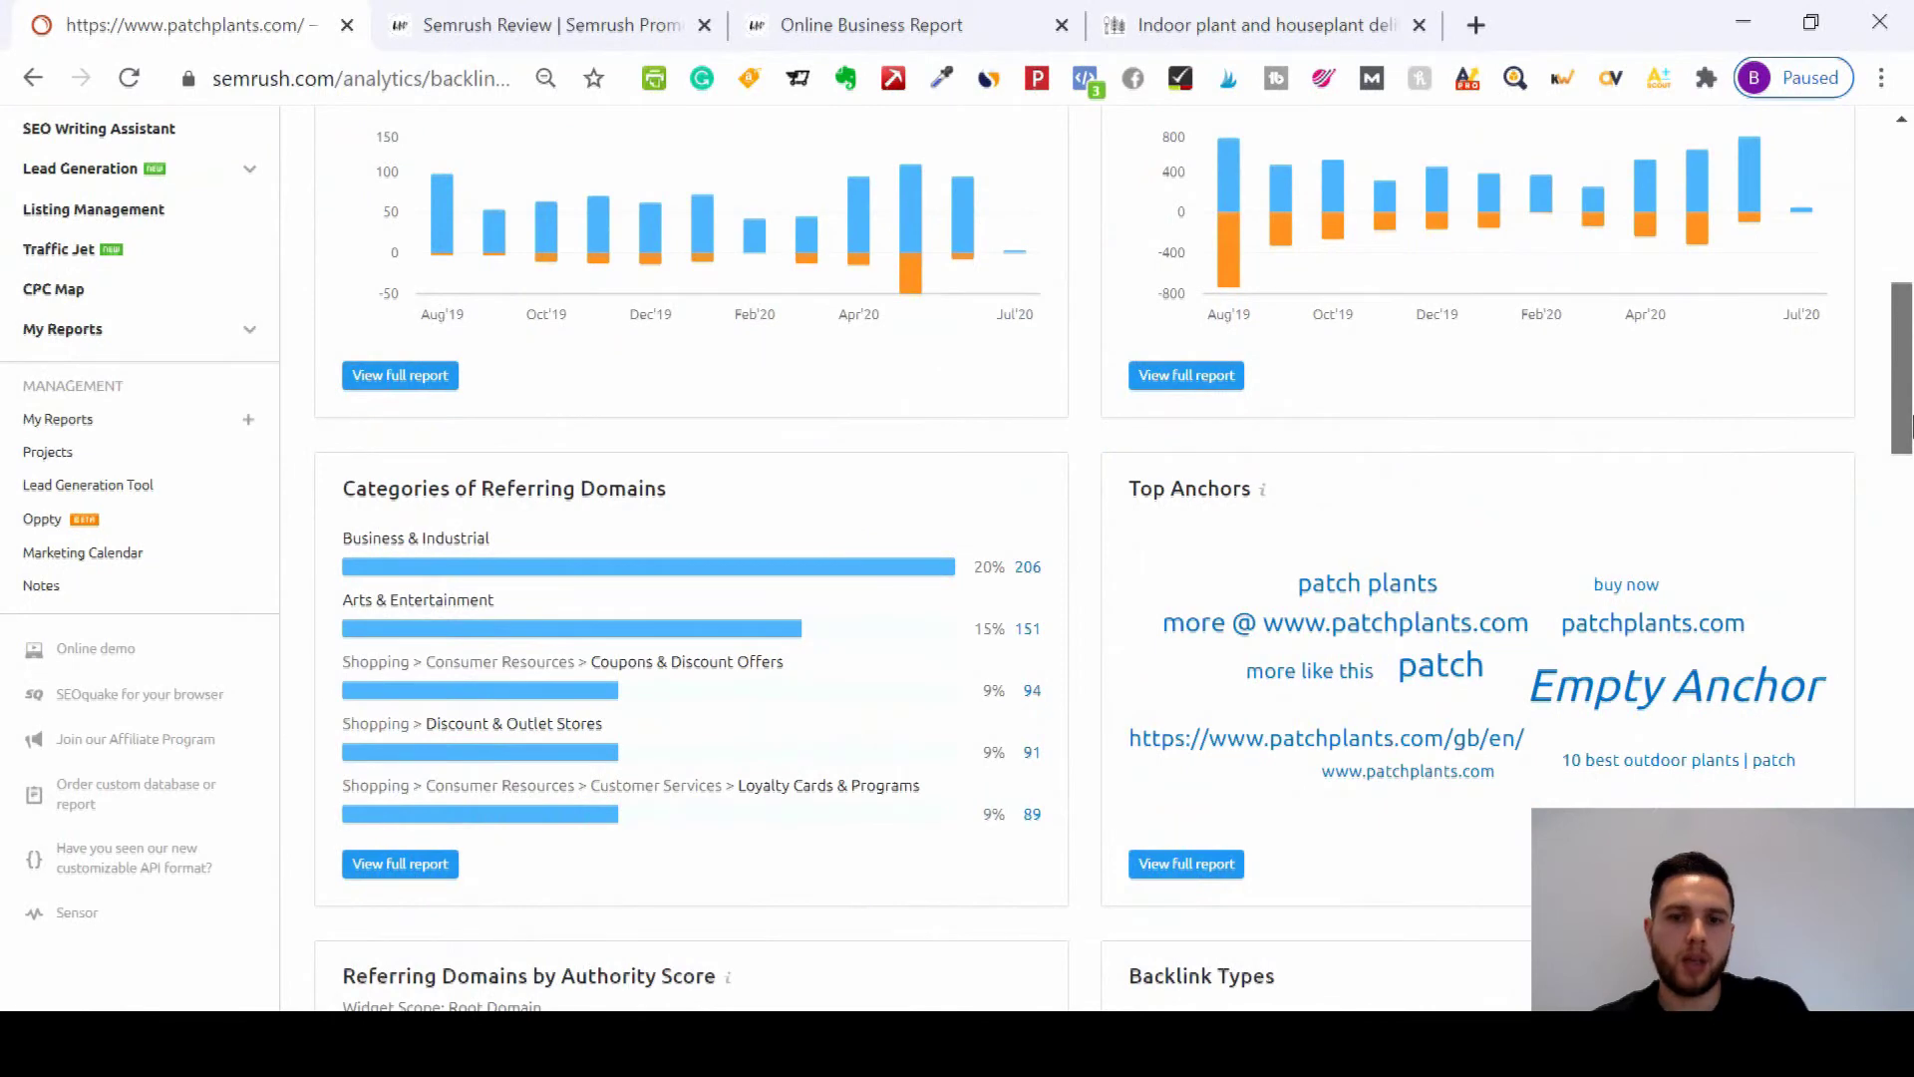
mouse_move(1910, 425)
left_mouse_down()
mouse_move(1909, 402)
mouse_move(1910, 446)
left_mouse_up()
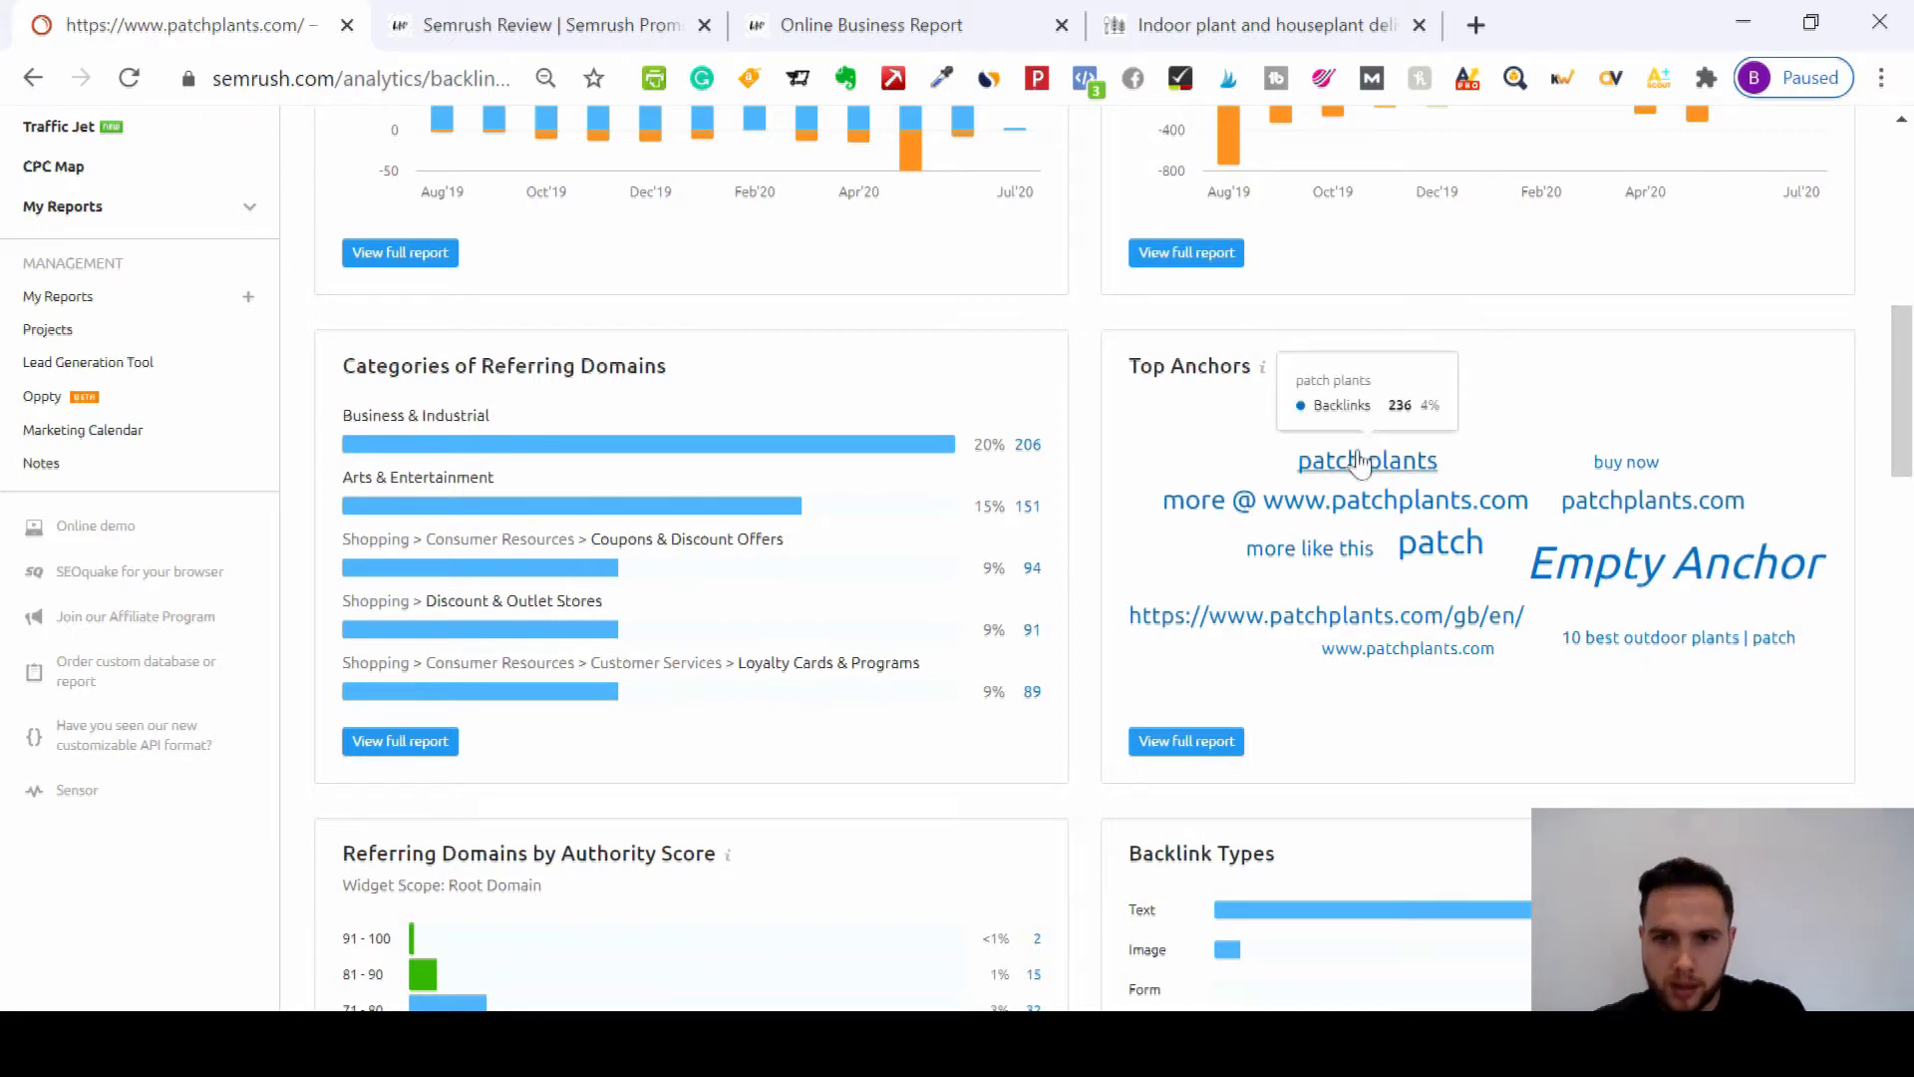
mouse_move(1323, 504)
mouse_move(1414, 473)
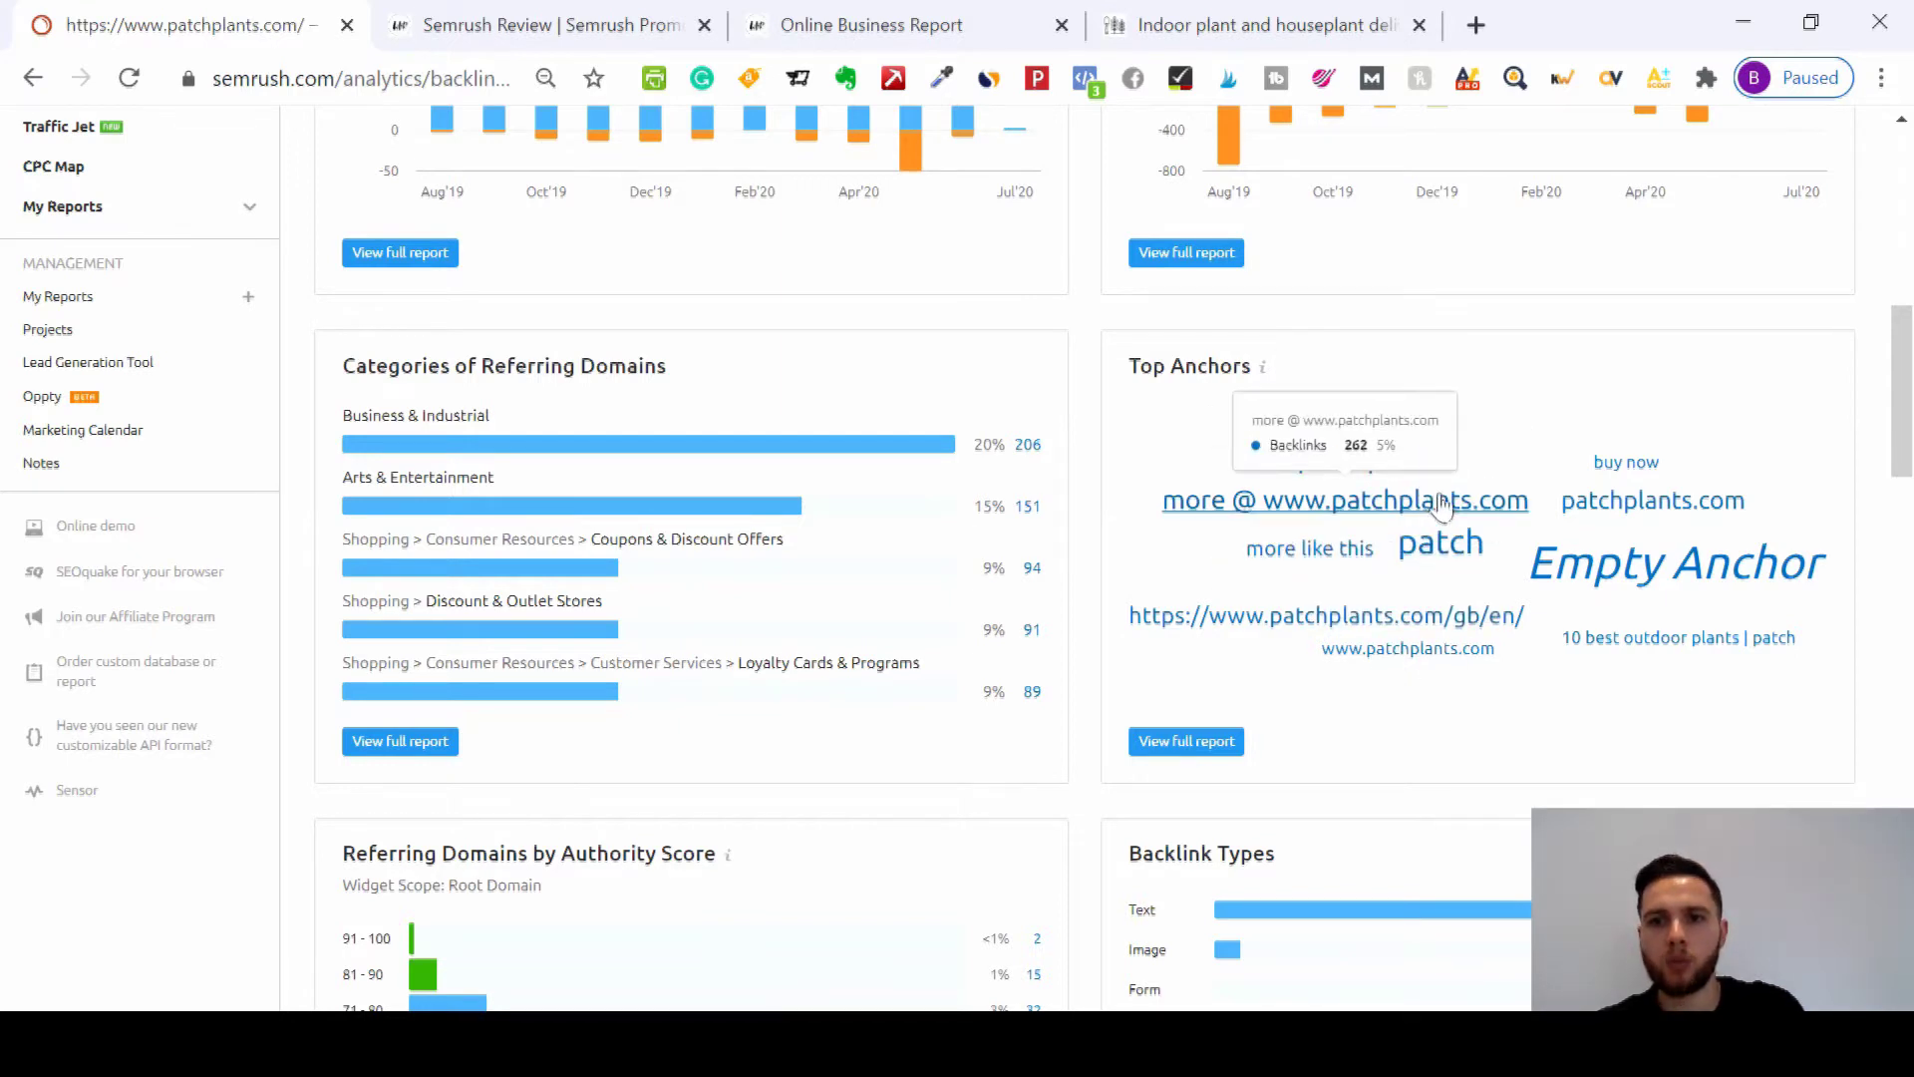
mouse_move(1637, 482)
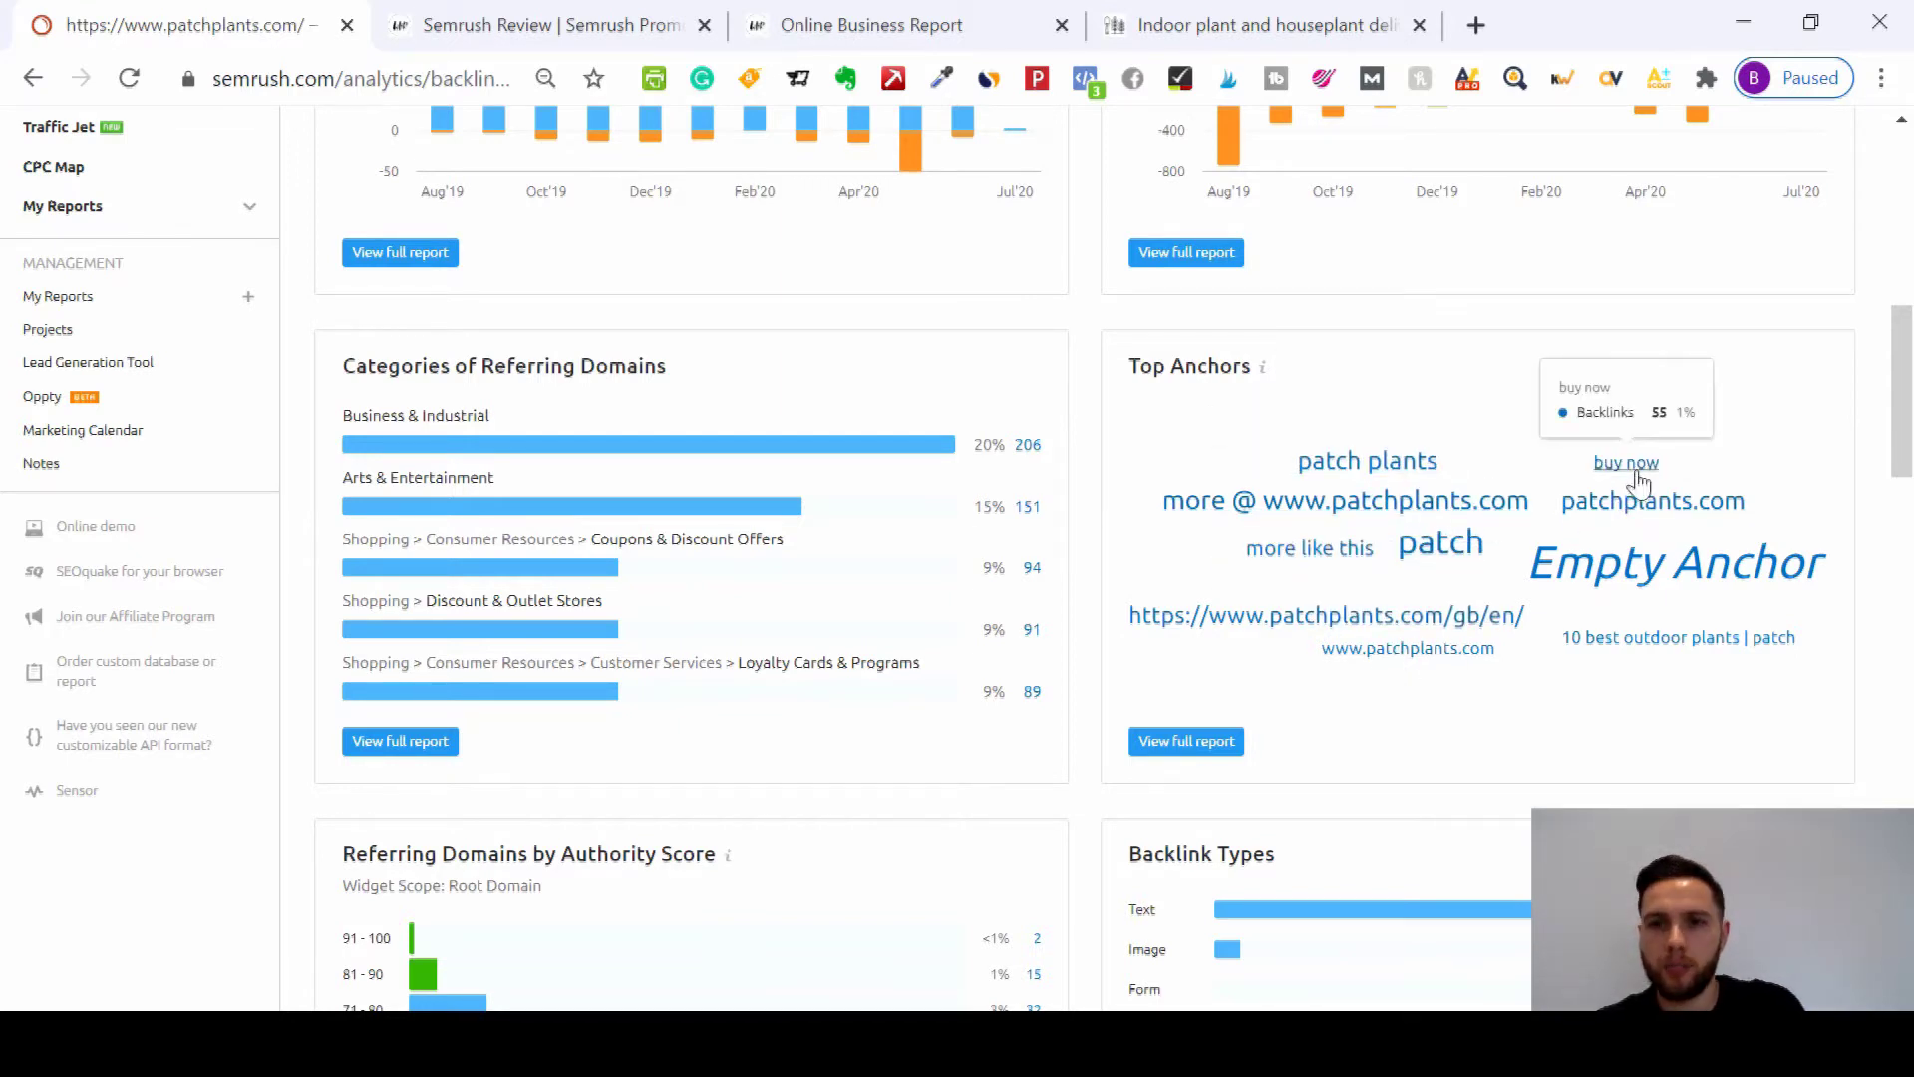
mouse_move(1677, 580)
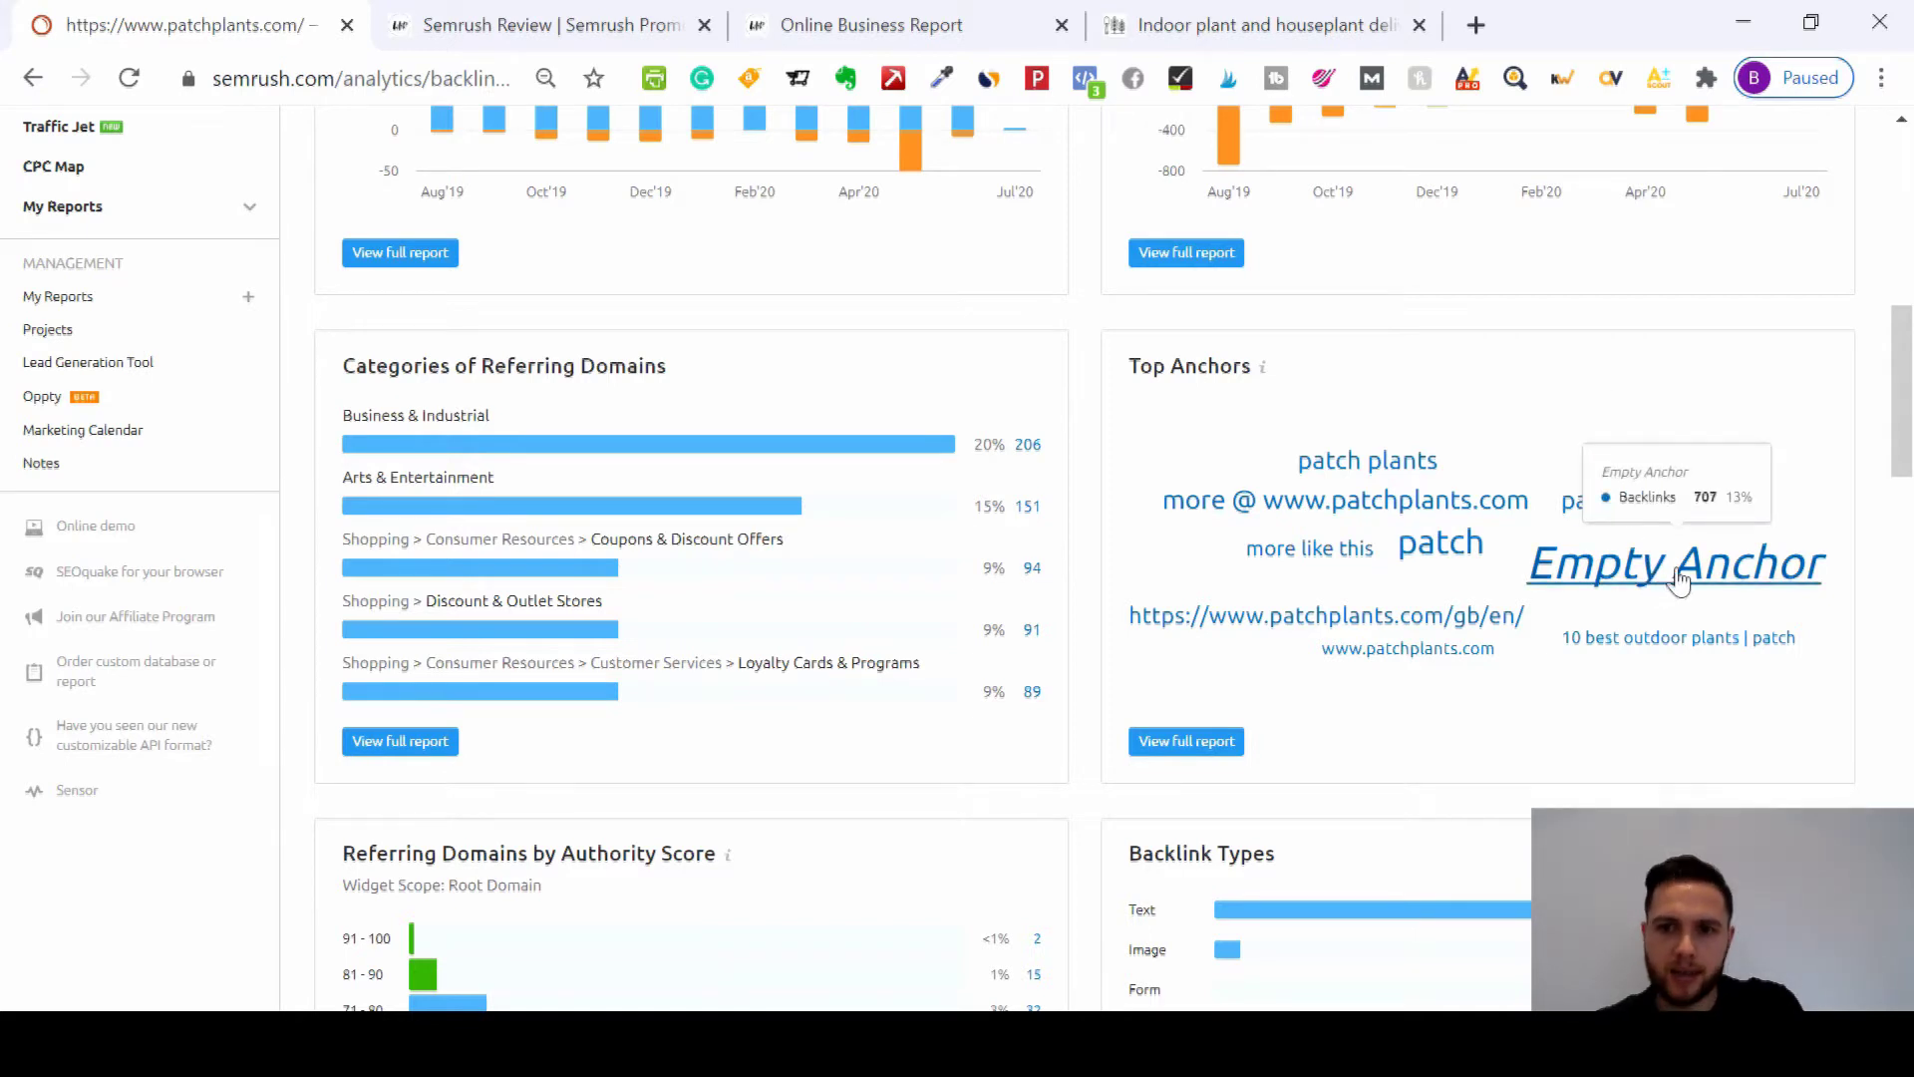
mouse_move(1433, 628)
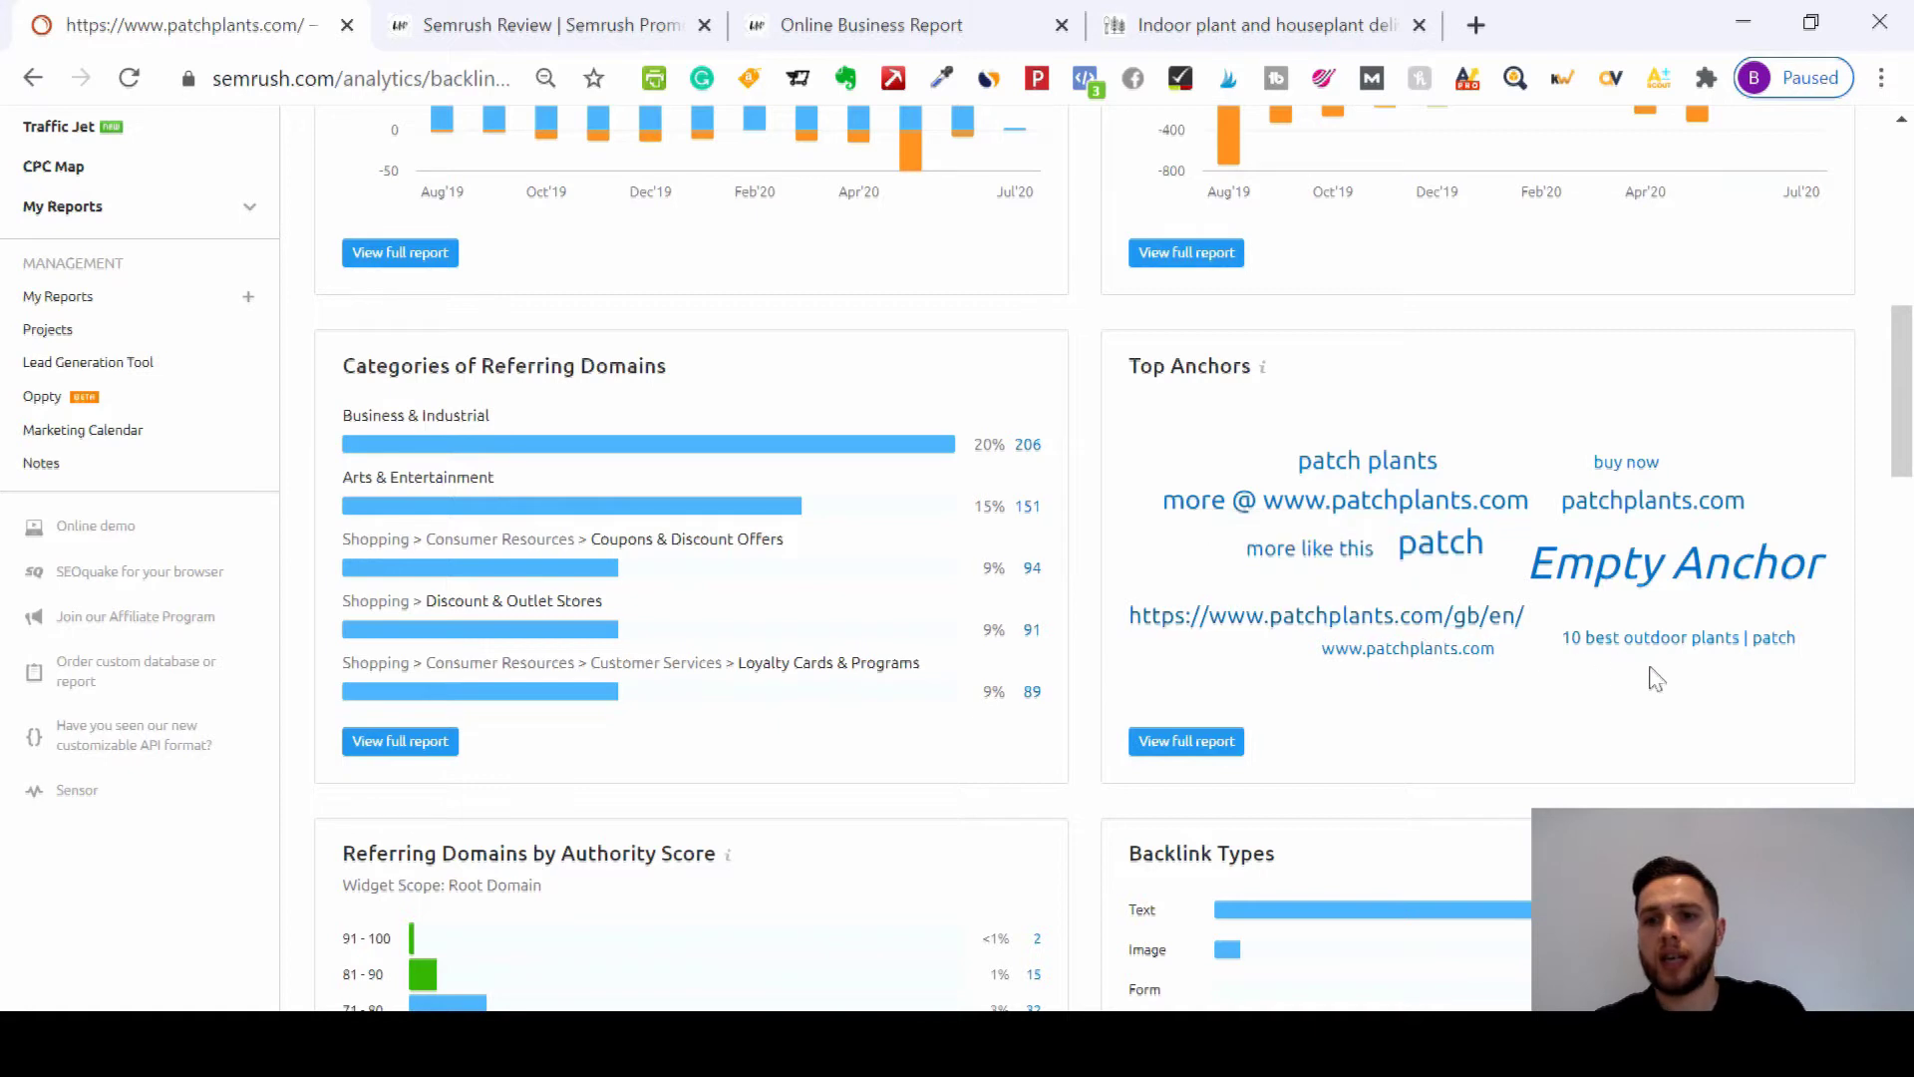
mouse_move(1678, 646)
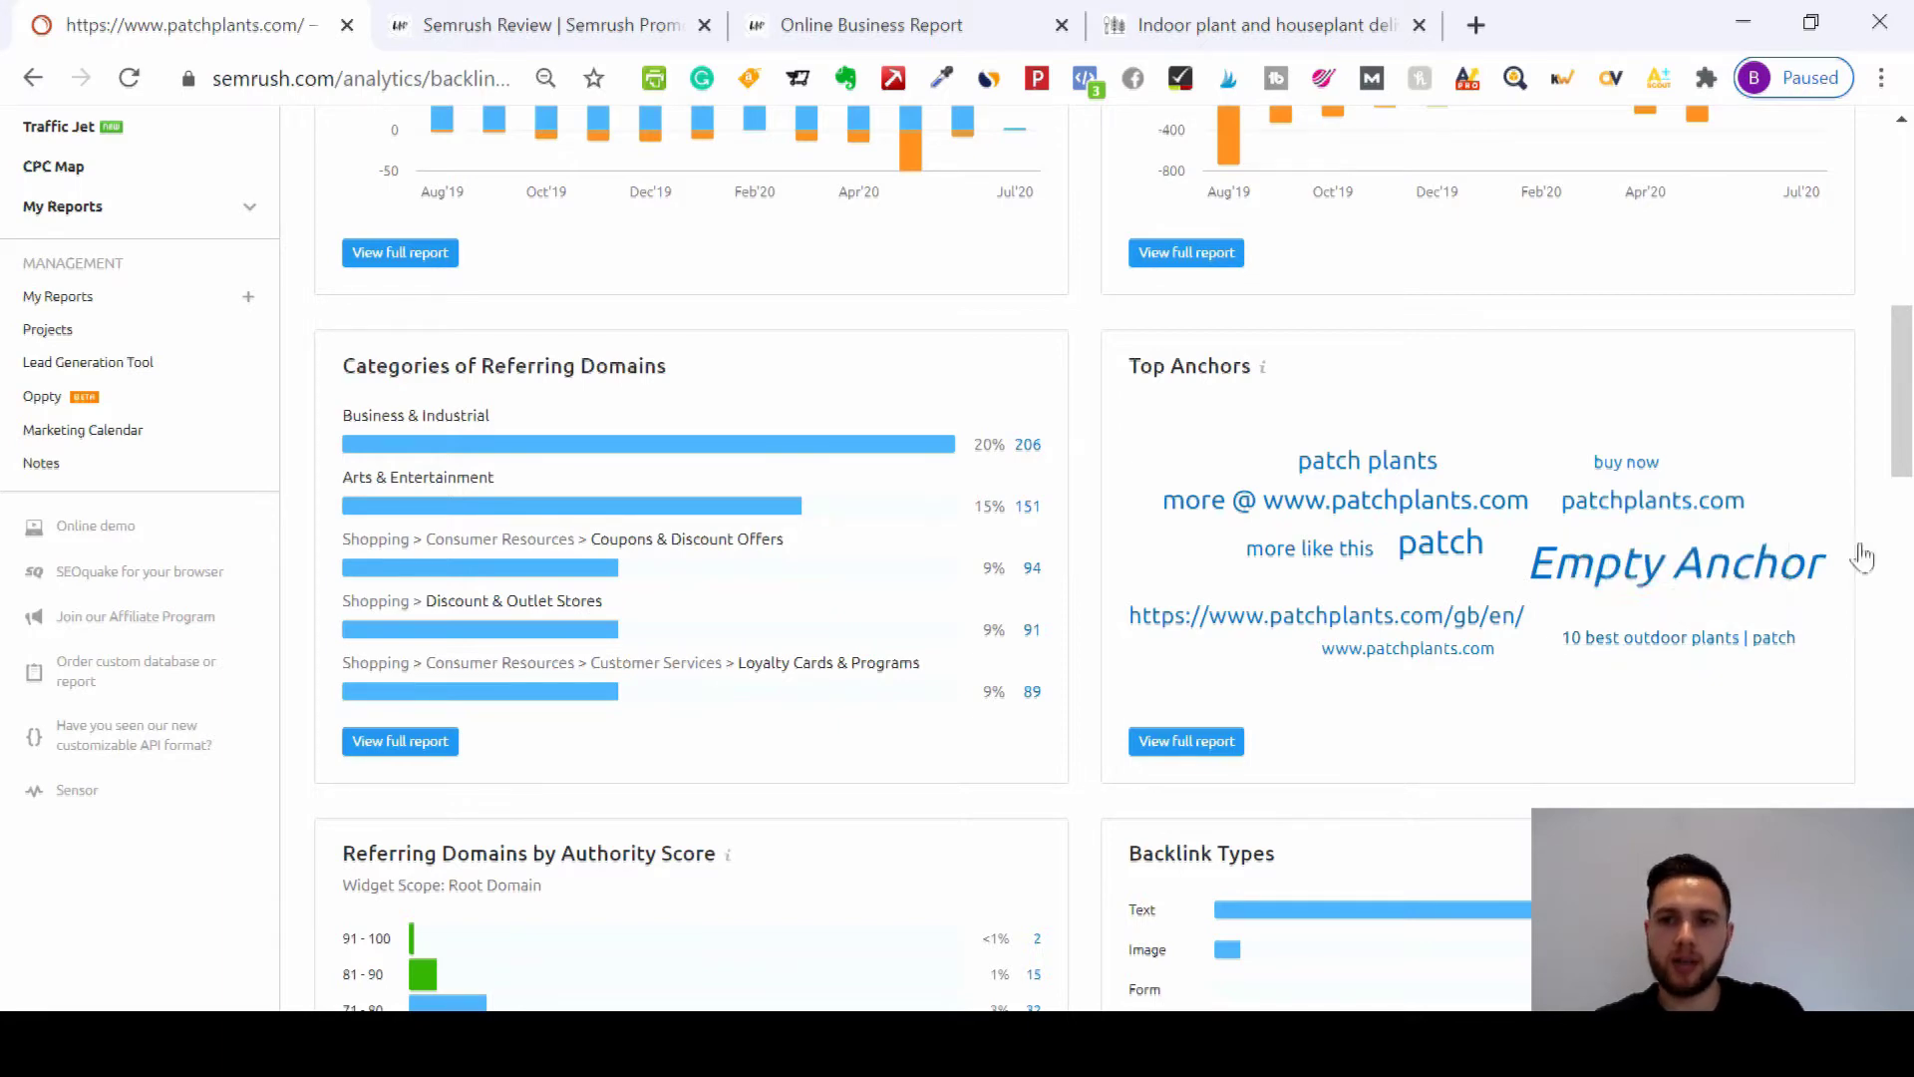
left_click_drag(1909, 431, 1906, 972)
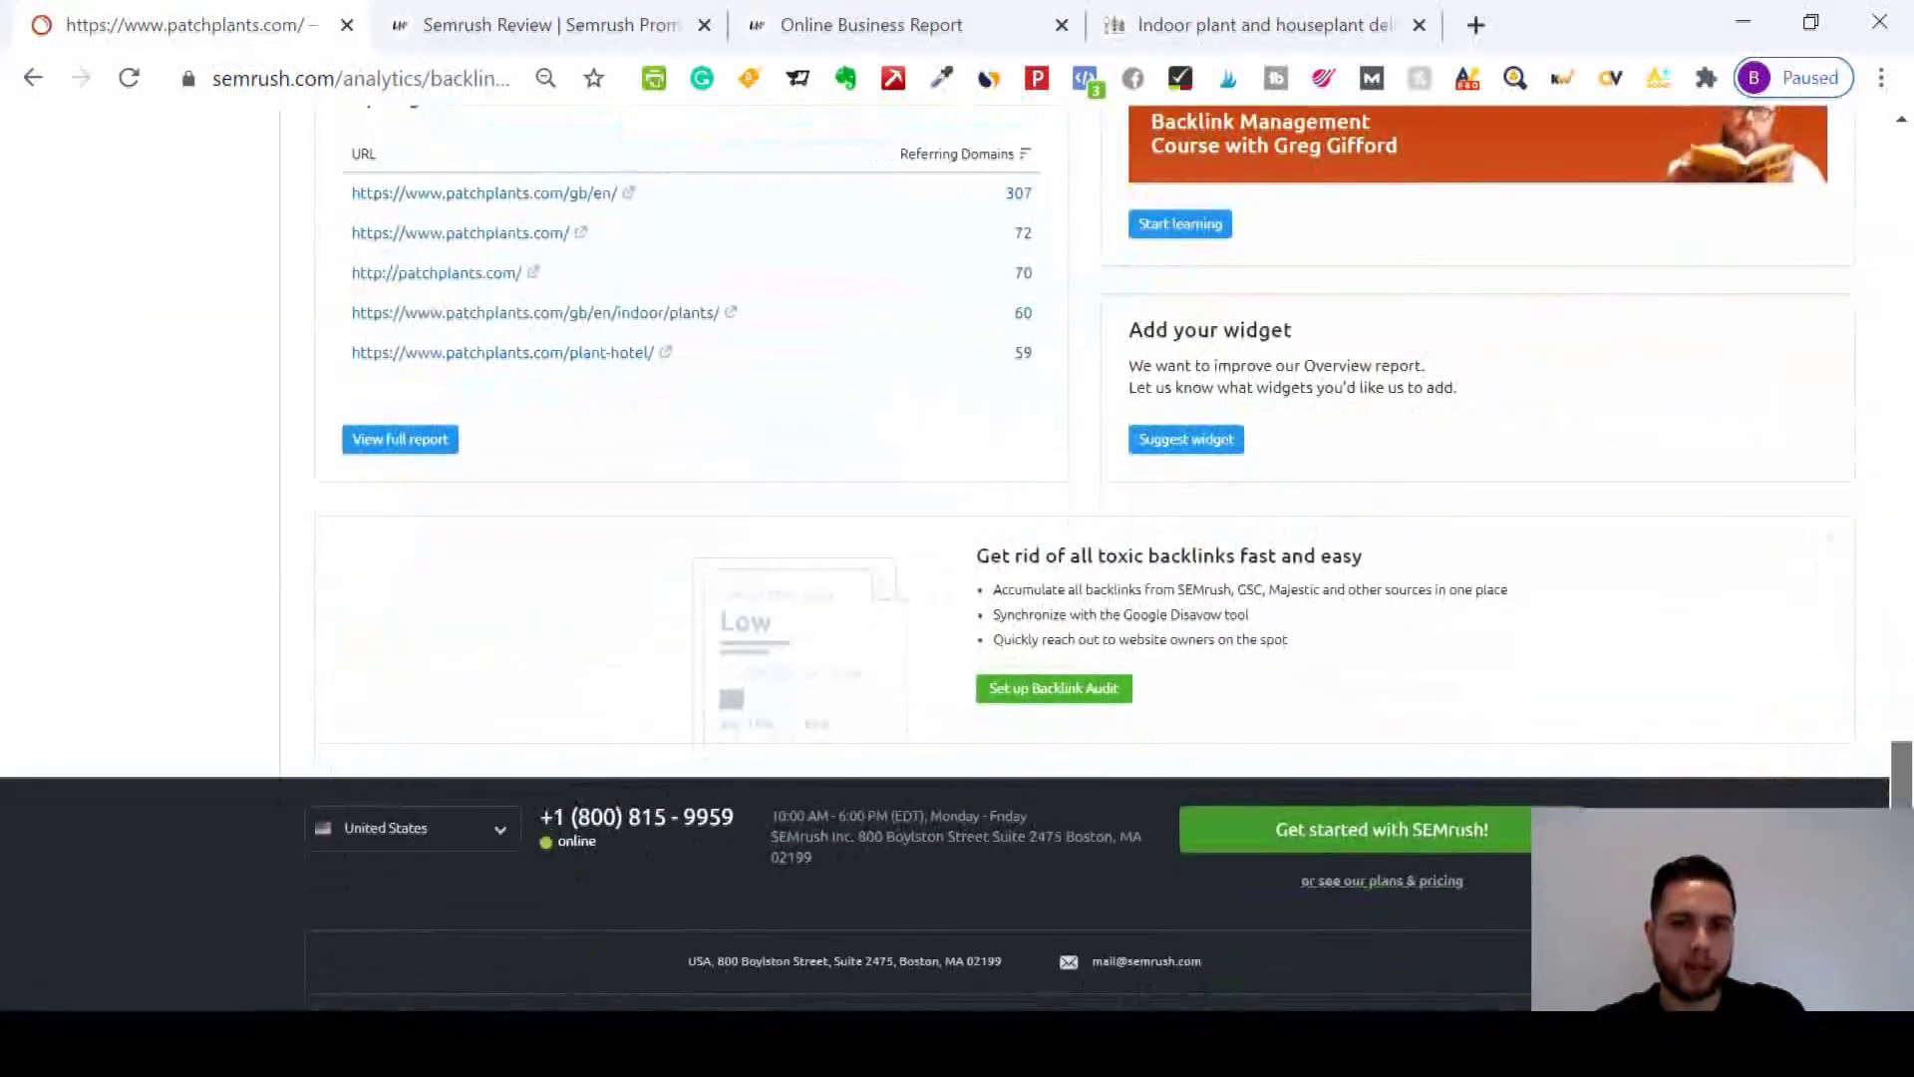
Step: Open the full list of backlinks from the backlinks overview and view its source pages, anchors and target URLs
scroll(831, 636, "up", 20)
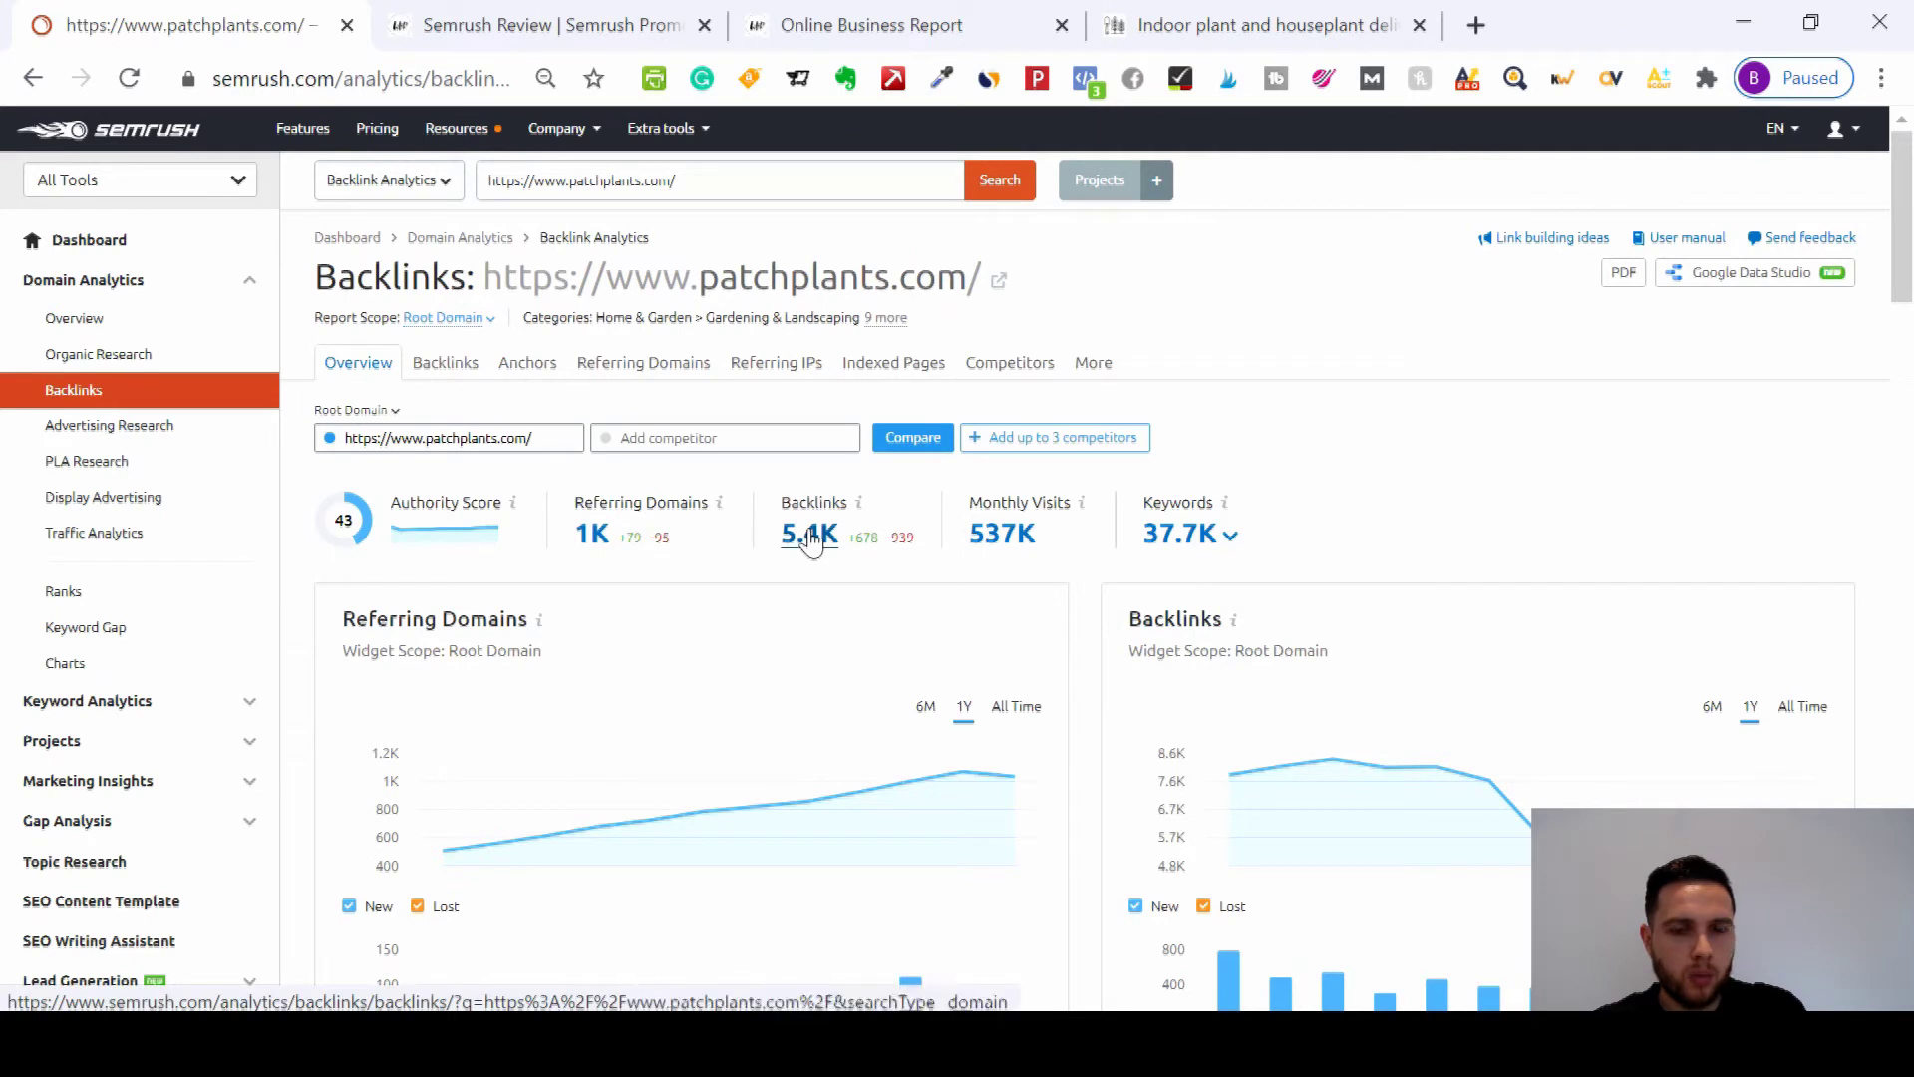
left_click(812, 537)
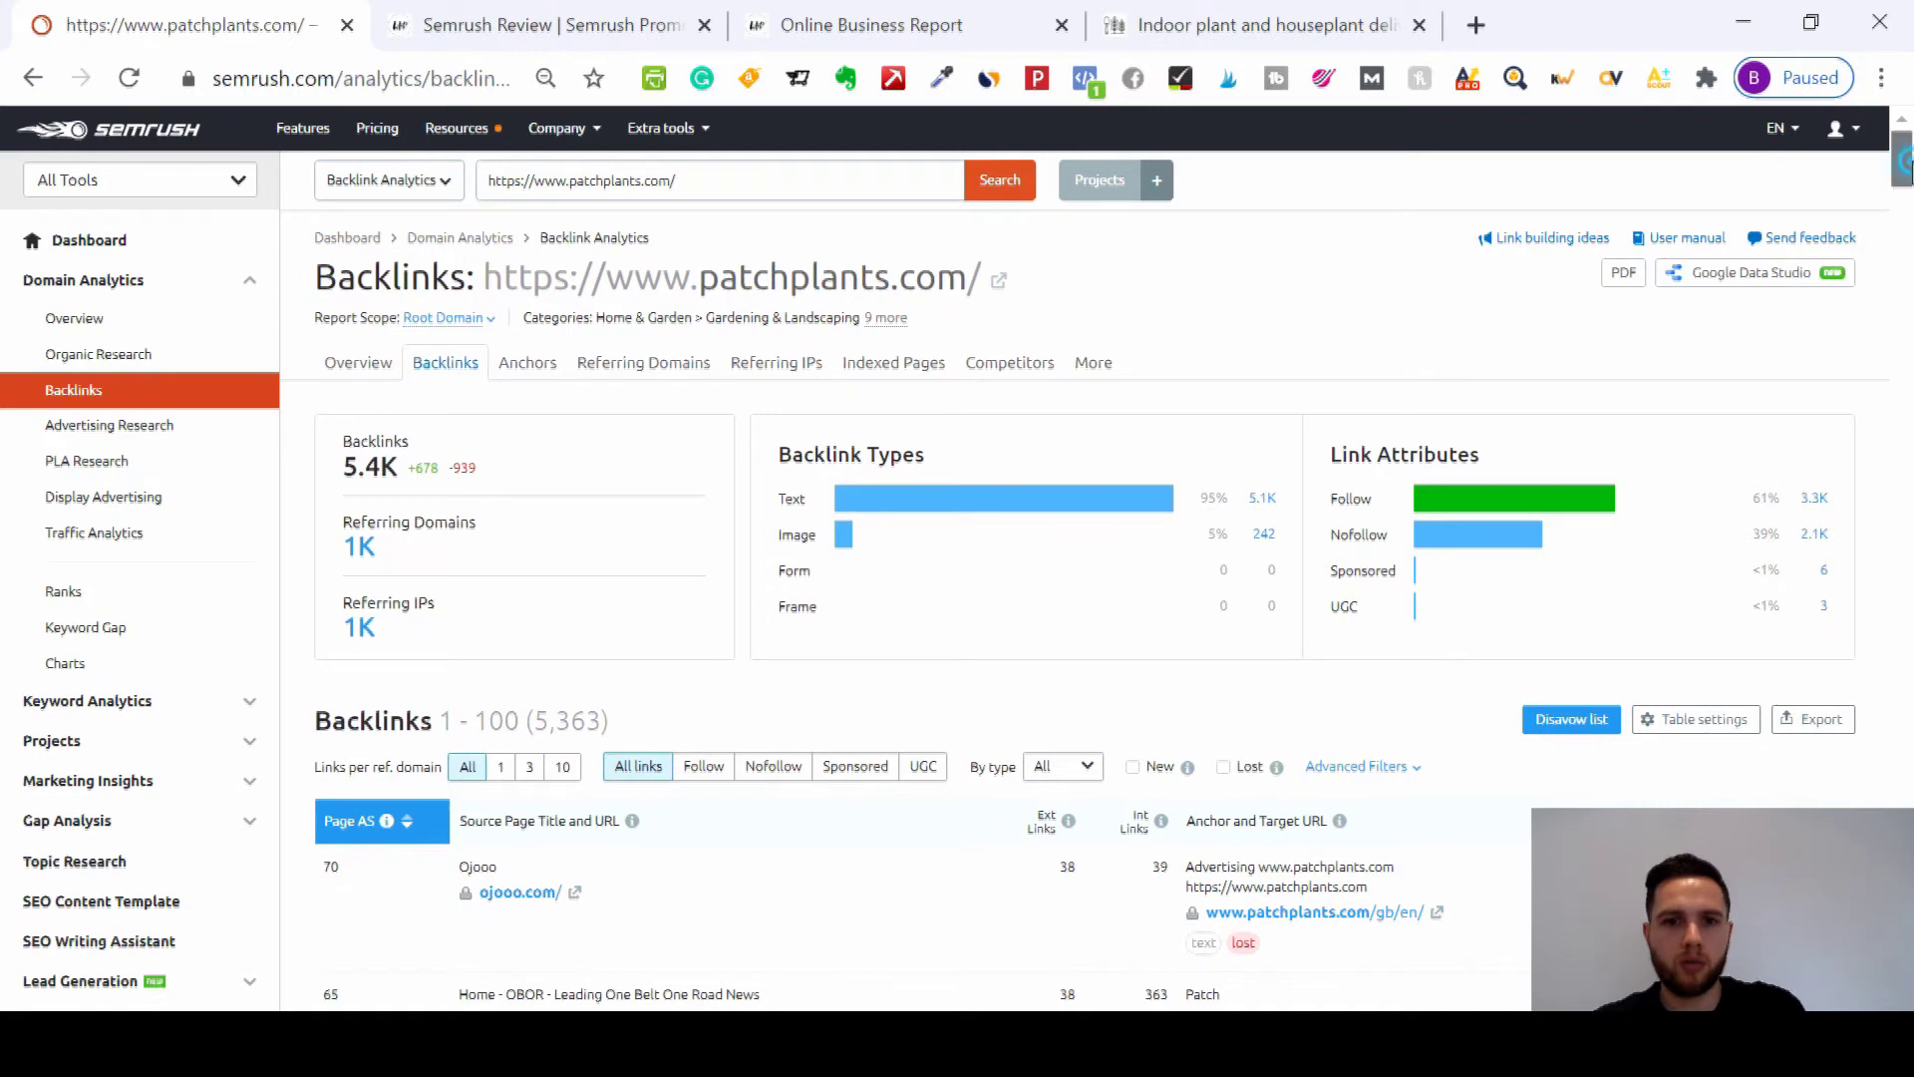
scroll(511, 493, "down", 5)
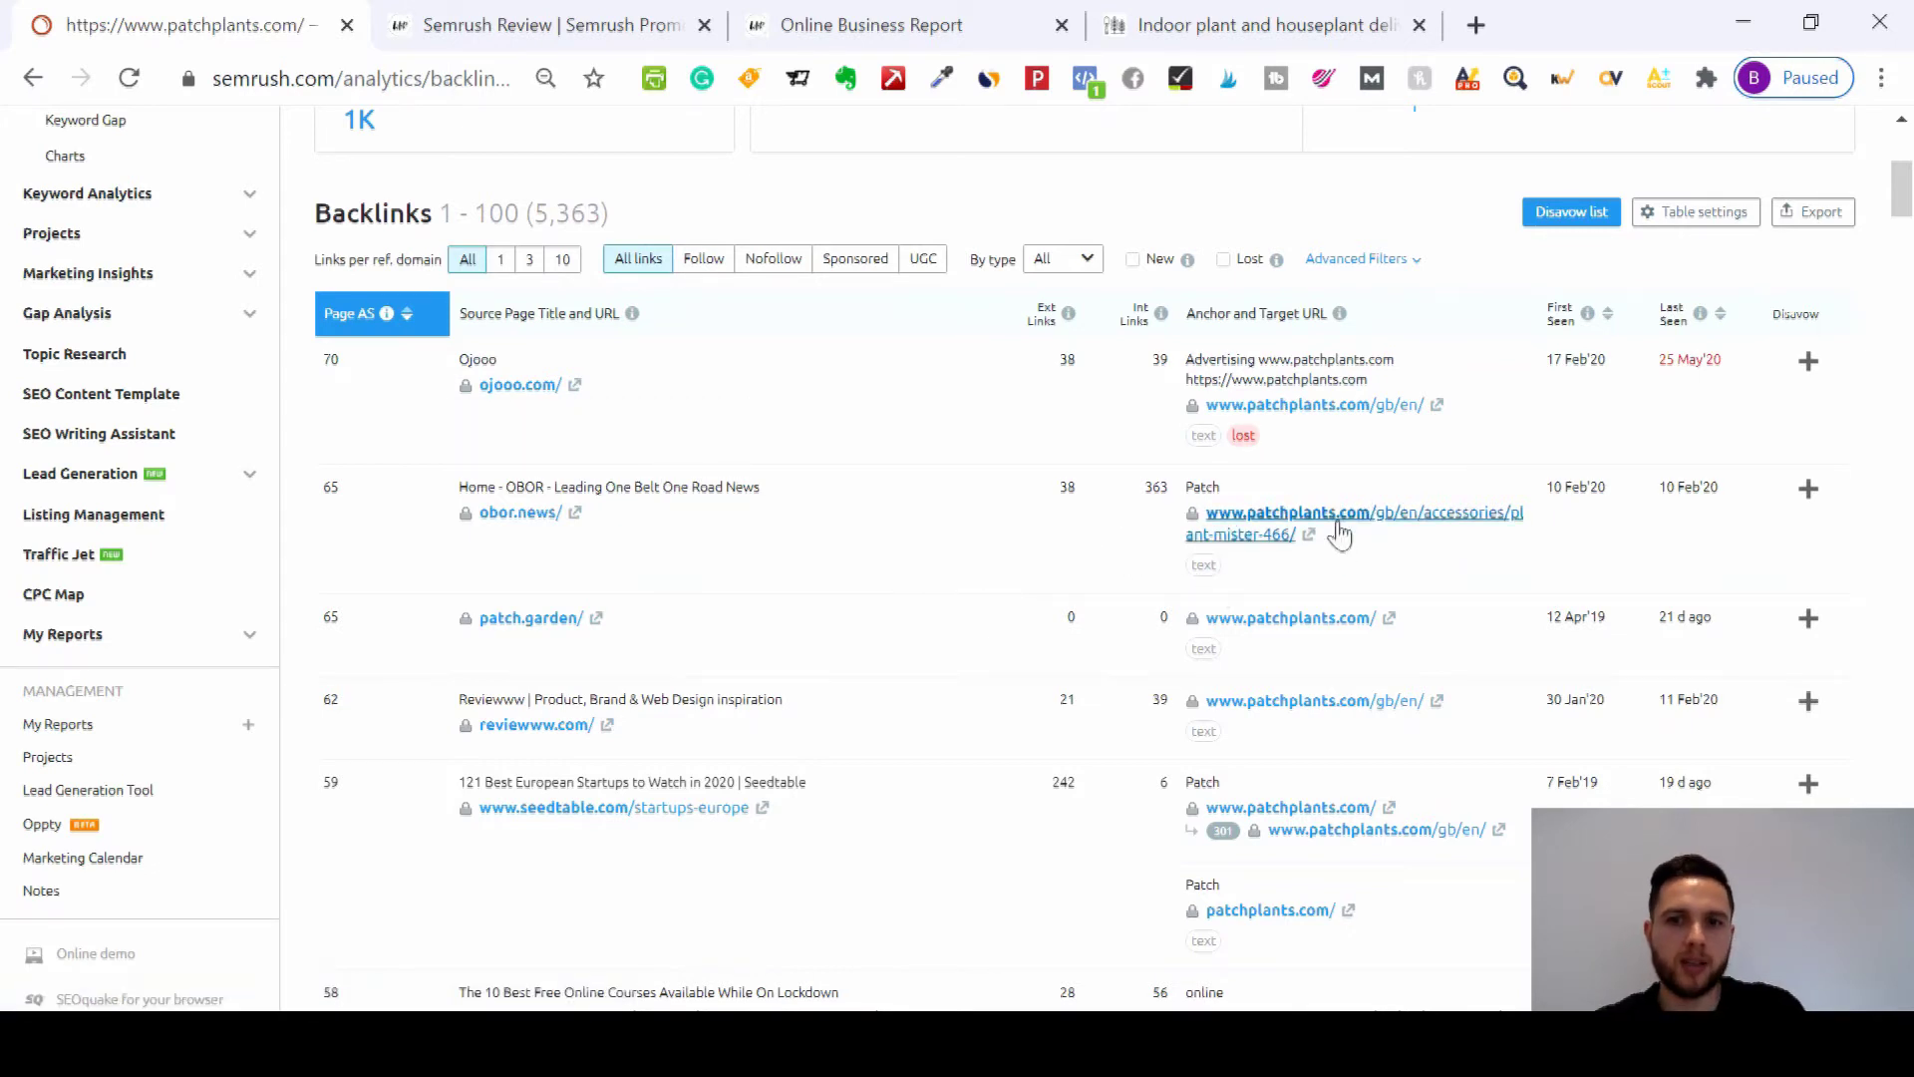
Step: Check the plant mister target page and the obor.news source page of the same backlink, closing each, and look further down the list
left_click(1308, 534)
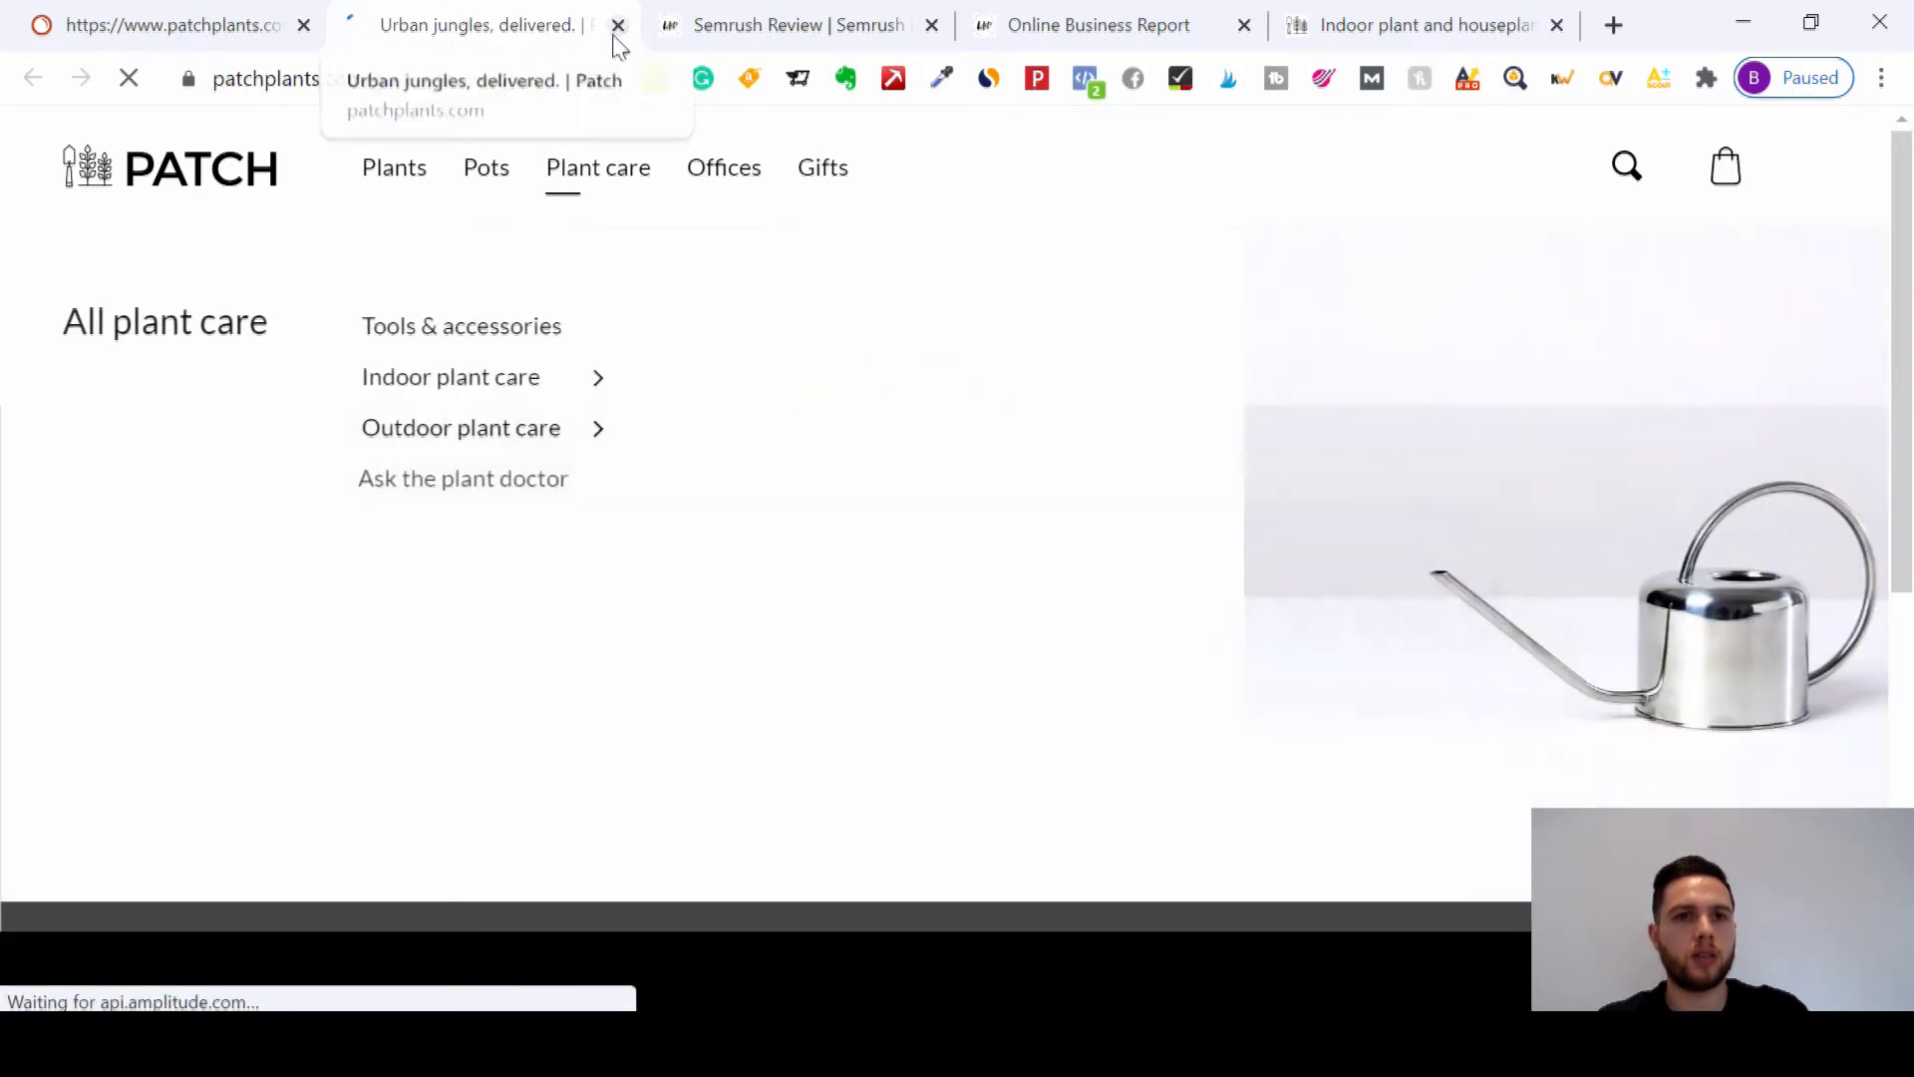
left_click(617, 27)
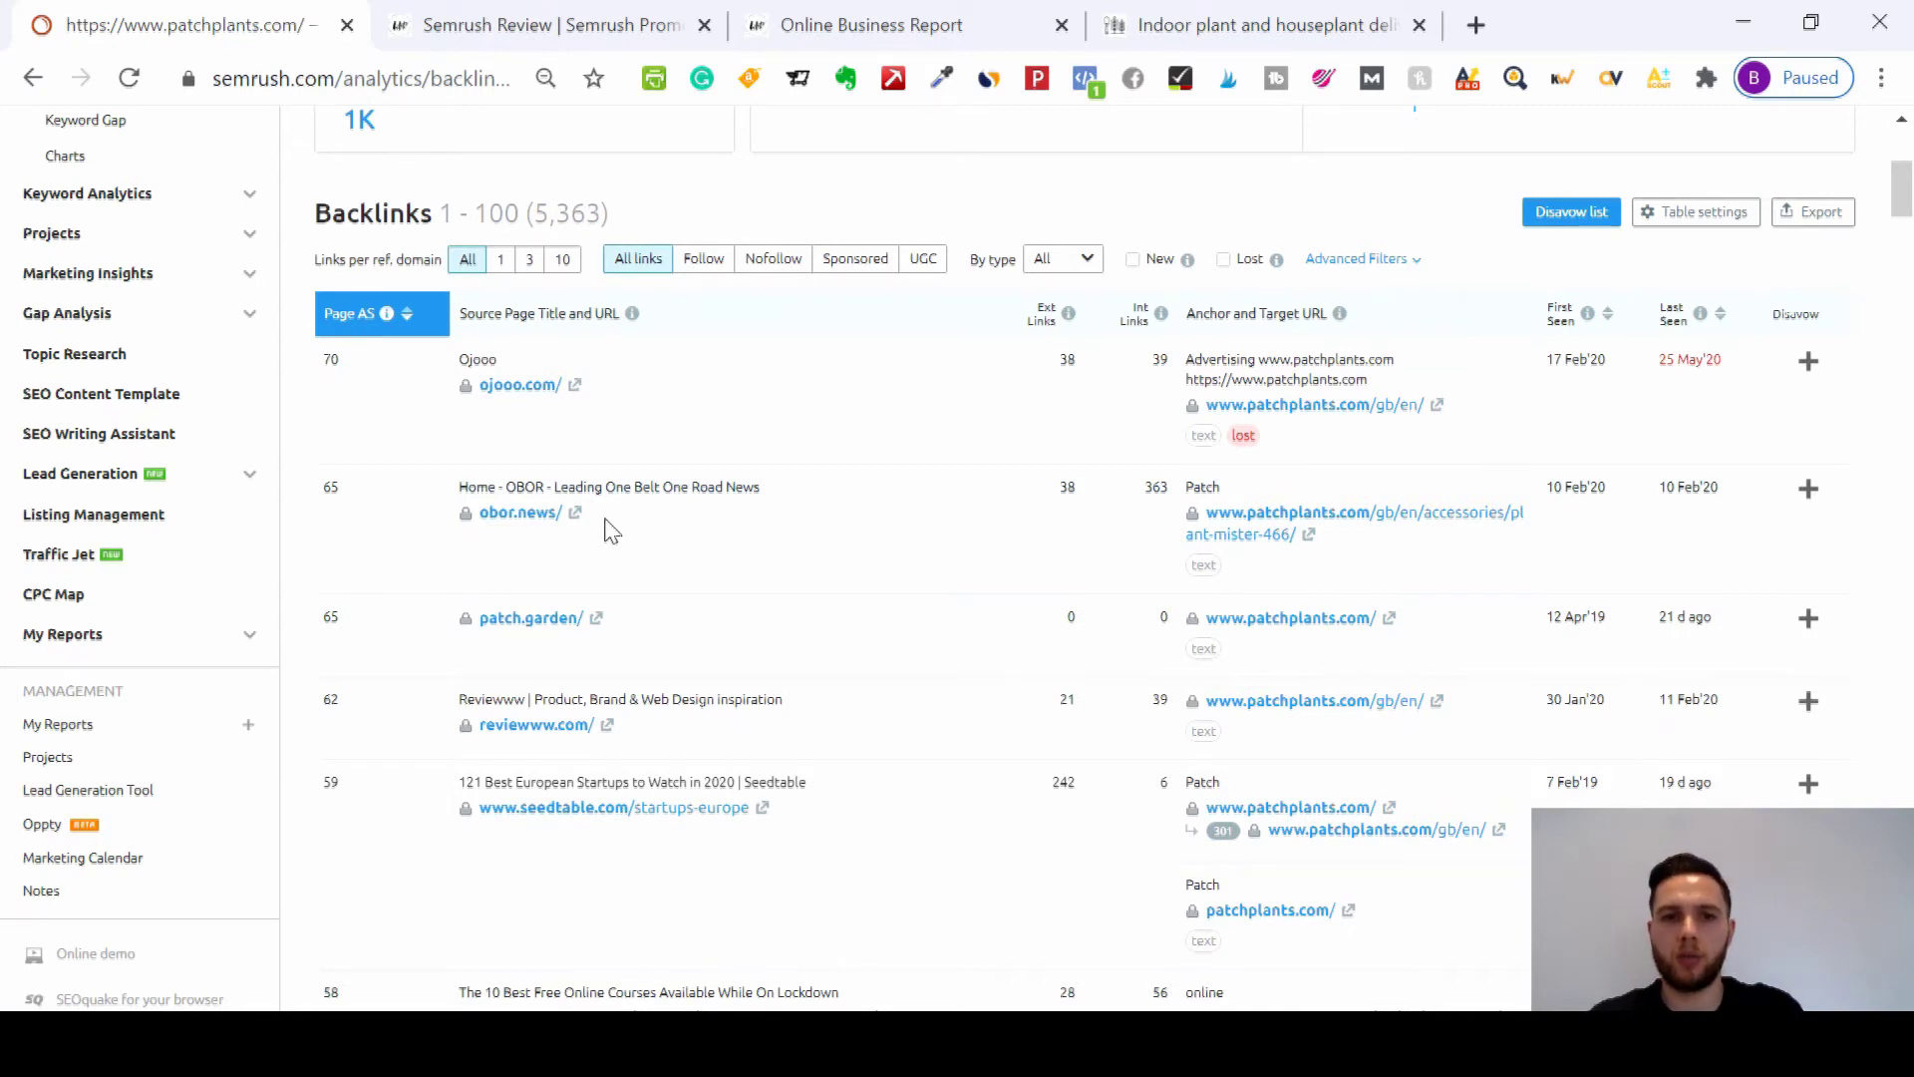
left_click(574, 513)
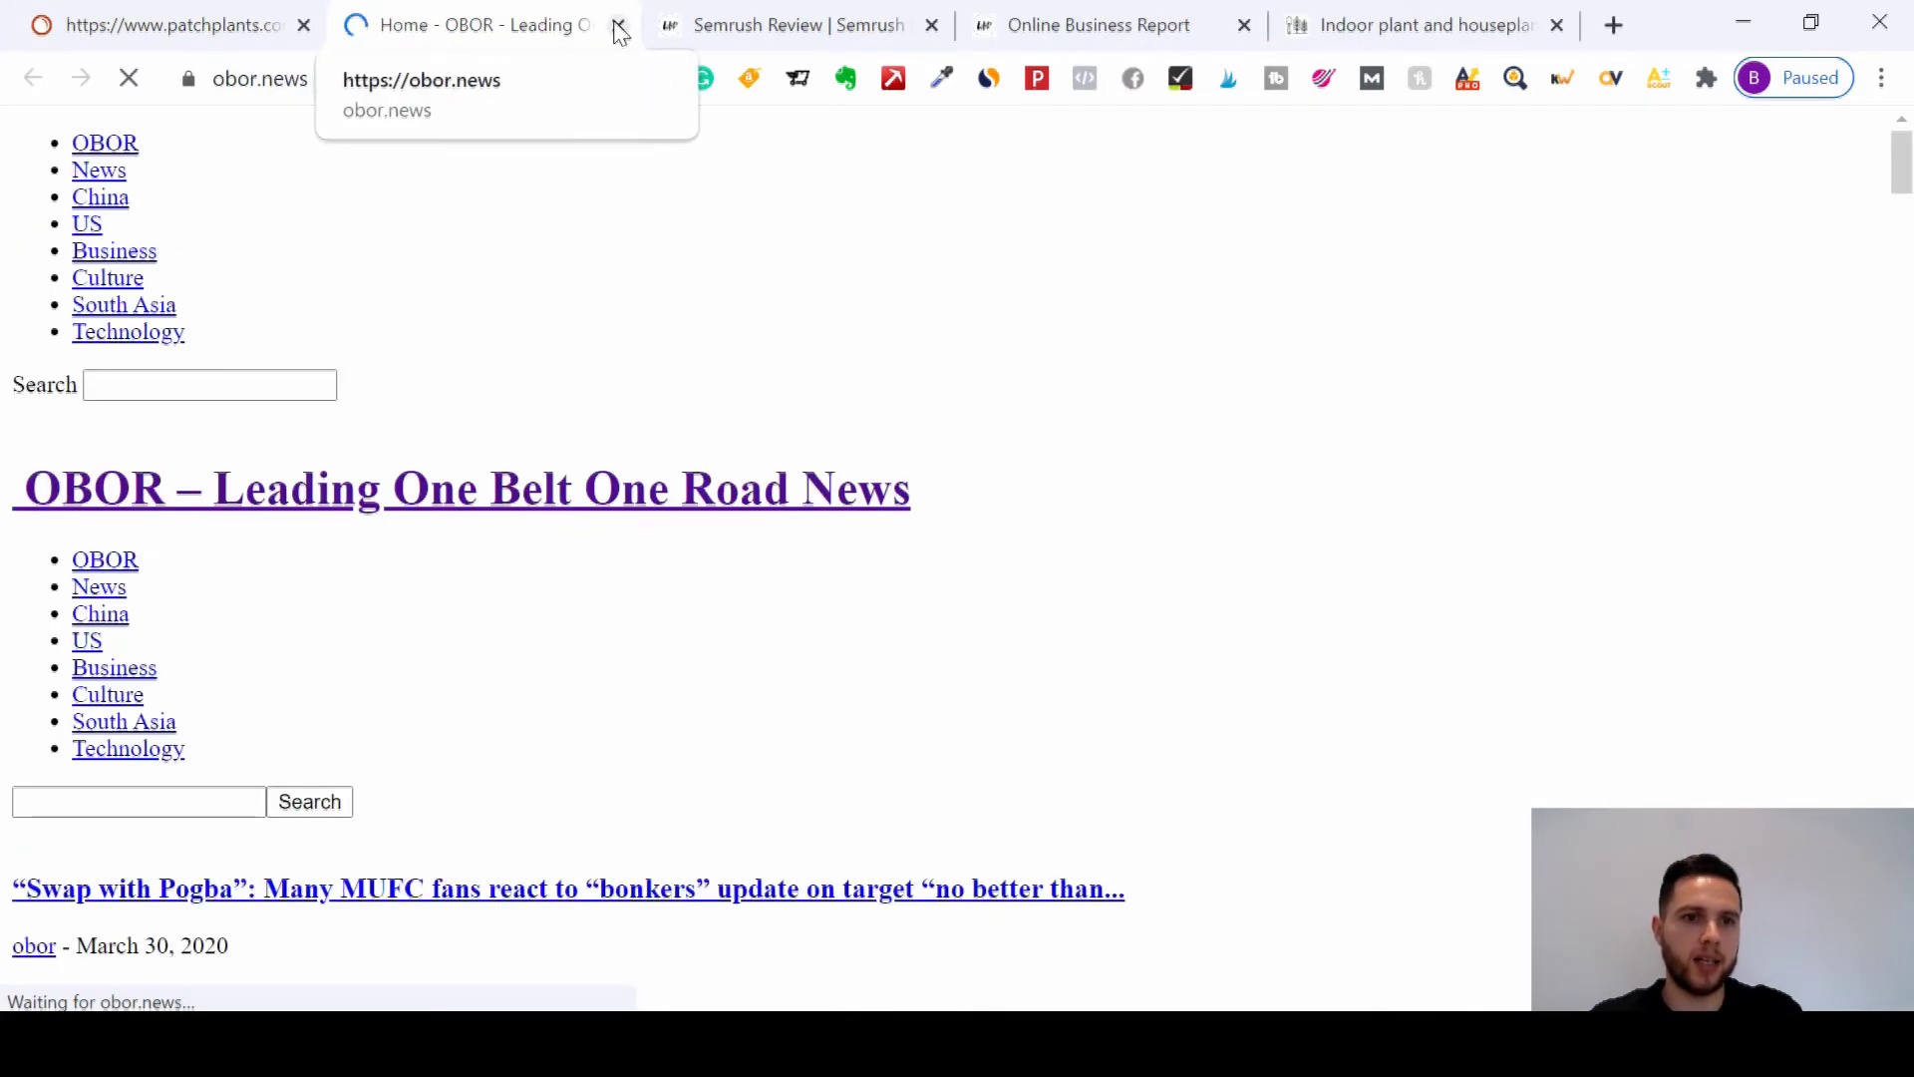
left_click(619, 27)
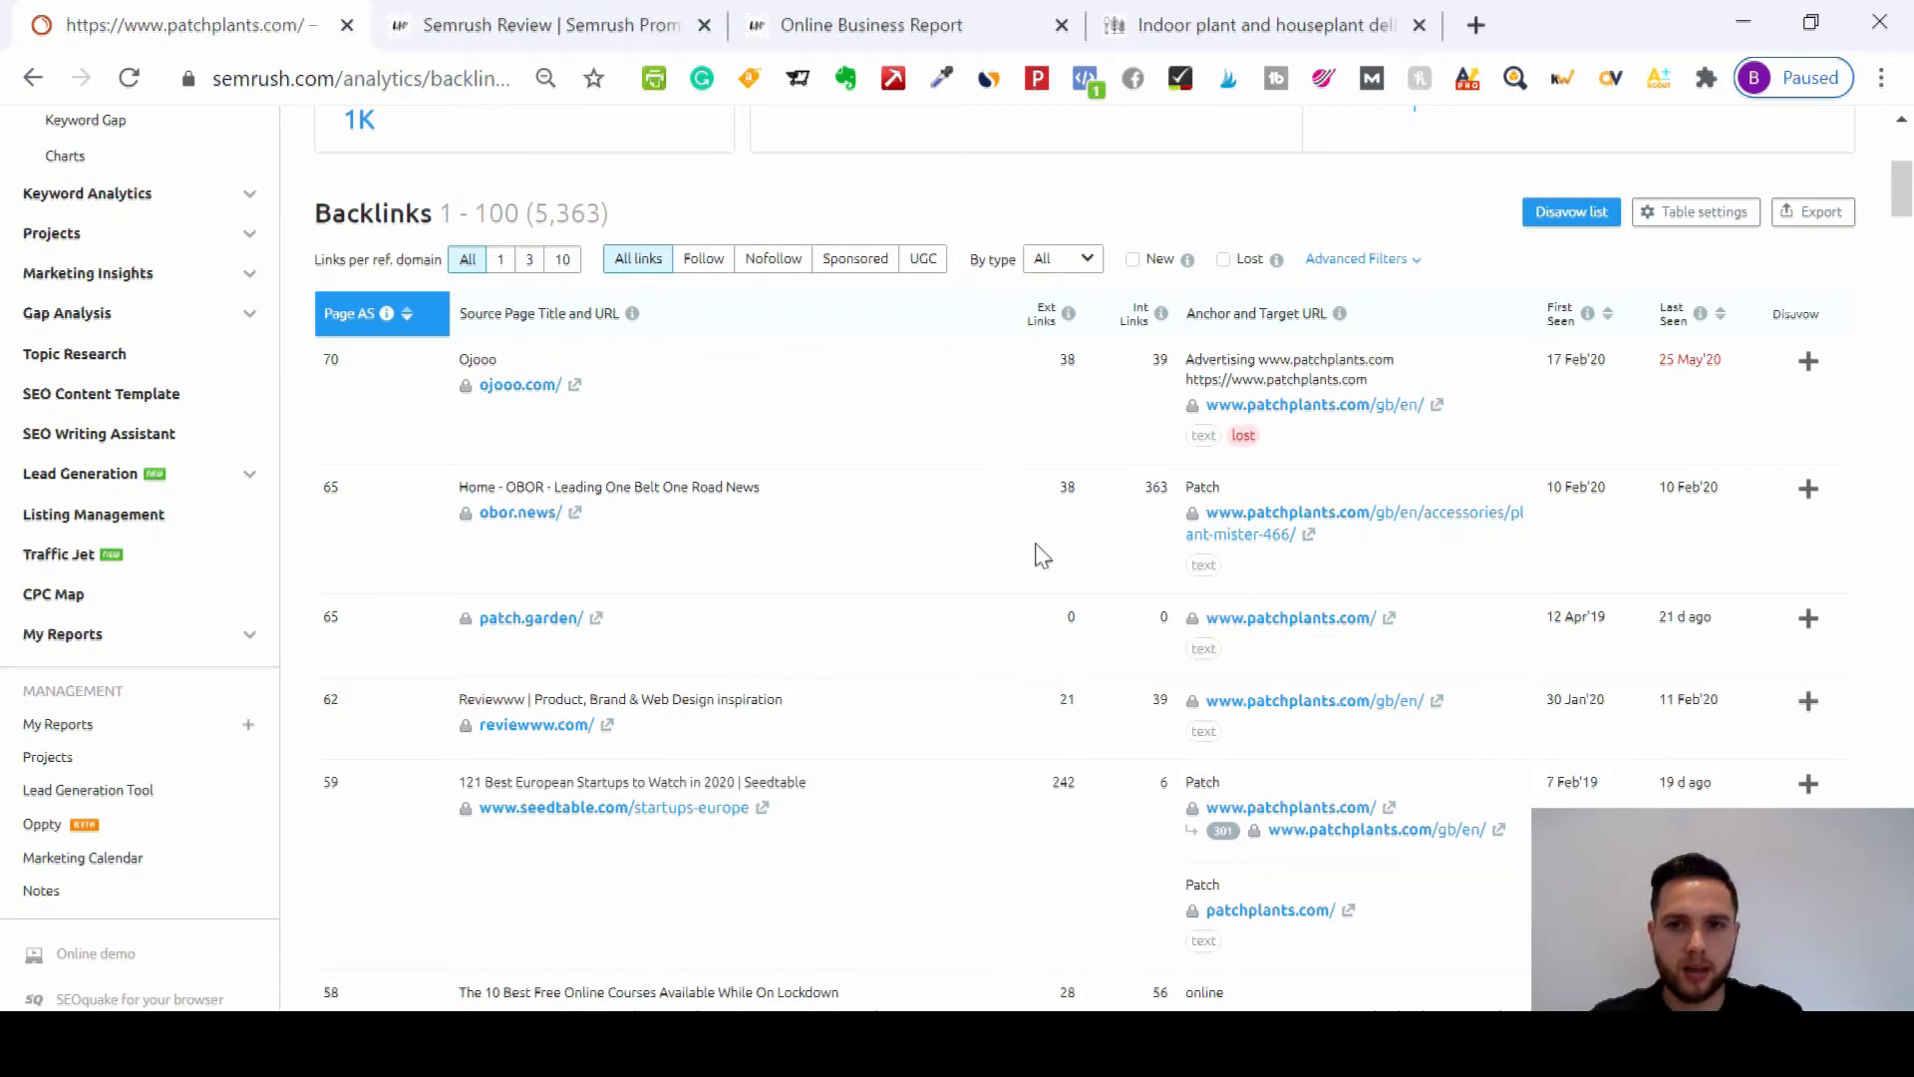
left_click_drag(1909, 209, 1909, 249)
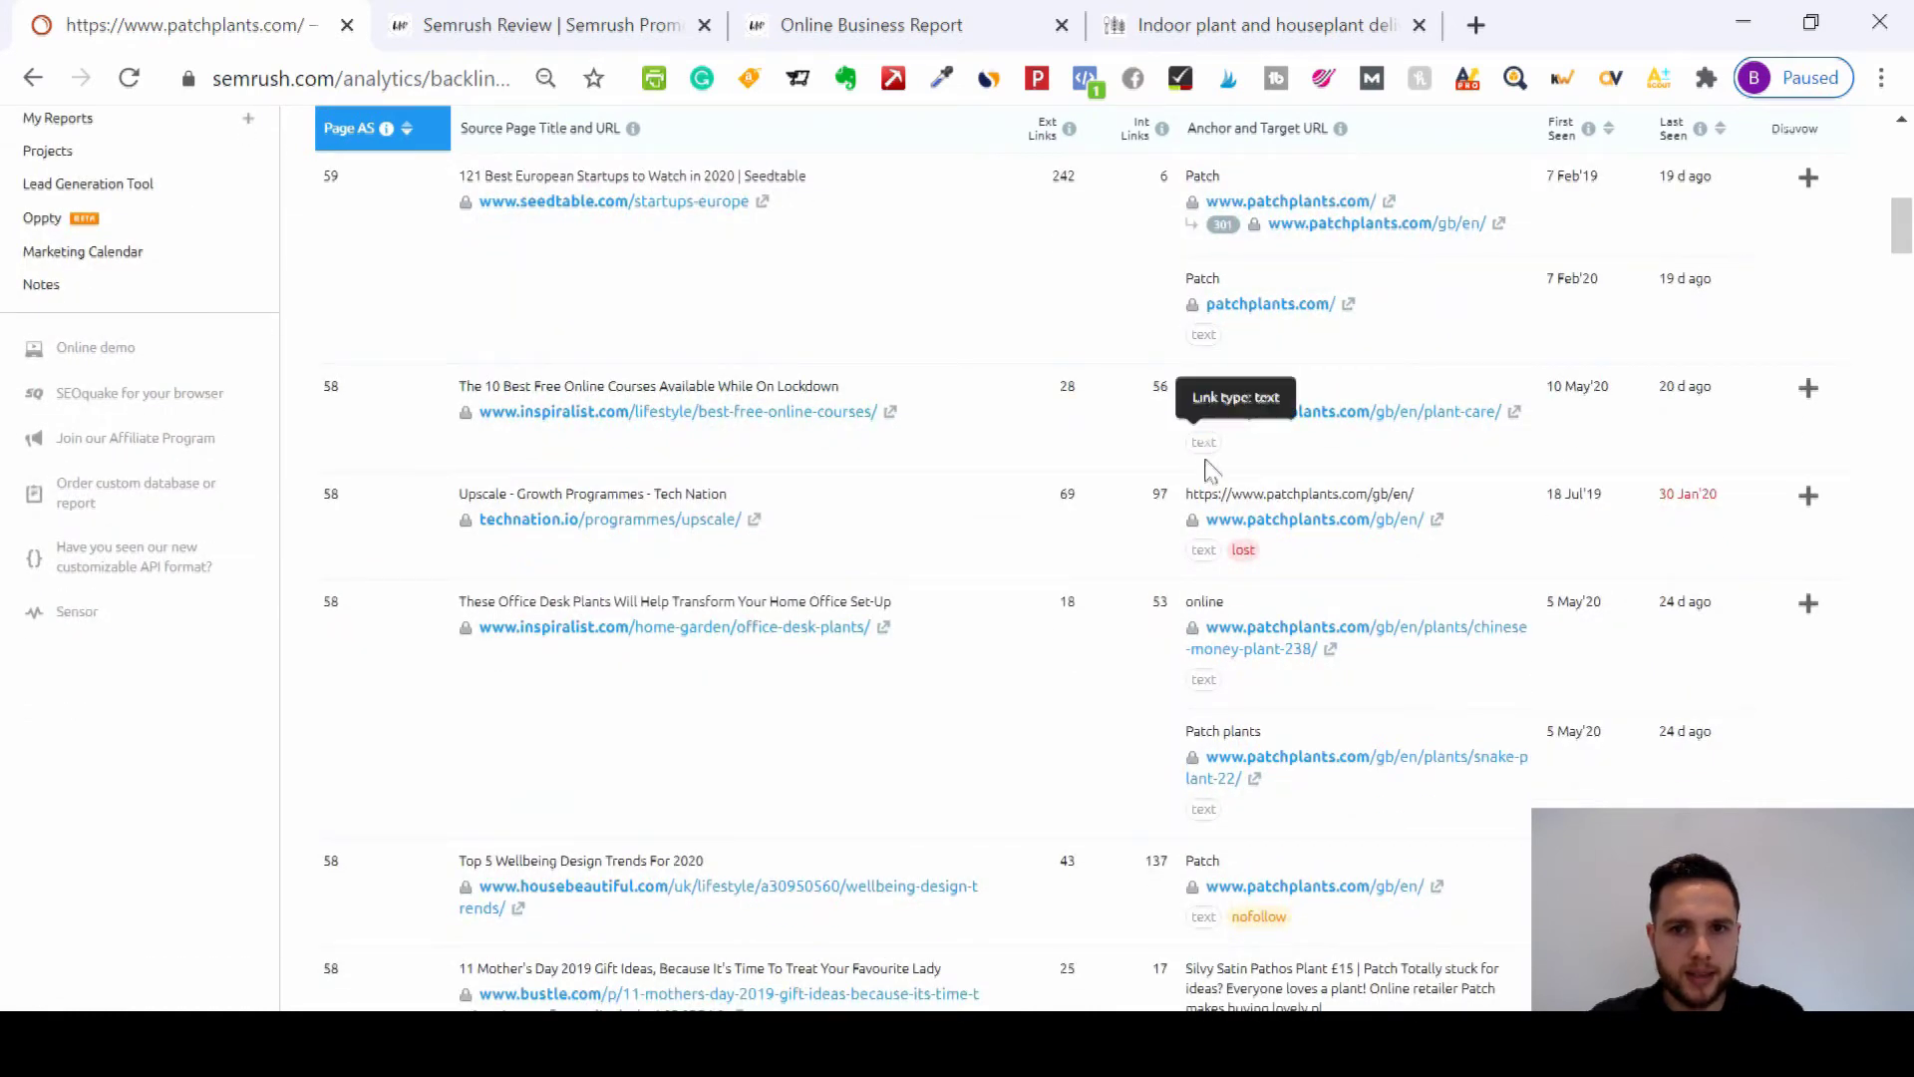
Step: Examine the URL and "Patch plants" anchors in the backlinks list, along with the source pages further down
left_click_drag(1241, 496, 1433, 493)
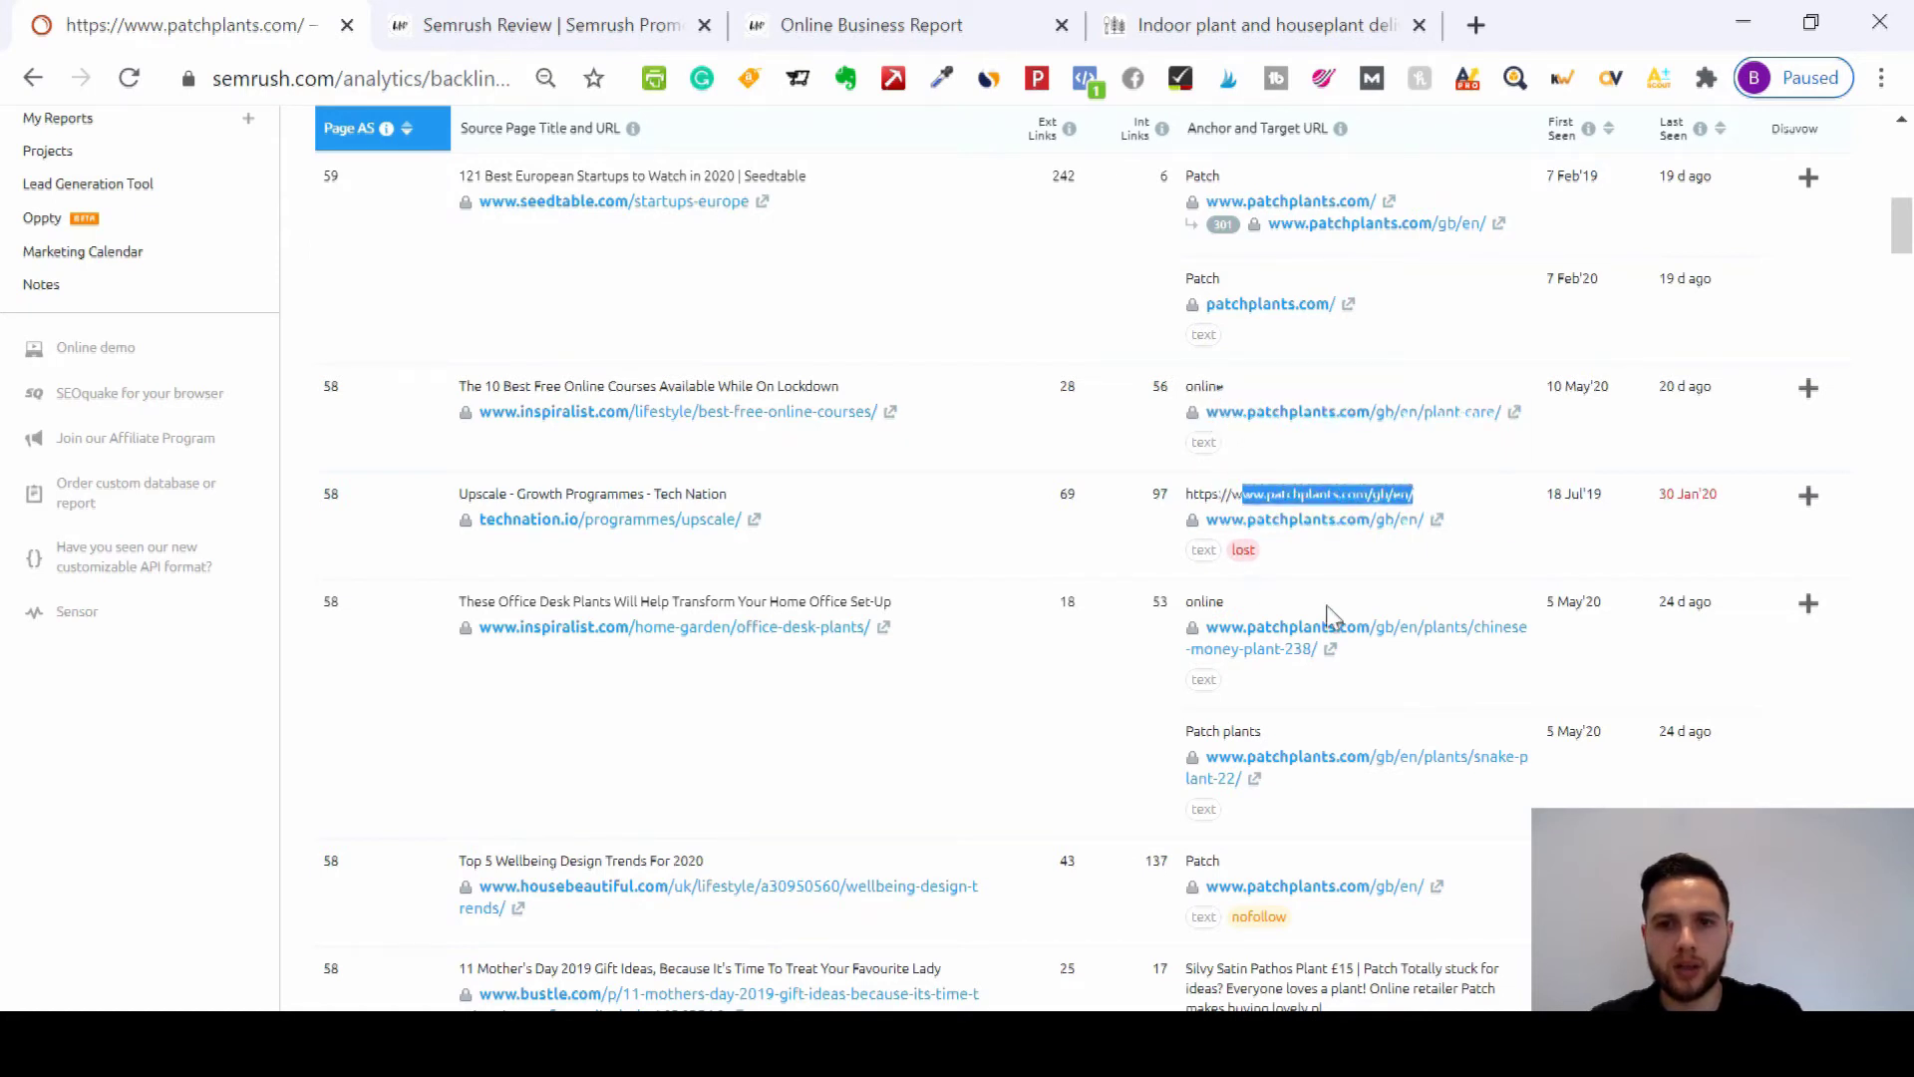
left_click_drag(1288, 733, 1181, 740)
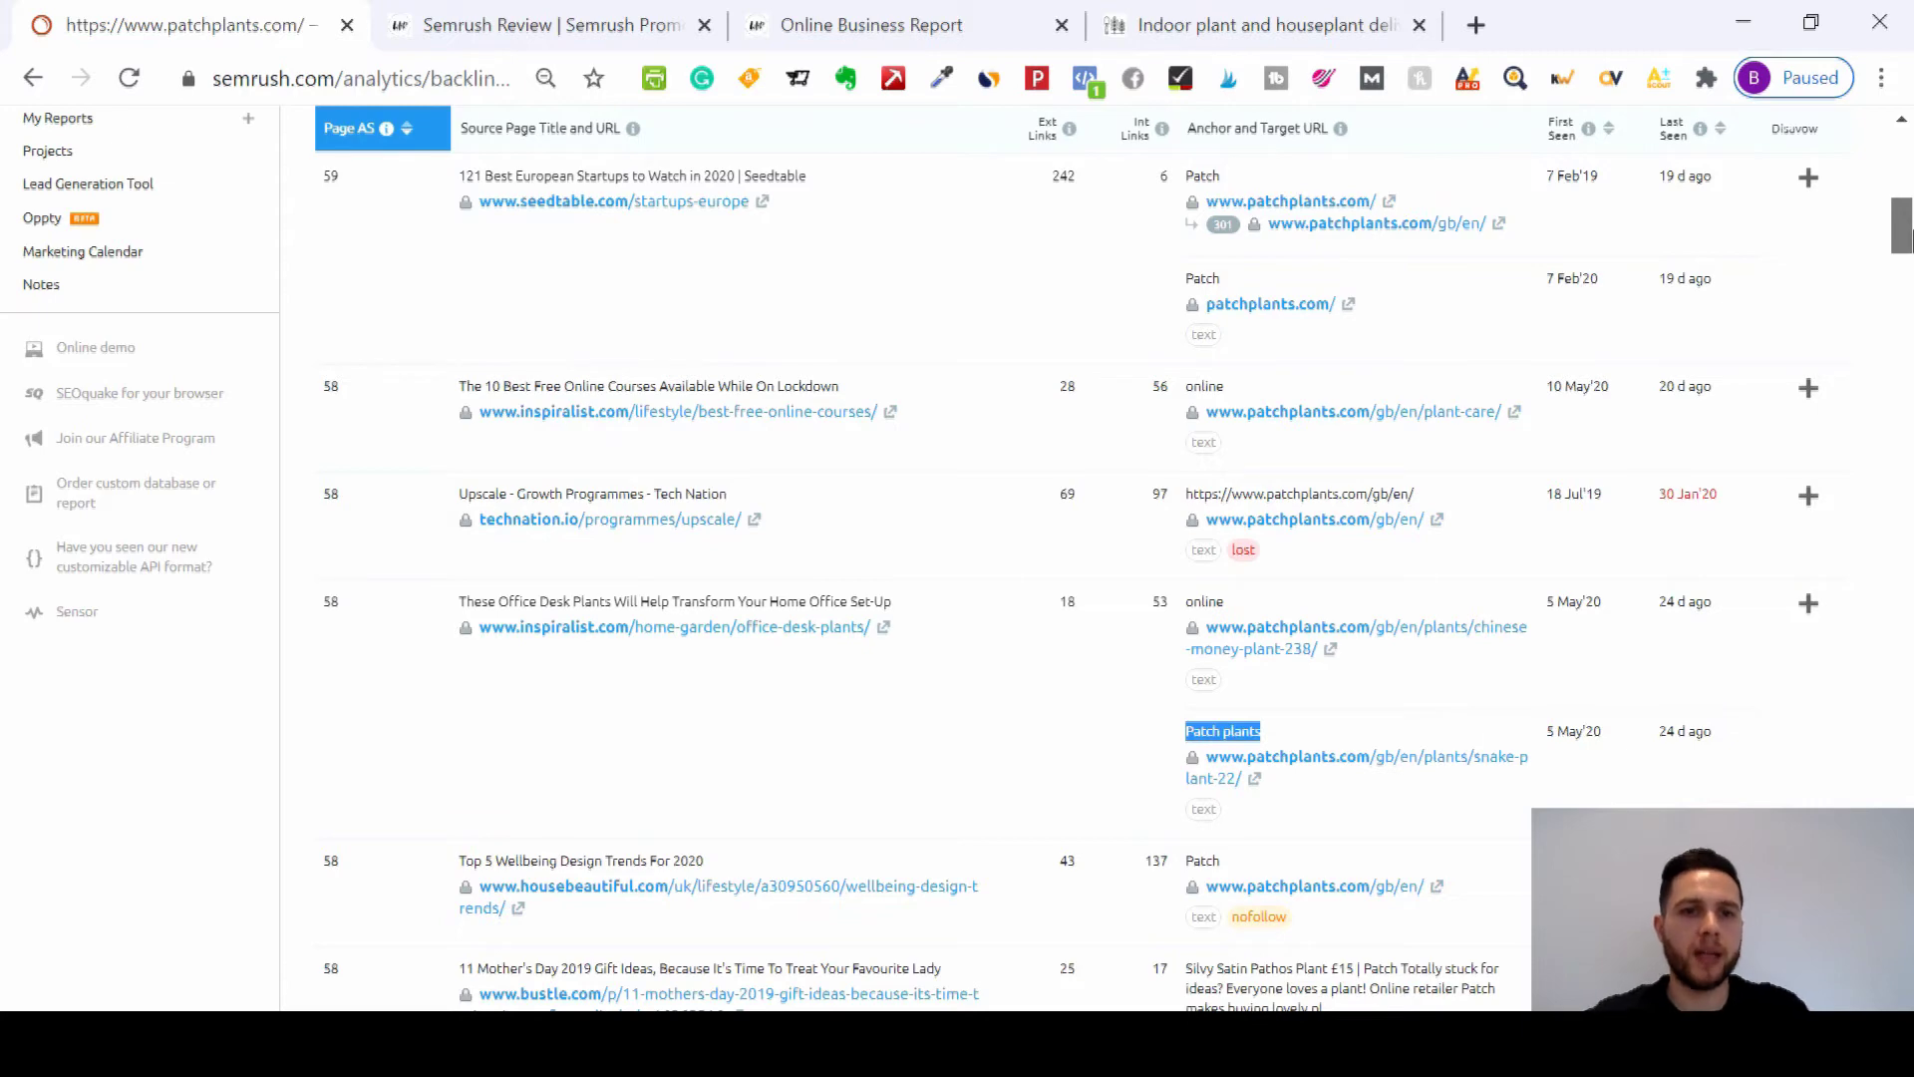
left_click_drag(1904, 227, 1904, 262)
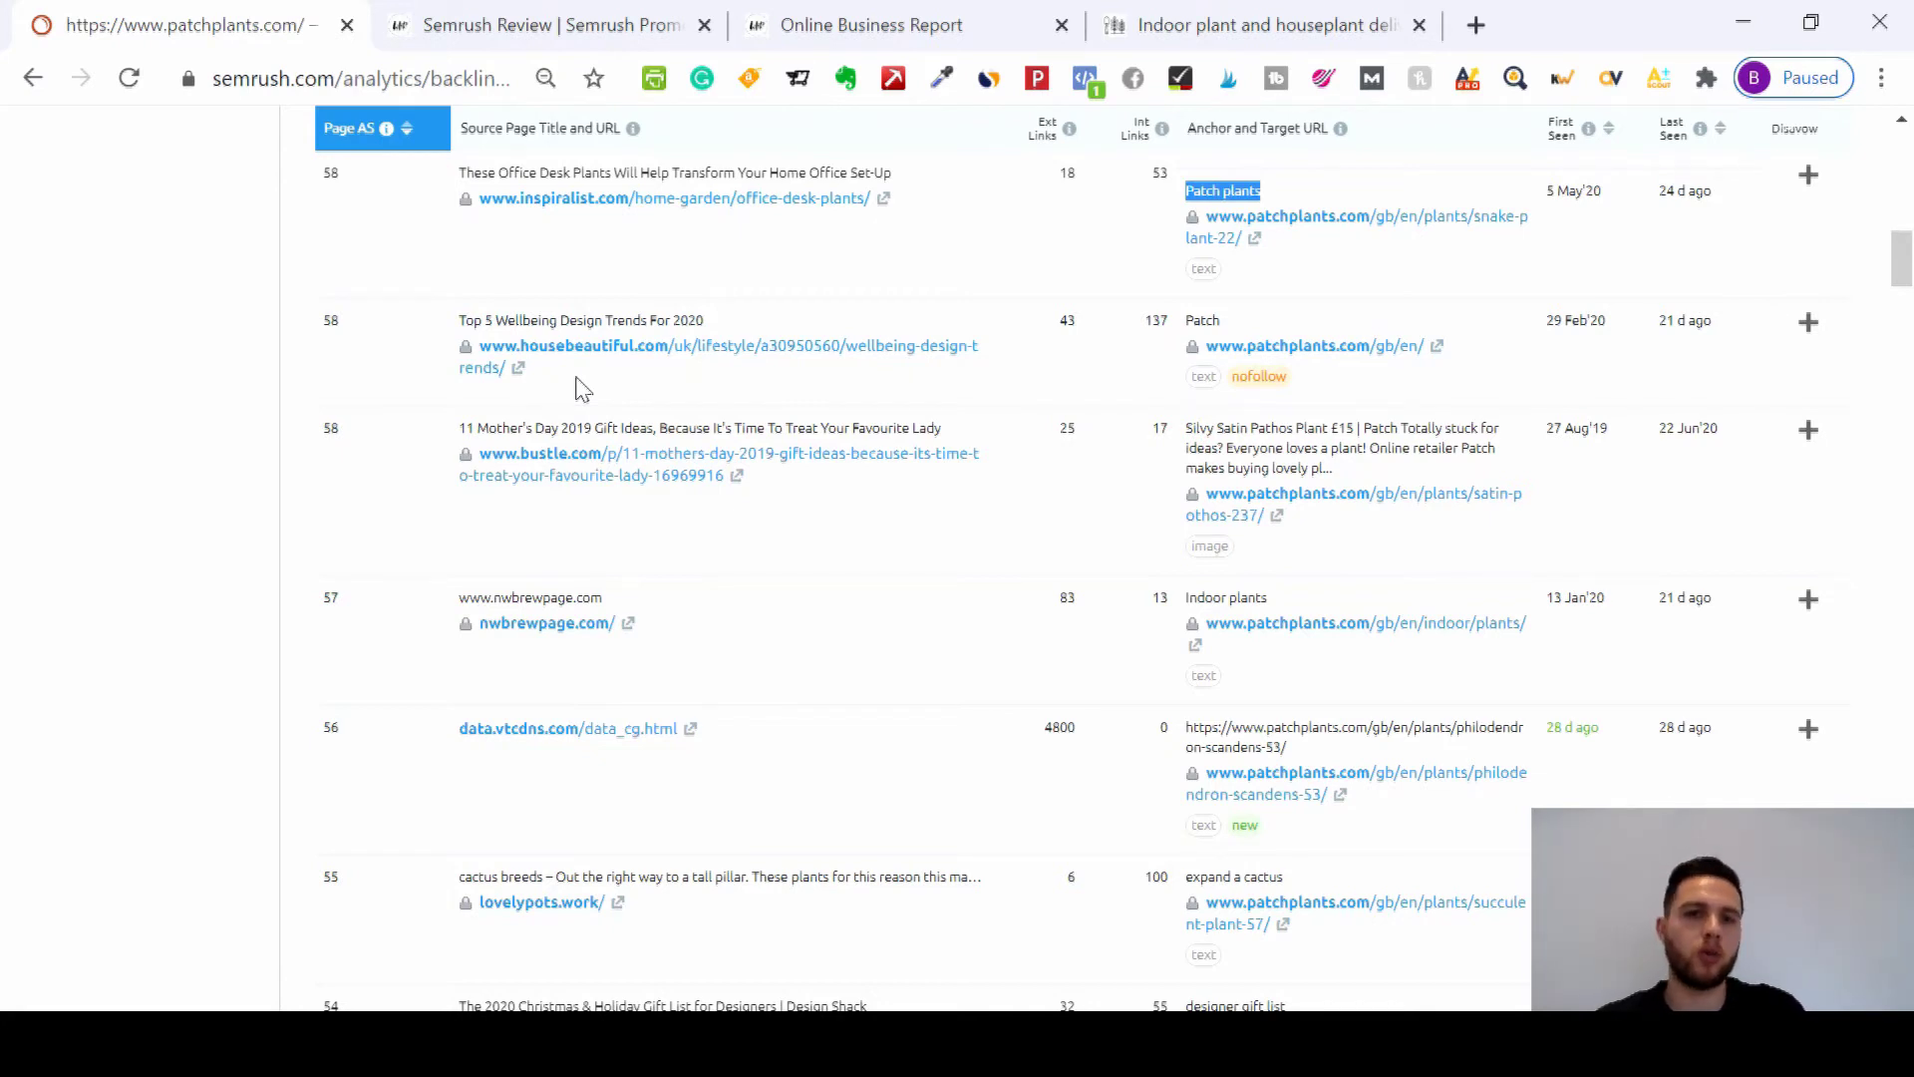
left_click_drag(1901, 257, 1904, 10)
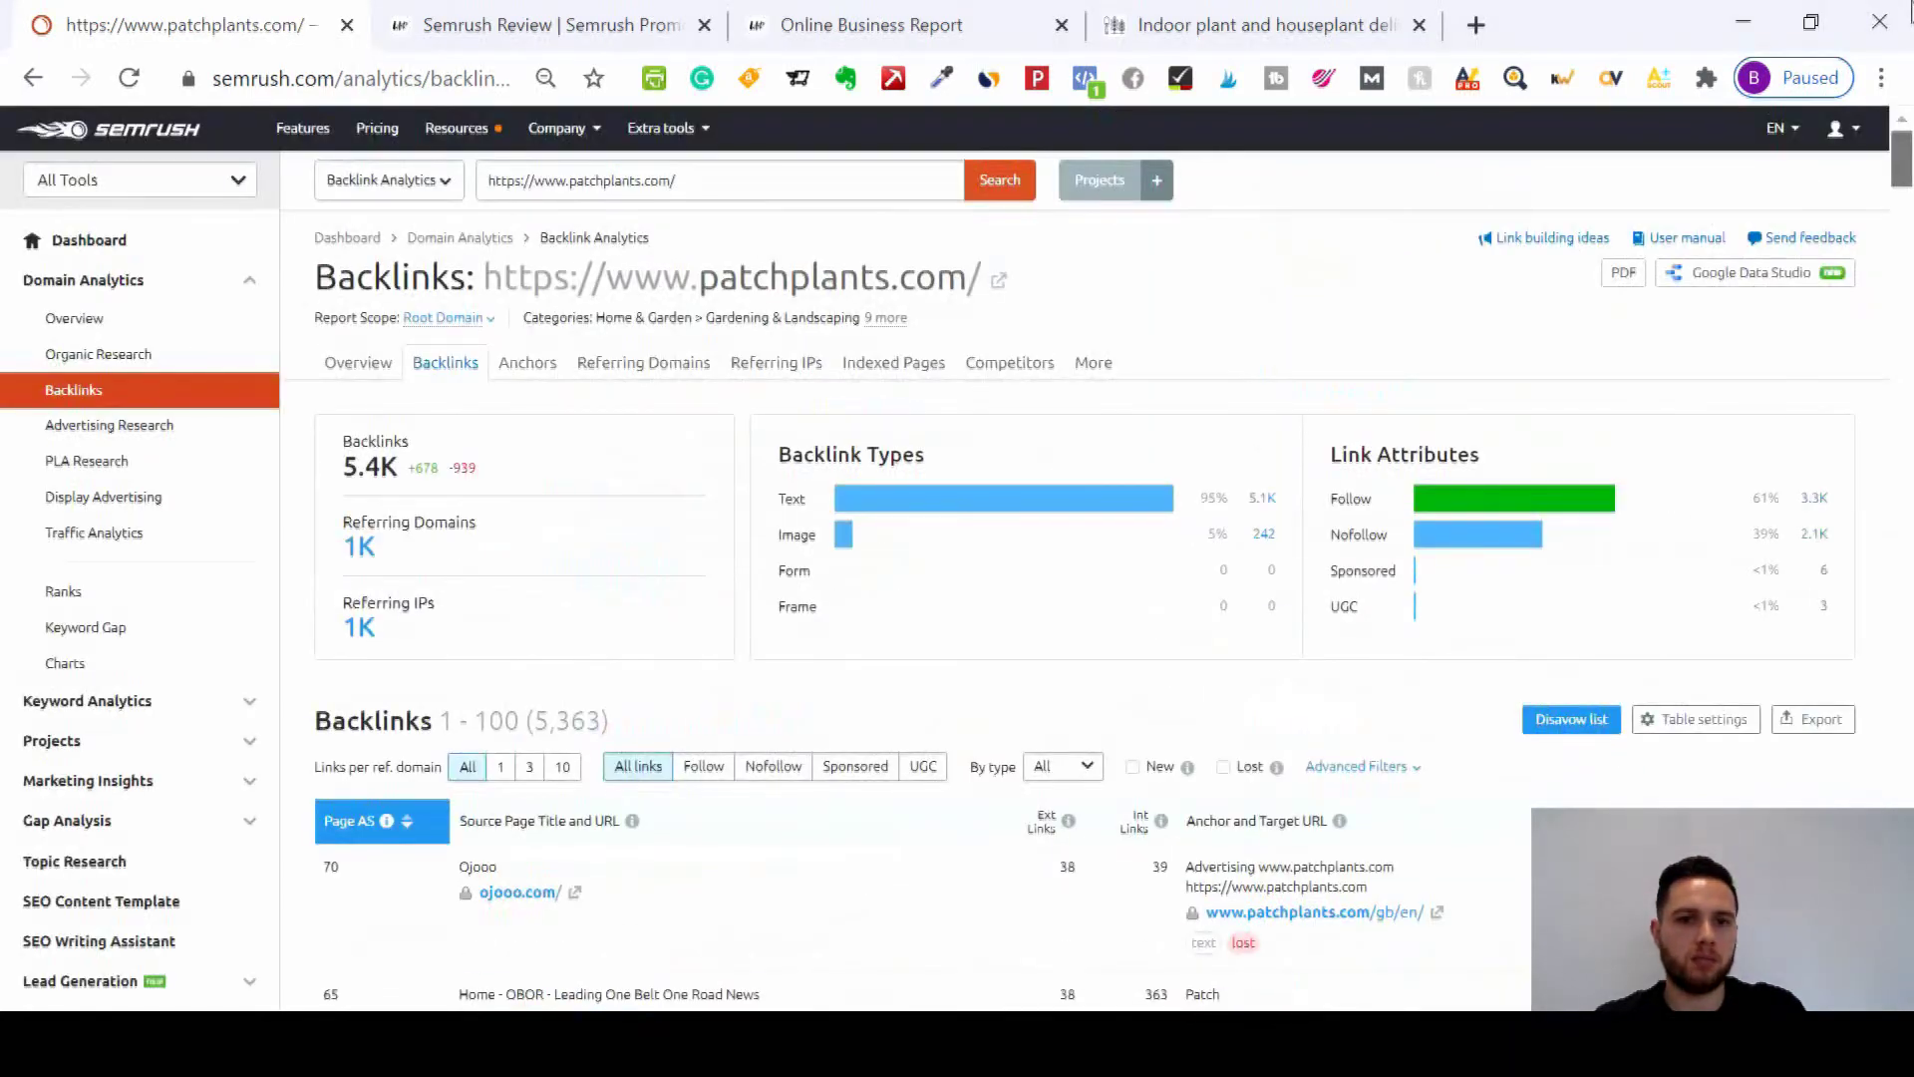
mouse_move(1904, 128)
left_mouse_down()
mouse_move(1902, 169)
mouse_move(1902, 127)
left_mouse_up()
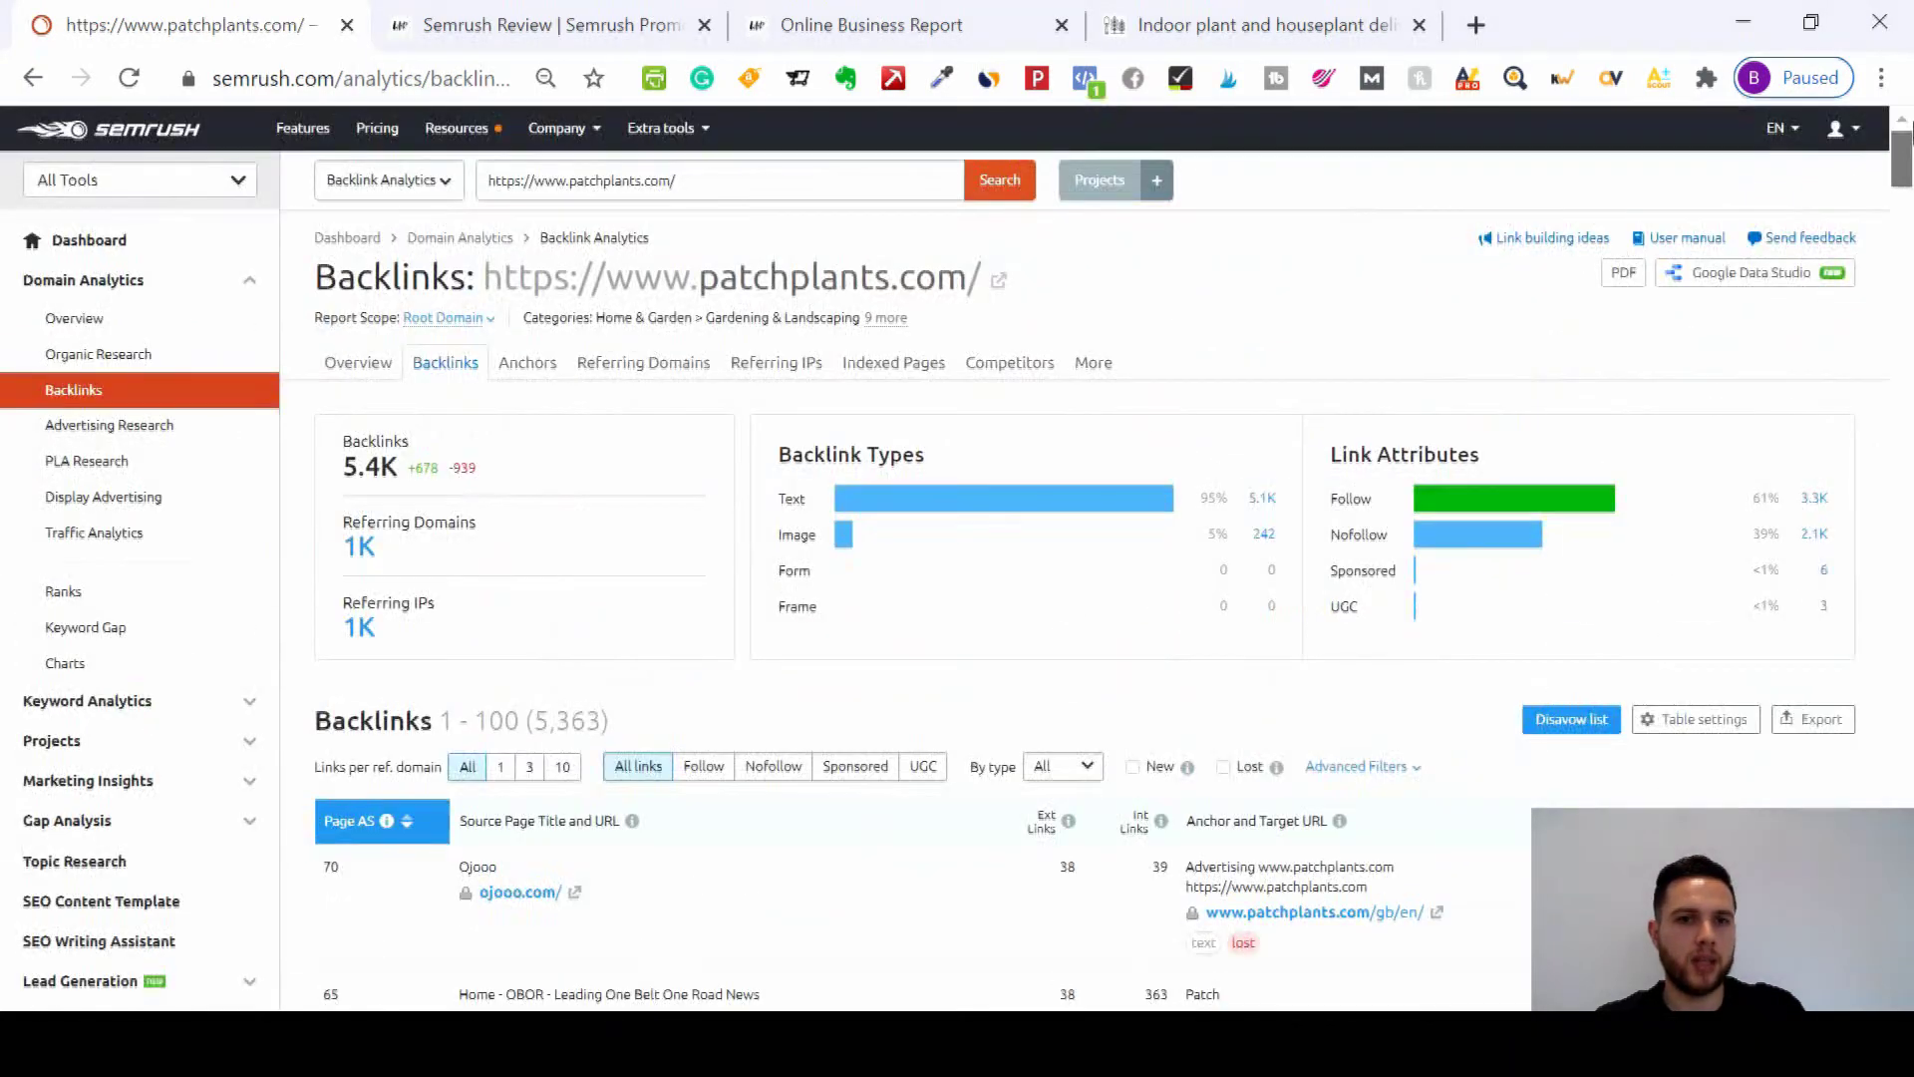
Step: Open the Anchors report for patchplants.com and review the top anchor terms and the anchor text list
left_click(534, 377)
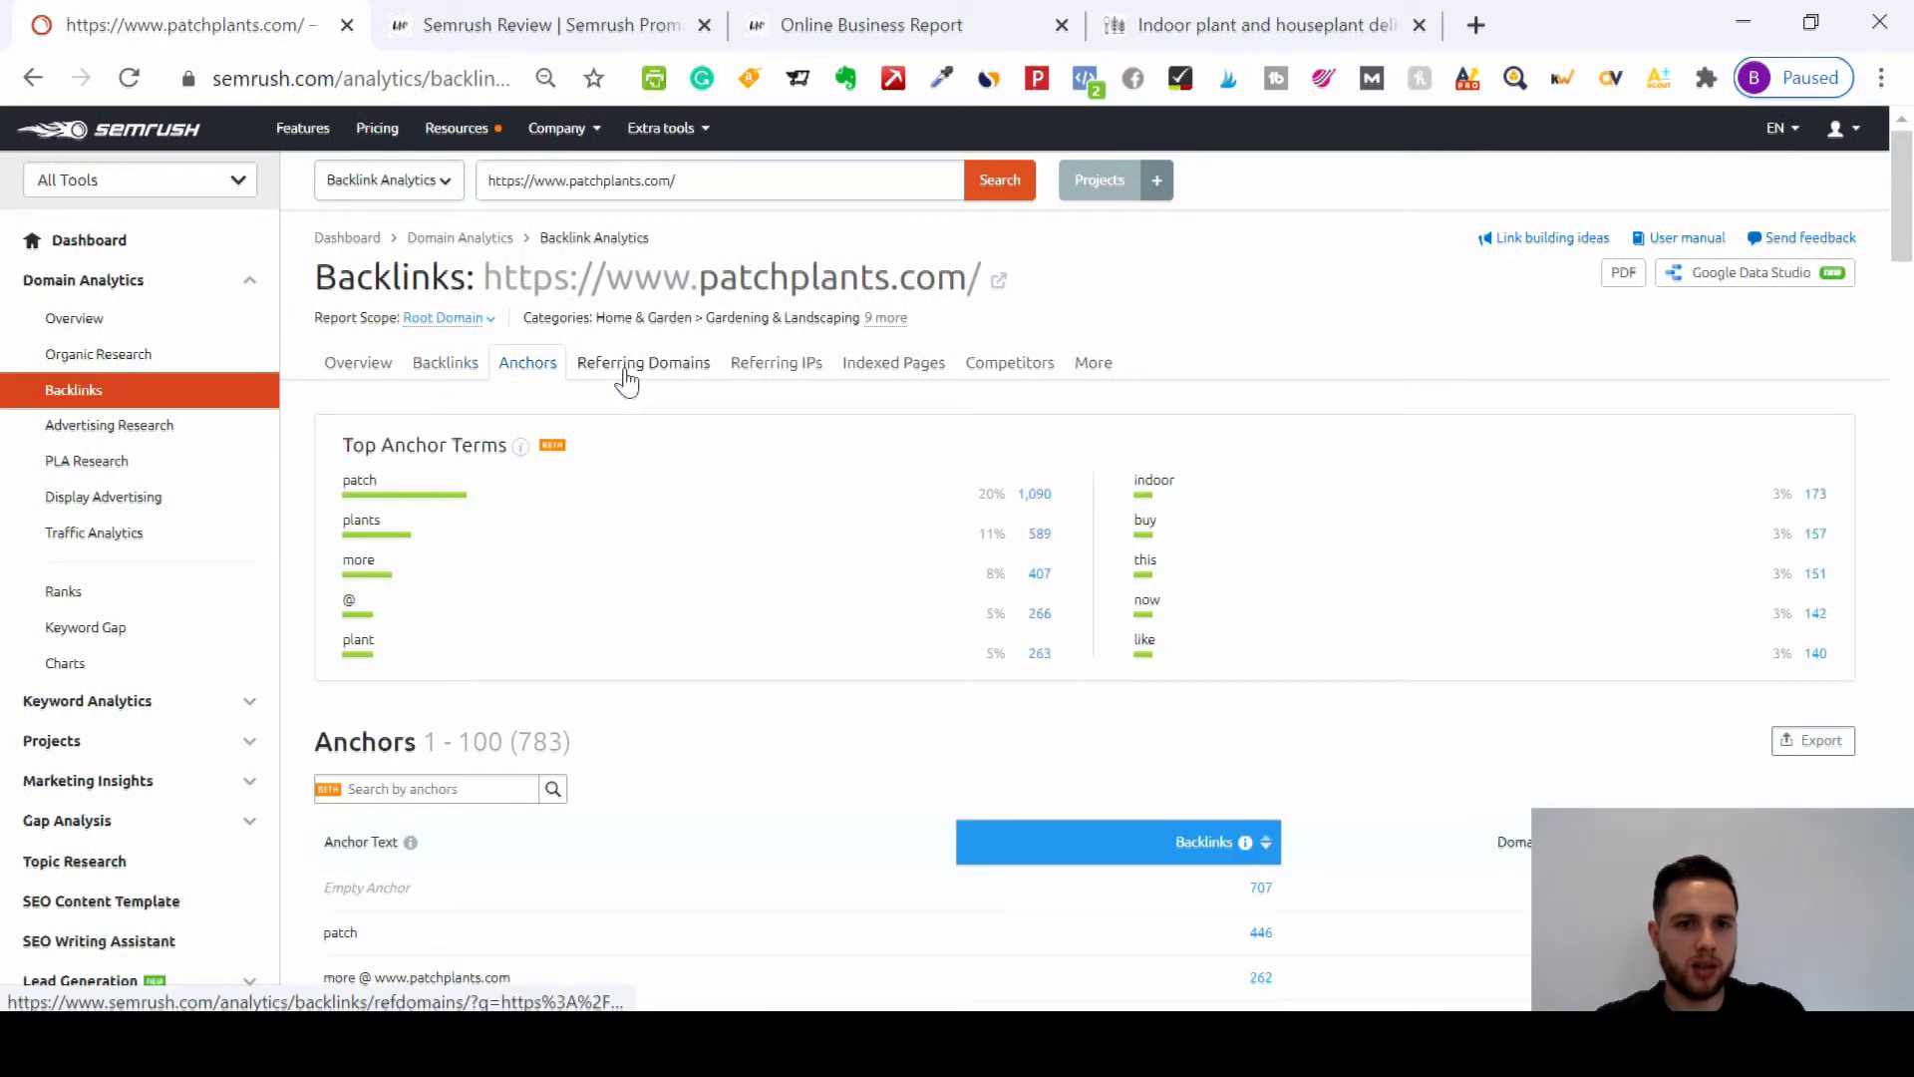
left_click_drag(1903, 200, 1908, 265)
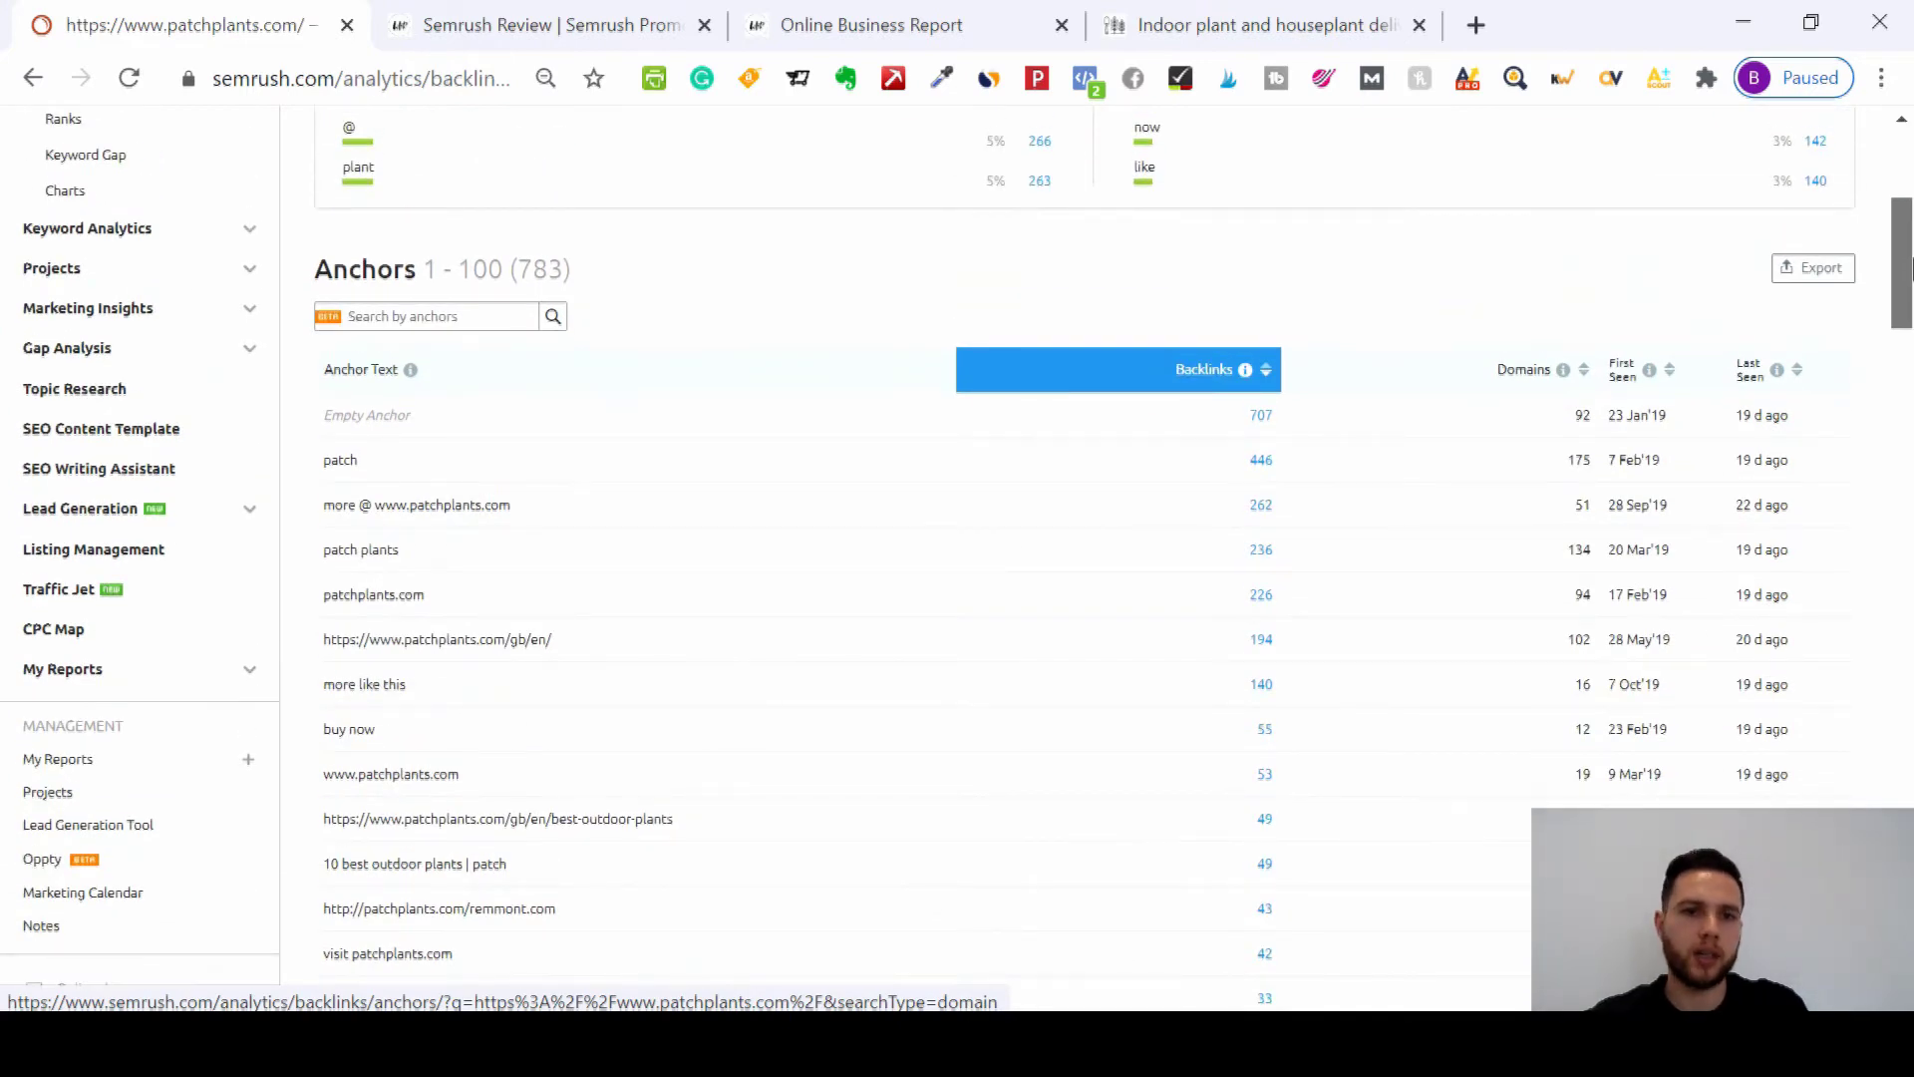
left_click_drag(1907, 266, 1909, 196)
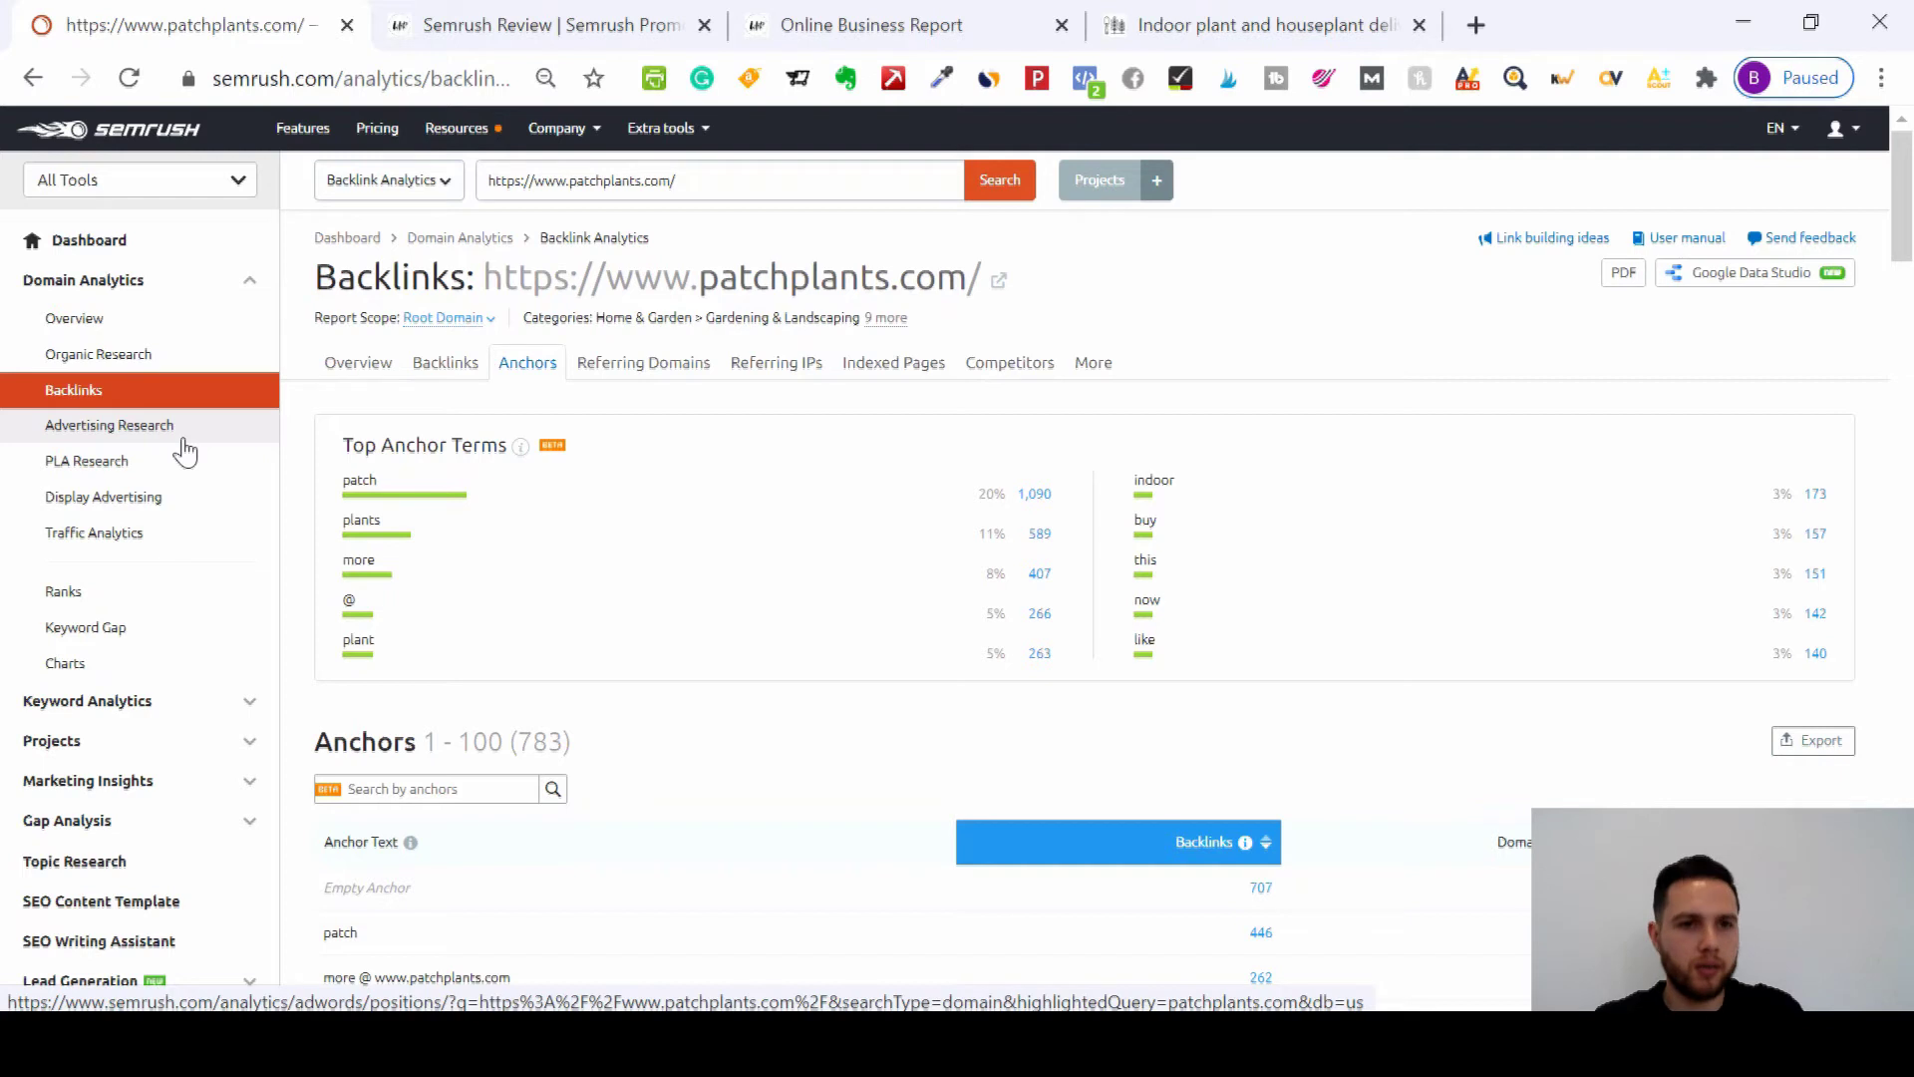
Step: Open Advertising Research for patchplants.com in the United Kingdom database and review the paid keywords, traffic, traffic cost and search trend
left_click(132, 431)
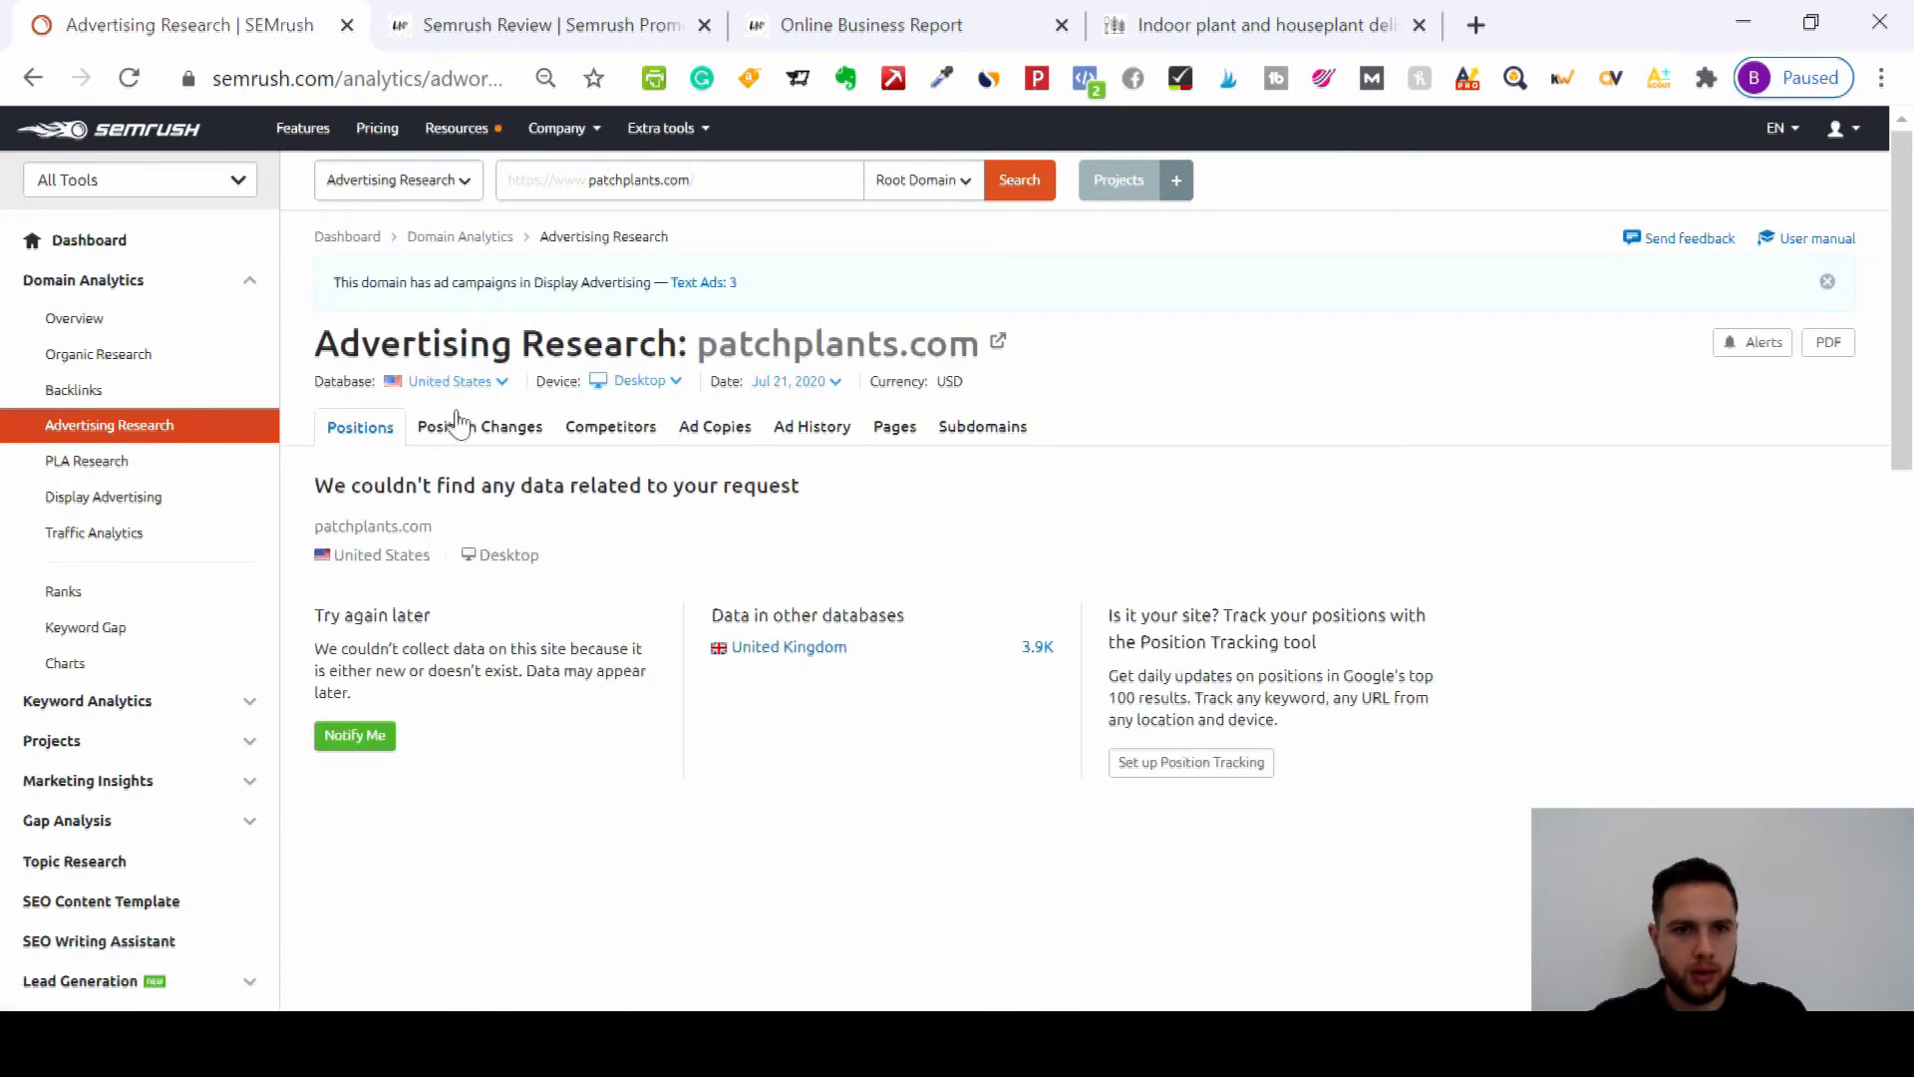
left_click(806, 650)
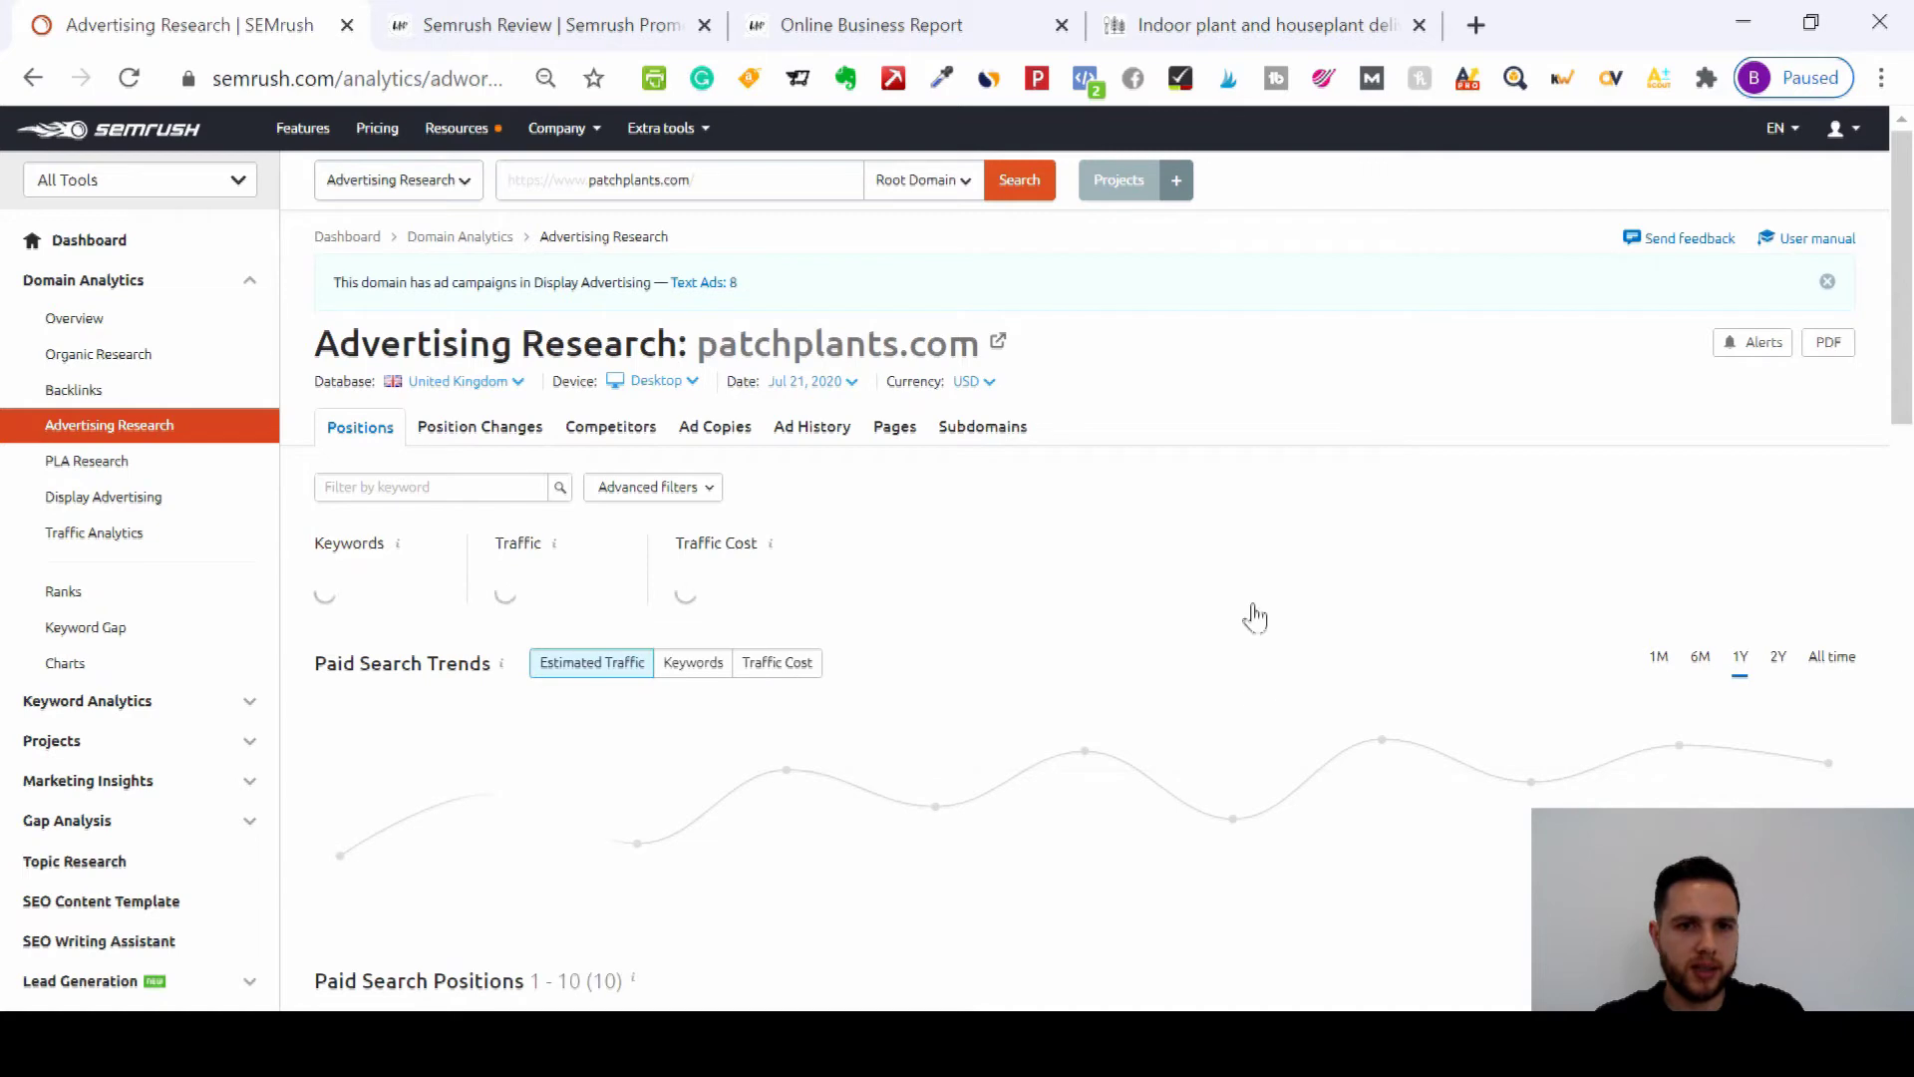
left_click_drag(1910, 237, 1903, 382)
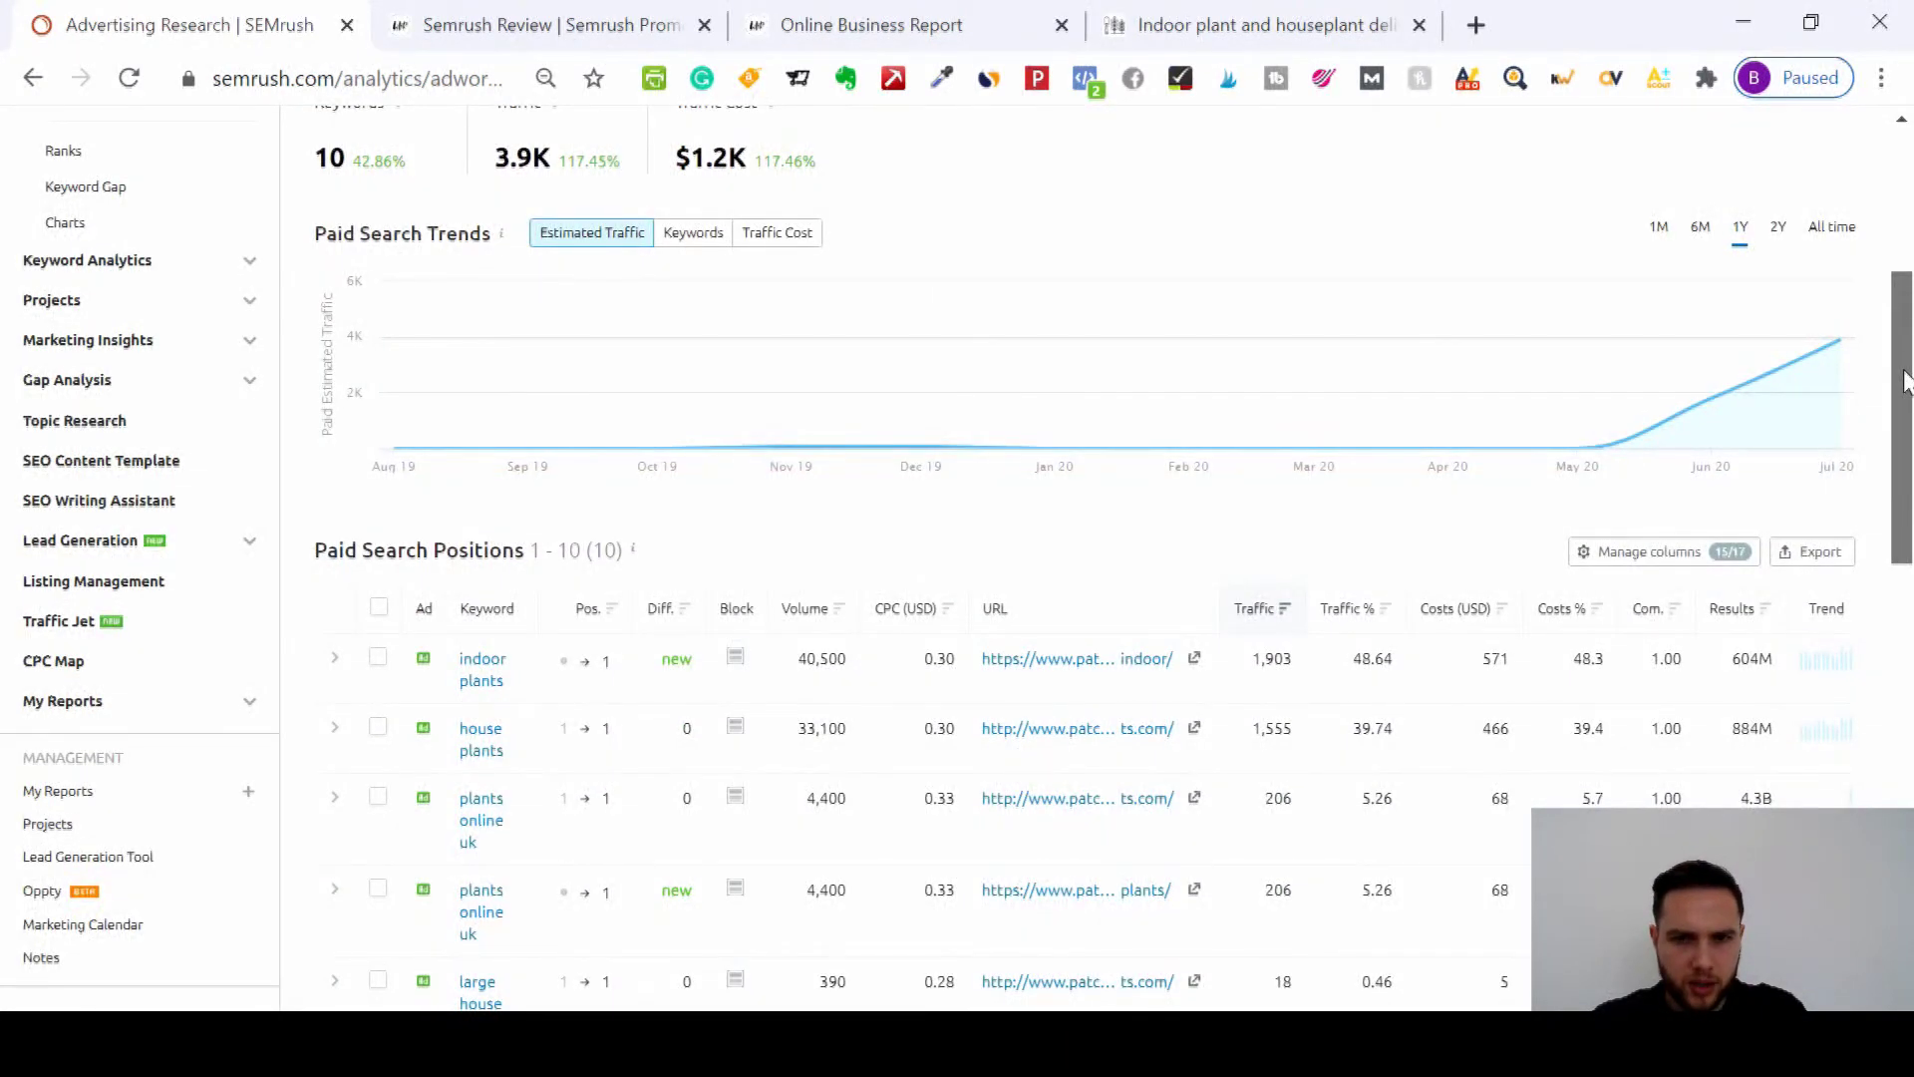
left_click_drag(1904, 382, 1911, 329)
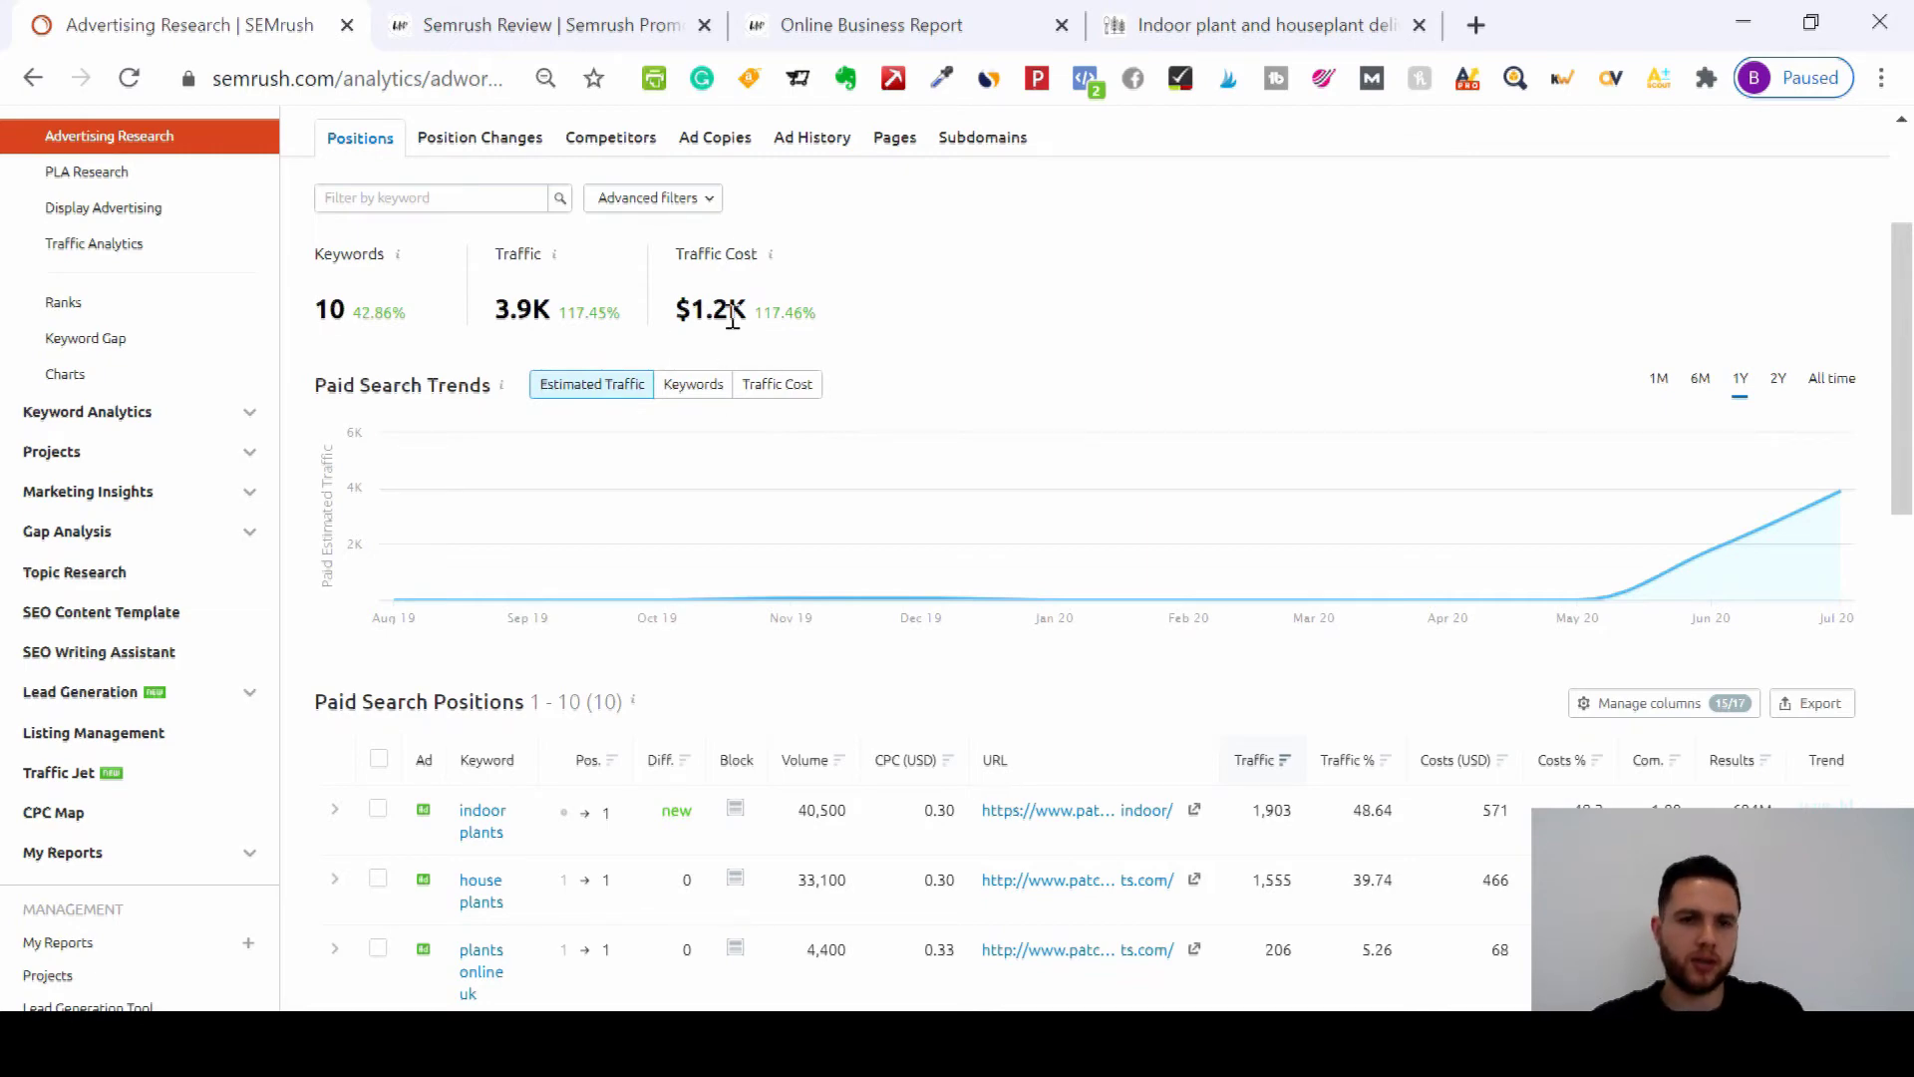
Step: Examine the paid search positions table, including the ad and CPC of the "indoor plants" keyword
left_click_drag(1910, 307, 1910, 446)
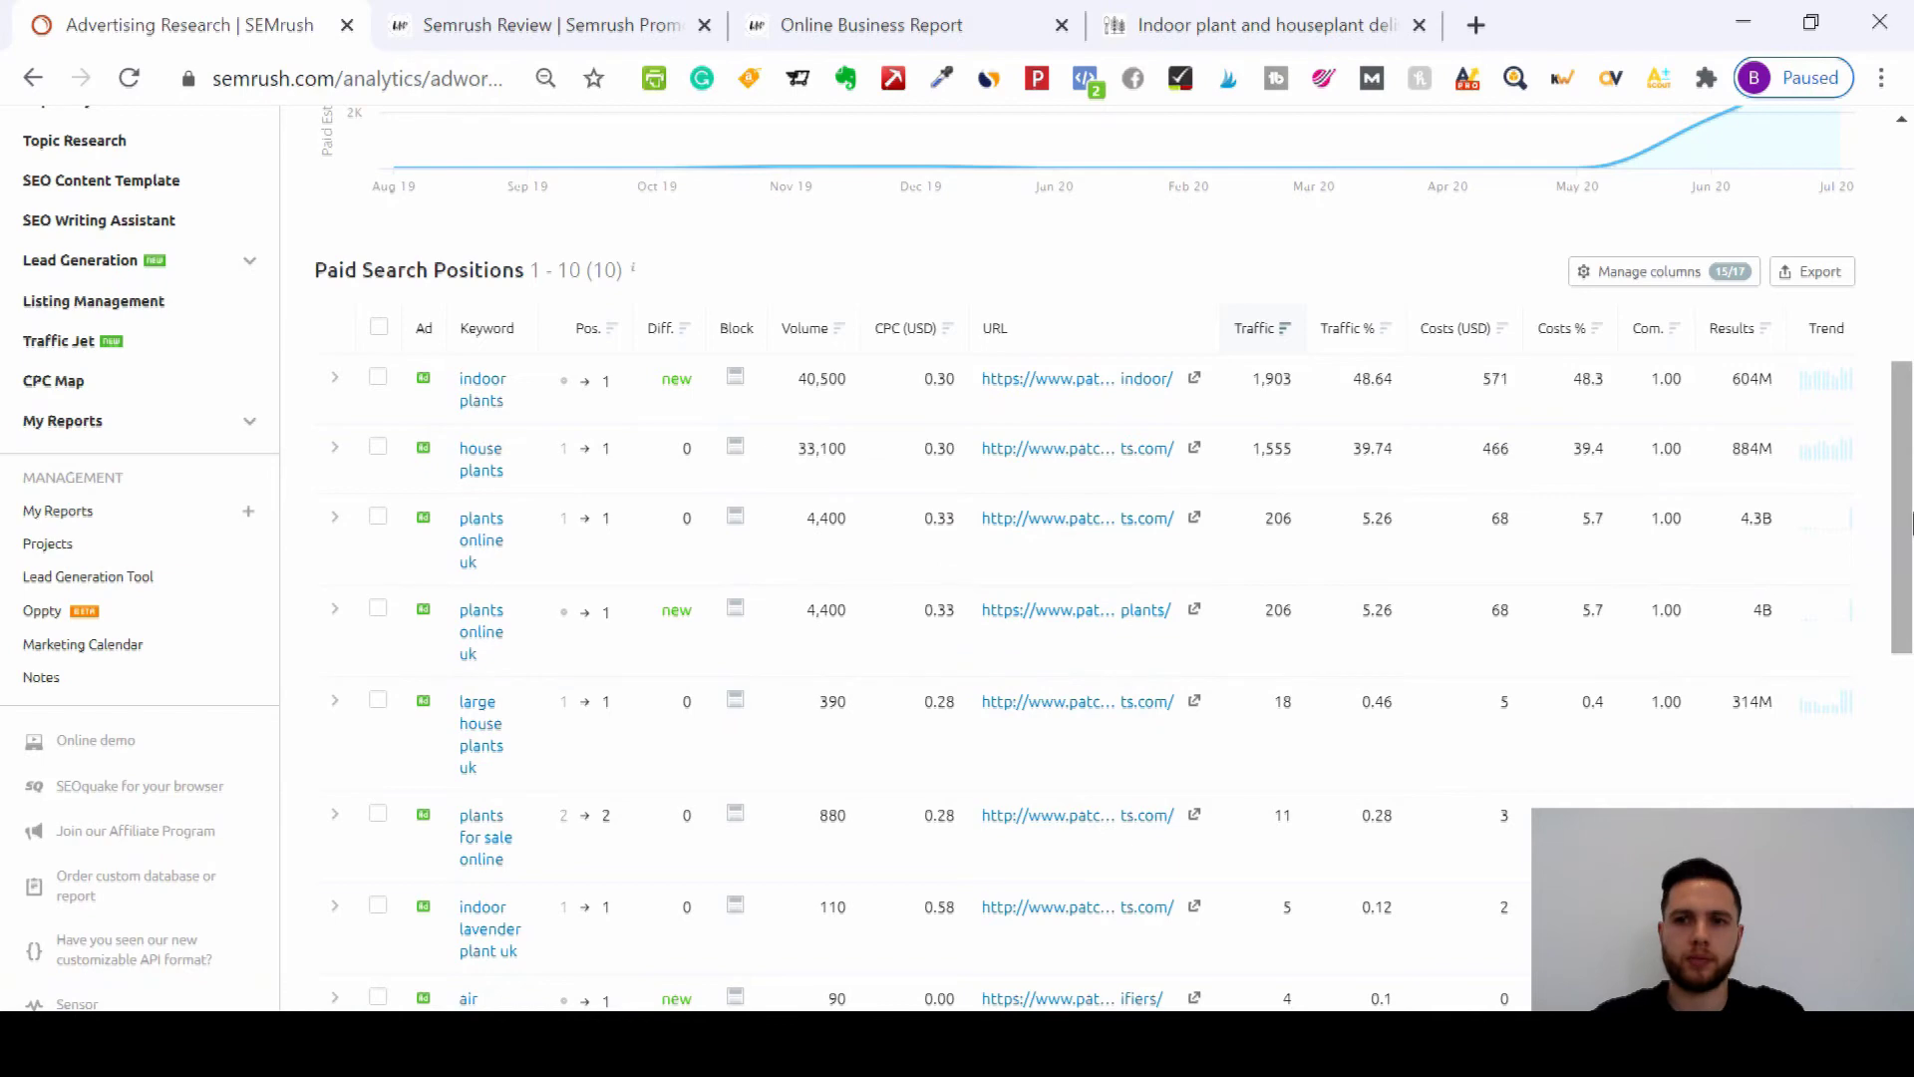
mouse_move(1909, 519)
left_mouse_down()
mouse_move(1909, 454)
mouse_move(1909, 546)
left_mouse_up()
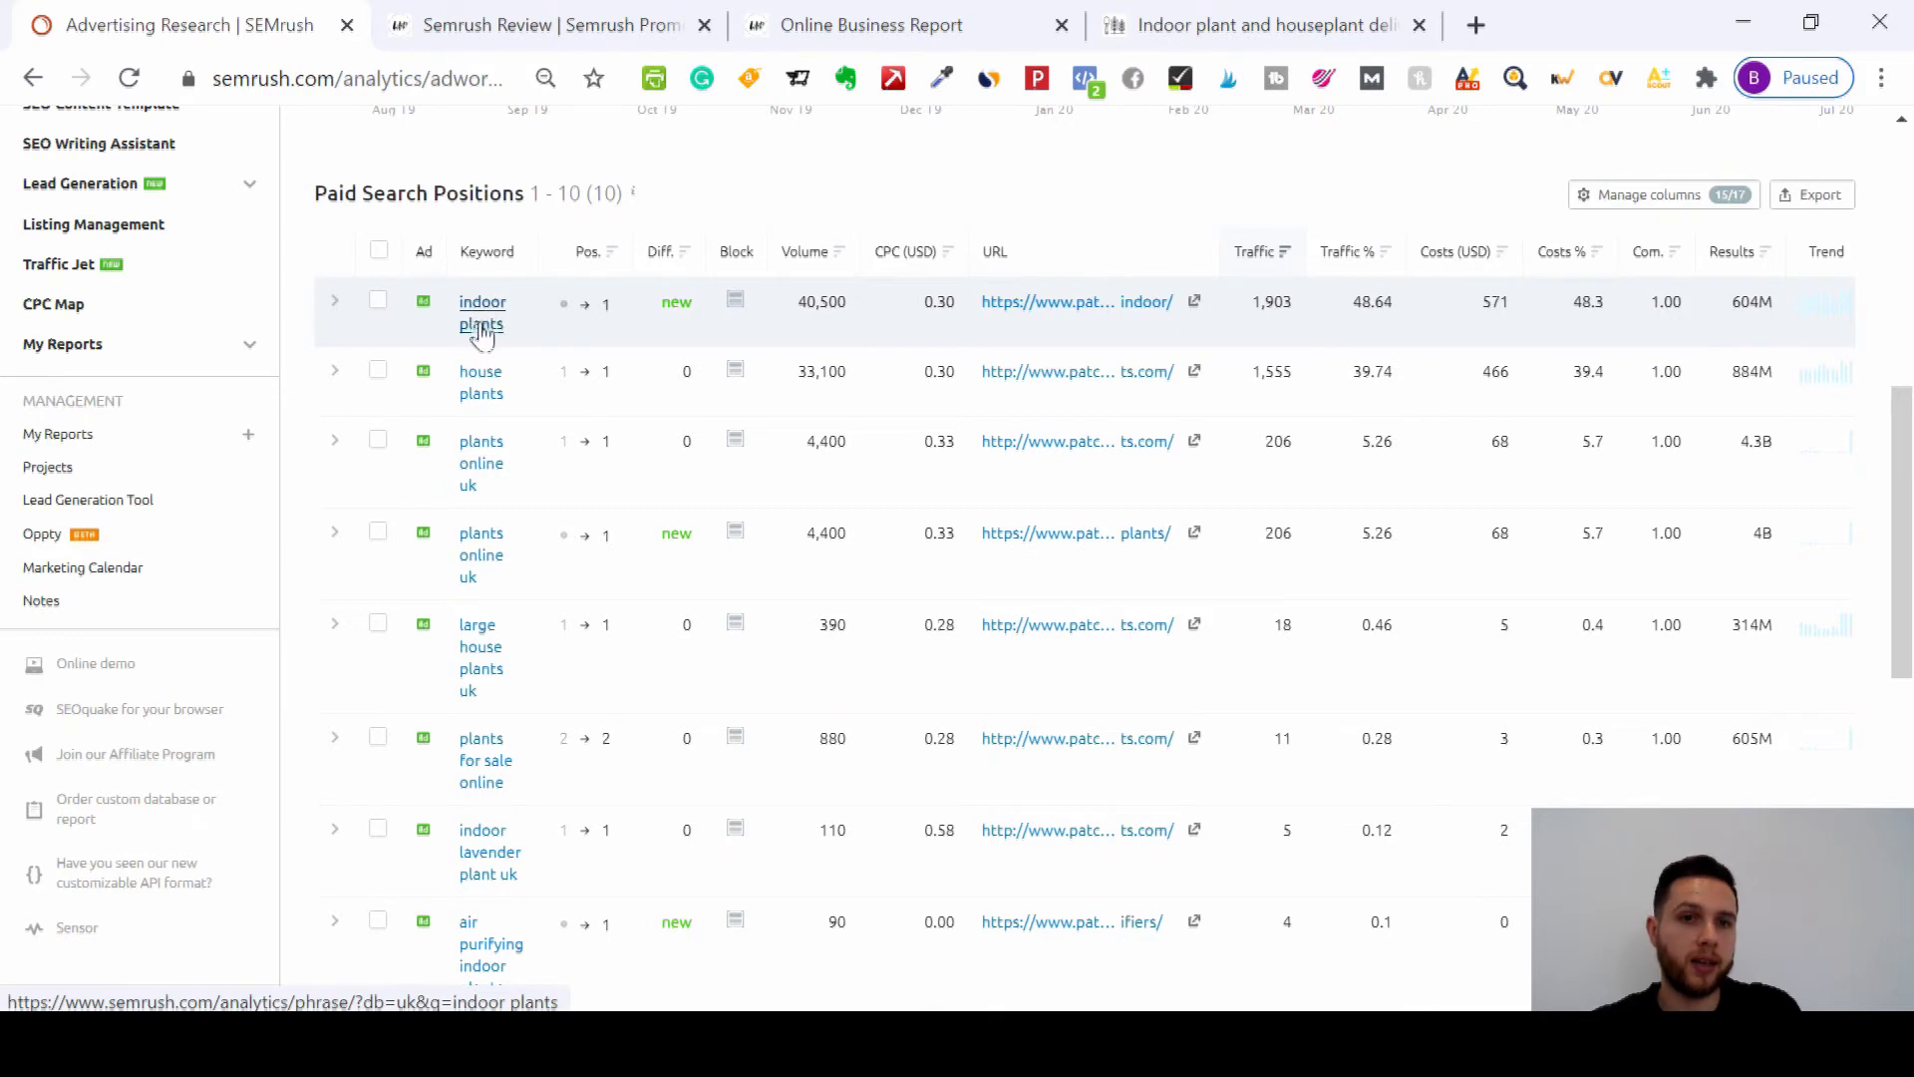
mouse_move(423, 302)
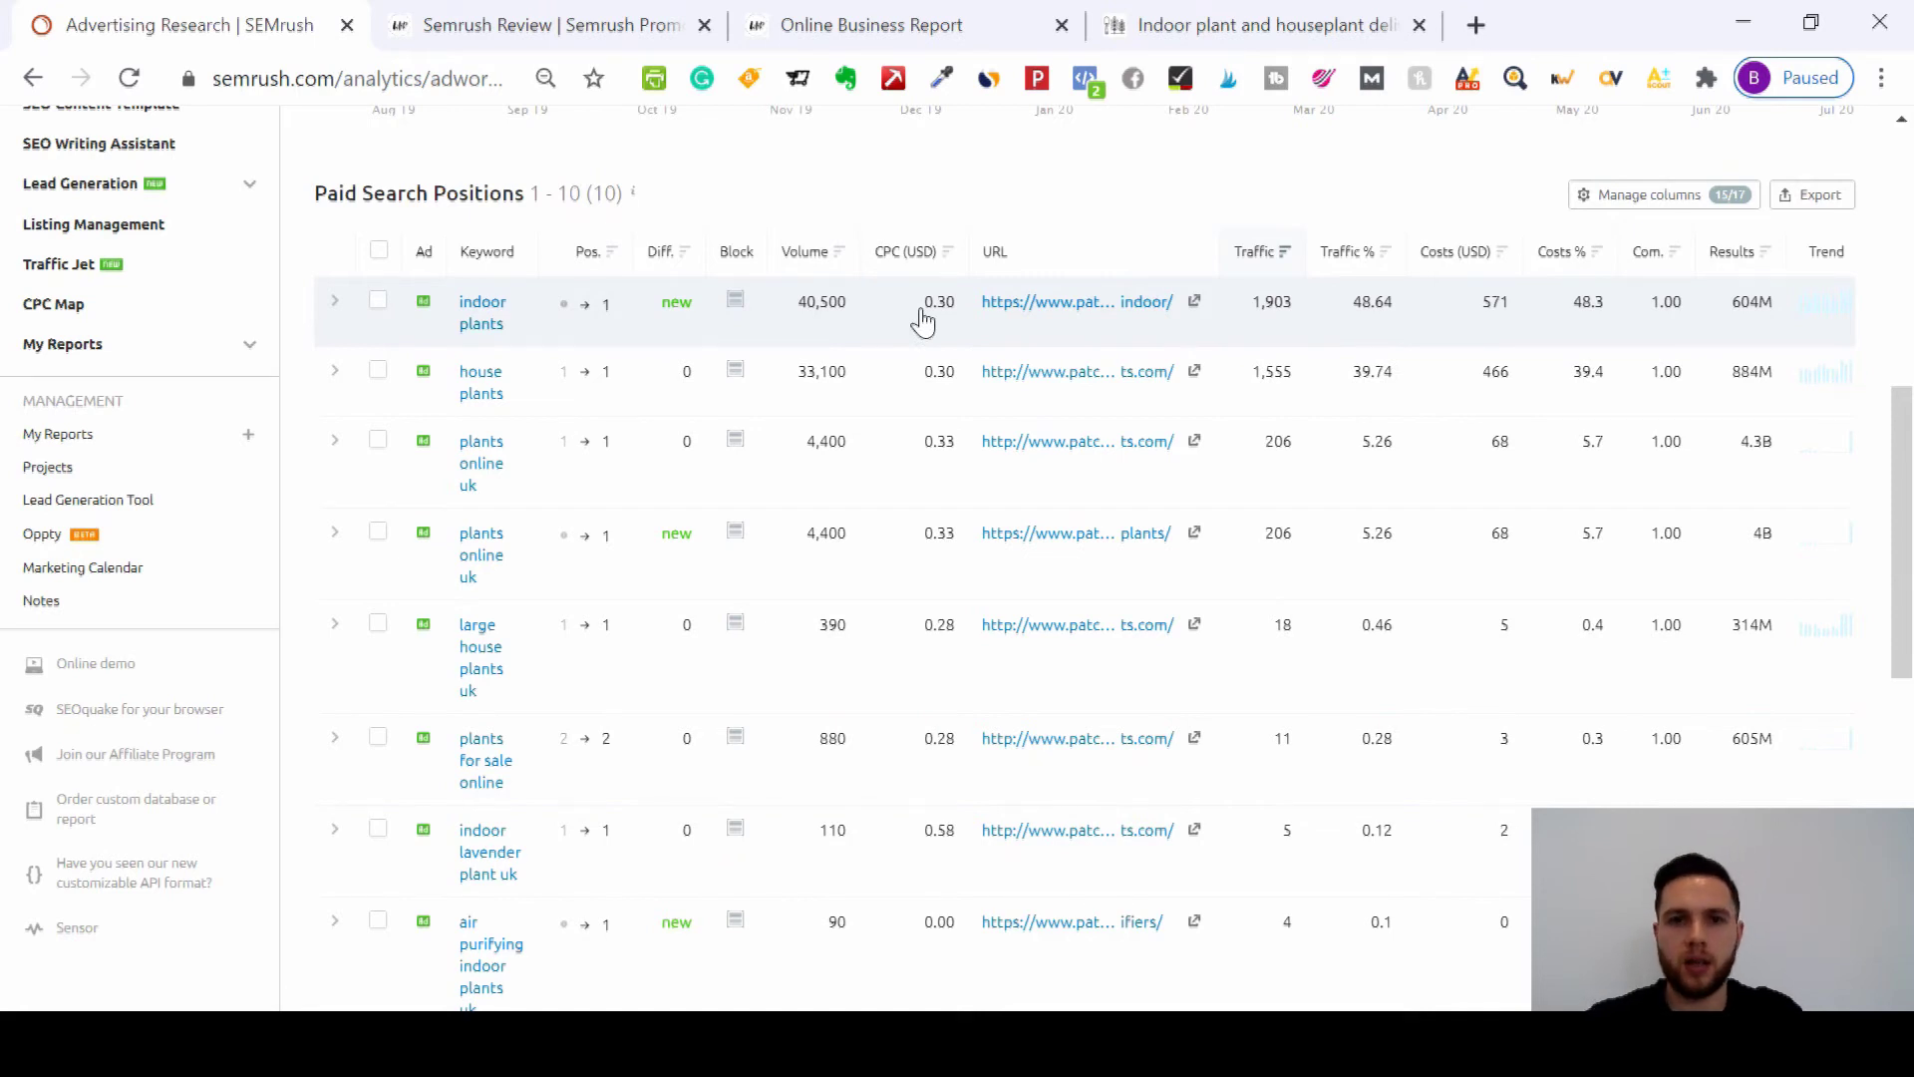
Step: Open PLA Research for patchplants.com in the United Kingdom database and review the PLA trend and positions
left_click_drag(1902, 555, 1909, 339)
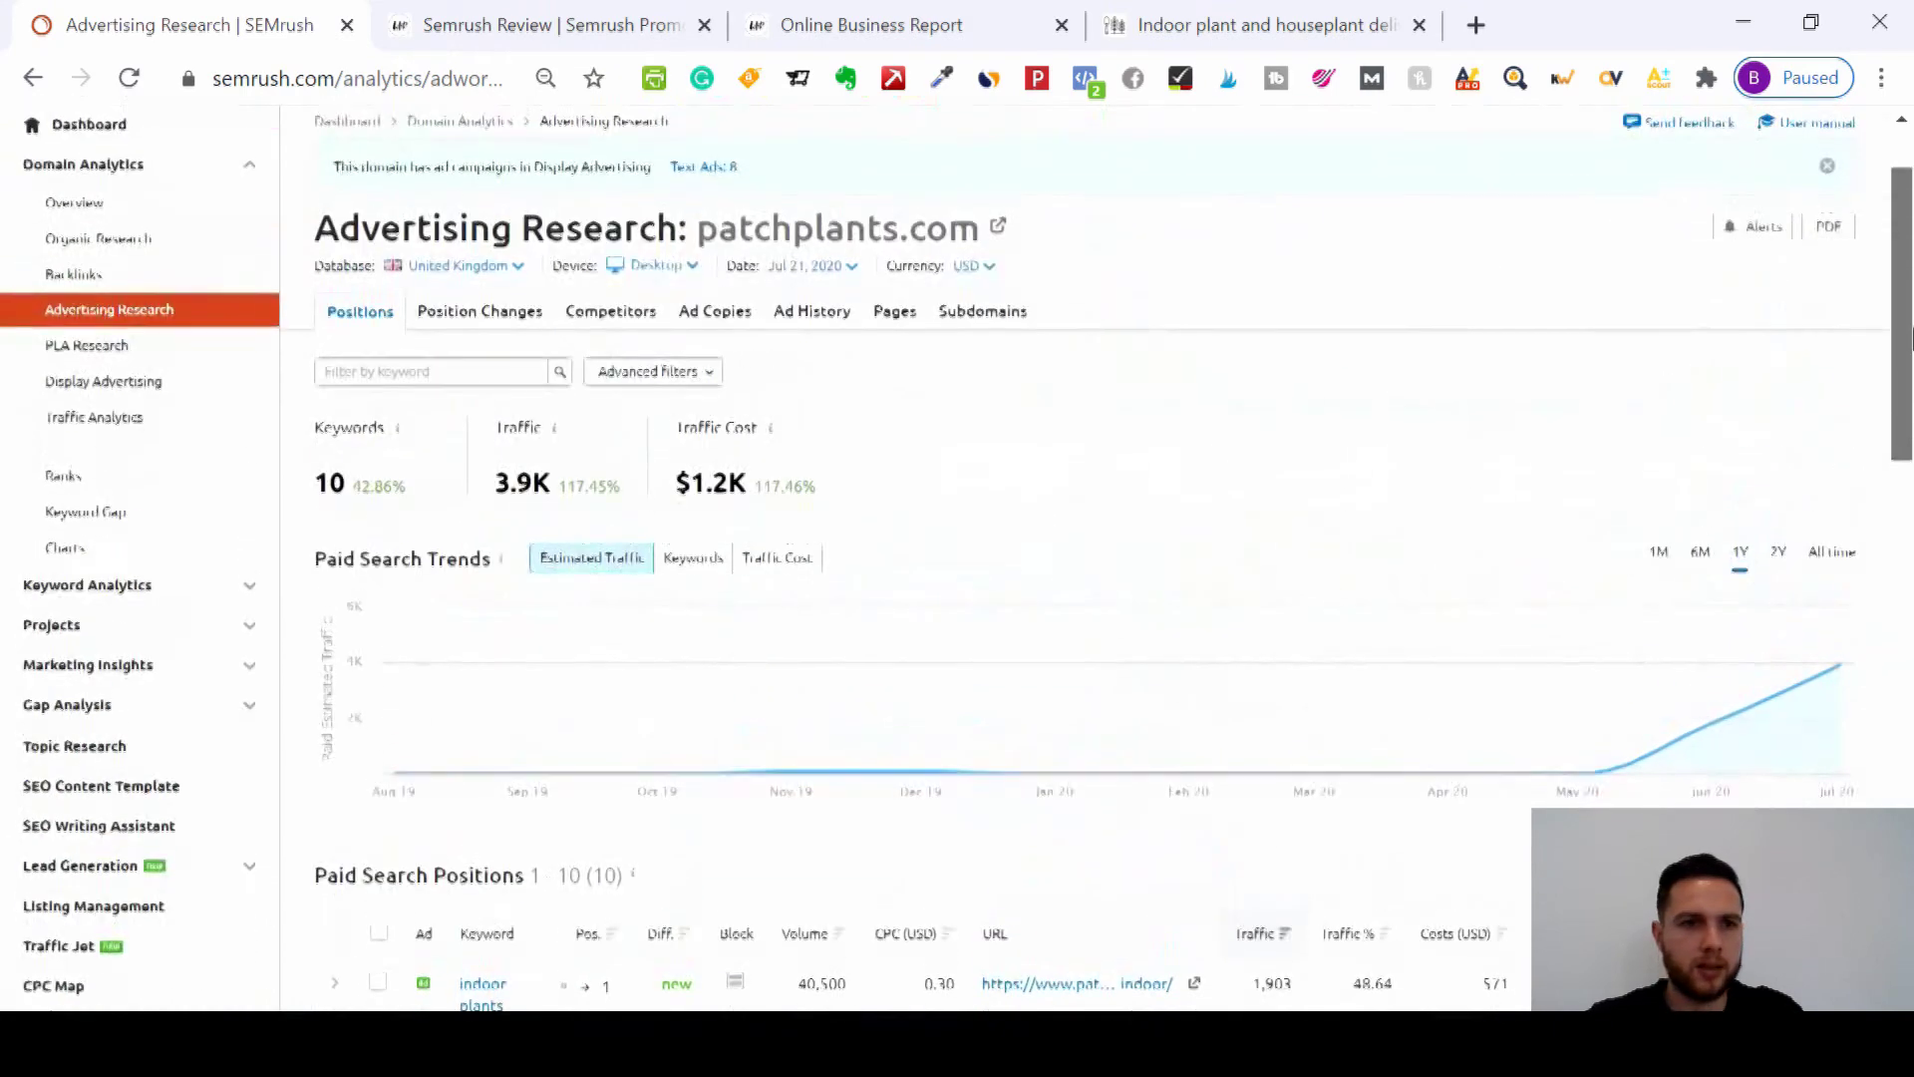
left_click(87, 345)
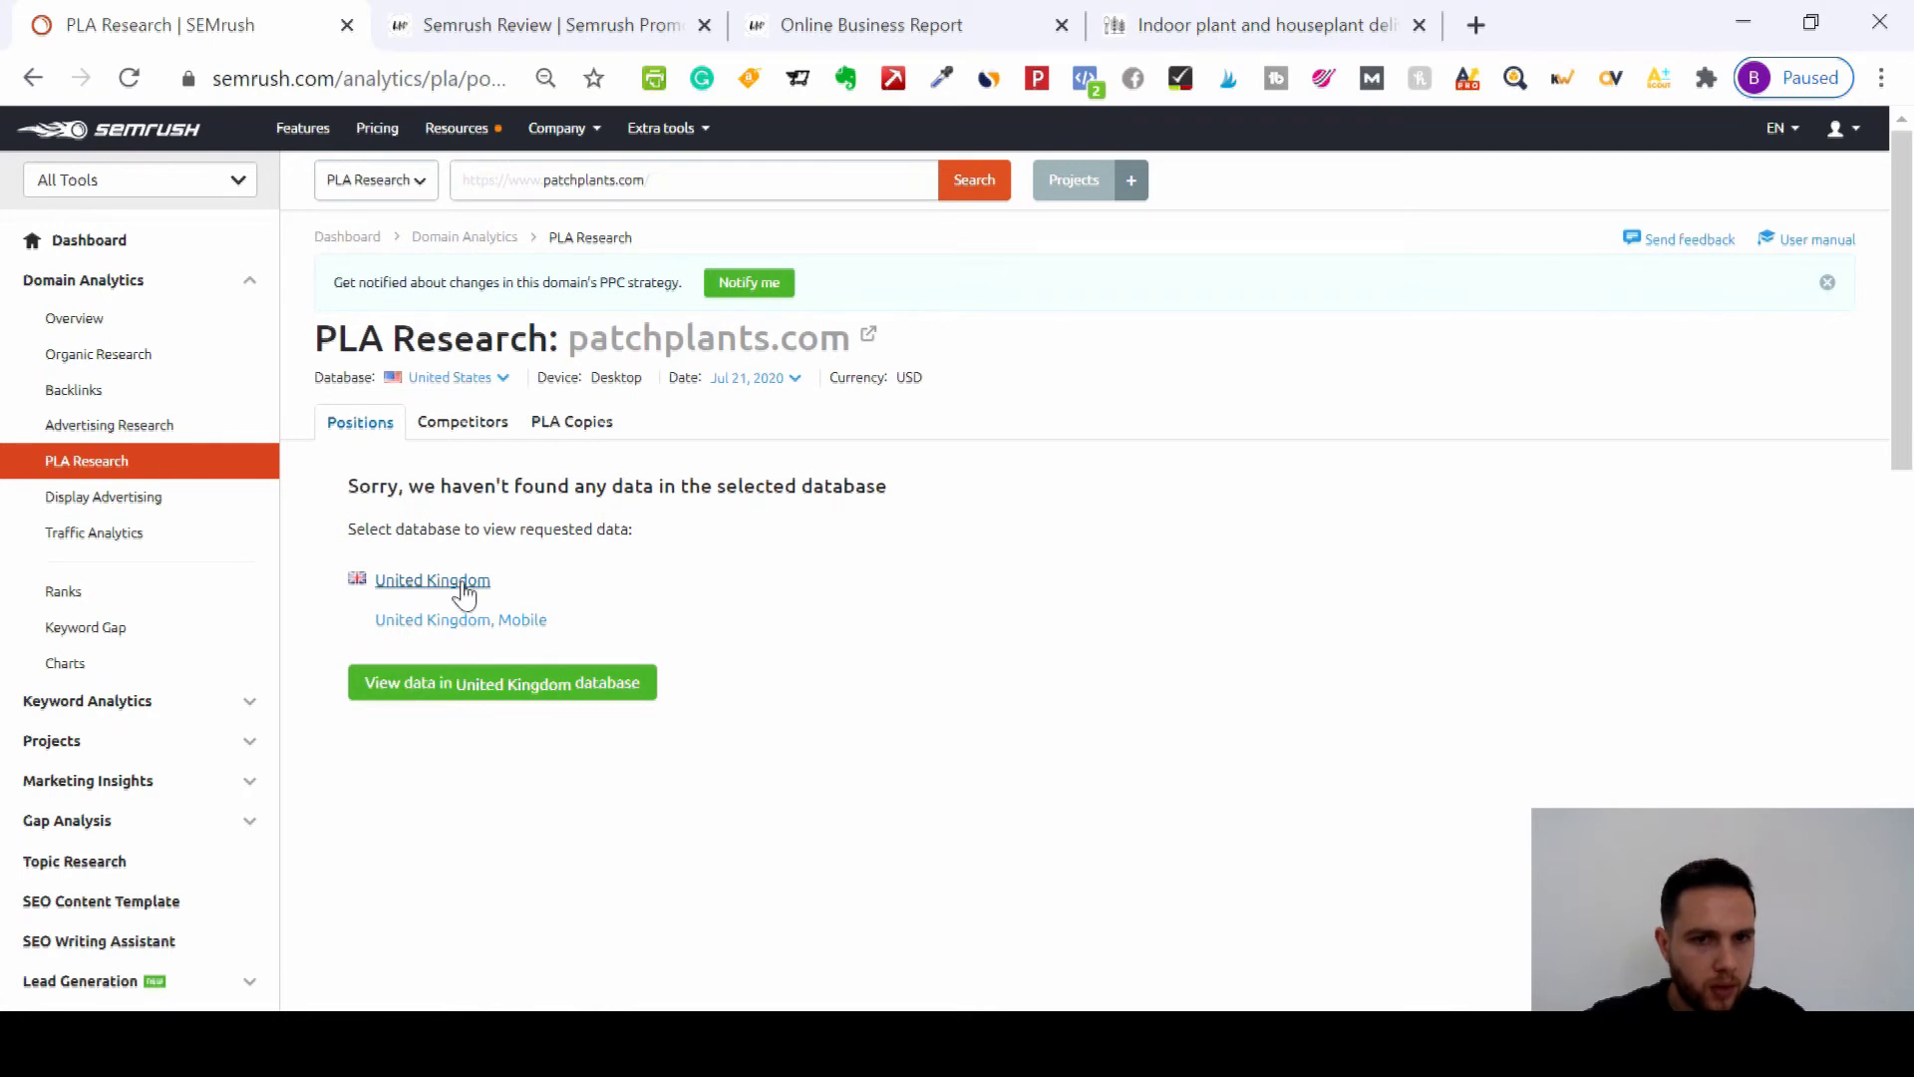
left_click(464, 592)
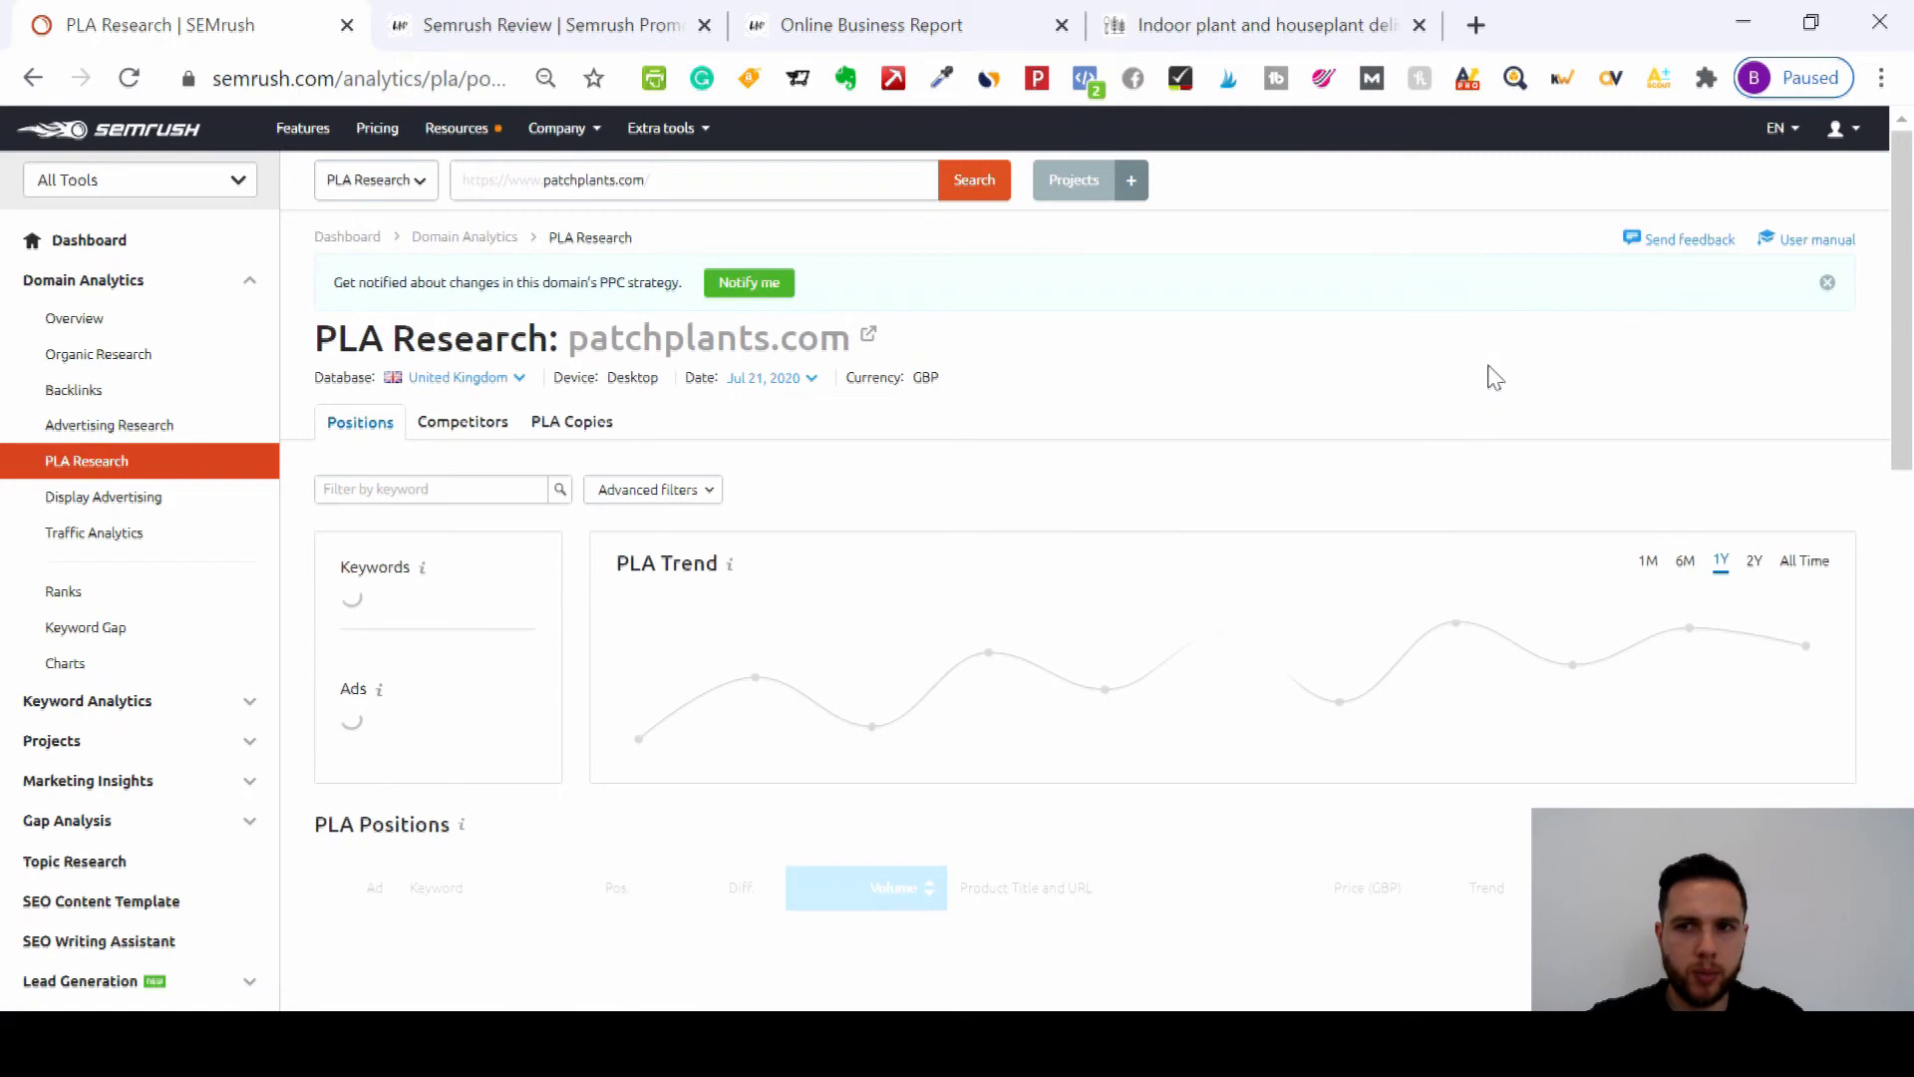
left_click_drag(1910, 315, 1911, 427)
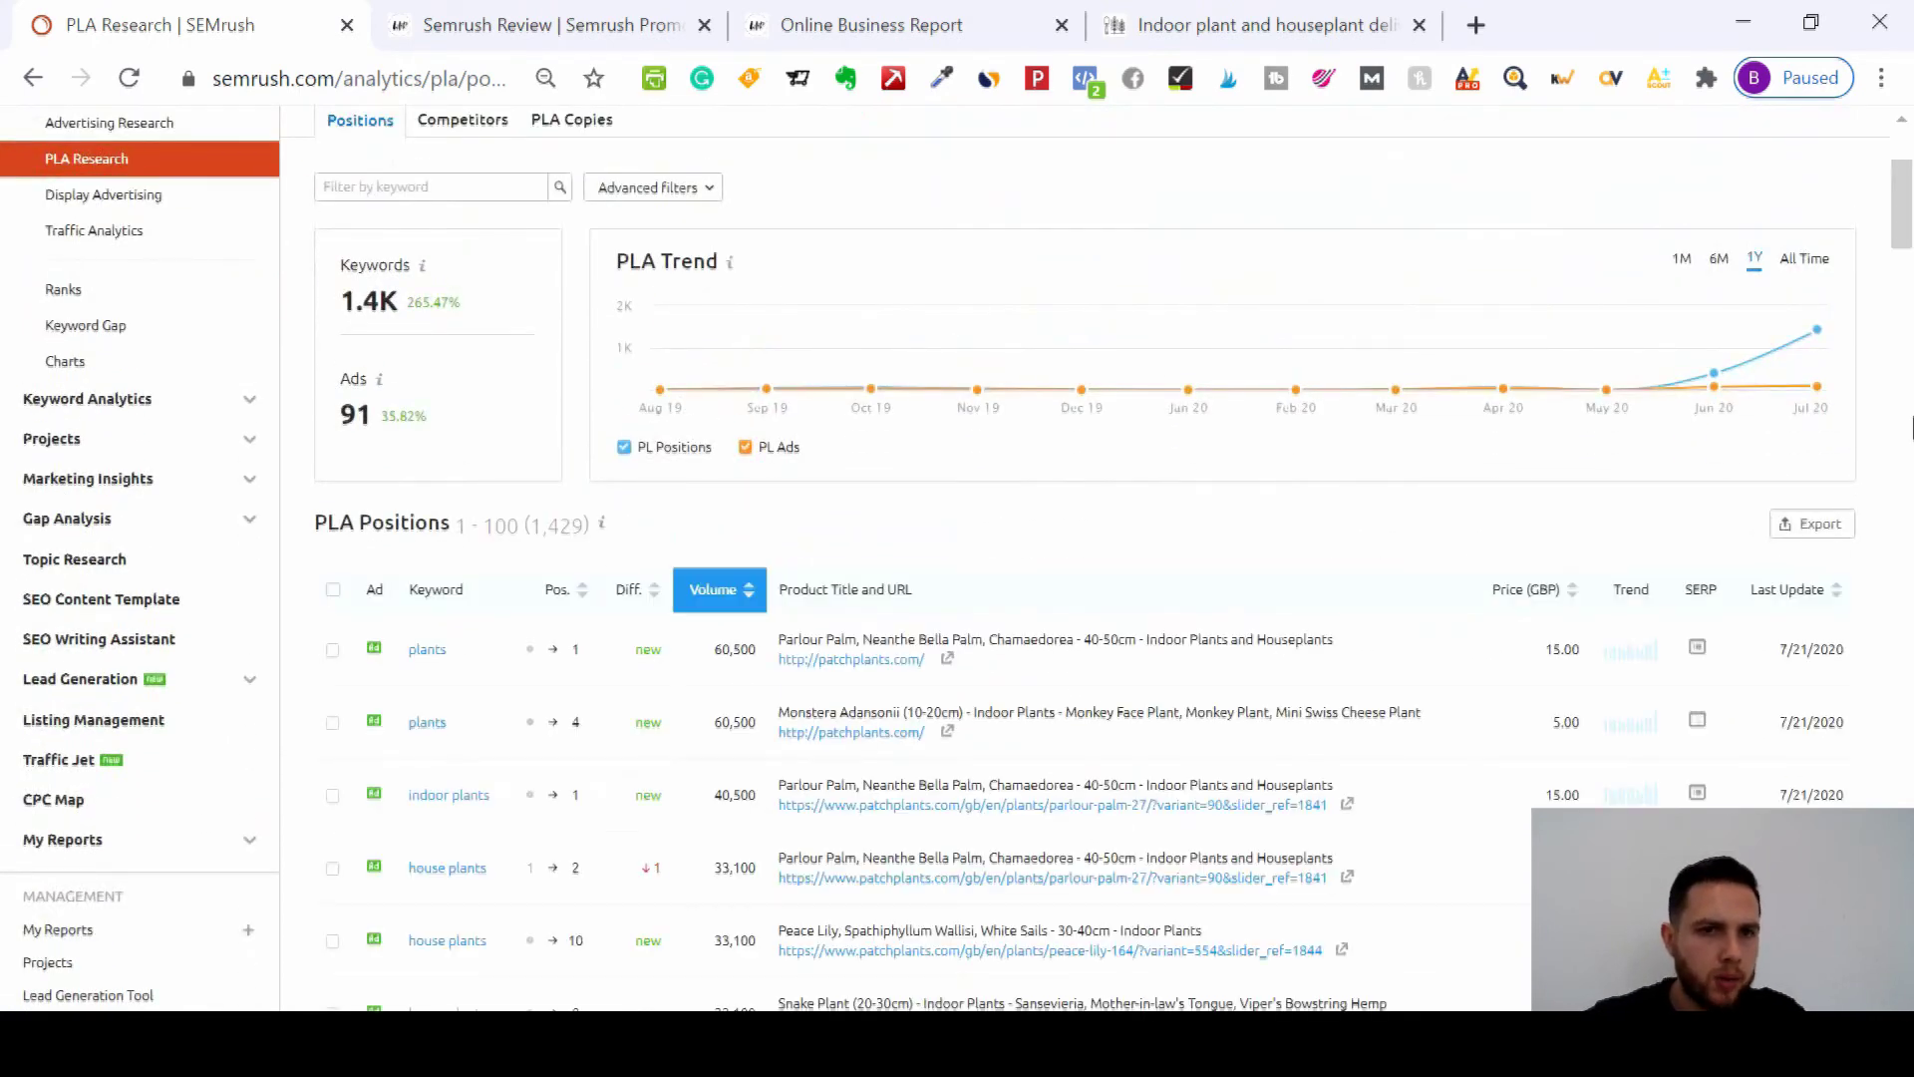
left_click_drag(1911, 427, 1911, 456)
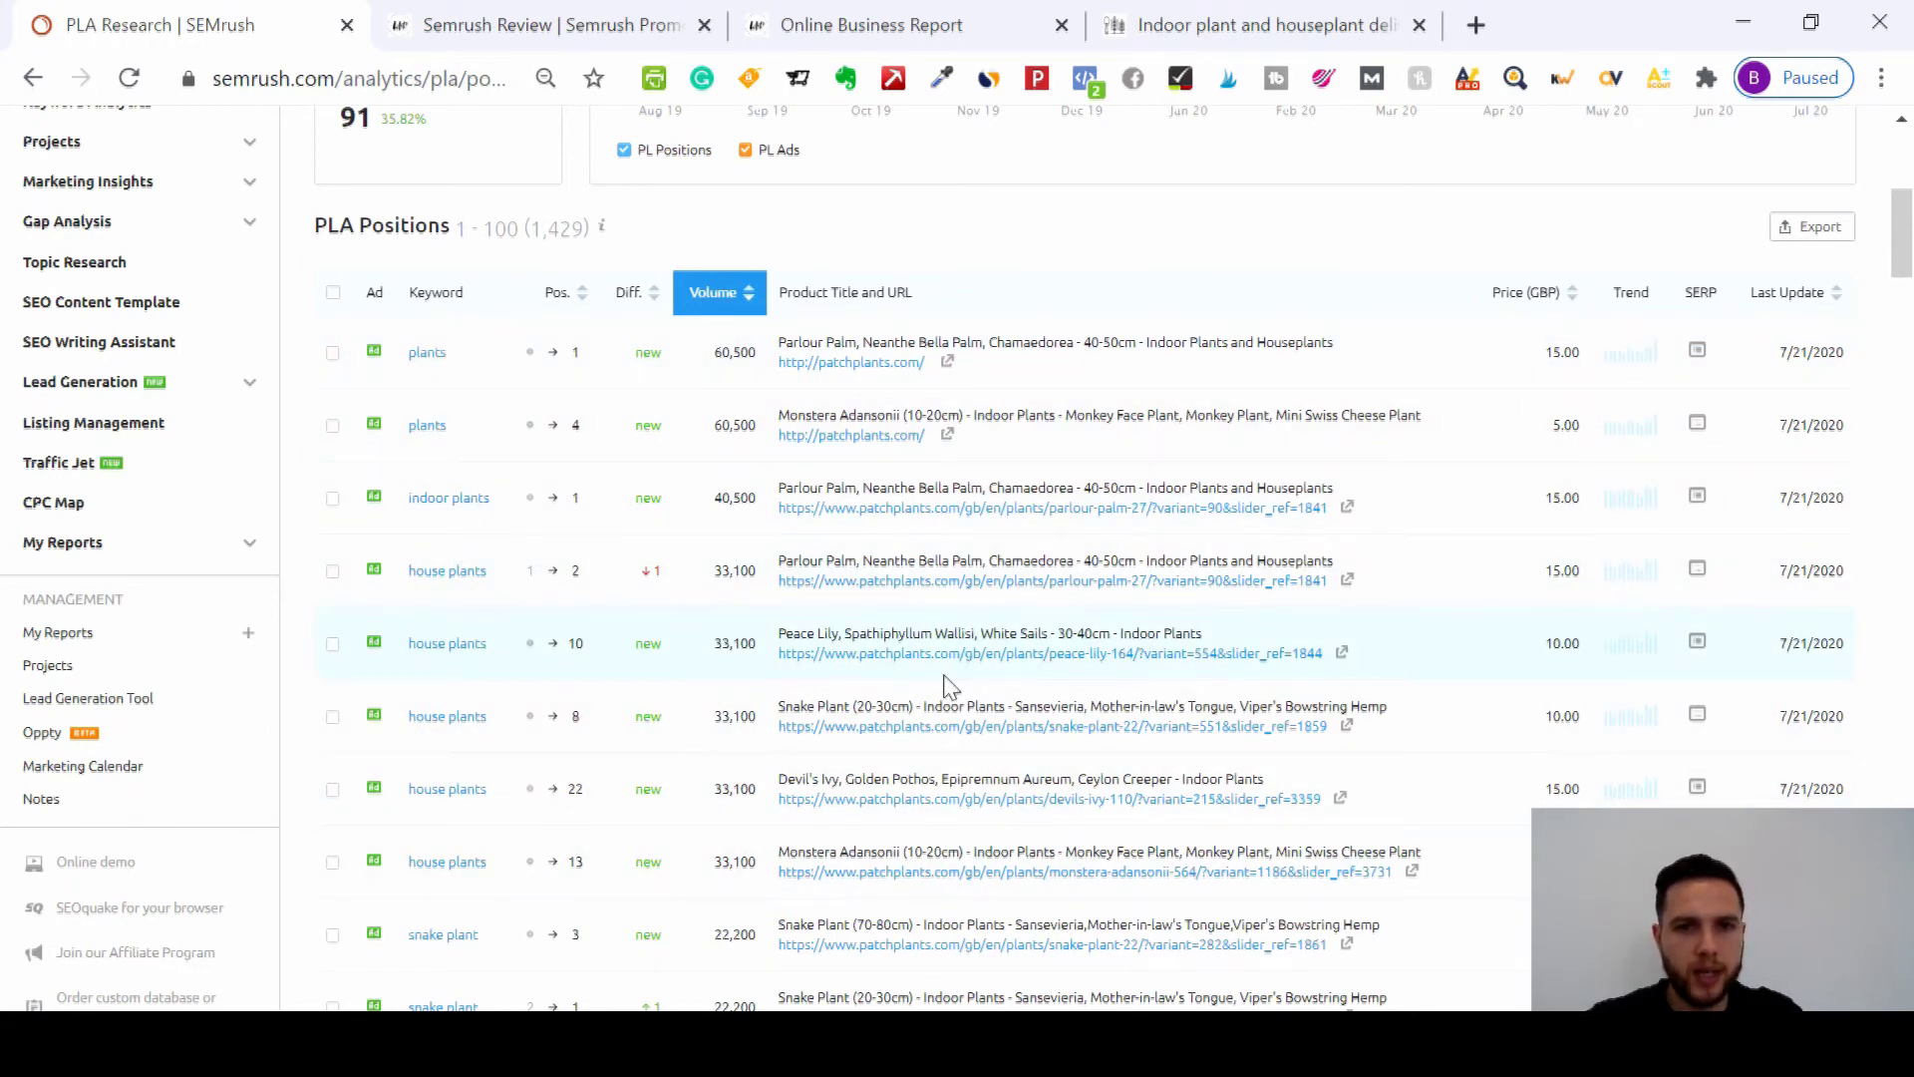
Step: View the Parlour Palm product page advertised for "indoor plants" and return to the PLA Research report
left_click(1347, 507)
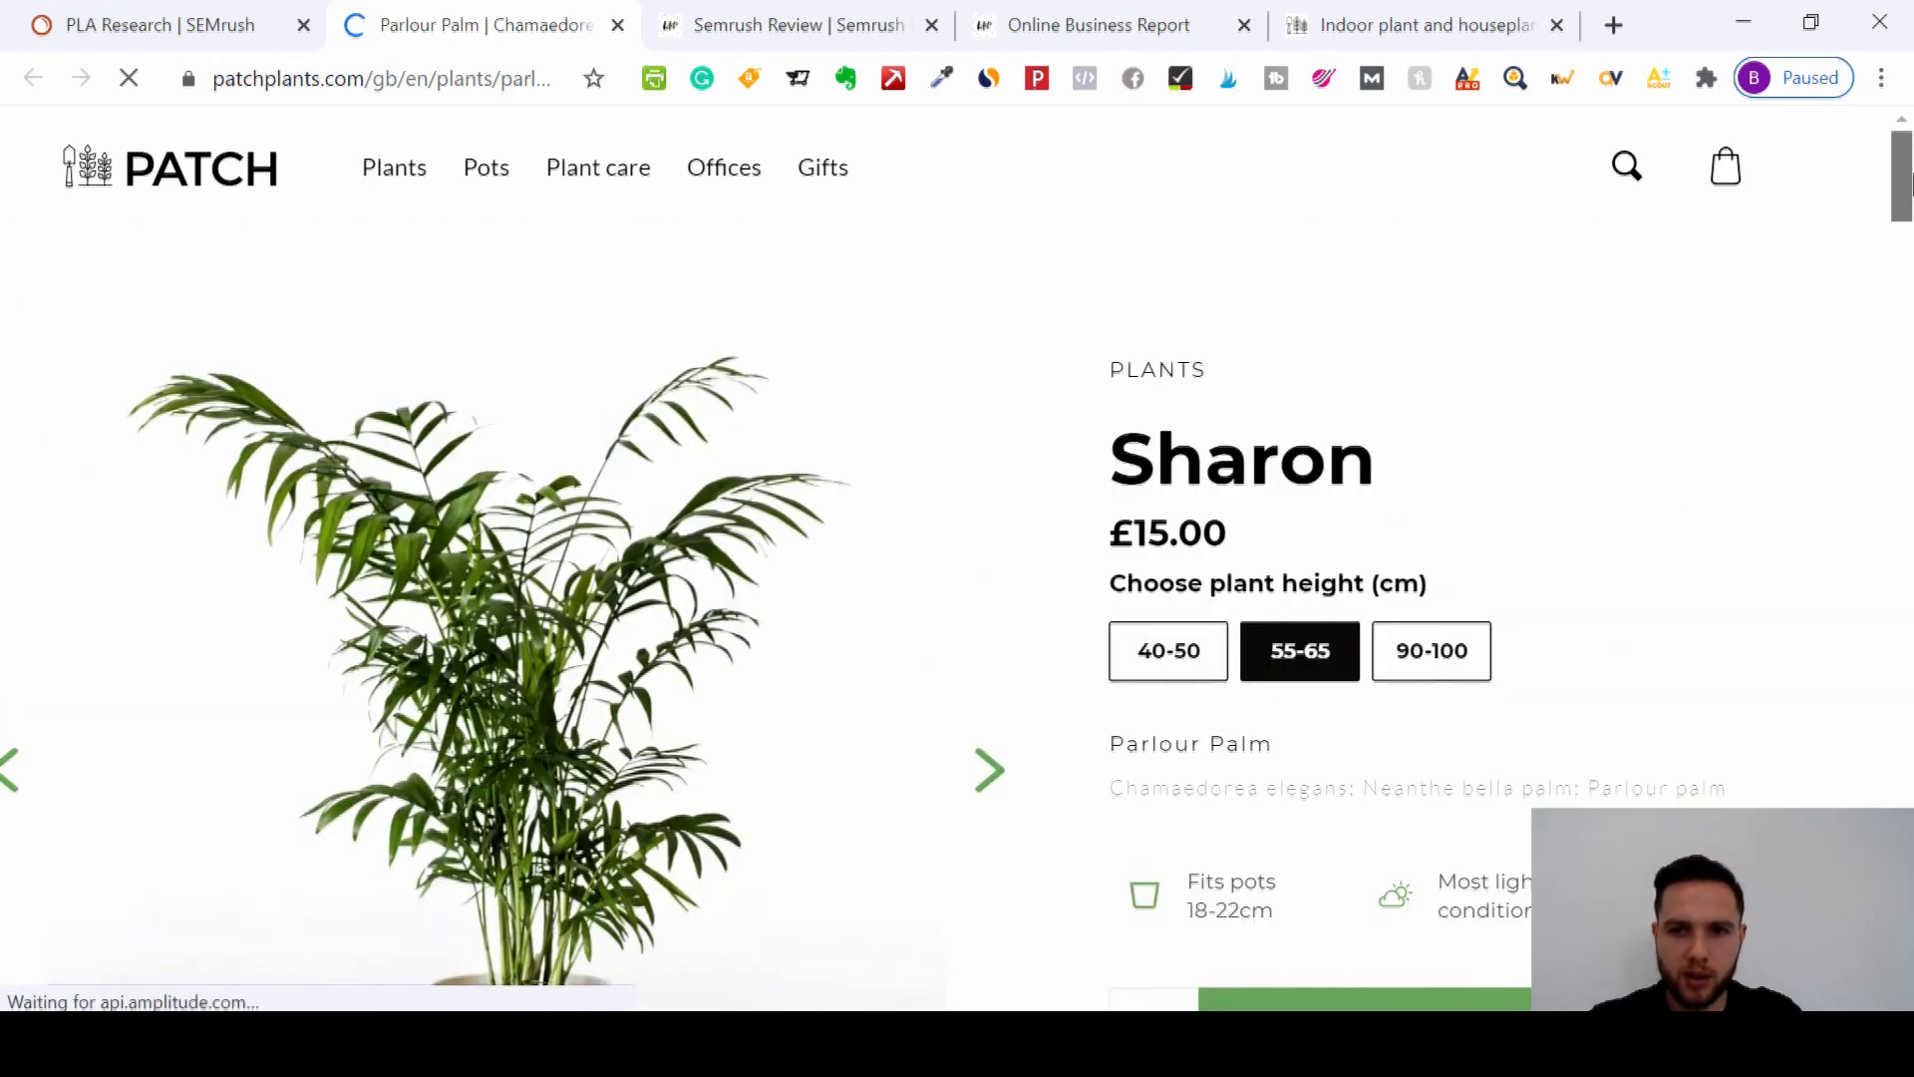
mouse_move(1908, 190)
left_mouse_down()
mouse_move(1908, 752)
mouse_move(1908, 204)
left_mouse_up()
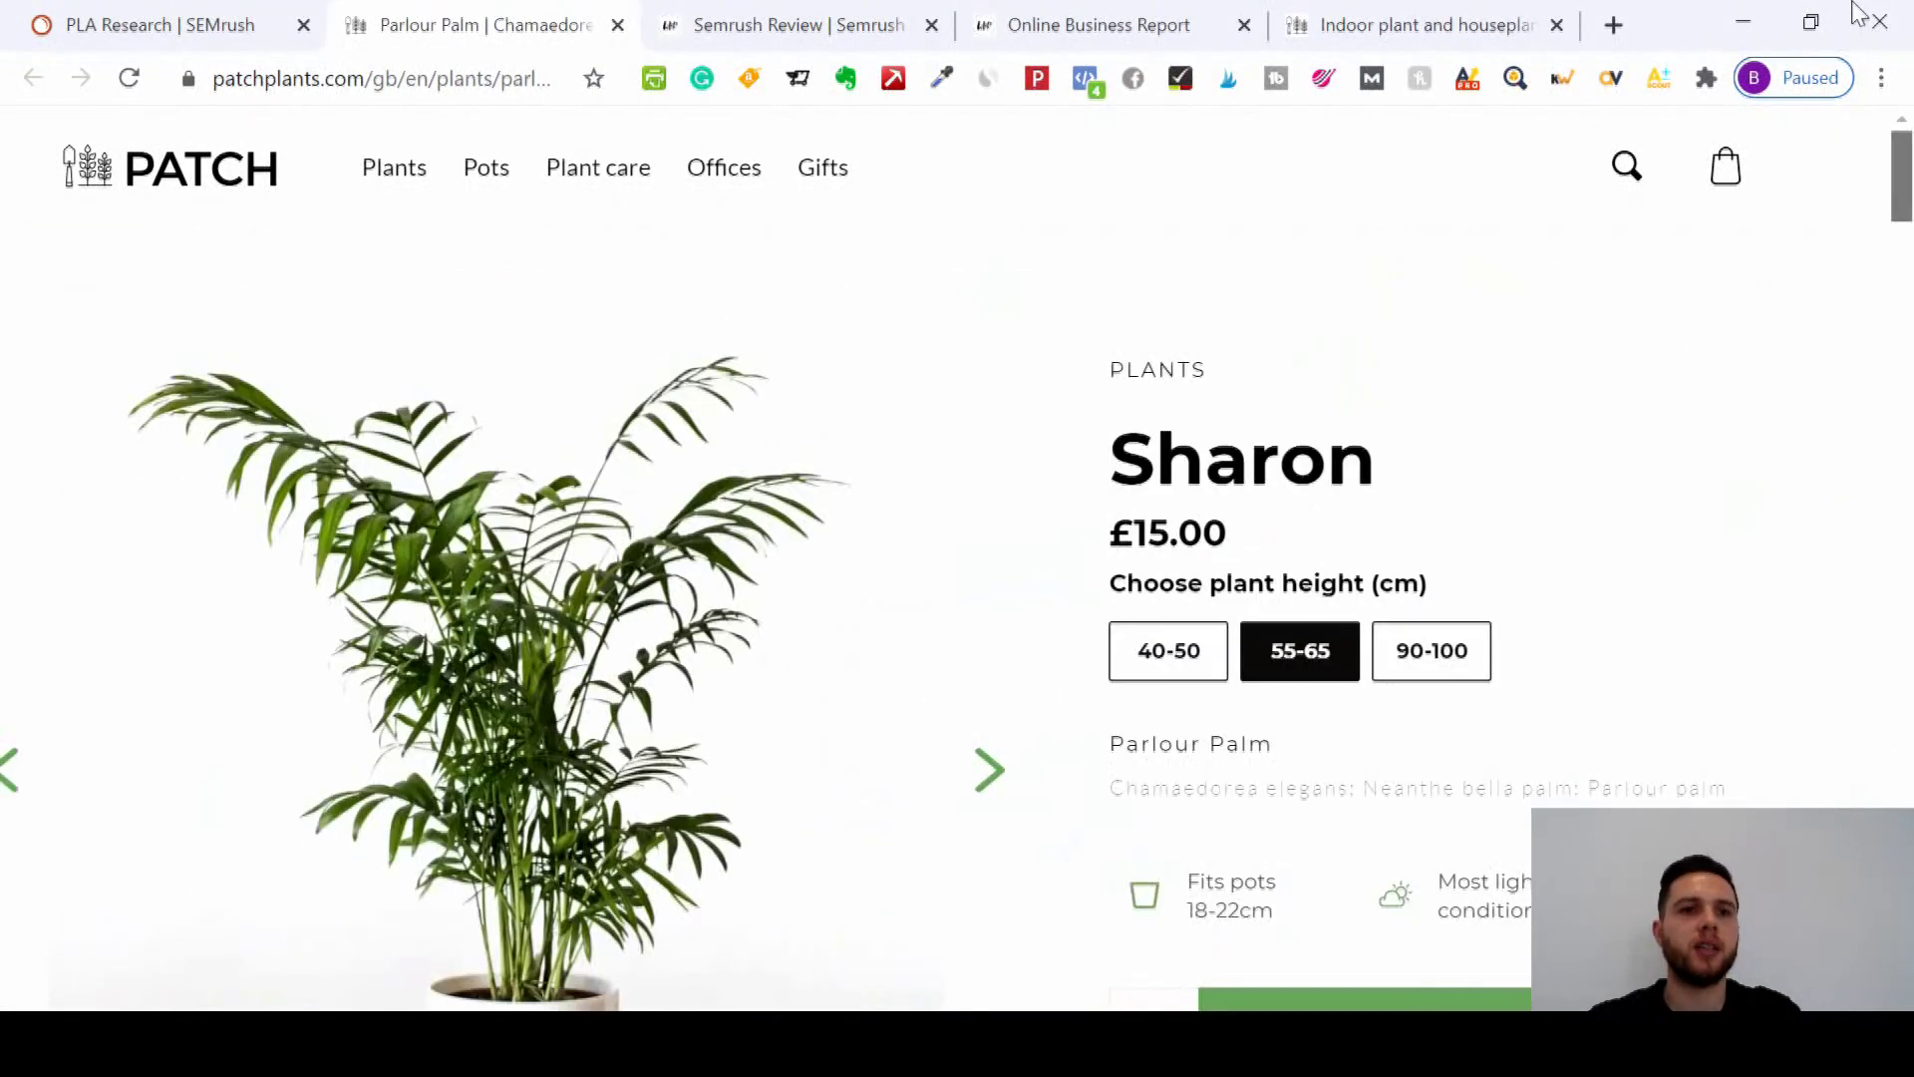
left_click(158, 12)
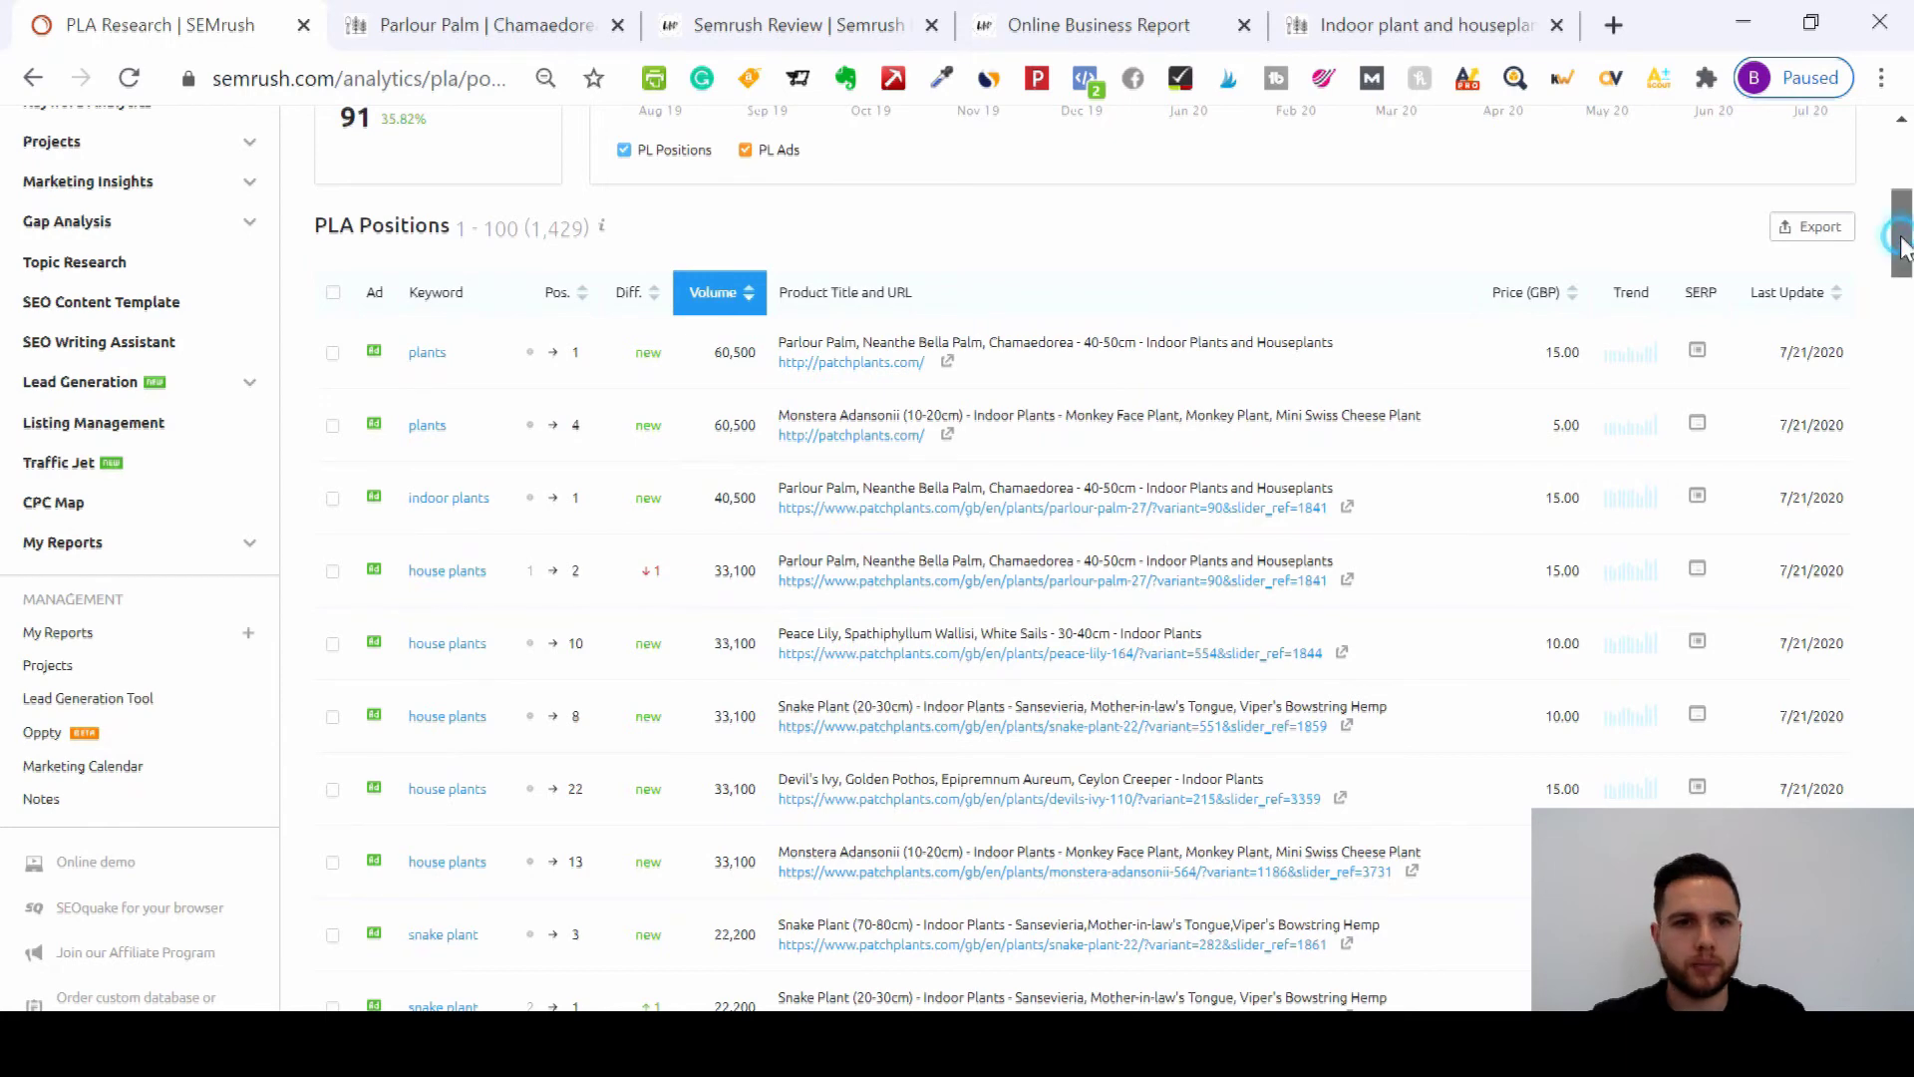
Step: Open the Display Advertising report for patchplants.com and examine the audience's gender split and the 25-34 and 35-44 age shares
left_click_drag(1902, 249, 1904, 204)
left_click(85, 361)
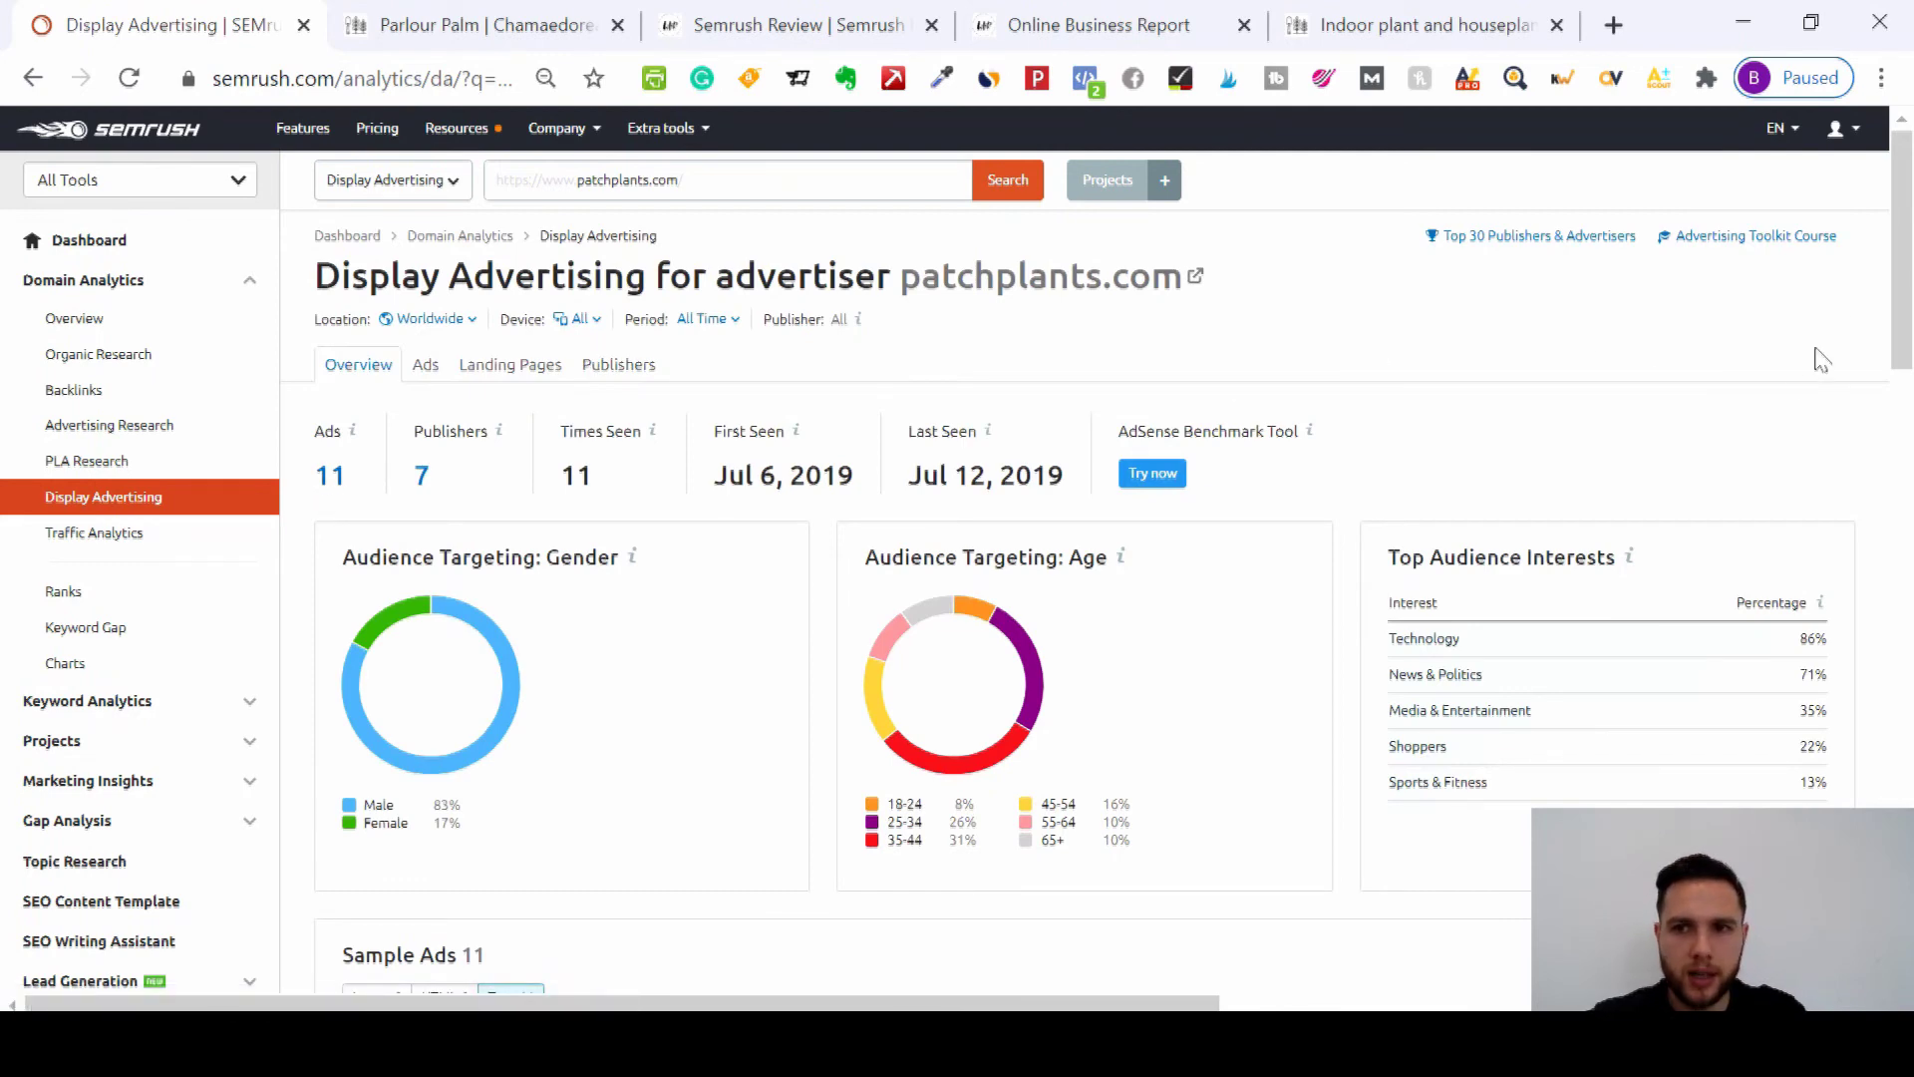
scroll(1812, 365, "down", 2)
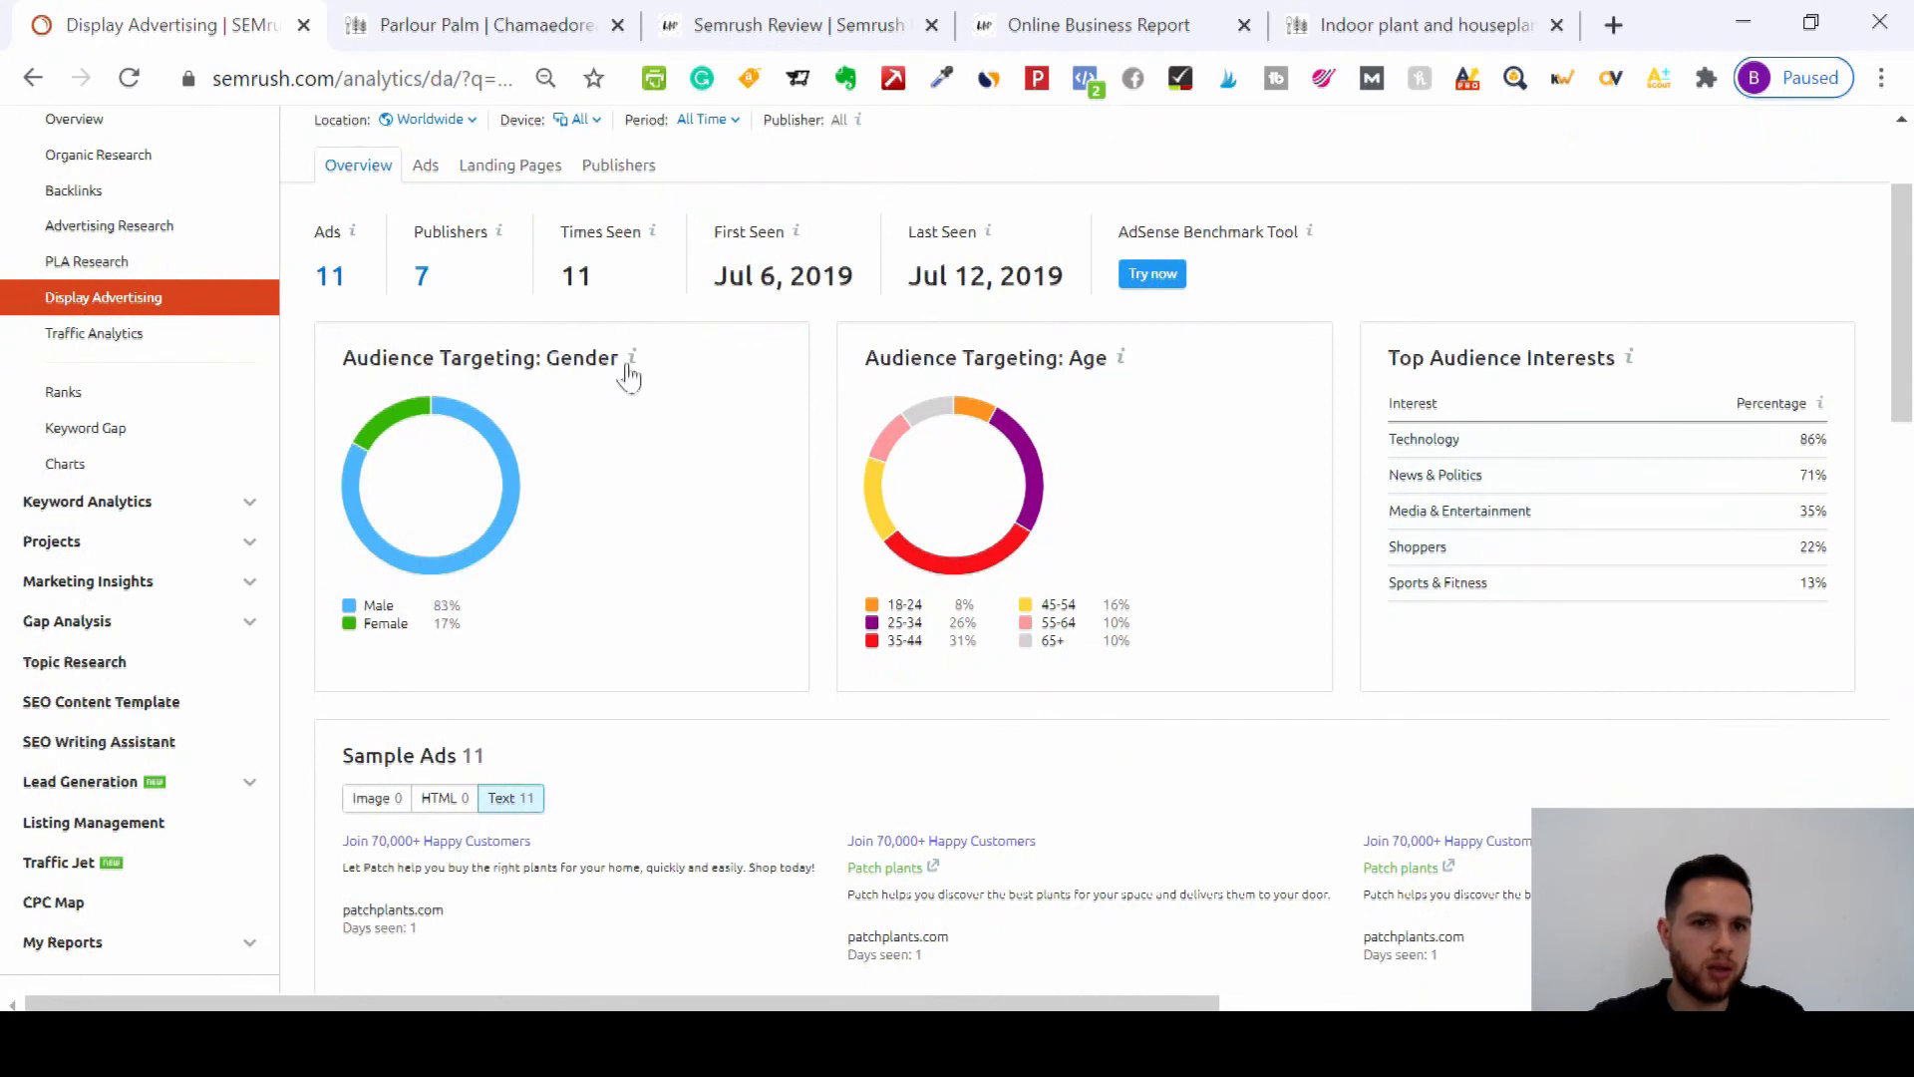
double_click(439, 605)
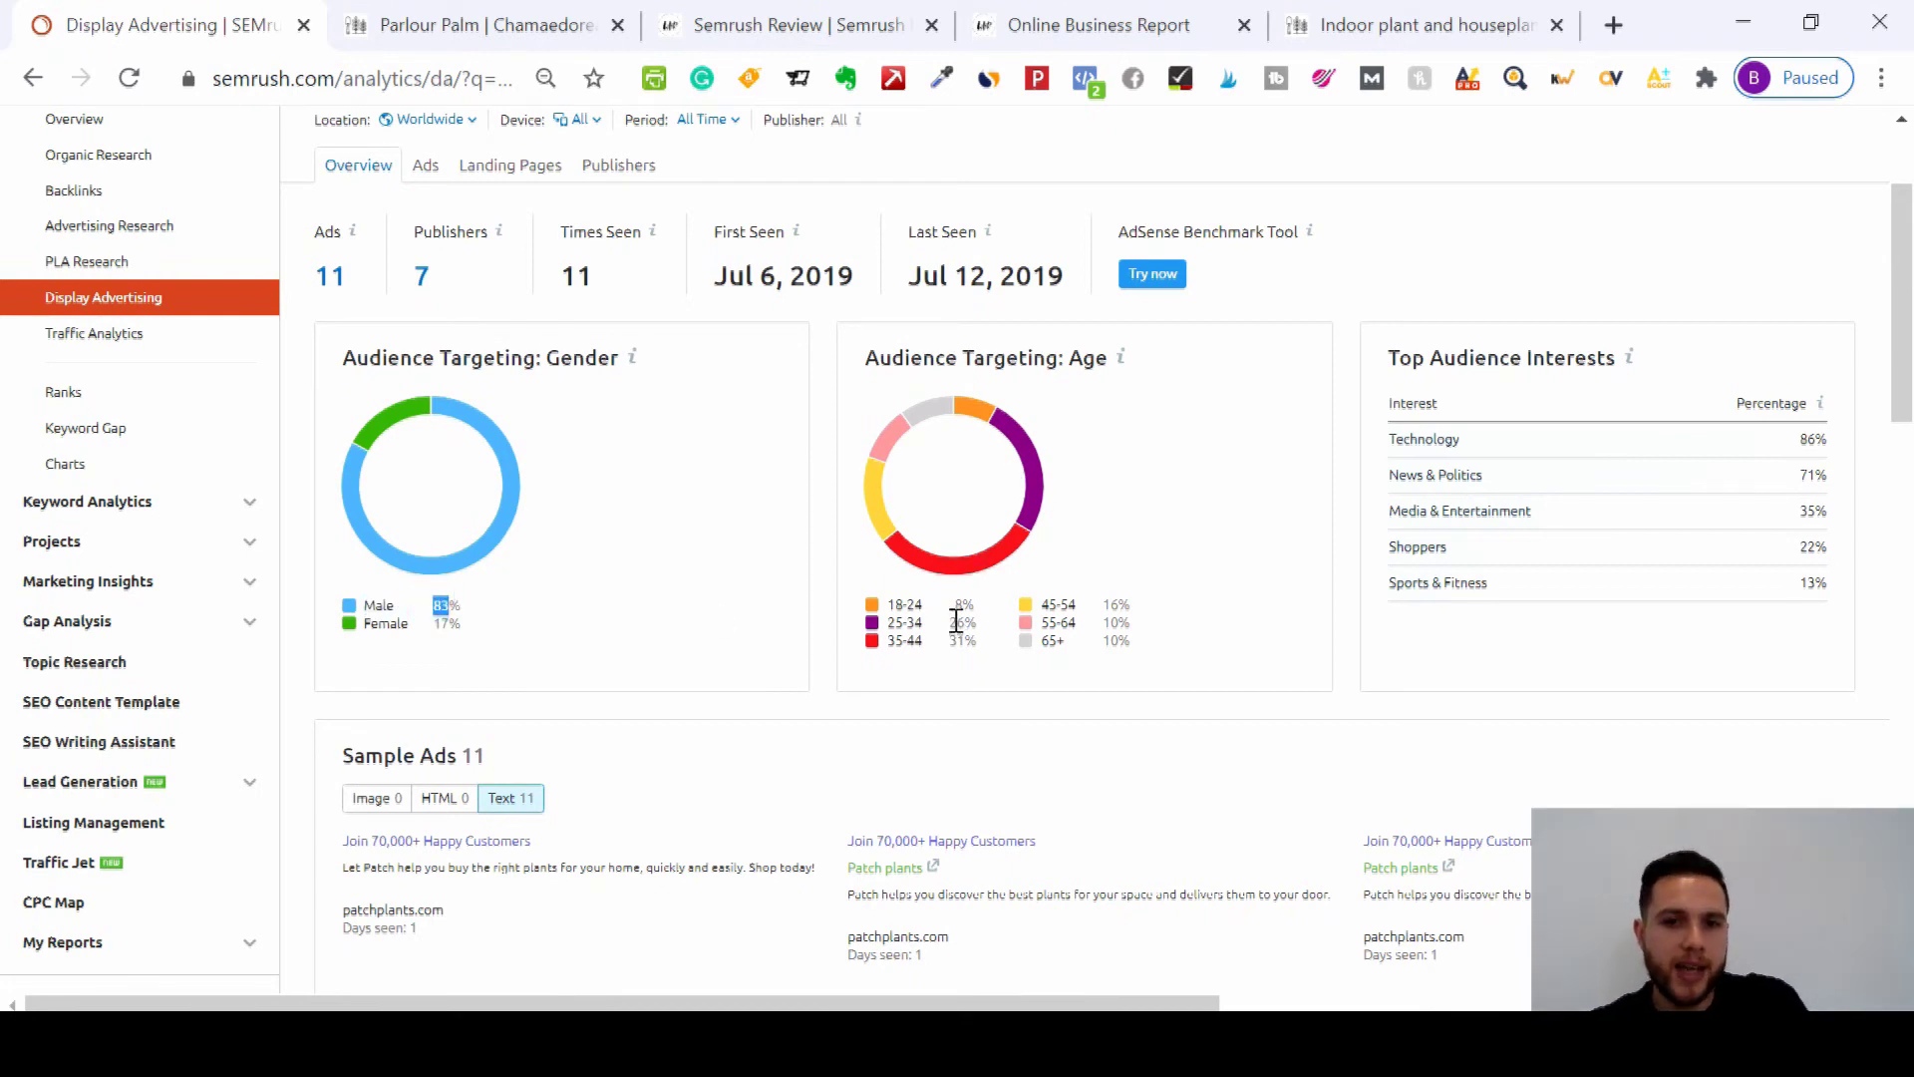
left_click_drag(949, 622, 958, 622)
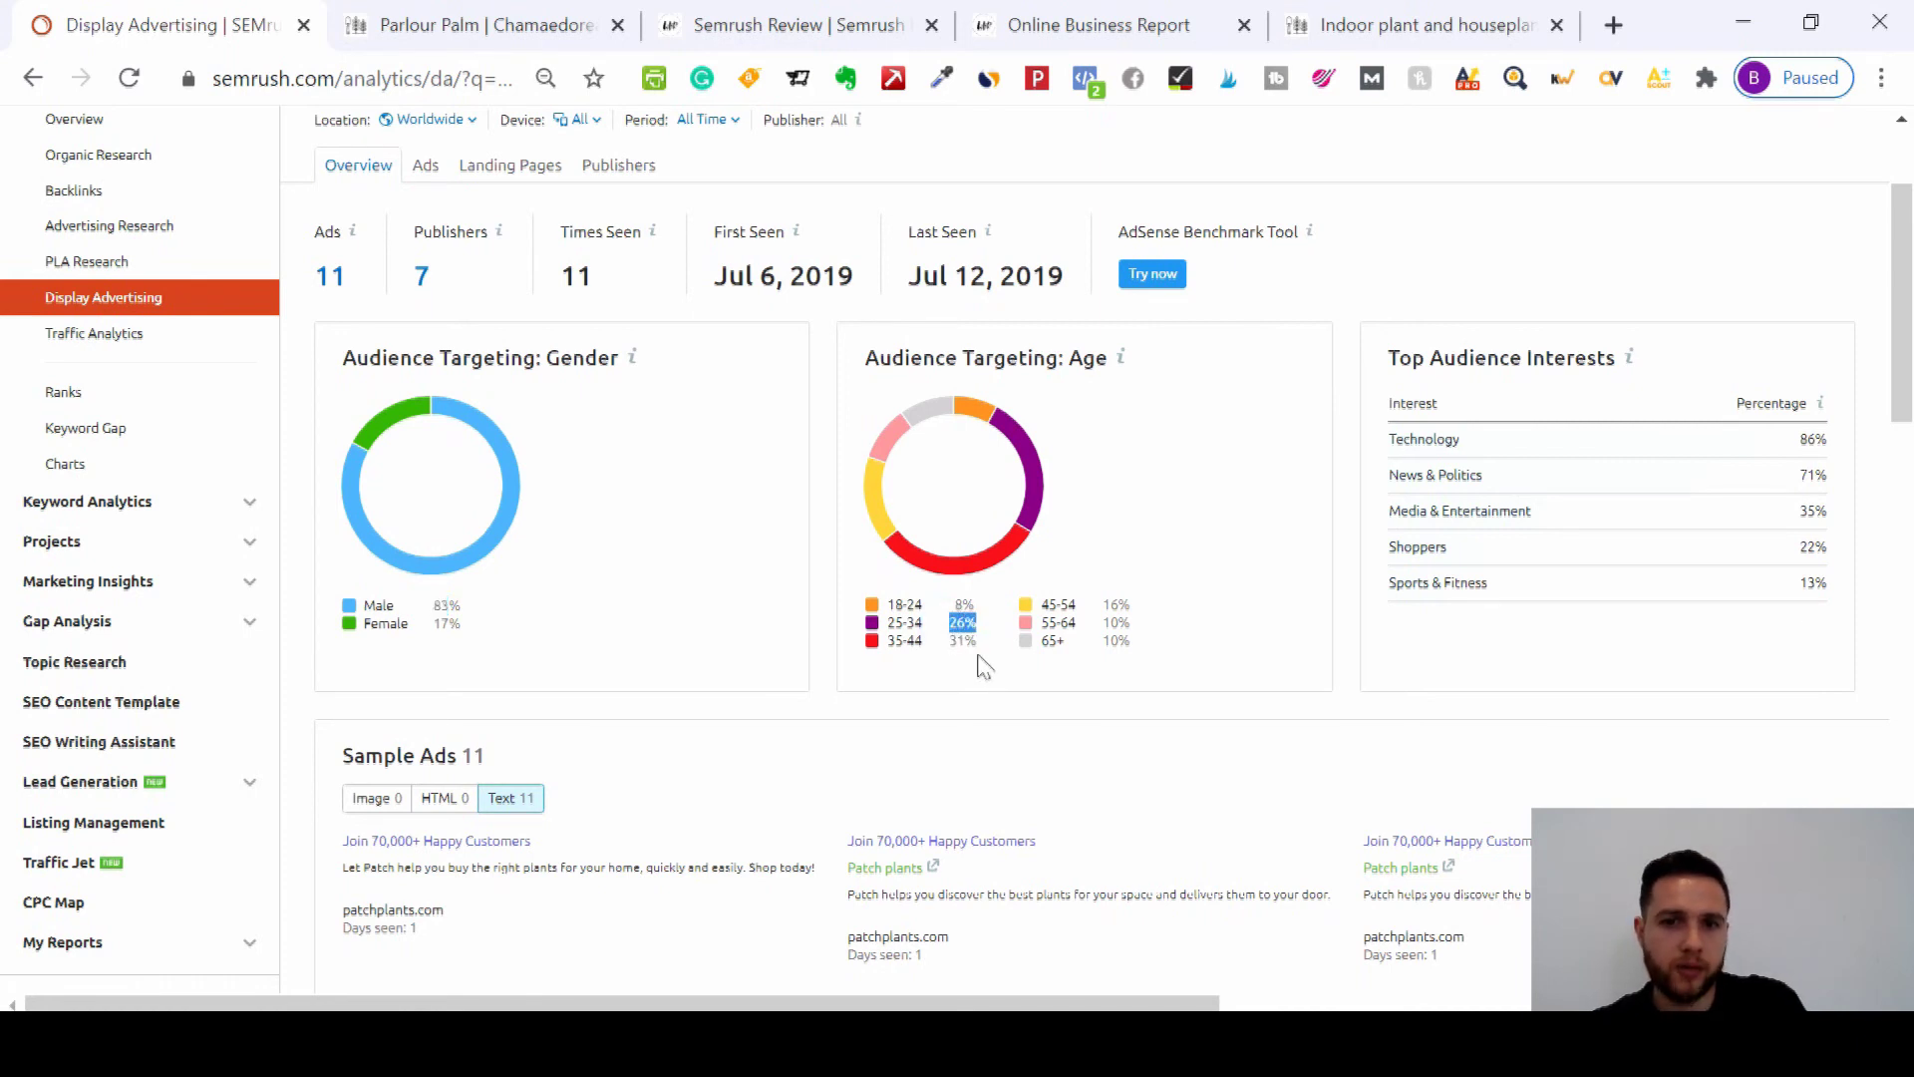
left_click_drag(977, 643, 953, 648)
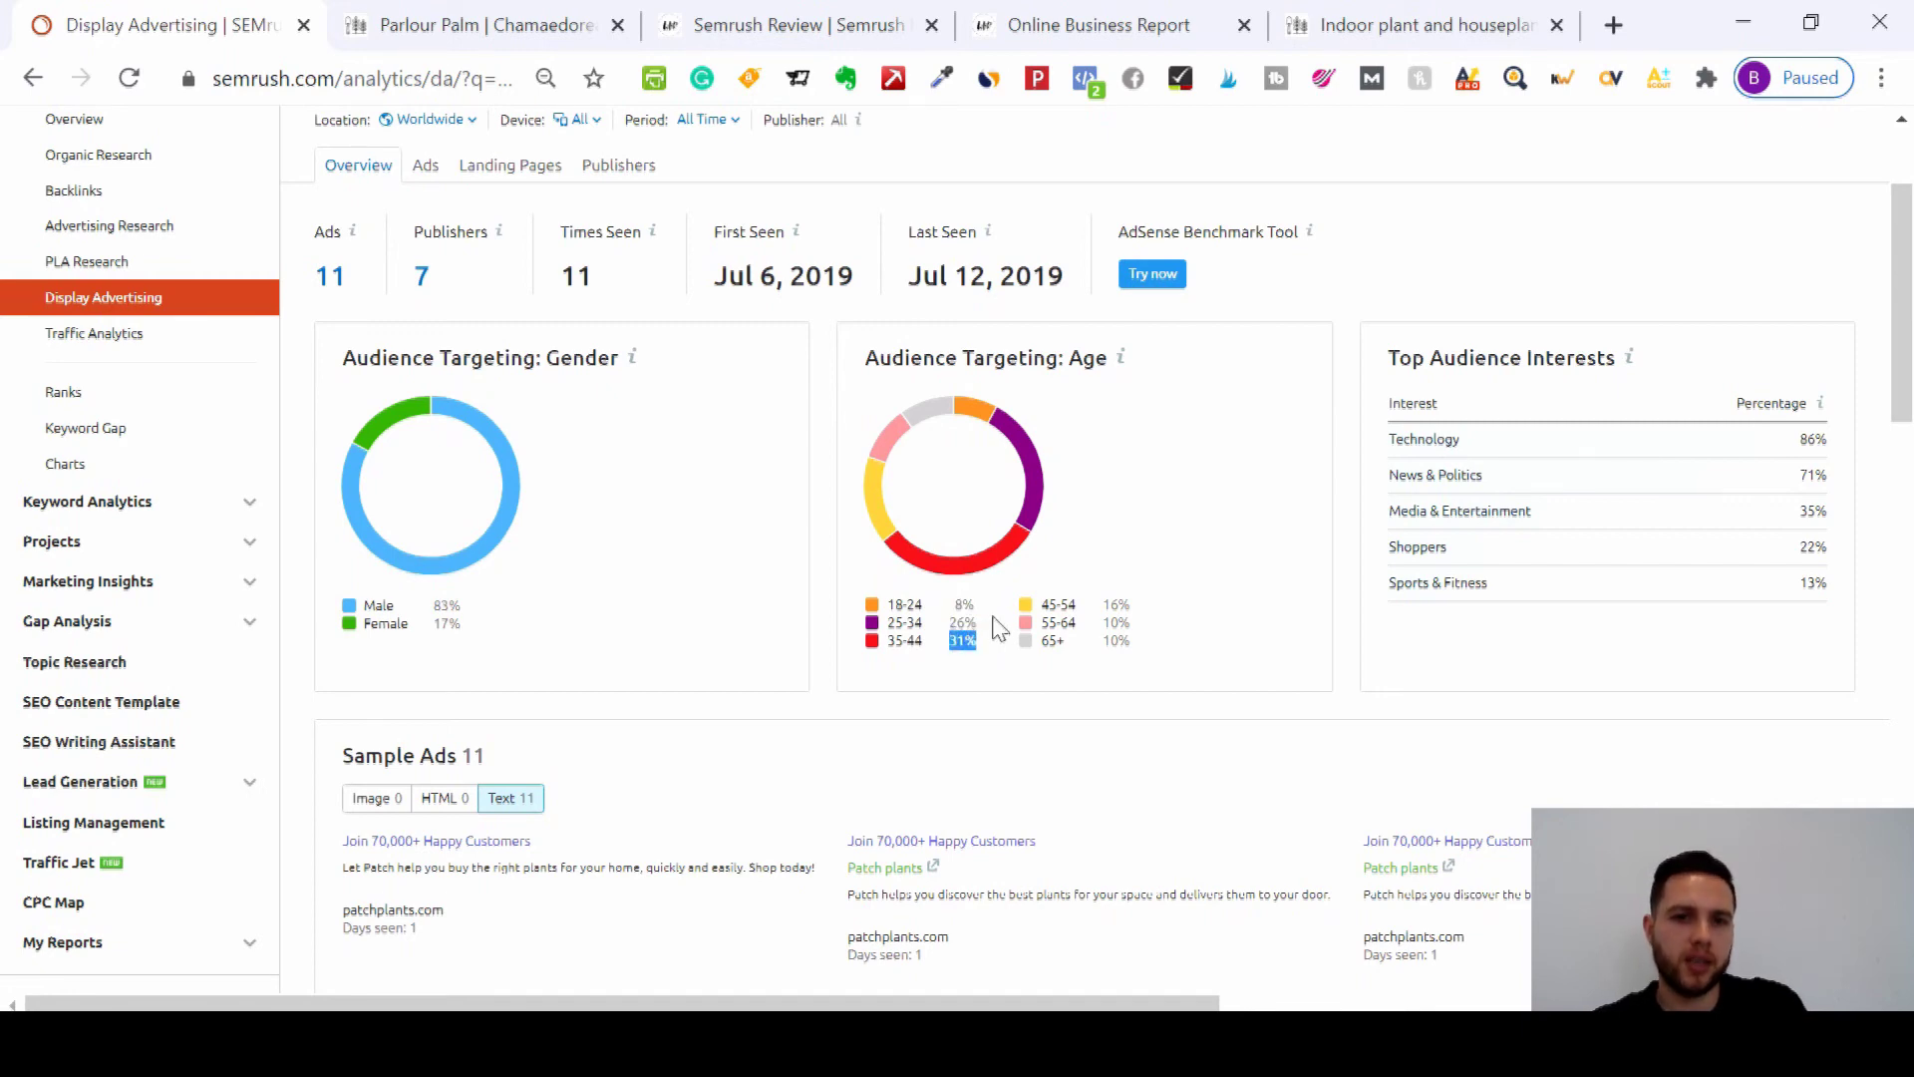
Step: Review the sample text ads, publishers, publisher categories and display ads by country in the Display Advertising report
scroll(996, 628, "down", 5)
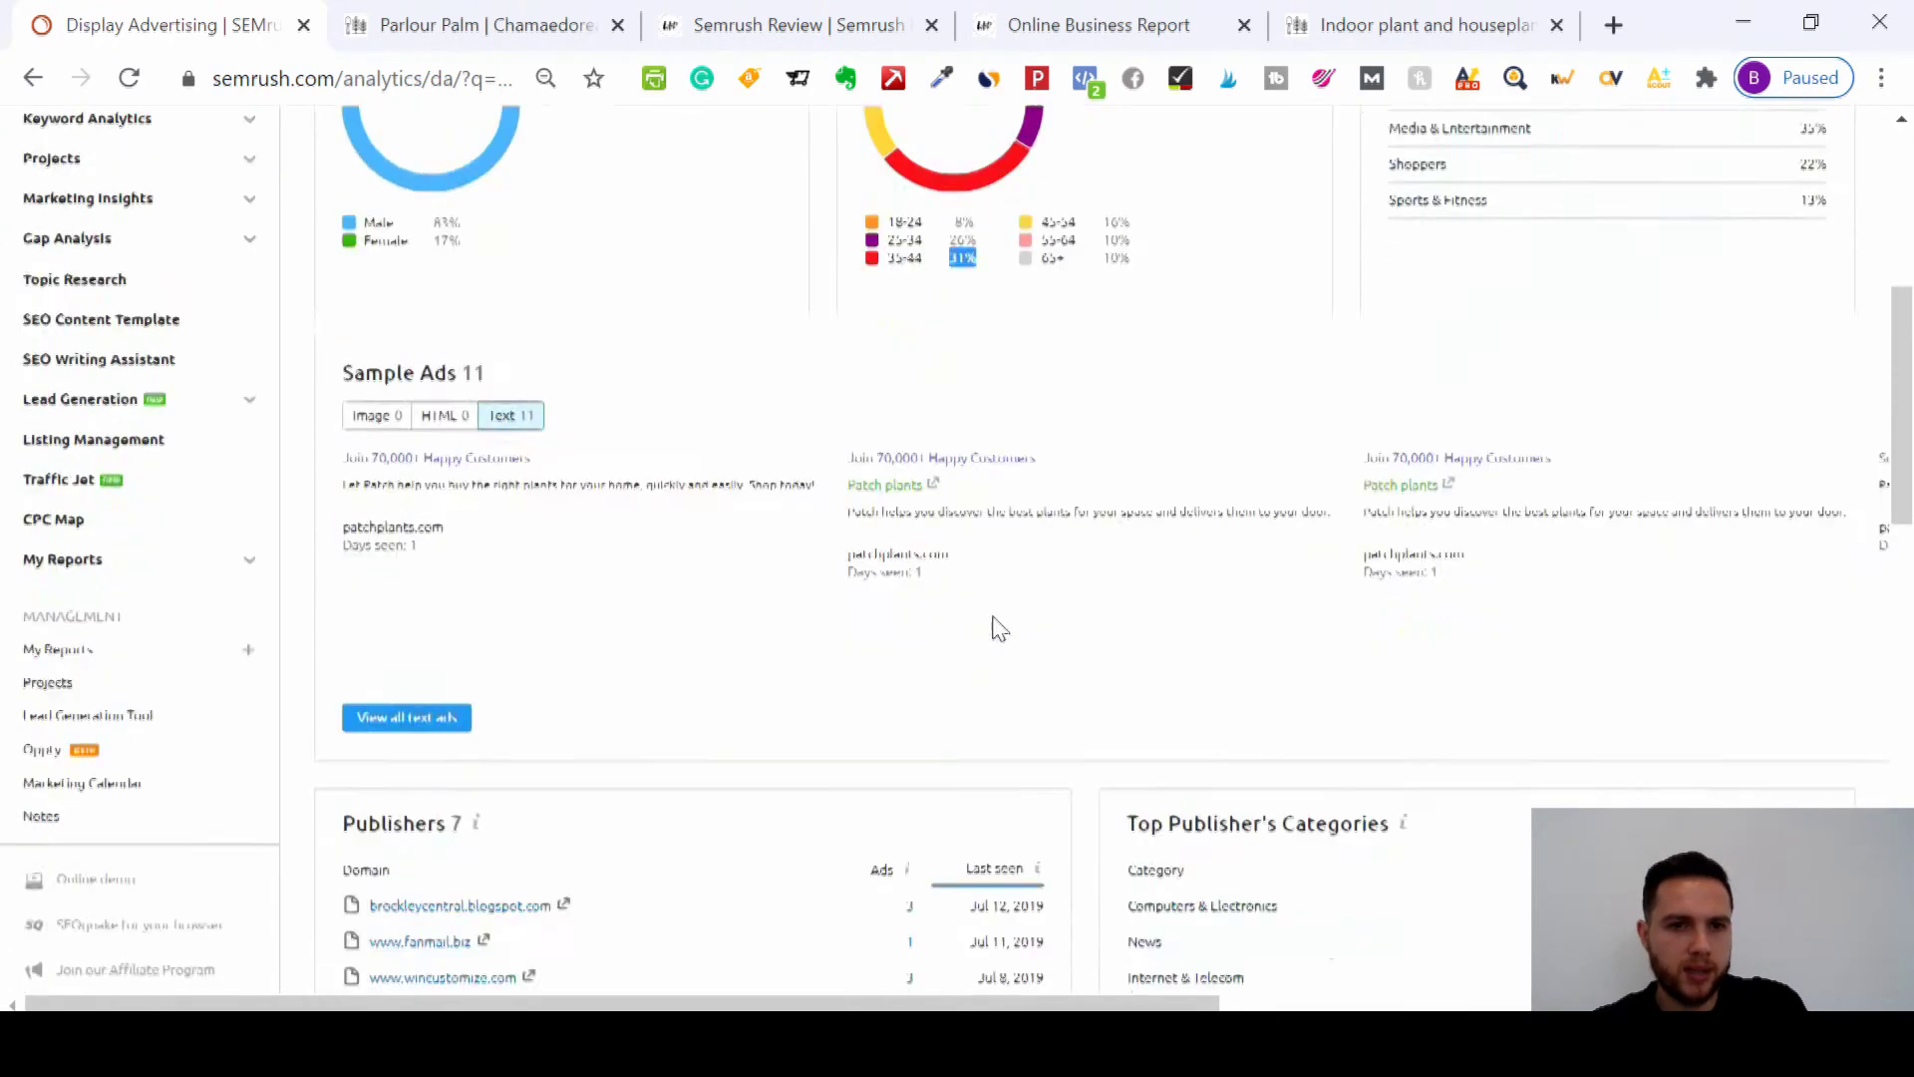
scroll(996, 628, "up", 1)
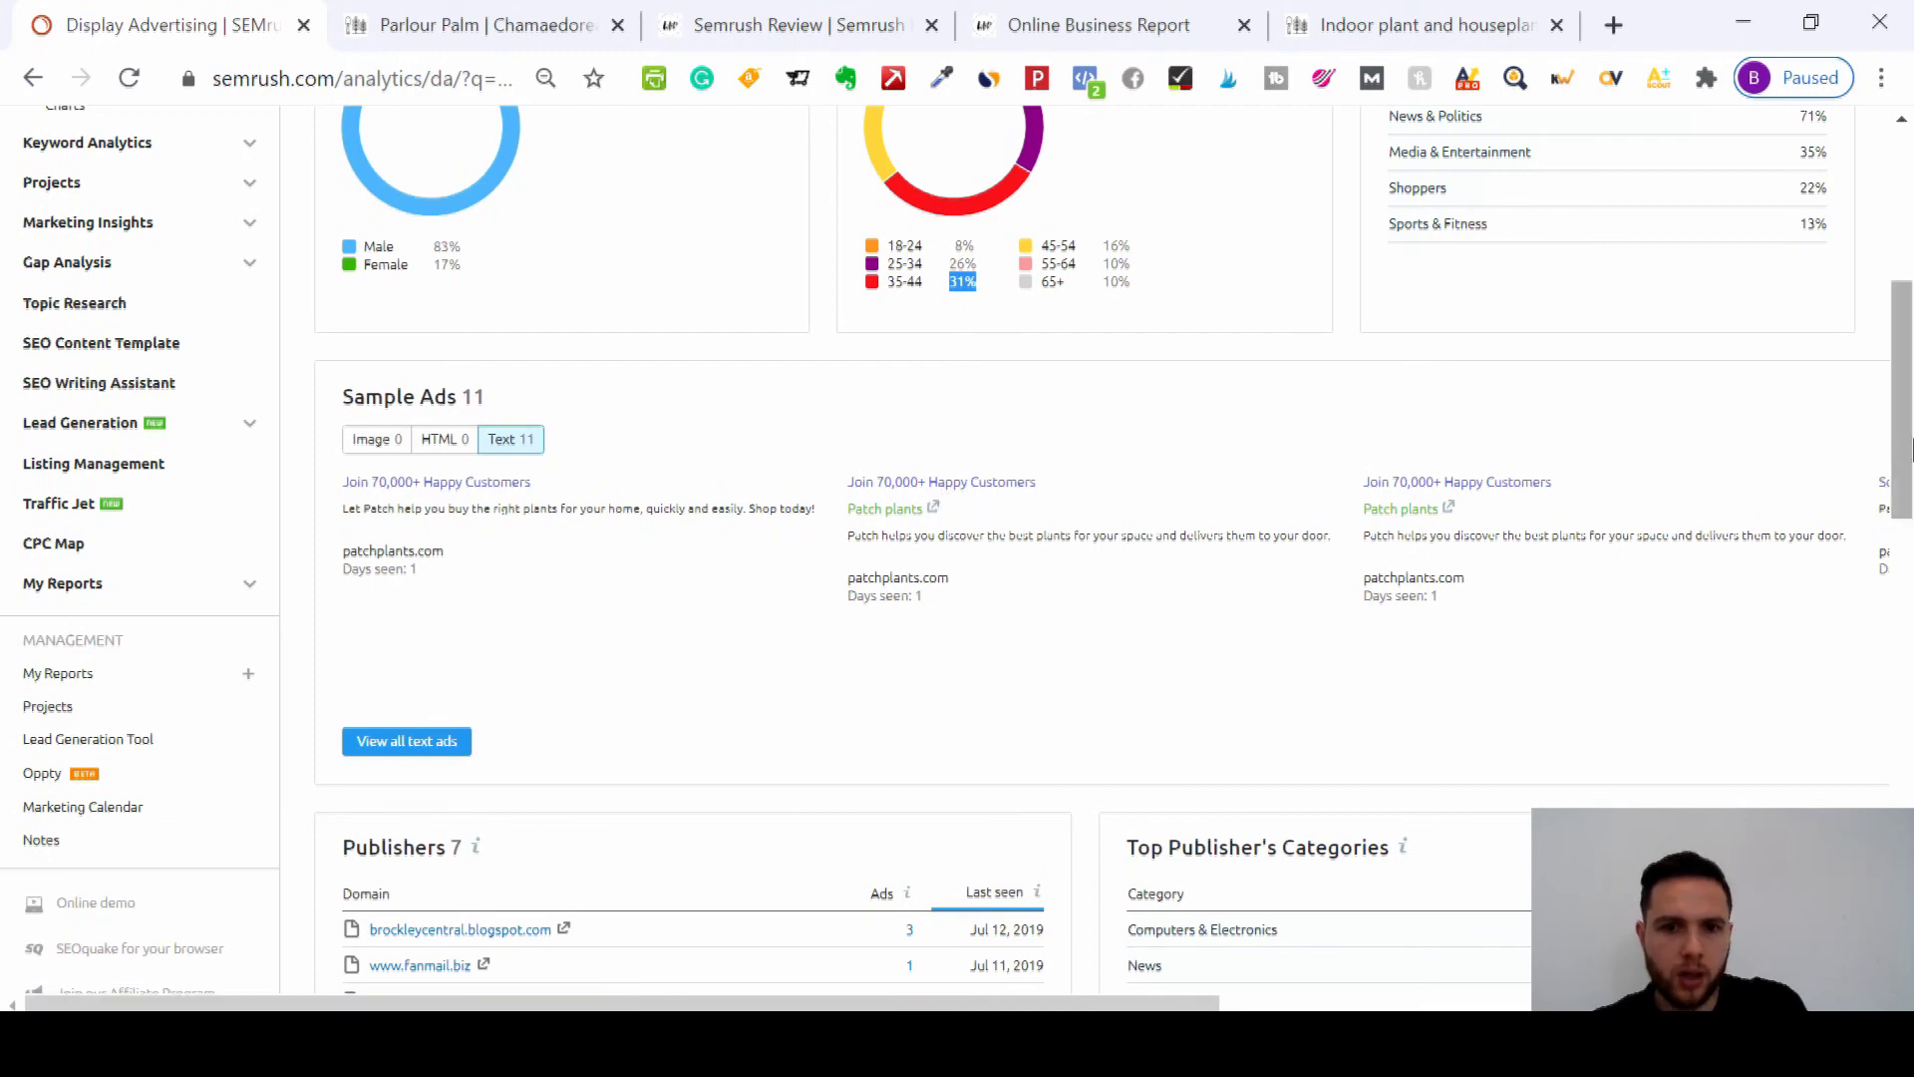
left_click_drag(1911, 445, 1911, 563)
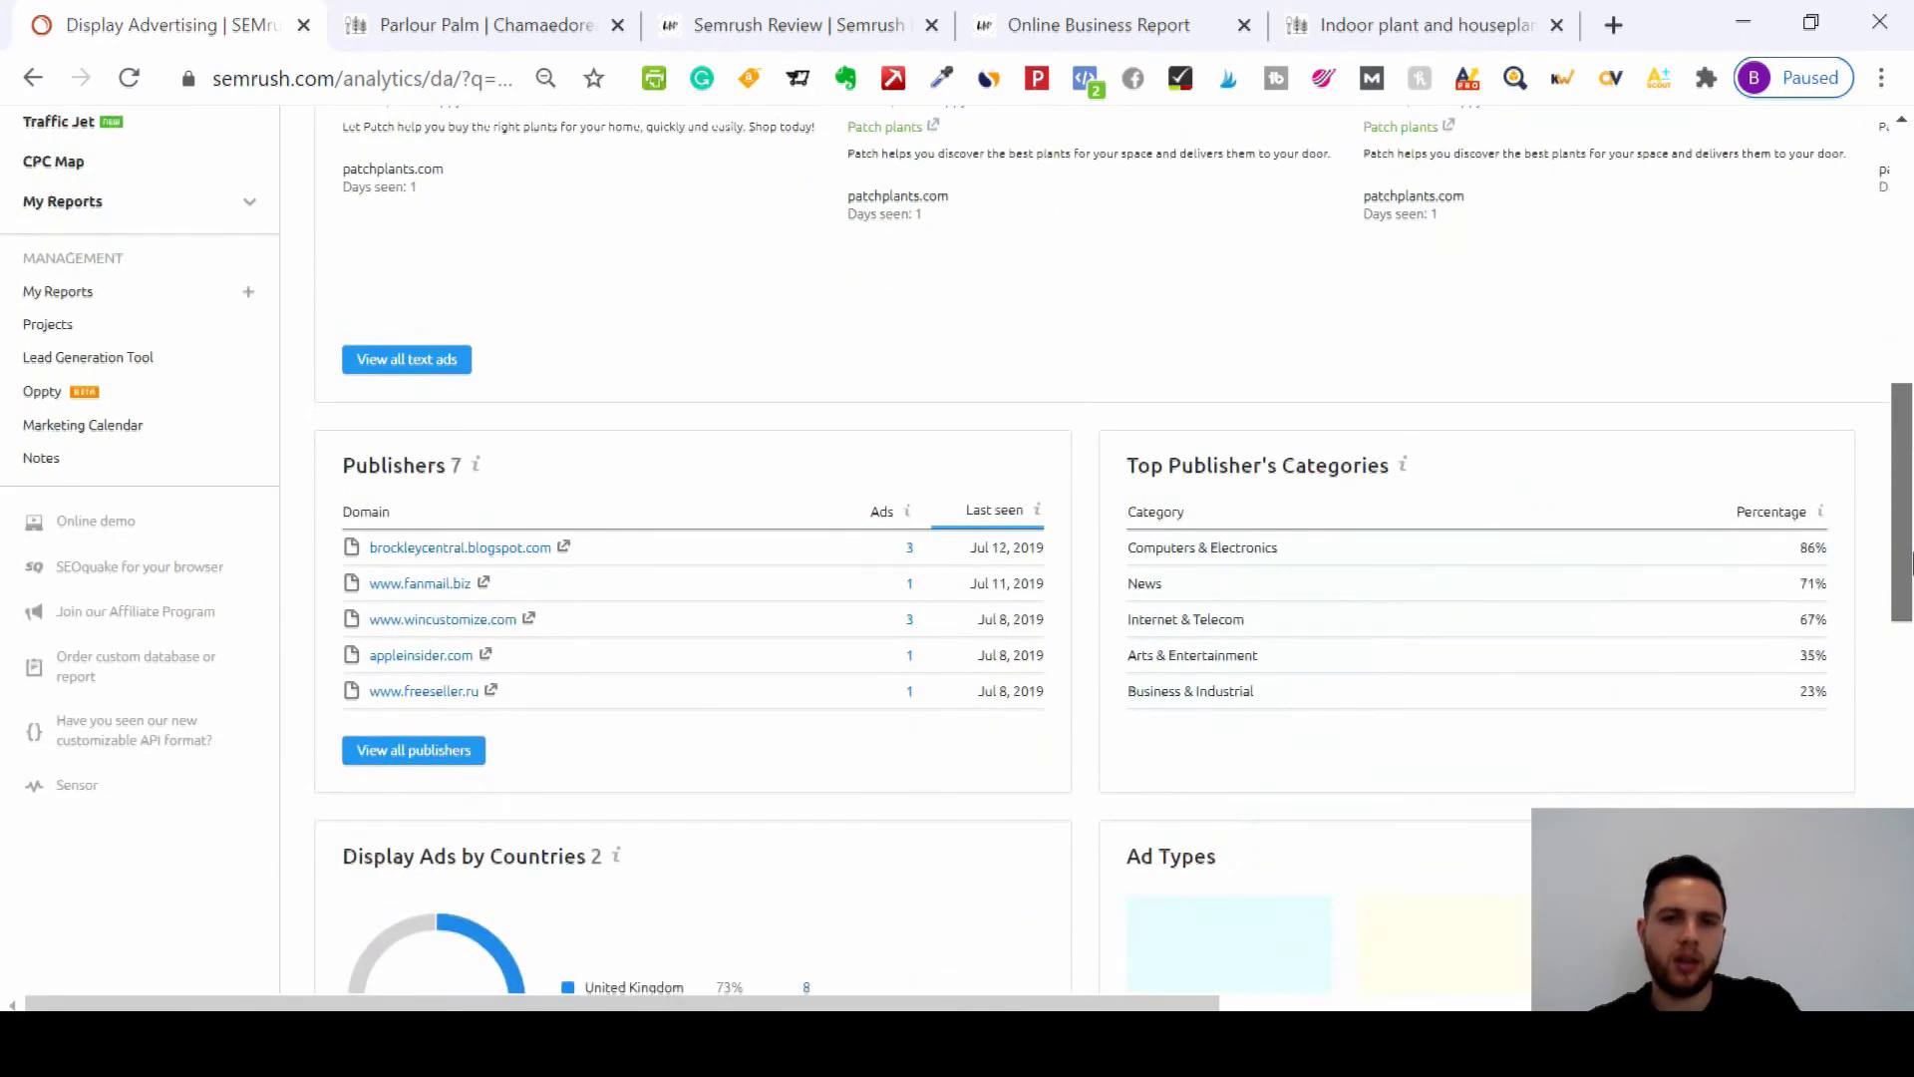
mouse_move(1911, 564)
left_mouse_down()
mouse_move(1911, 434)
mouse_move(1911, 613)
mouse_move(1911, 596)
left_mouse_up()
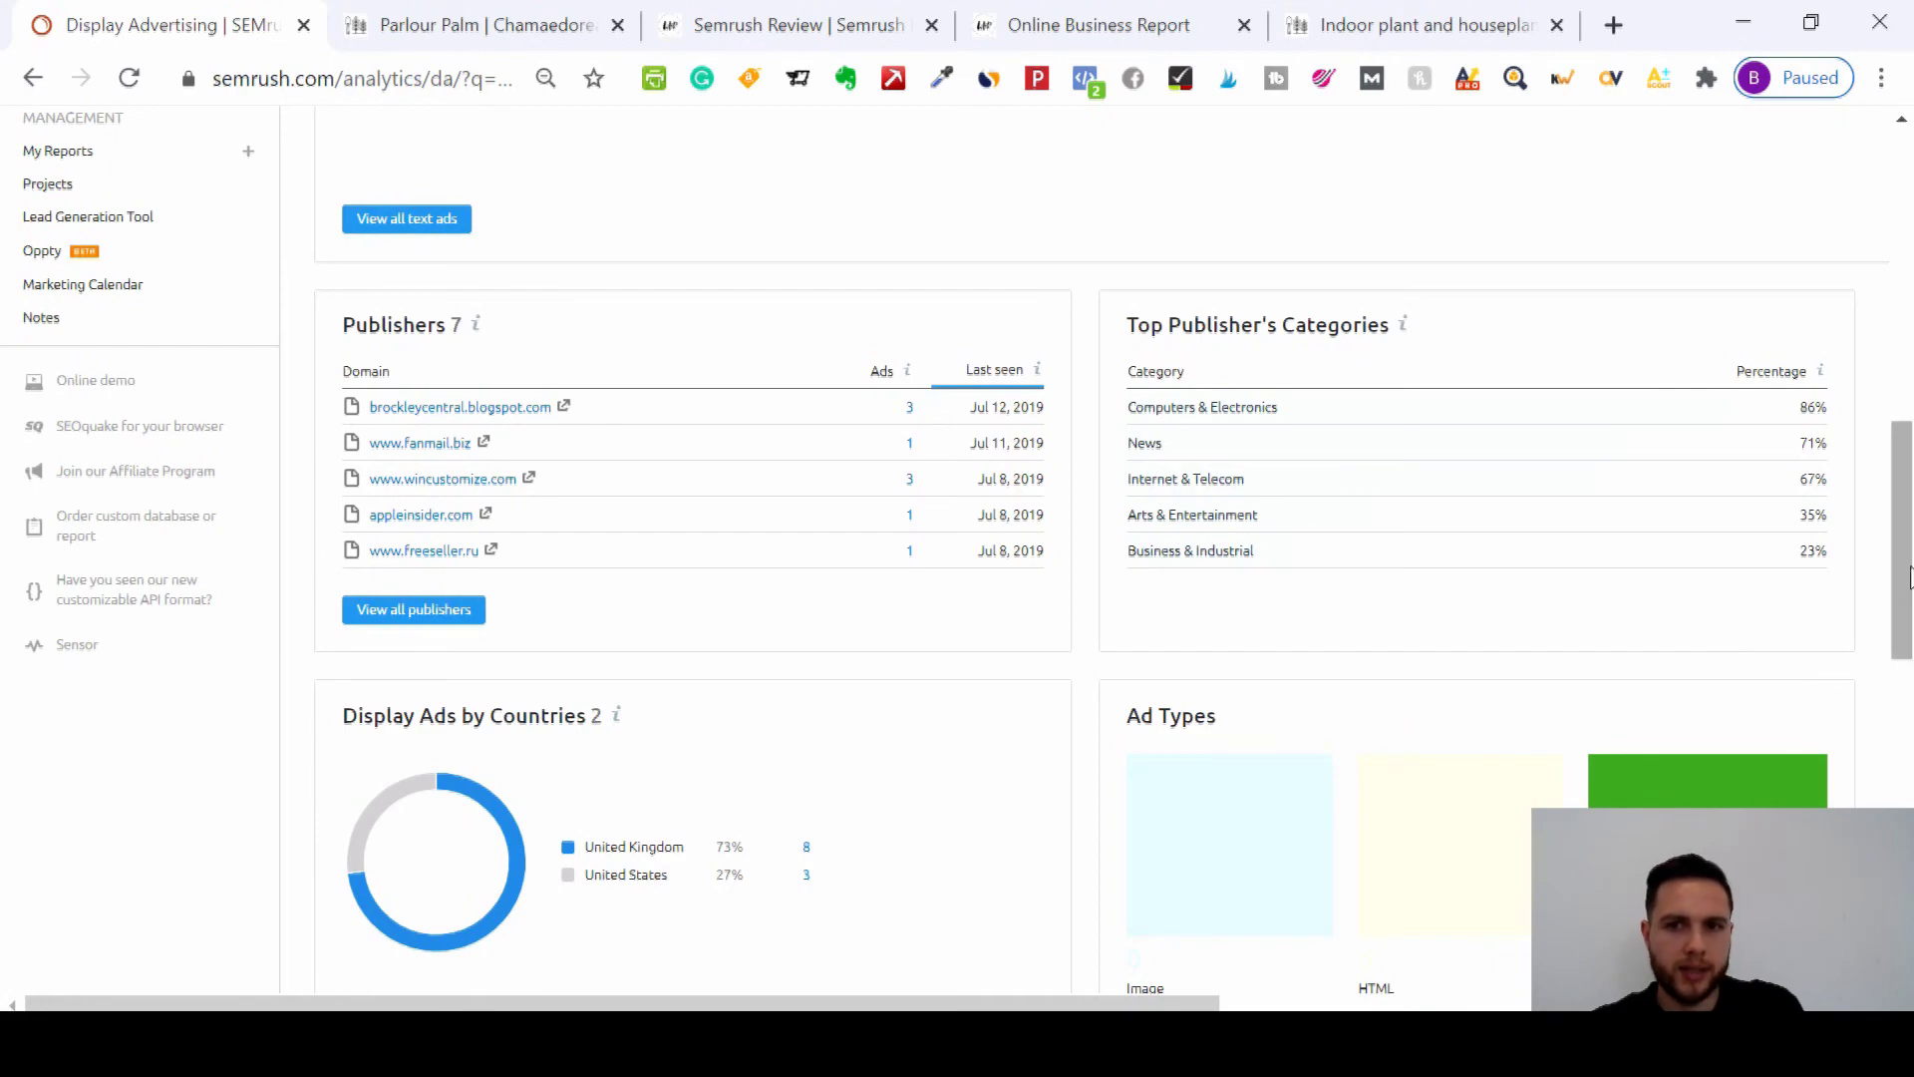
left_click_drag(1911, 576, 1910, 508)
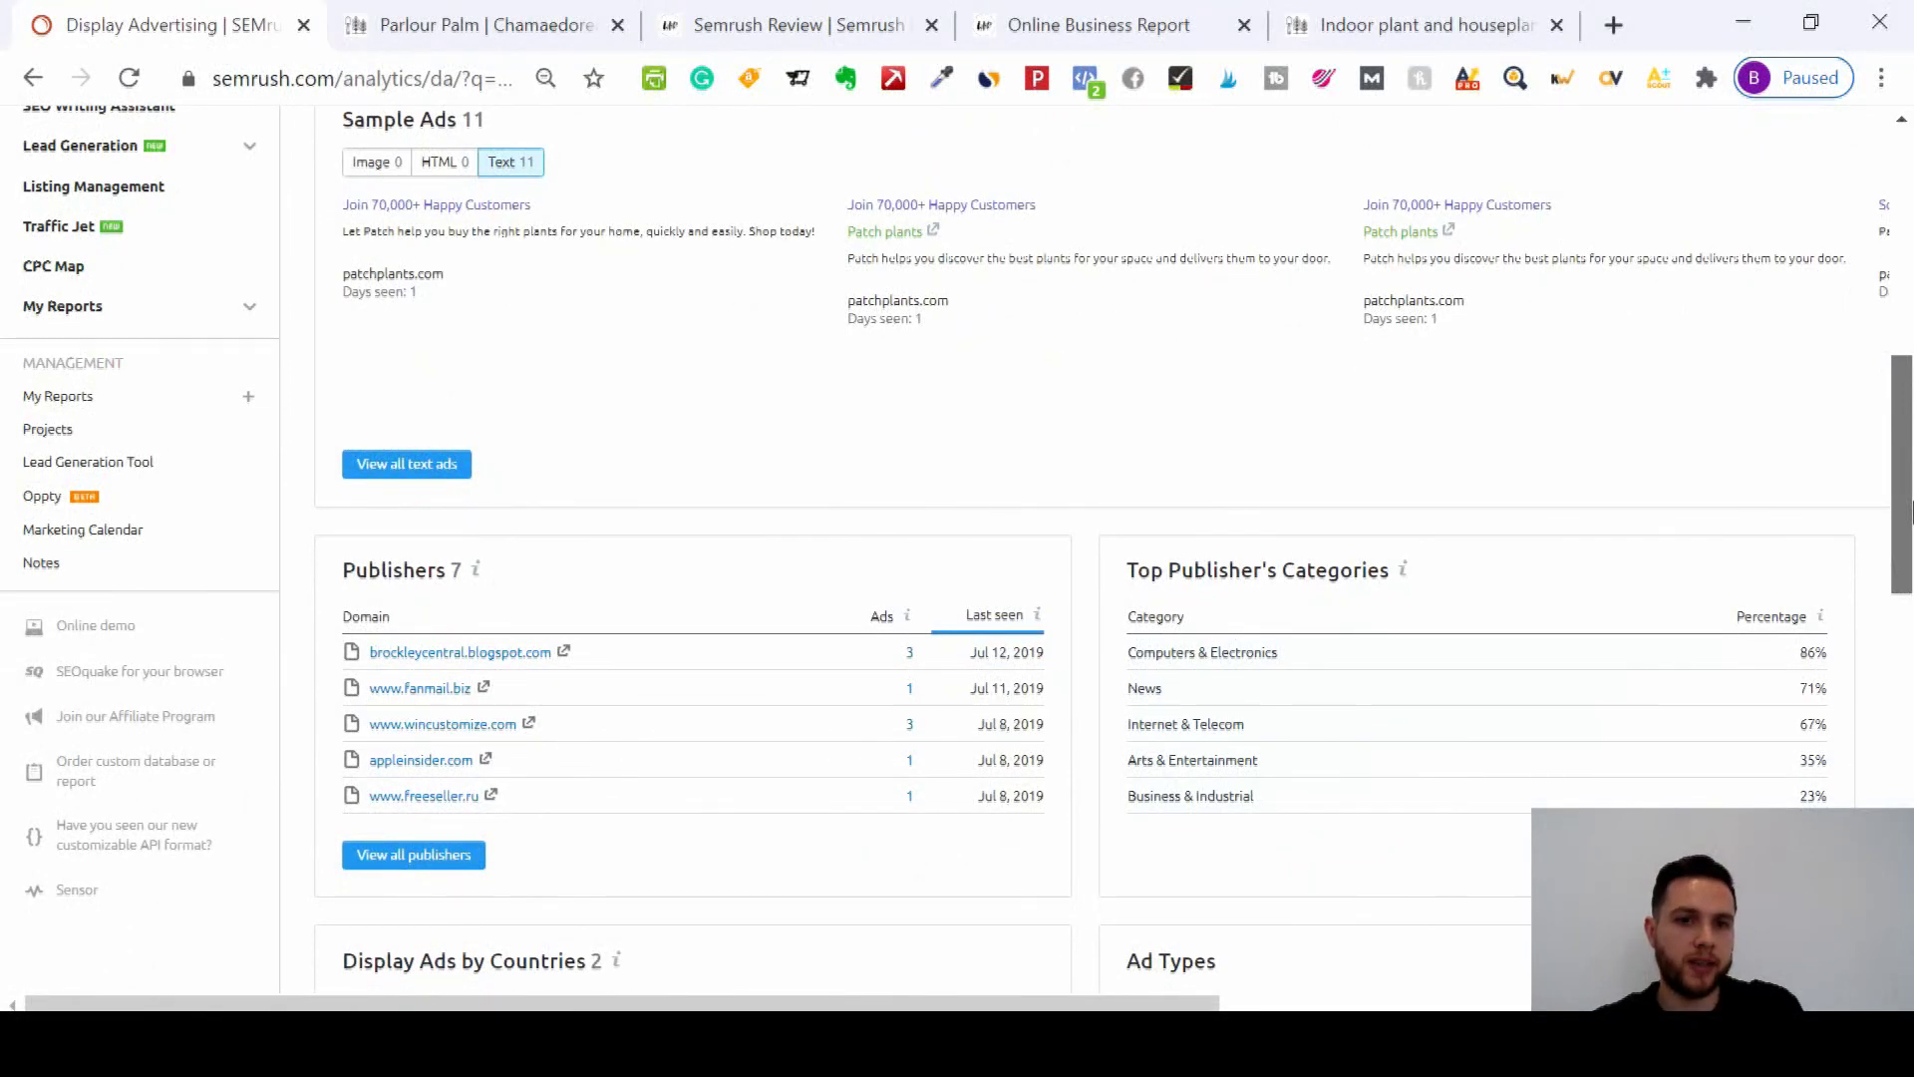
Step: Try to open the Traffic Analytics report for patchplants.com
scroll(1911, 508, "up", 7)
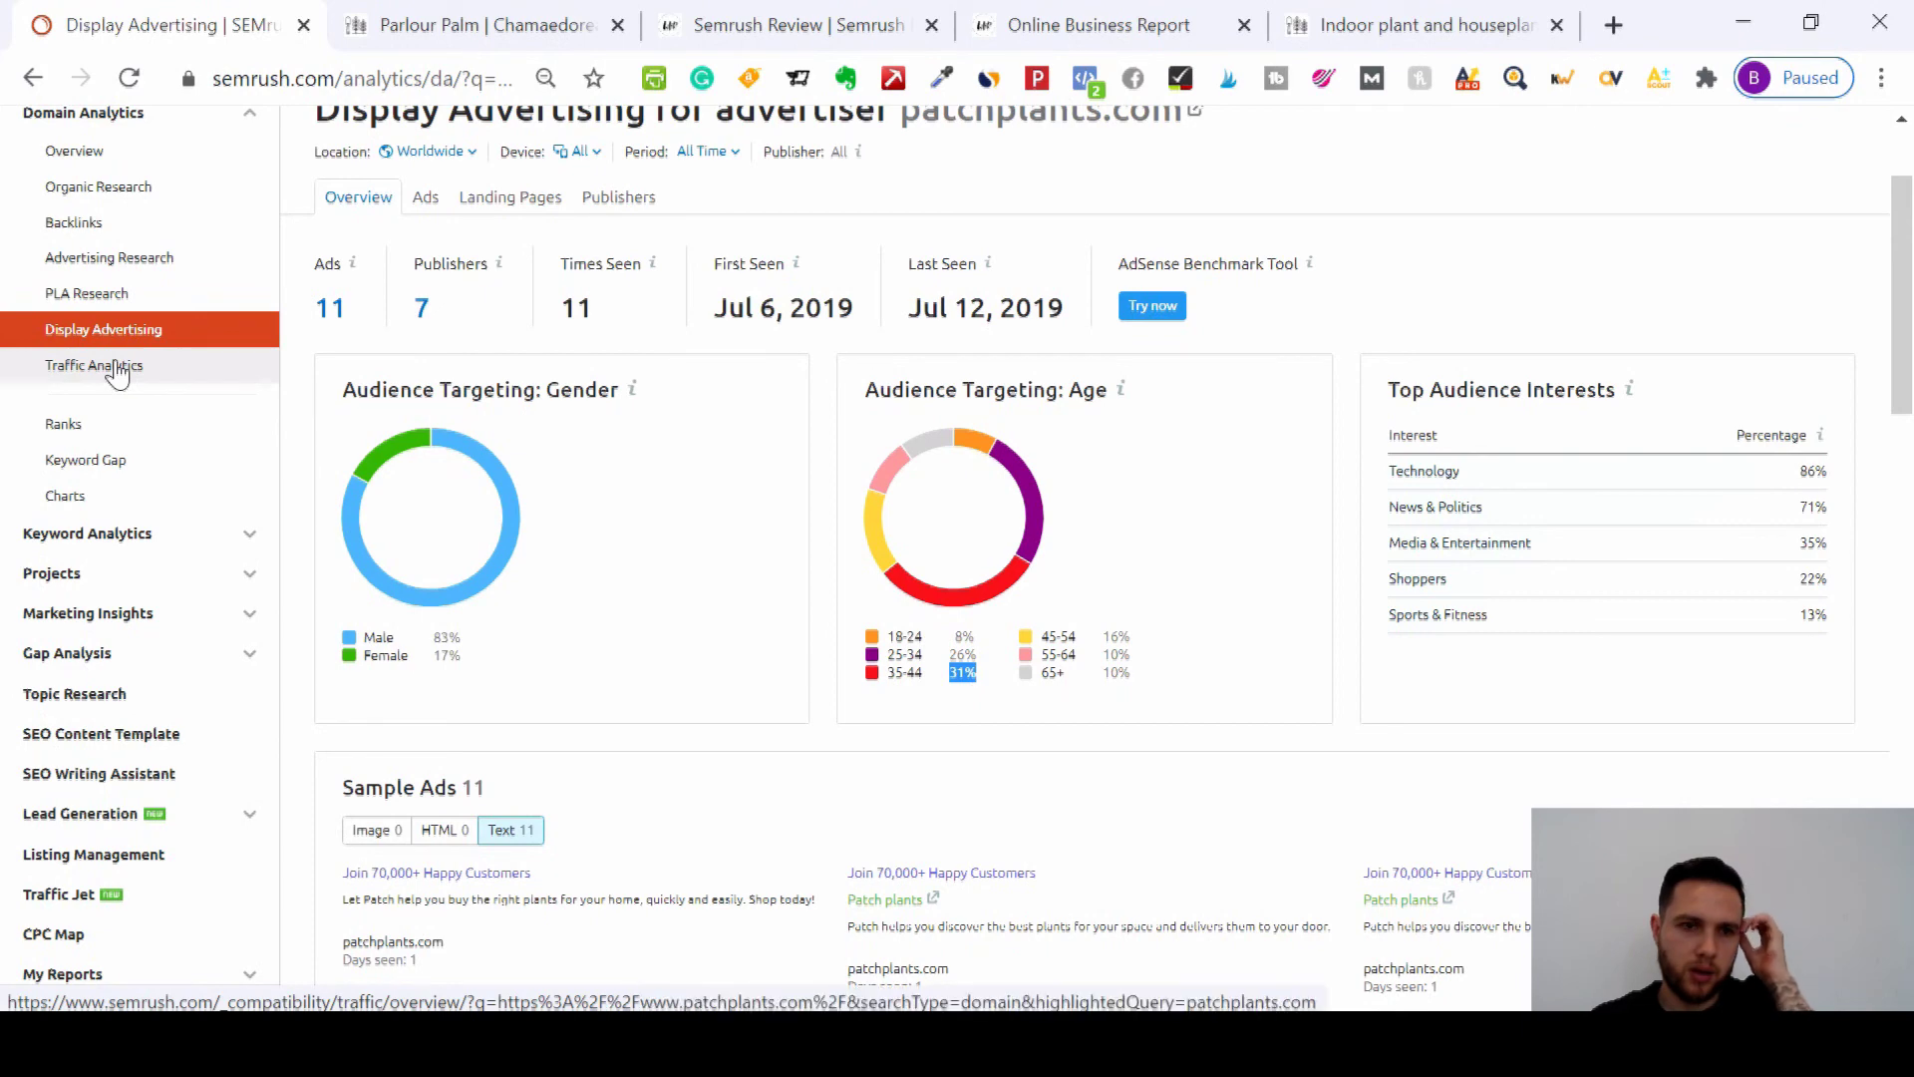
left_click(118, 366)
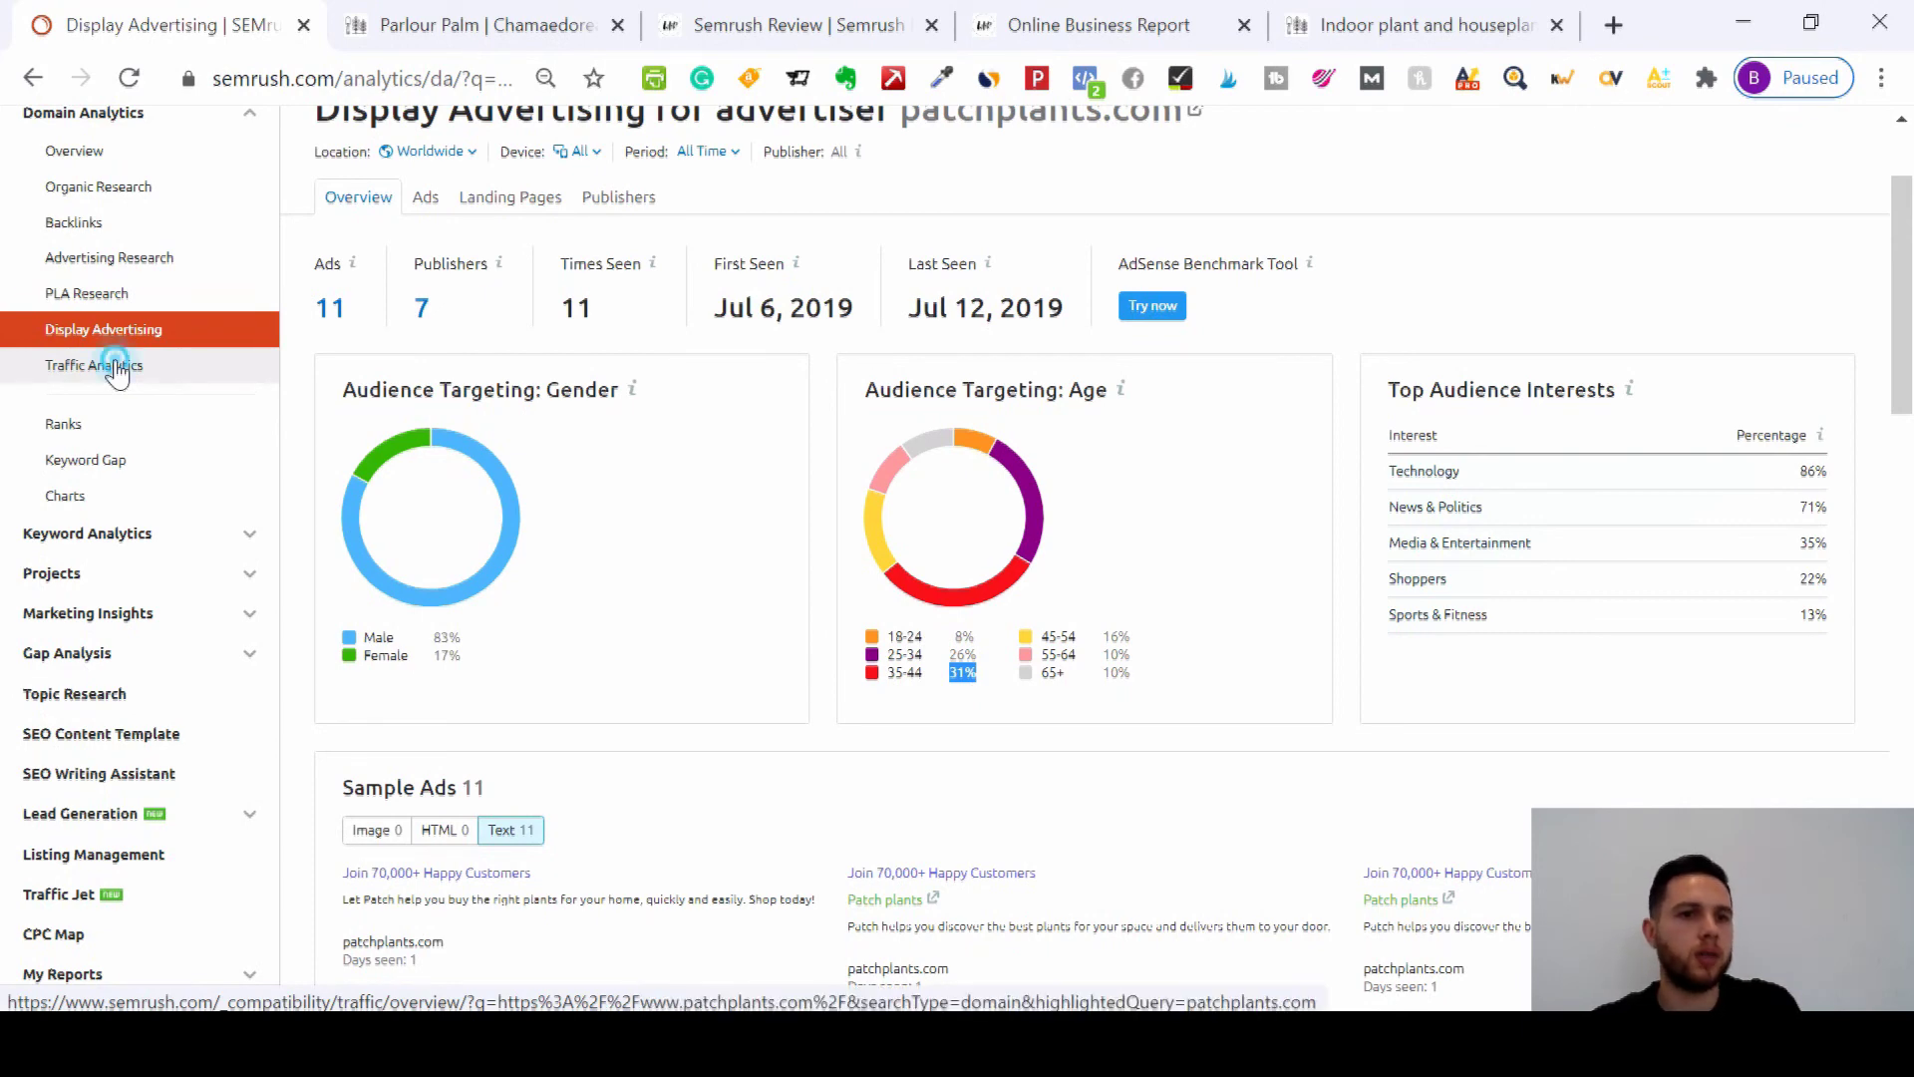
scroll(1528, 769, "up", 2)
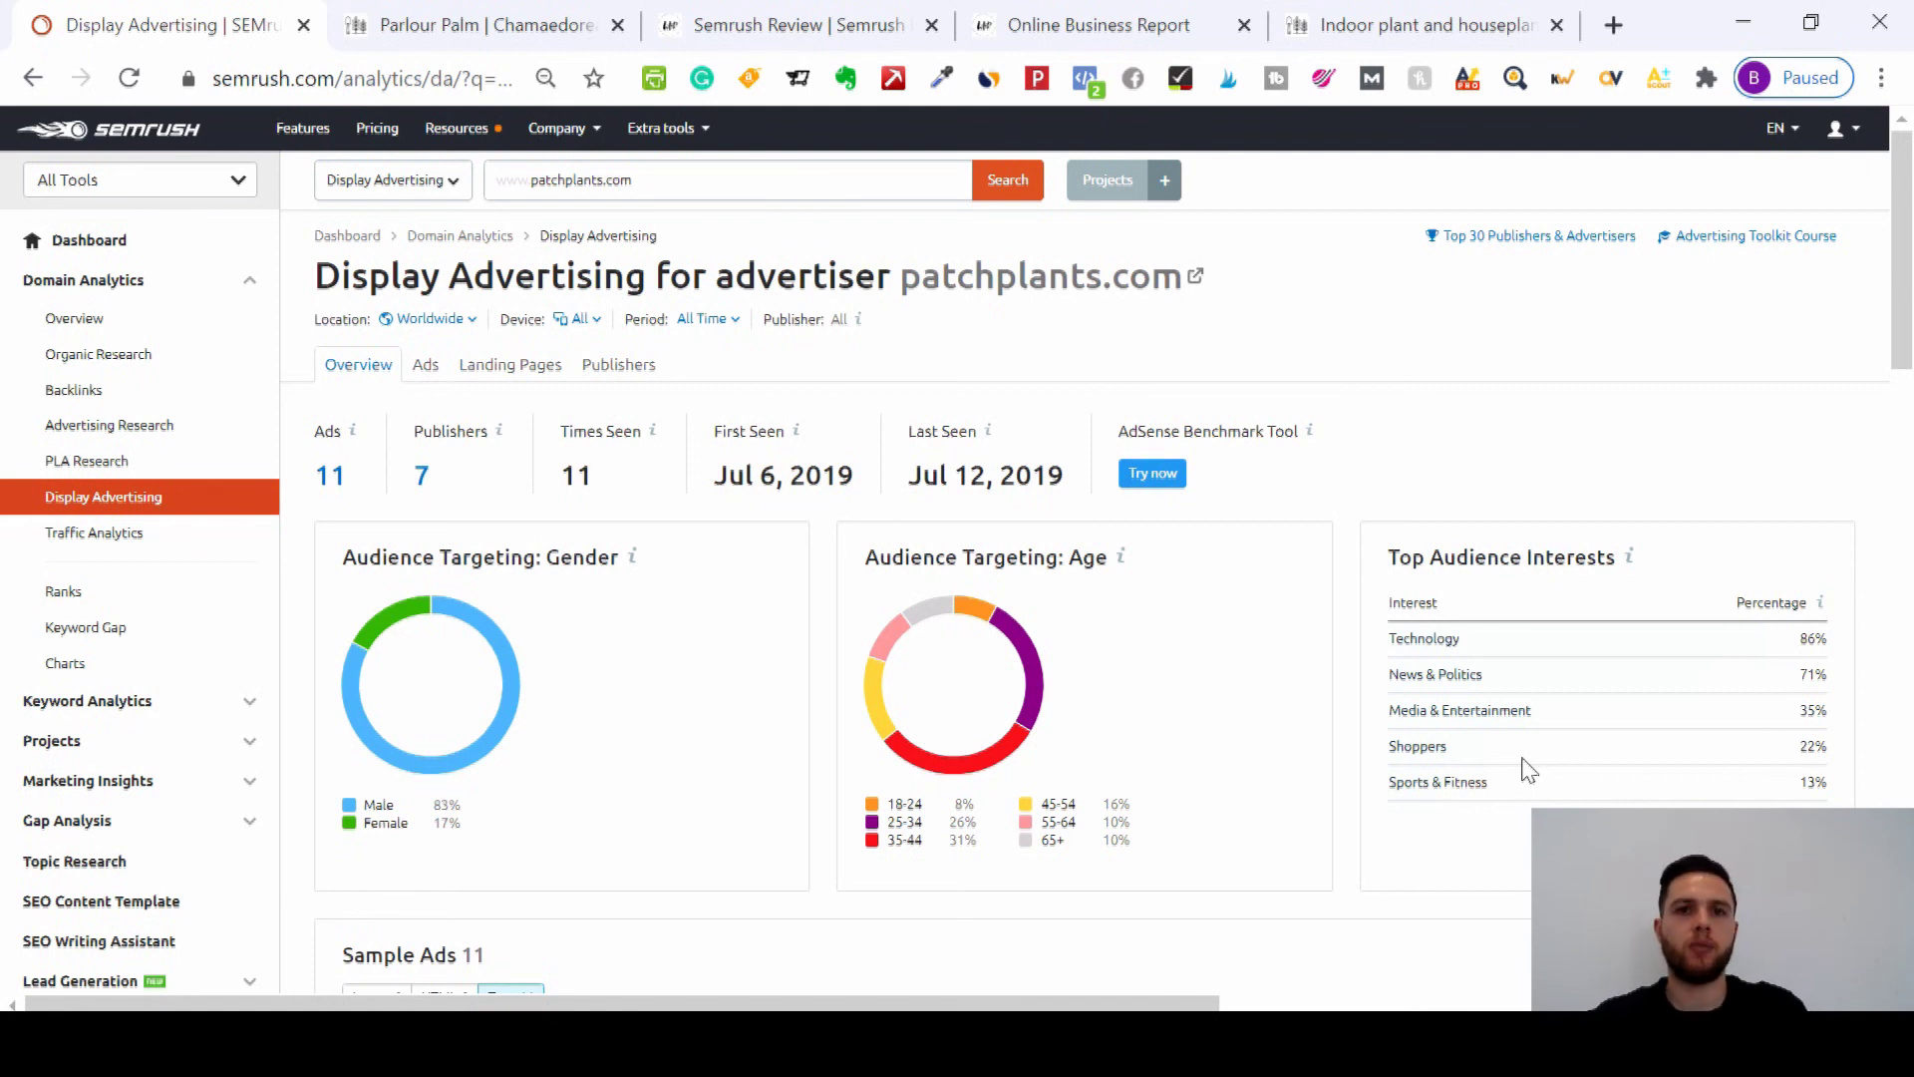
Step: Switch to the Semrush Review article and view the free Online Business Report sign-up page on whrmarketing.com
left_click(758, 12)
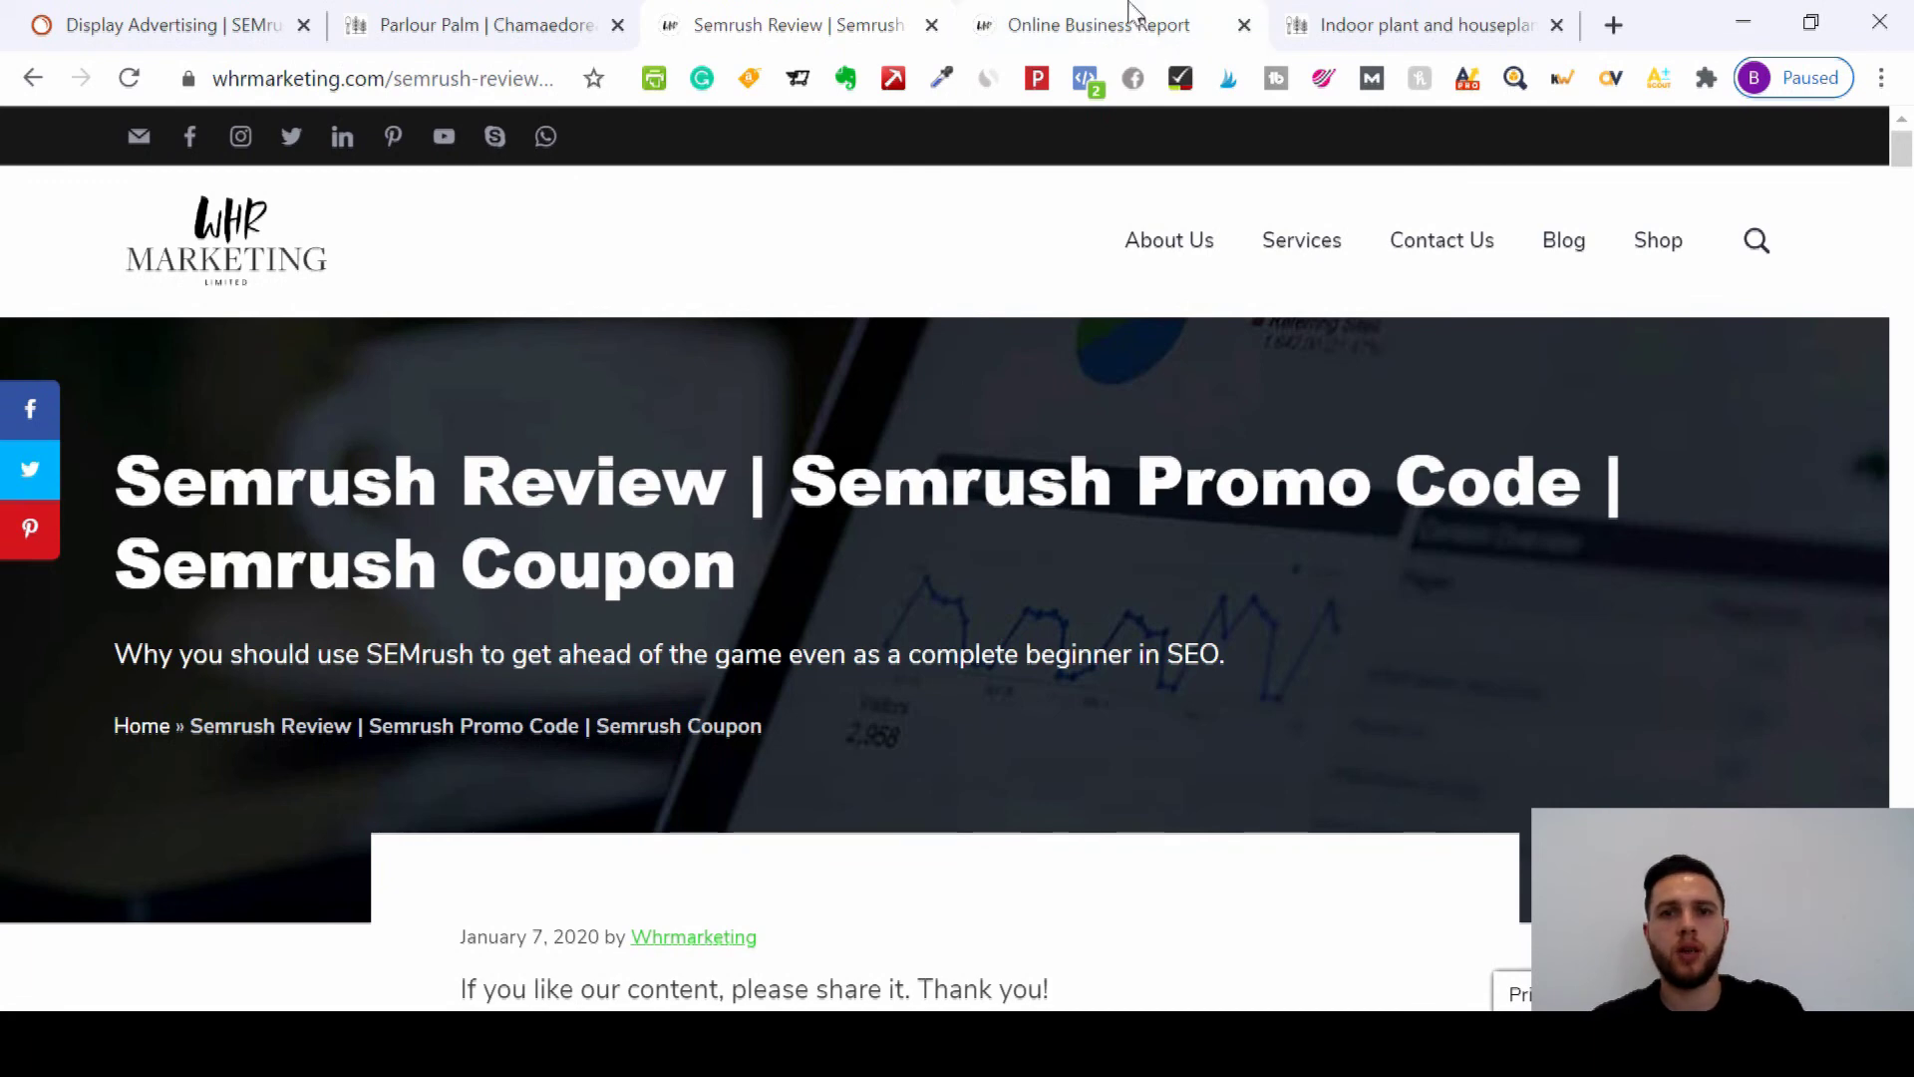
left_click(1072, 21)
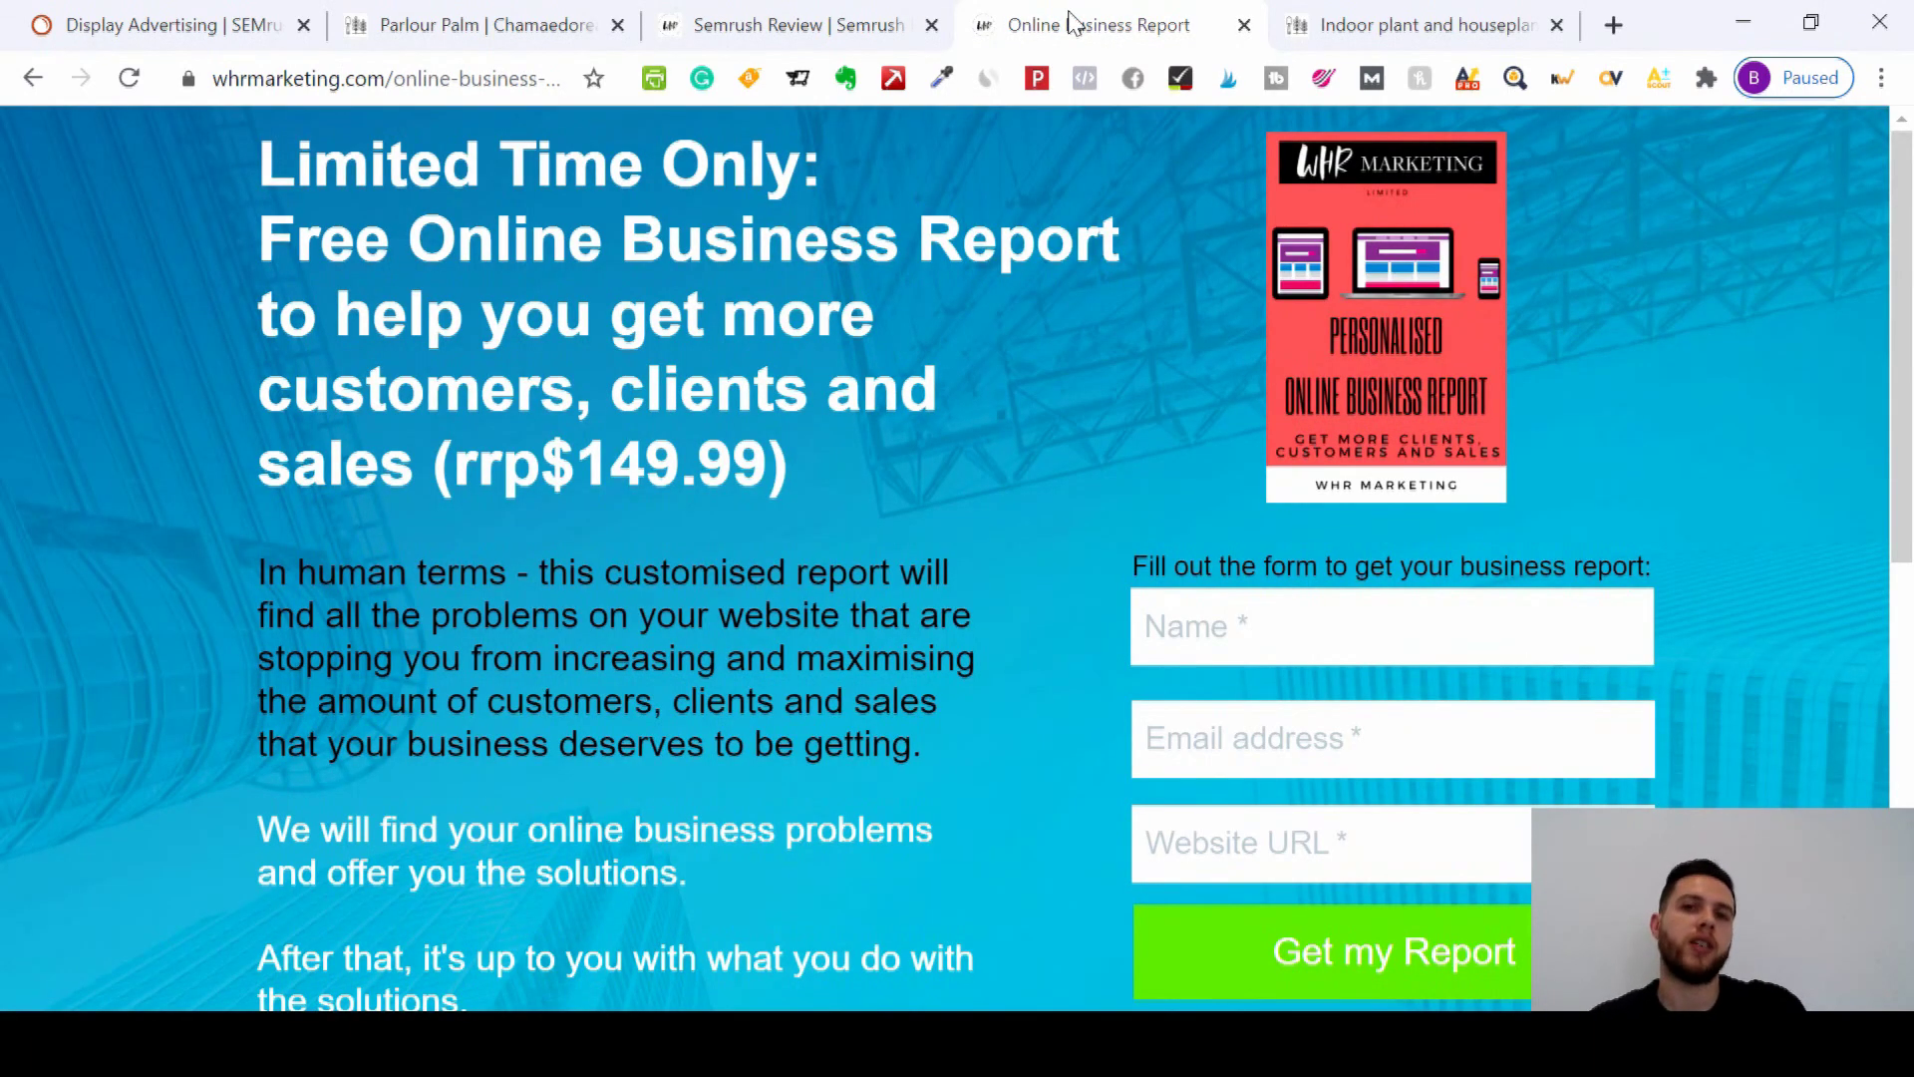